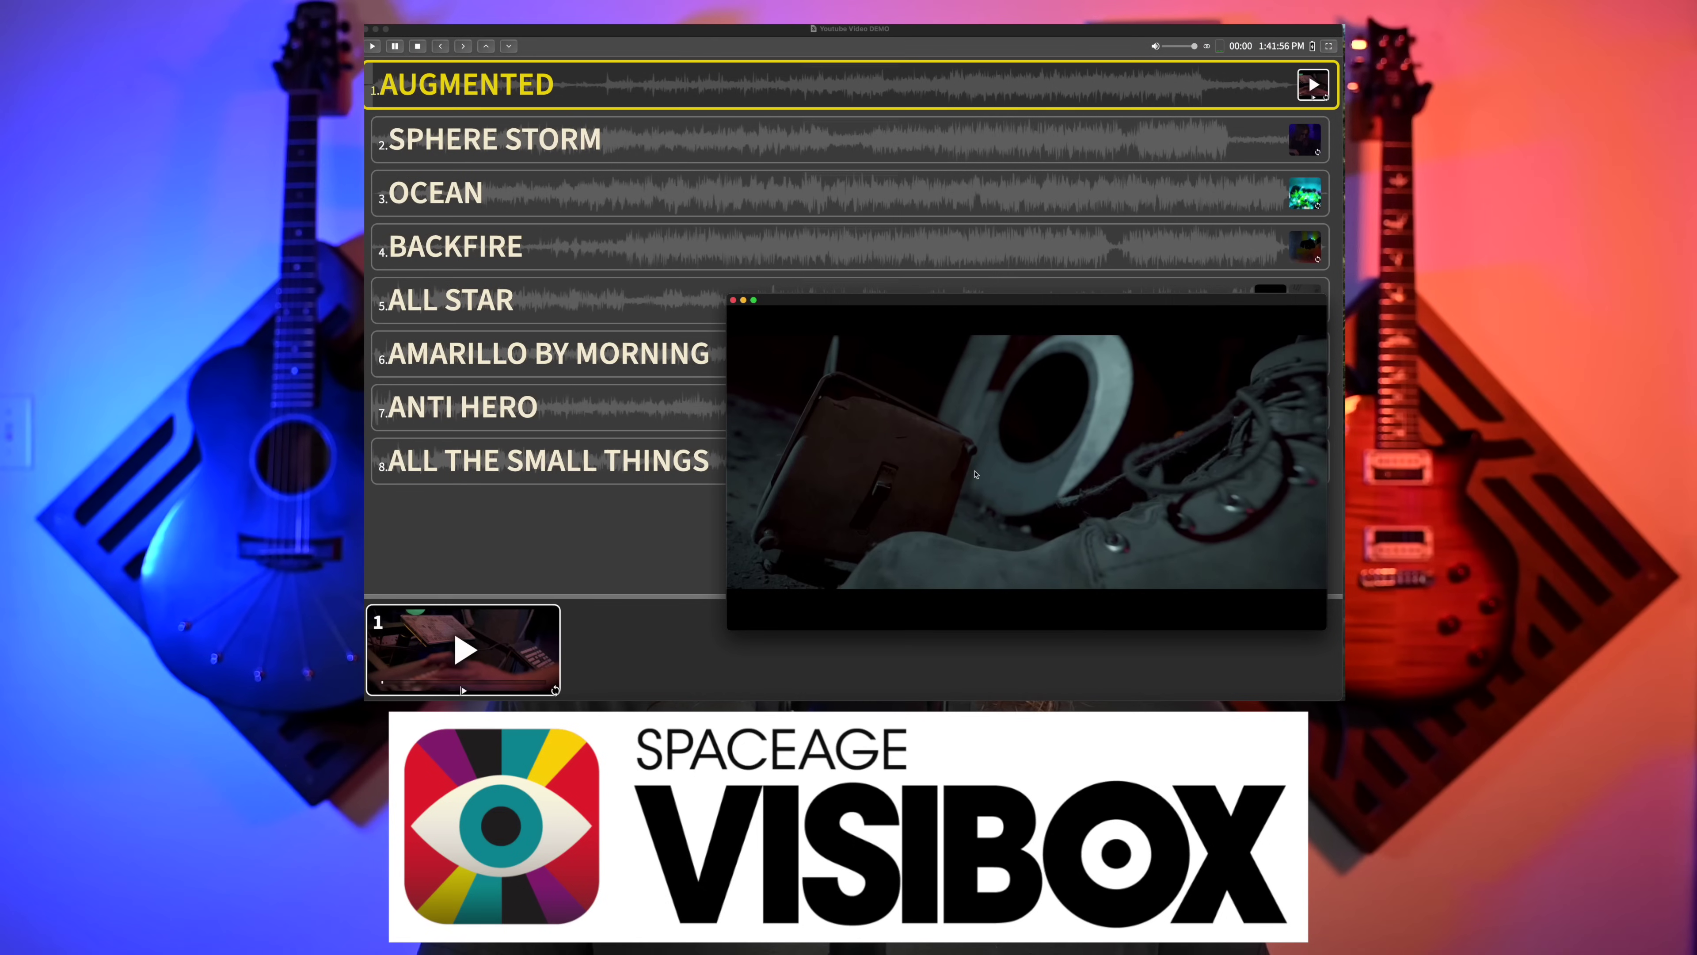
Preview the clips of the song All The Small Things by playing the typewriter clip and the one after it.
click(581, 257)
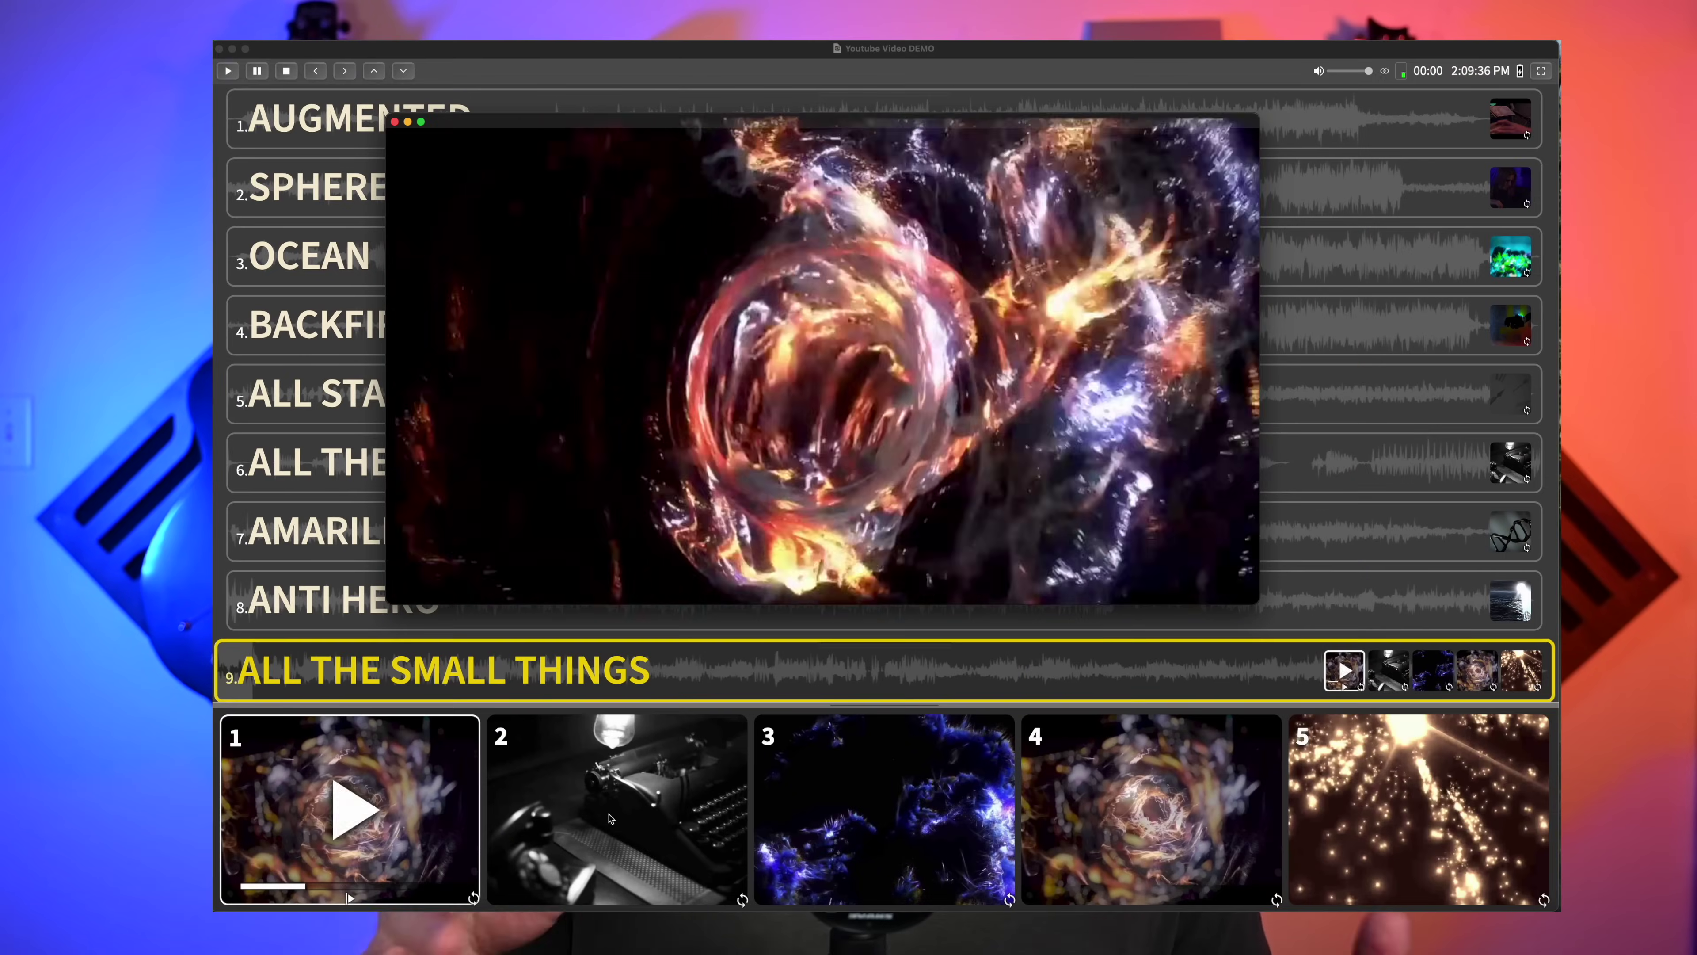
click(623, 815)
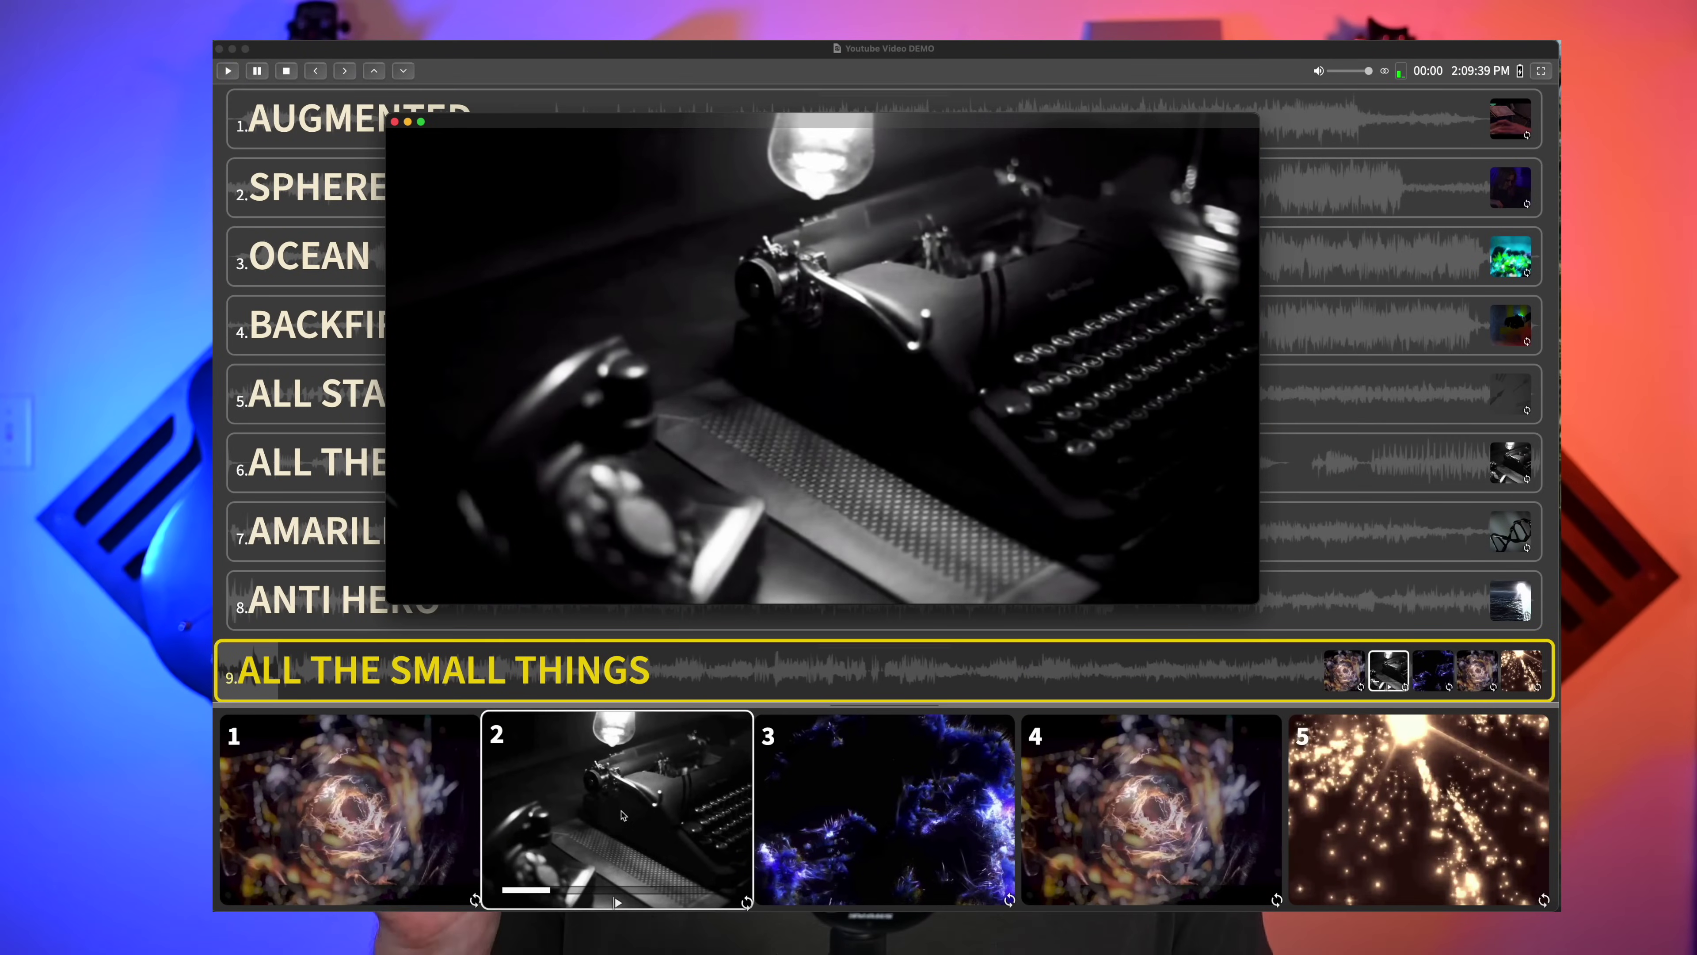
key(Right)
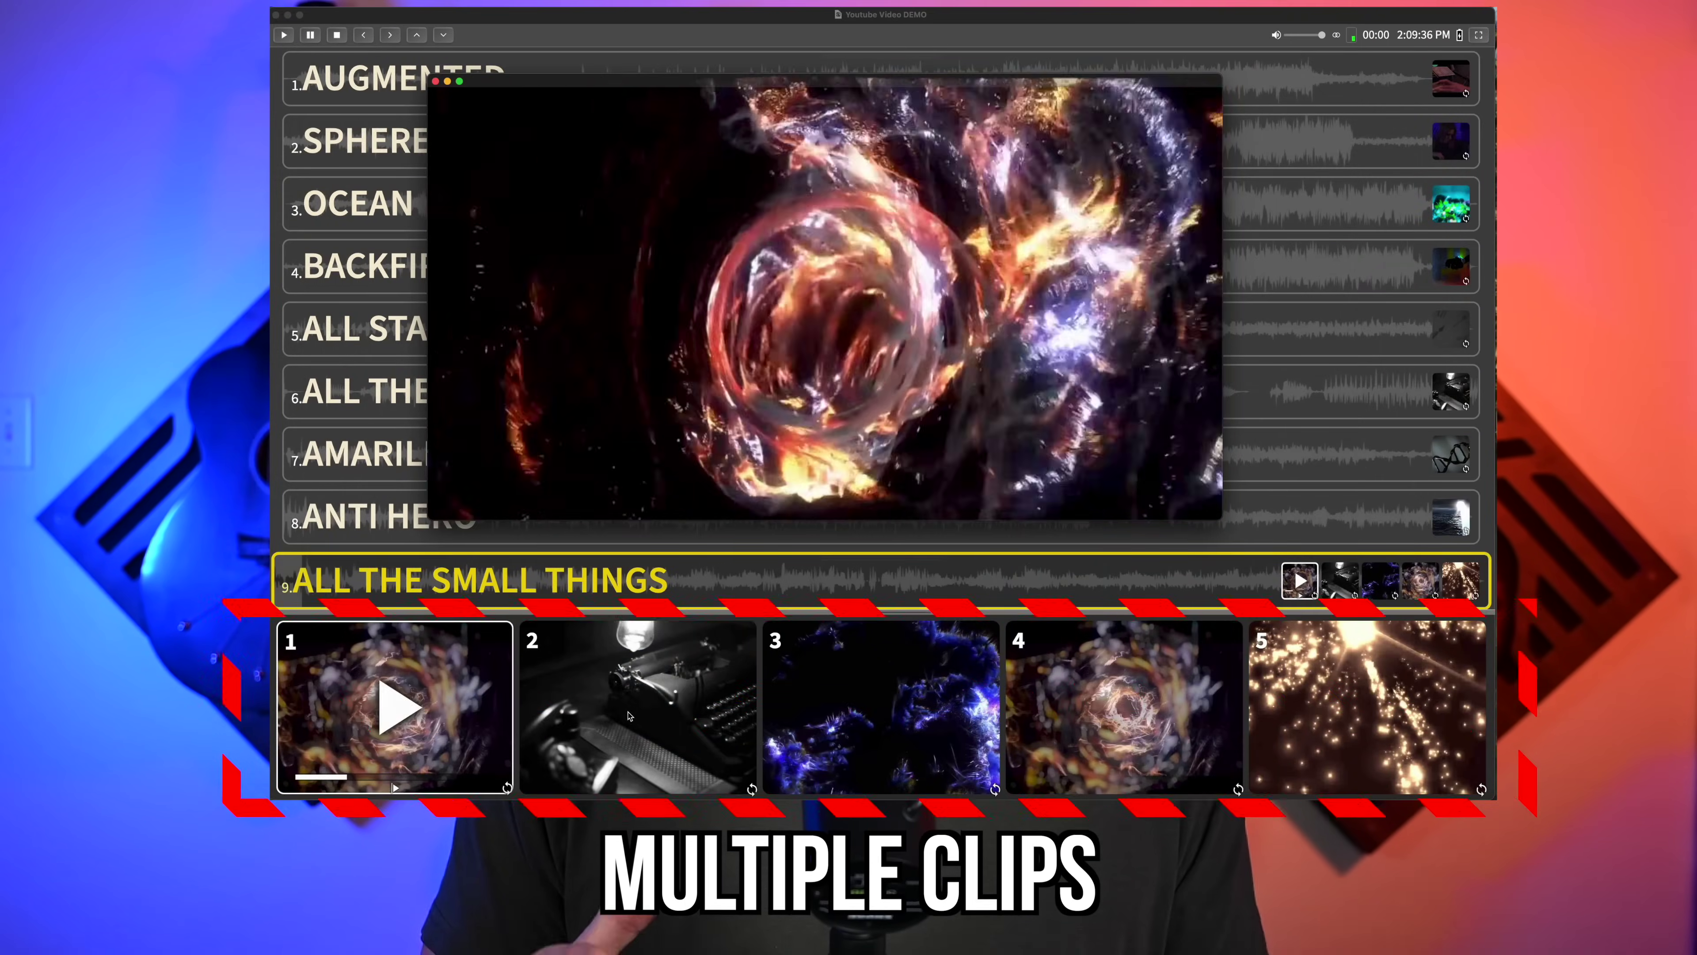
click(640, 710)
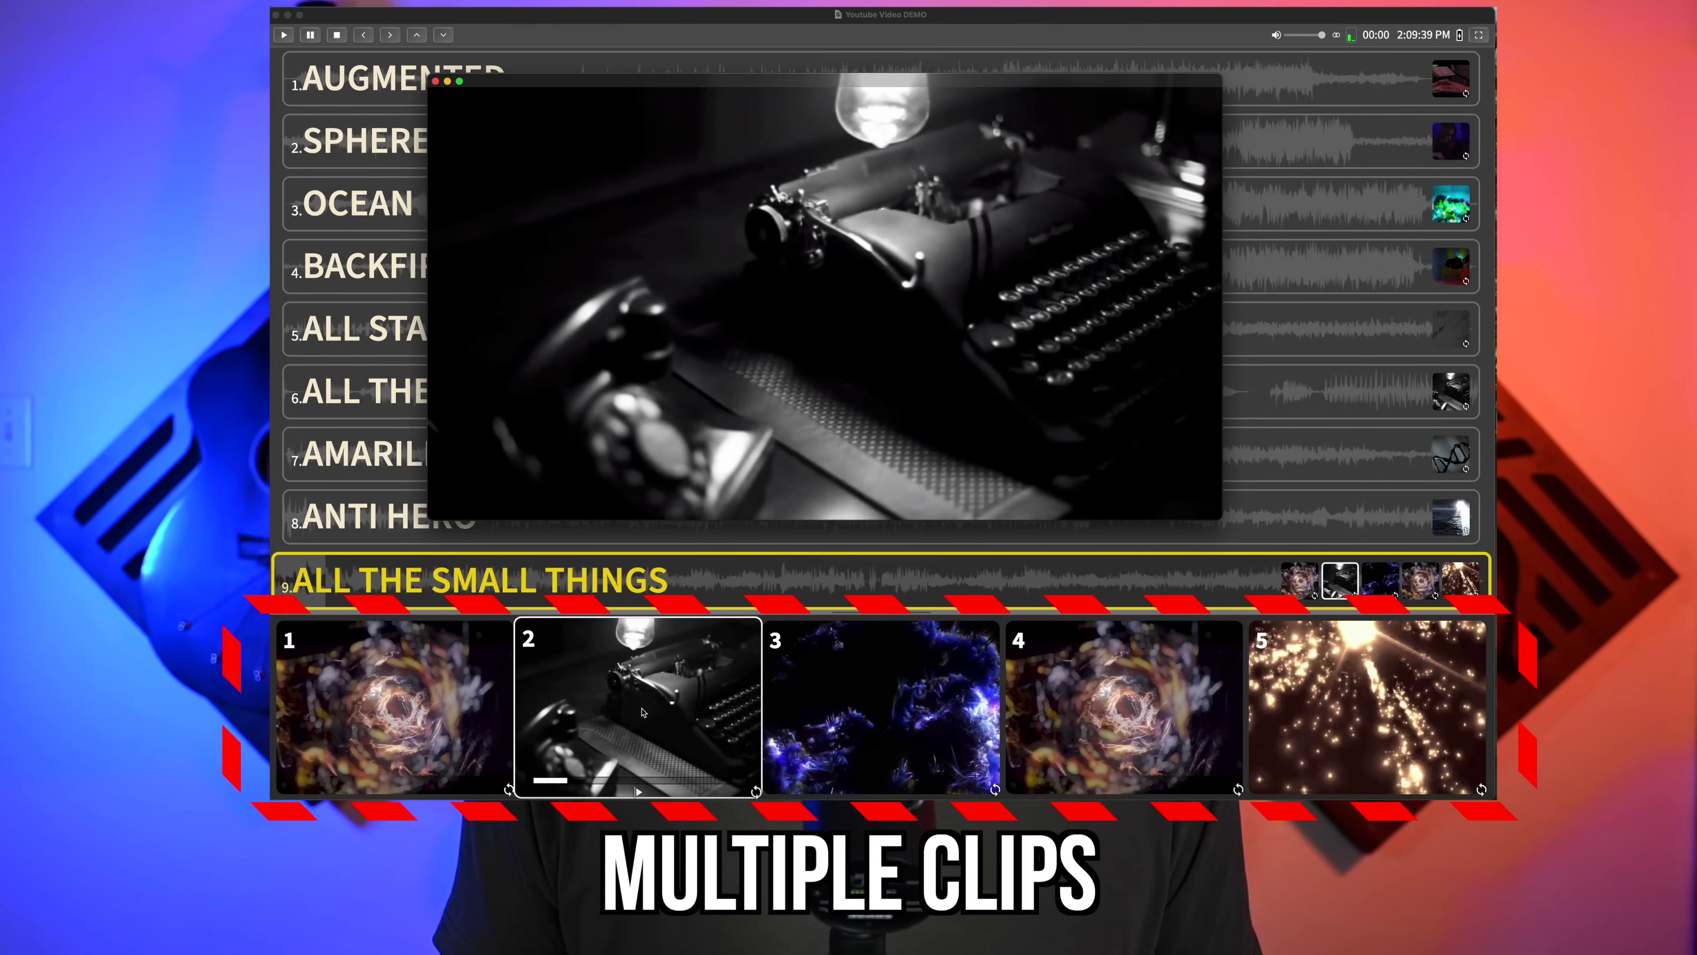
click(881, 705)
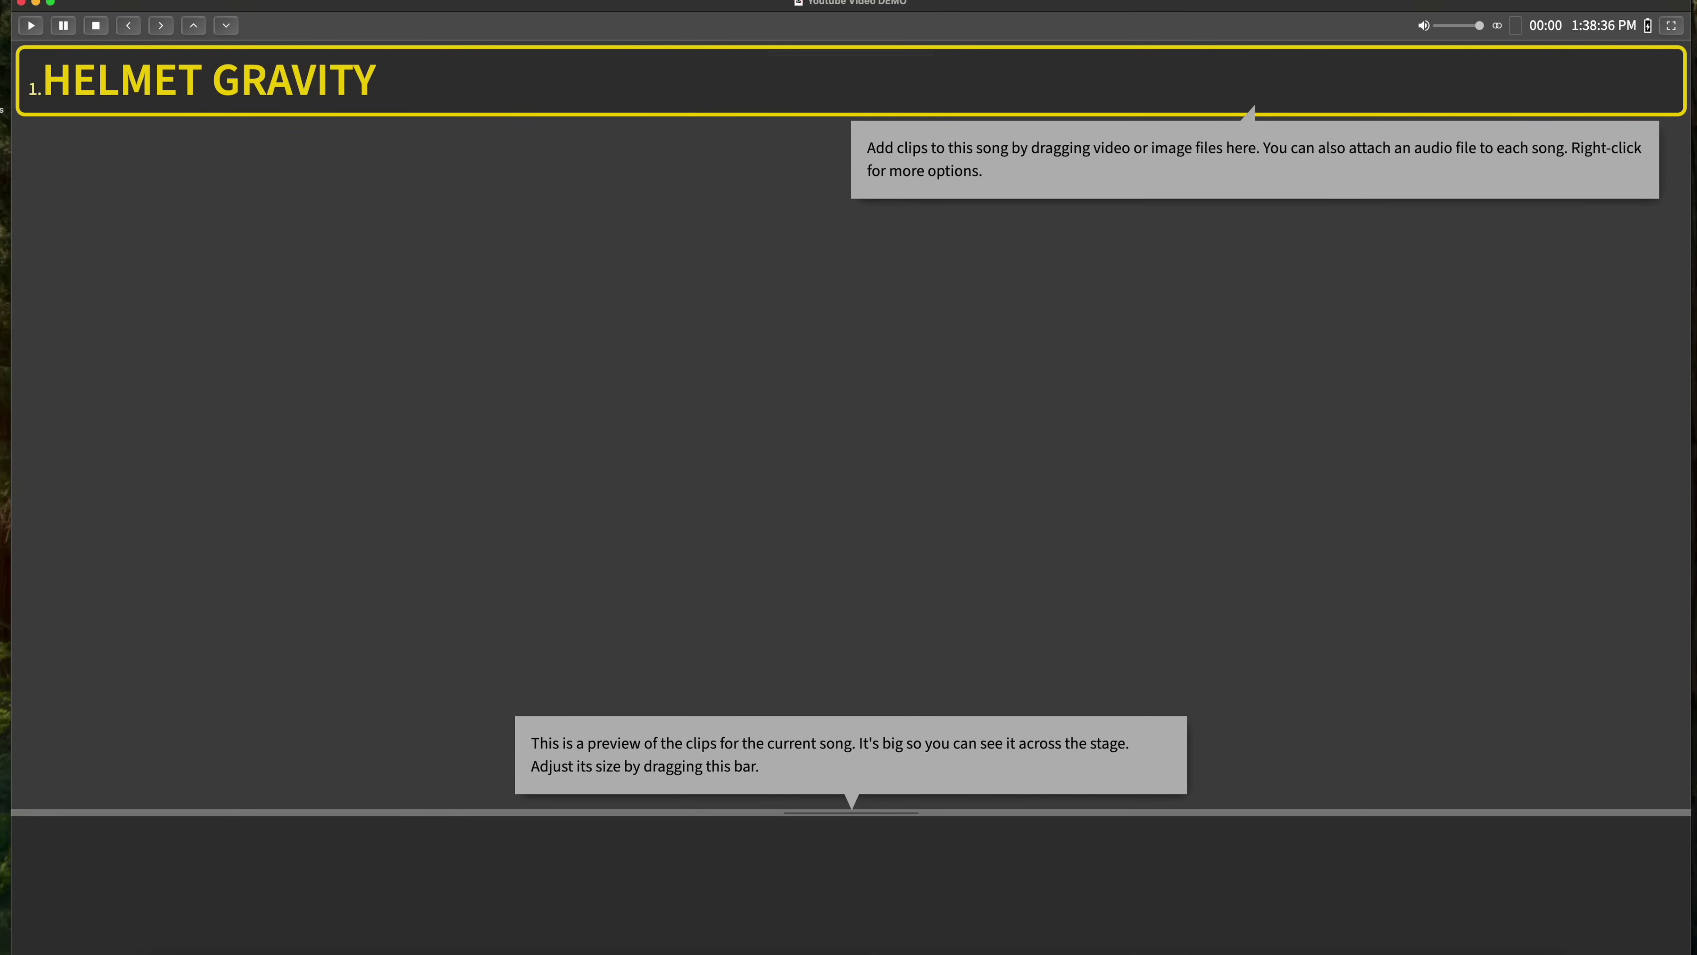
Add seven new songs to the set list below the first song.
right_click(356, 221)
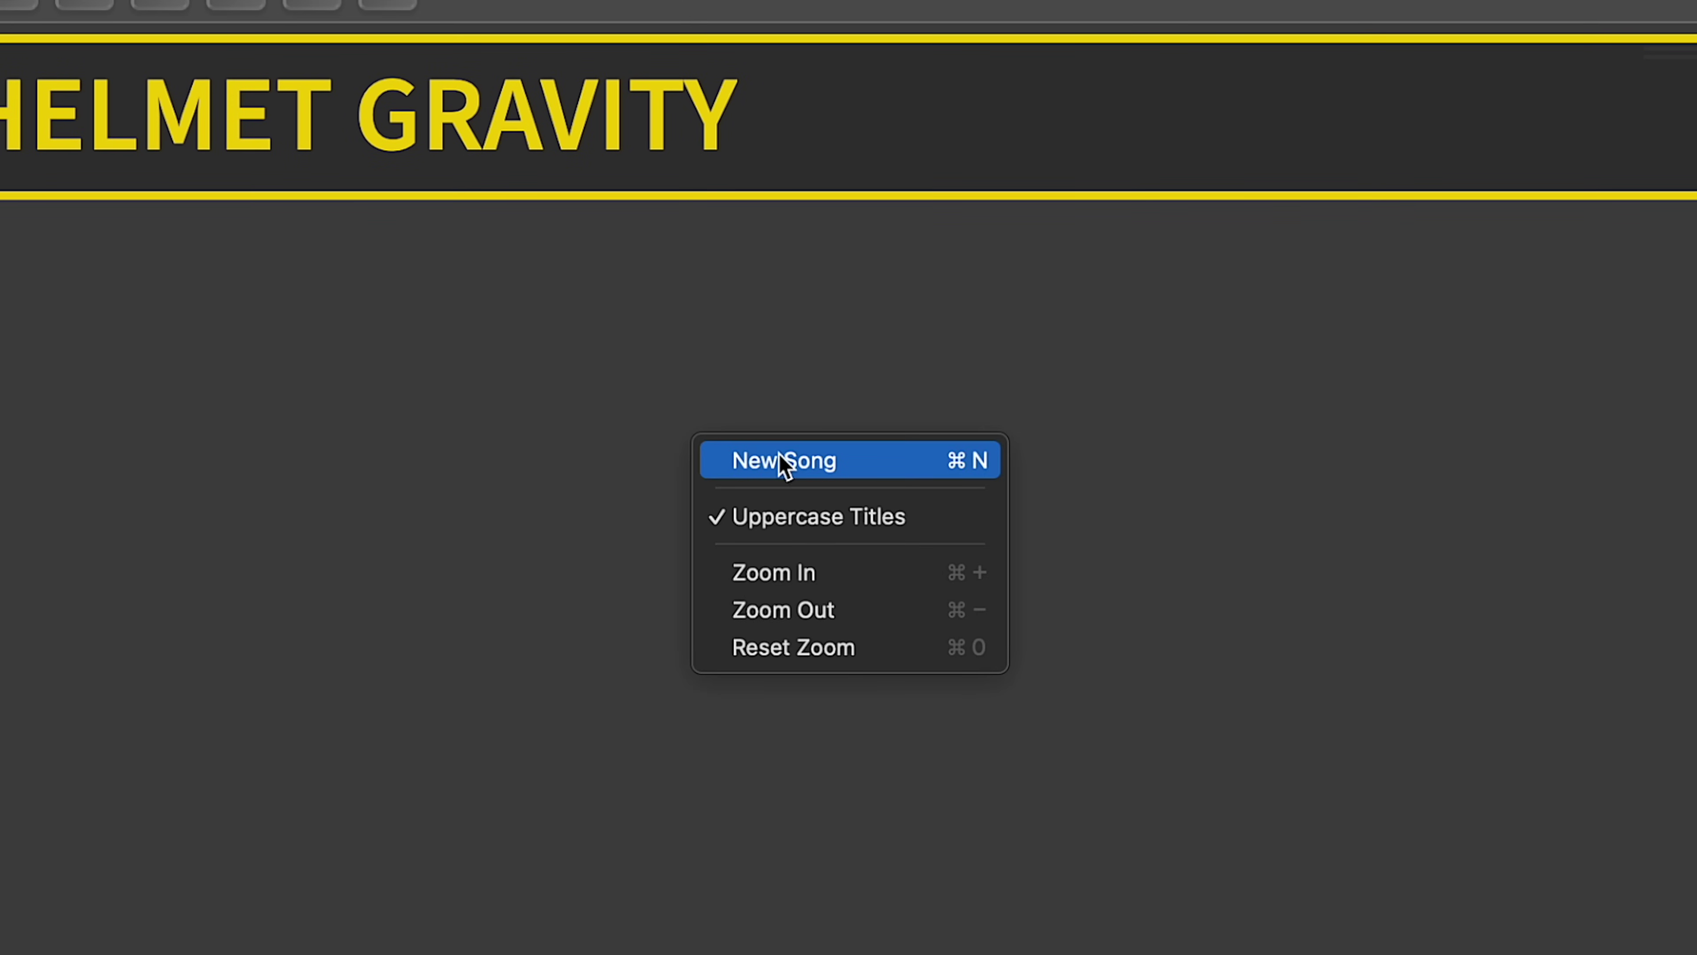
click(907, 461)
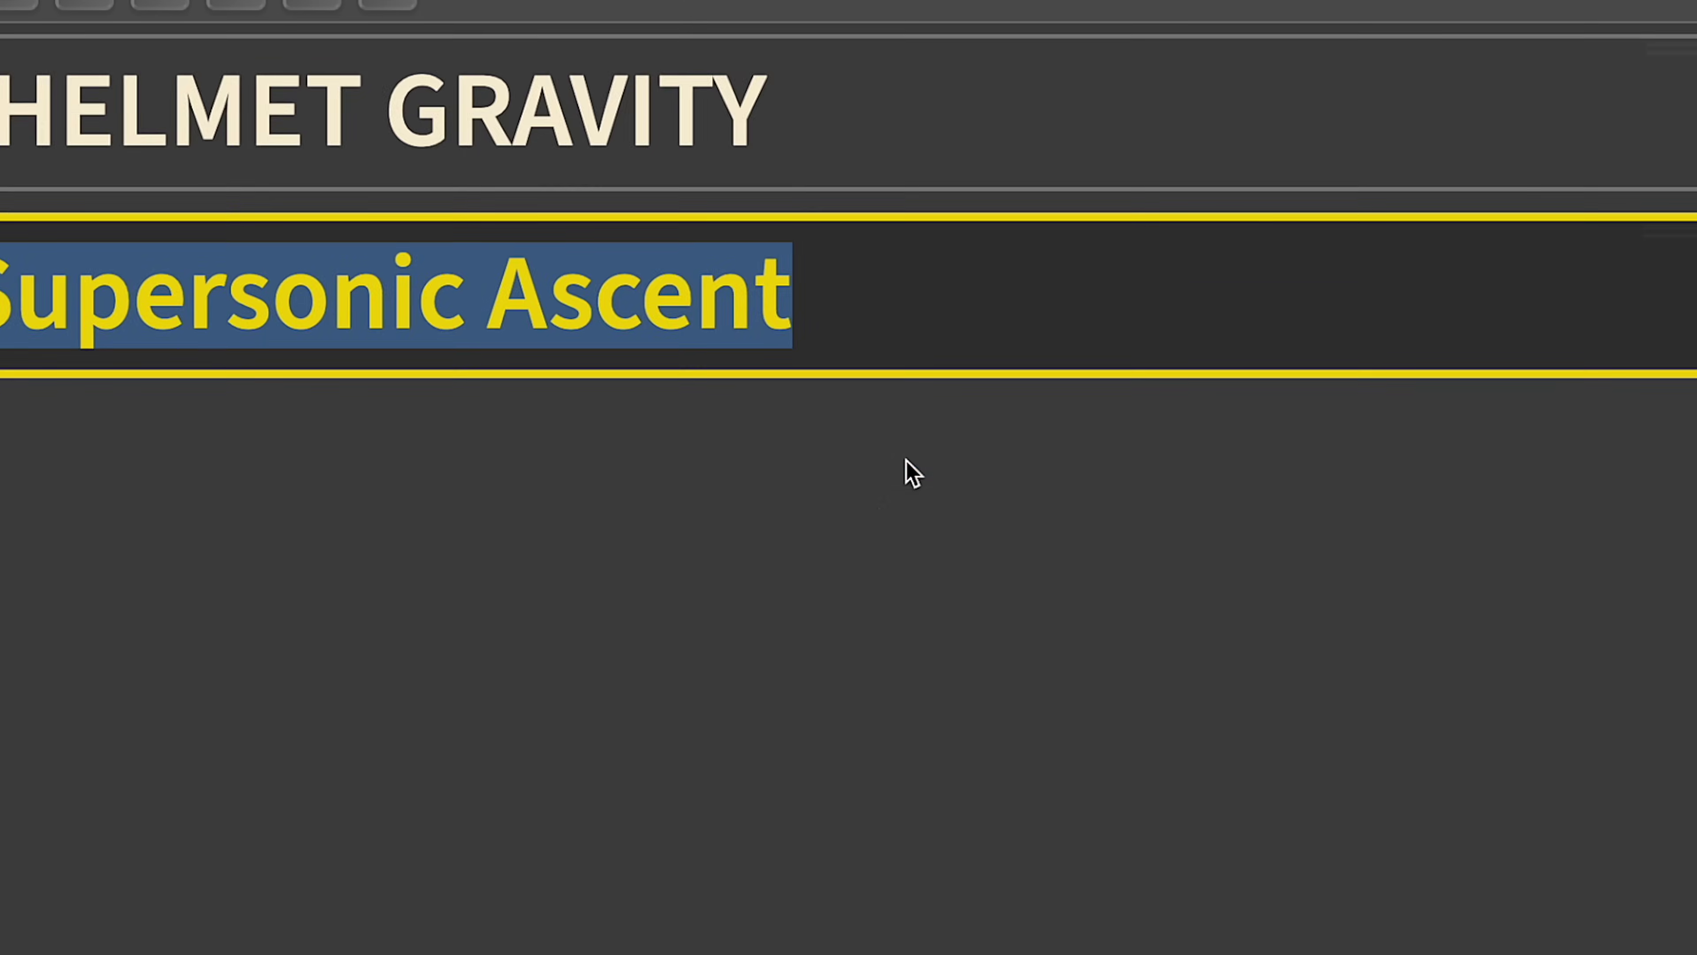
key(super+n)
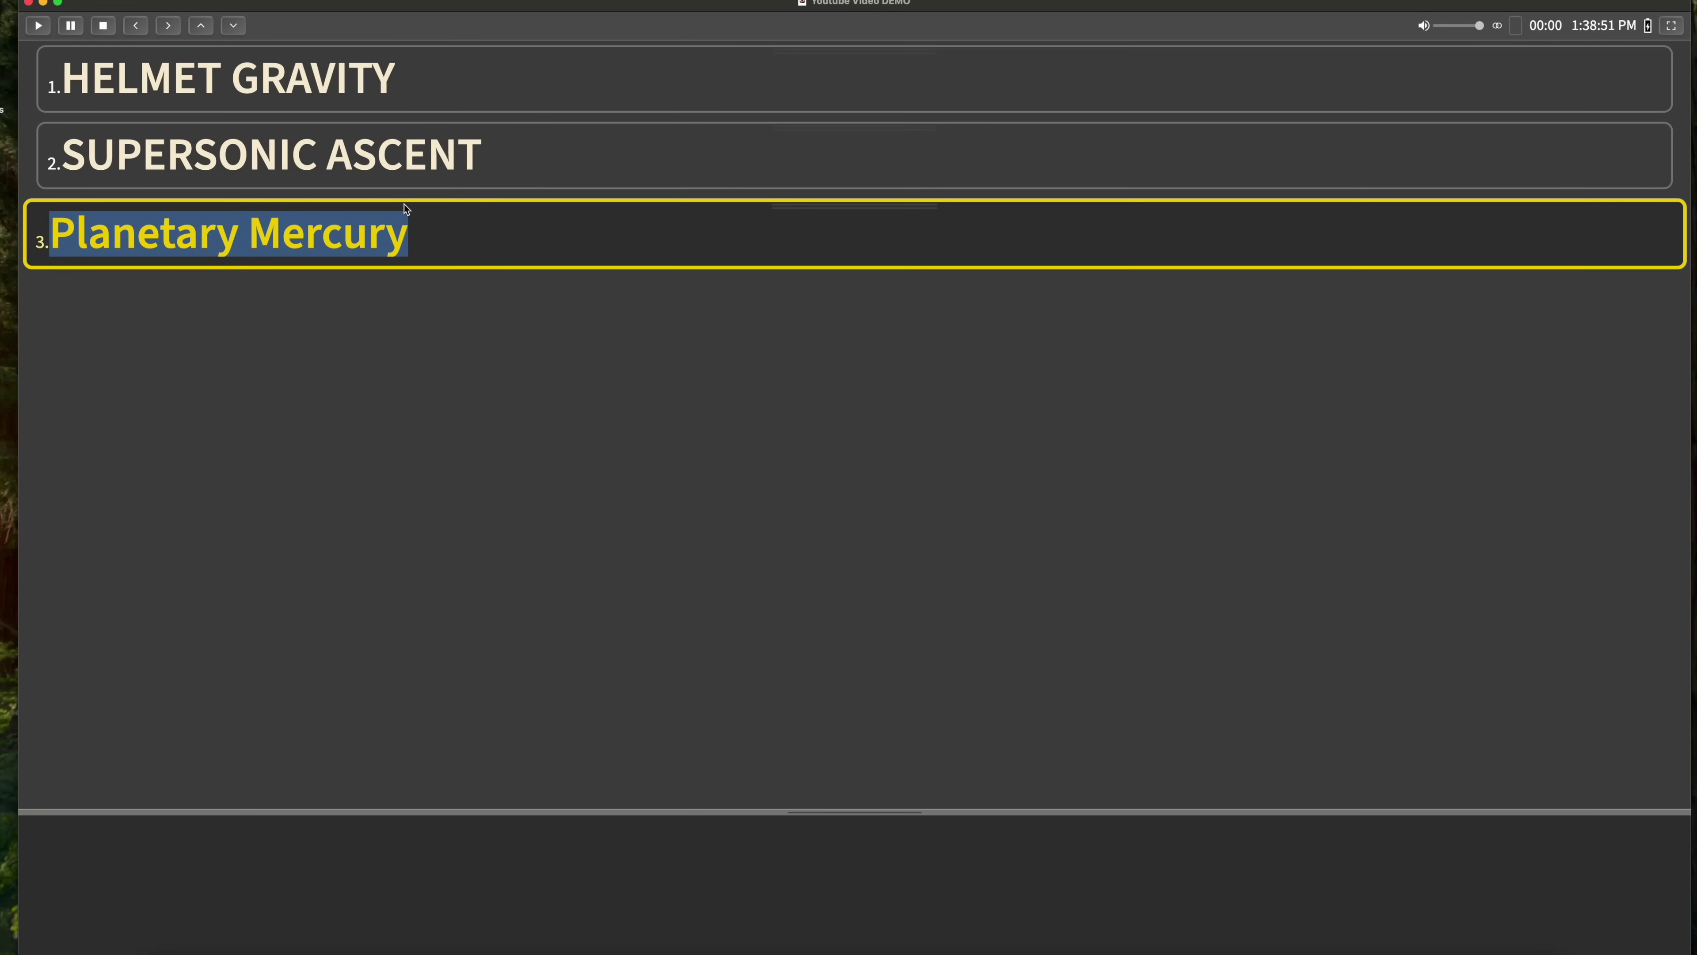
key(super+n)
key(super+n)
key(super+n)
key(super+n)
key(super+n)
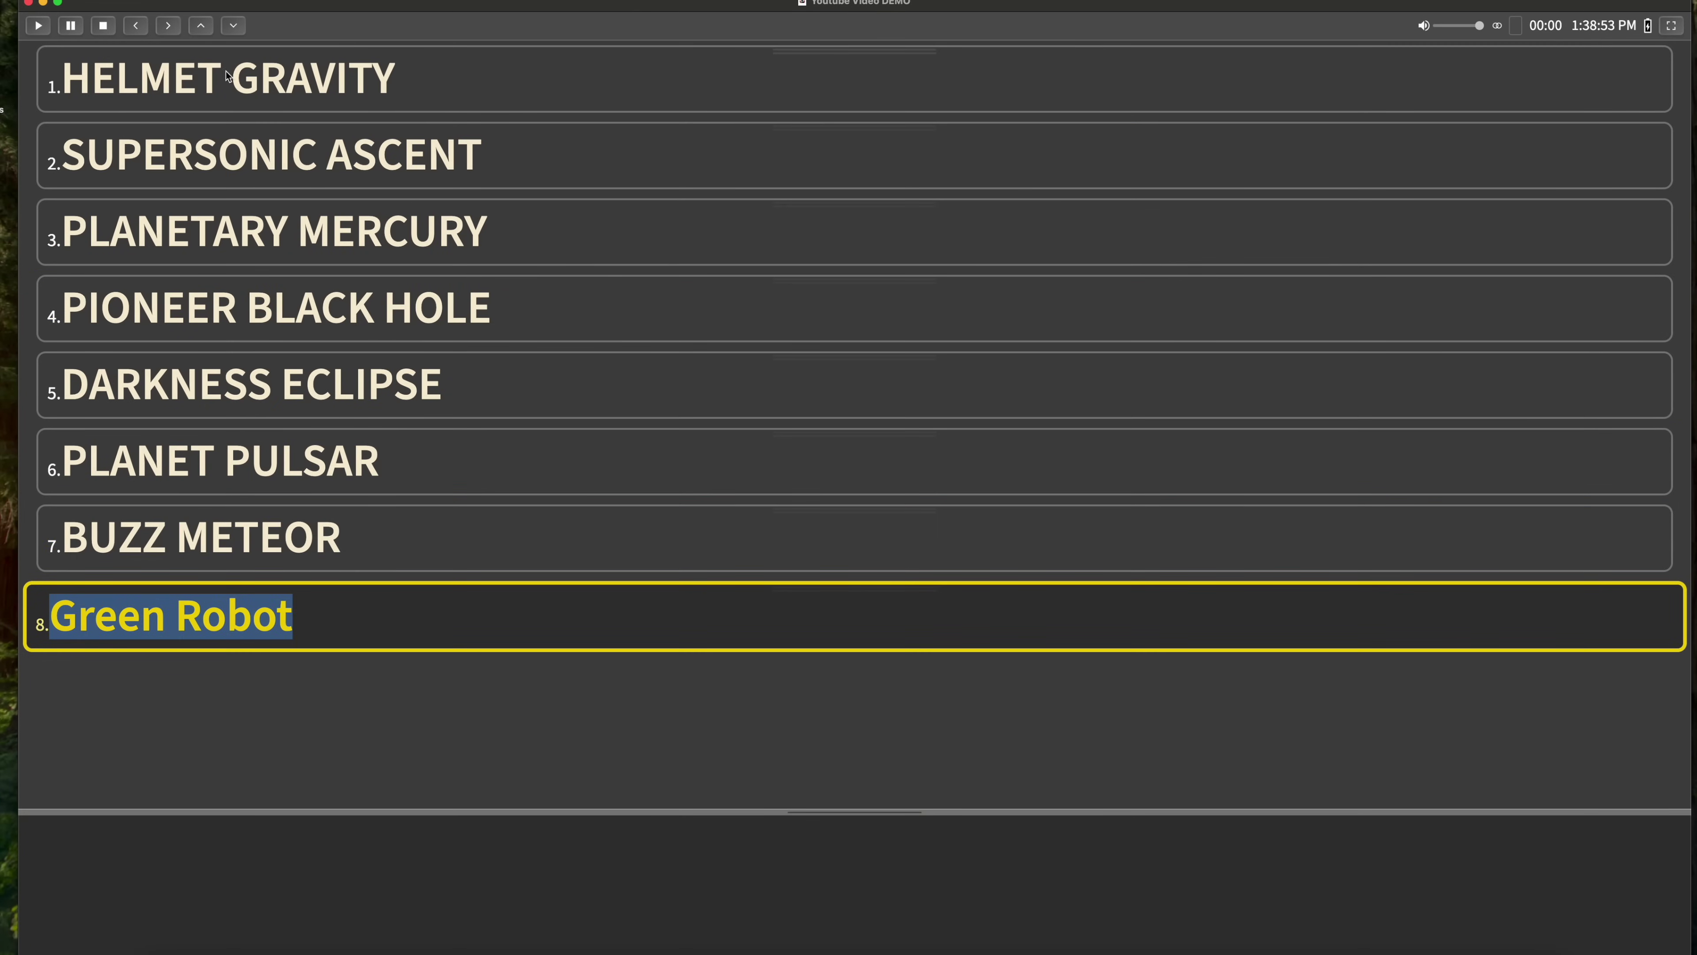
Rename songs 1 to 4 as Augmented, Sphere Storm, Ocean and Backfire.
double_click(262, 78)
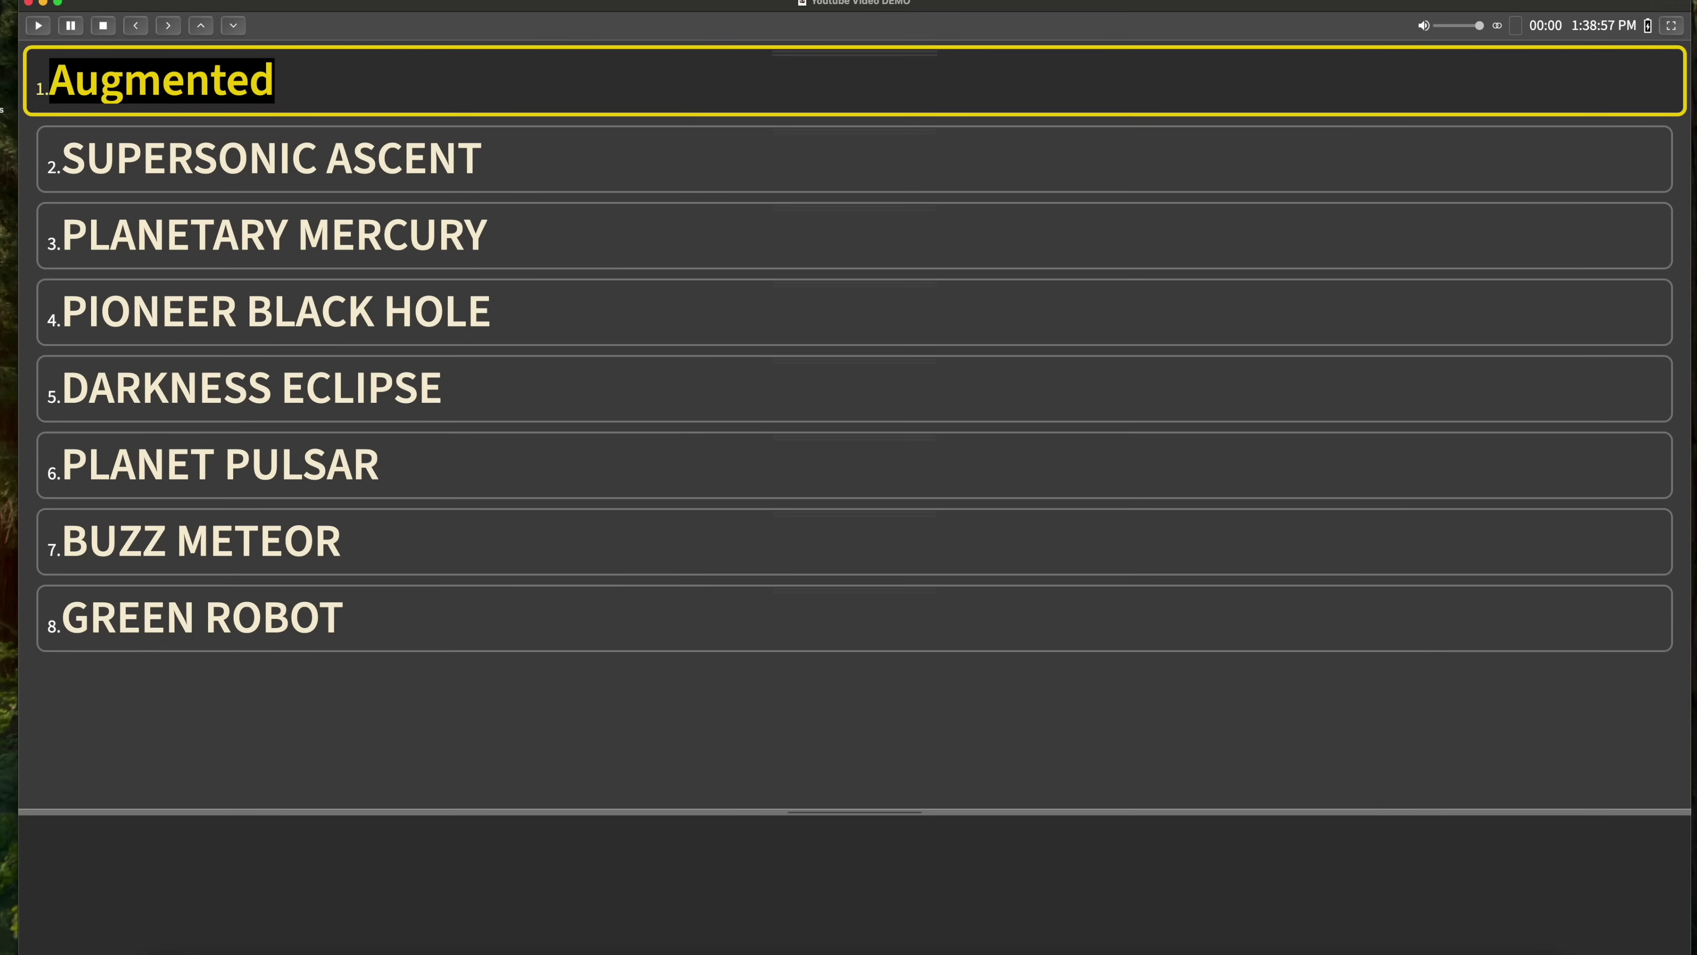
click(298, 166)
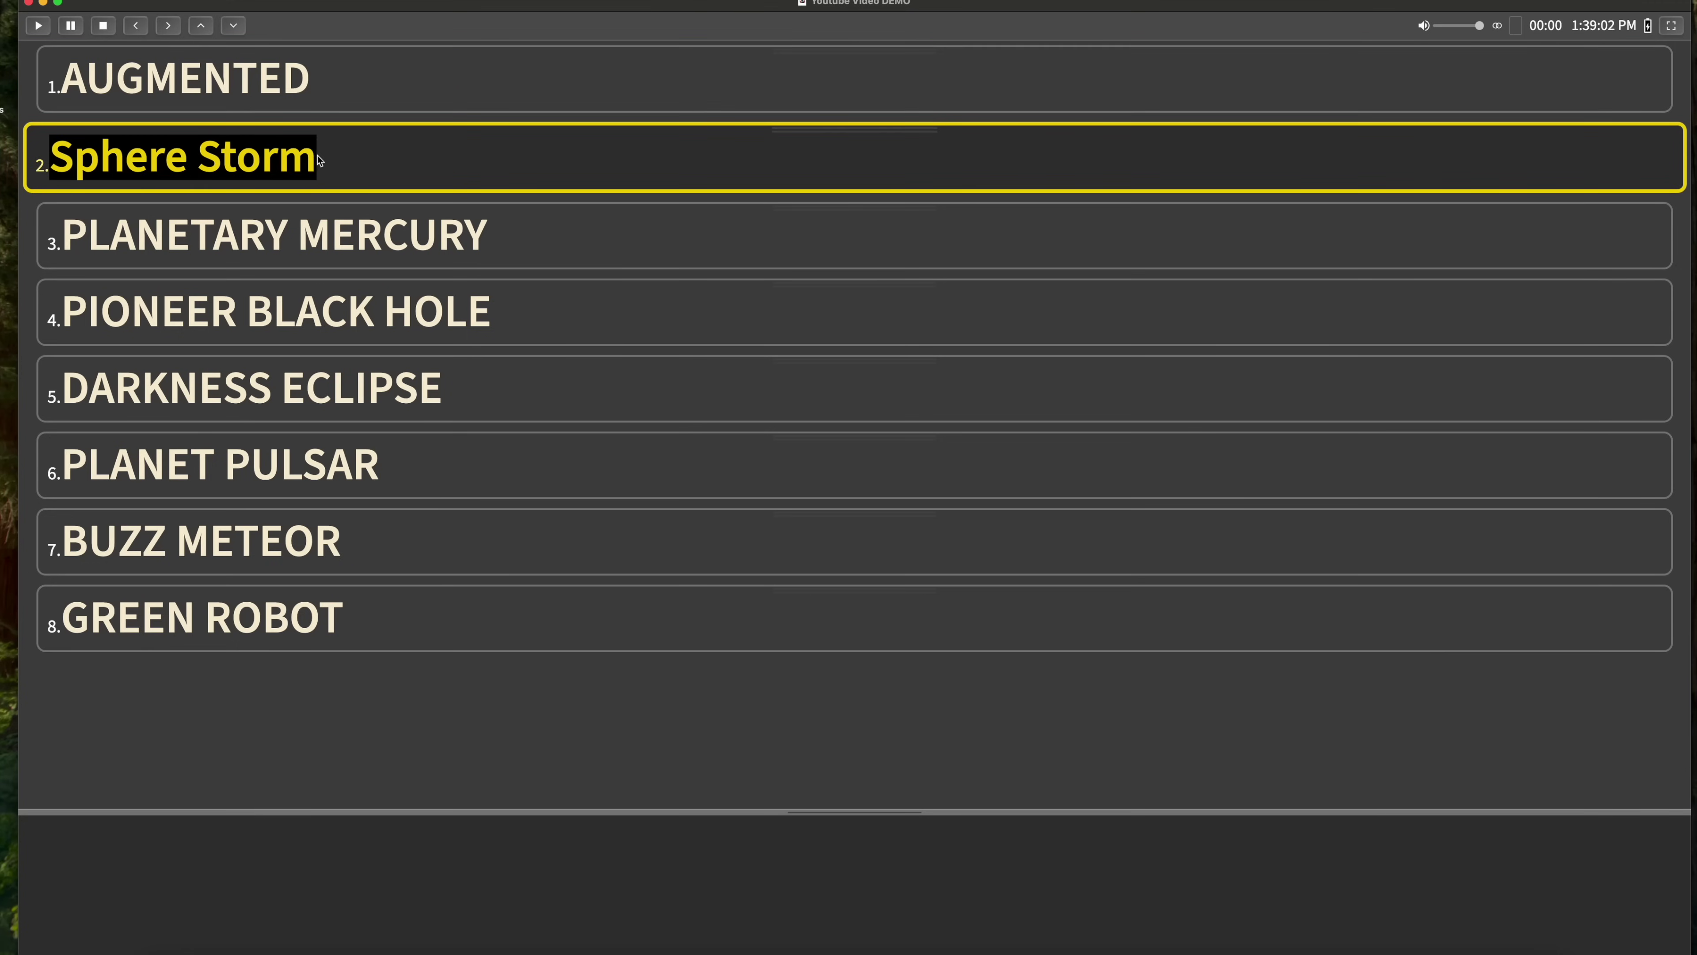
click(300, 234)
double_click(300, 234)
text(Ocean)
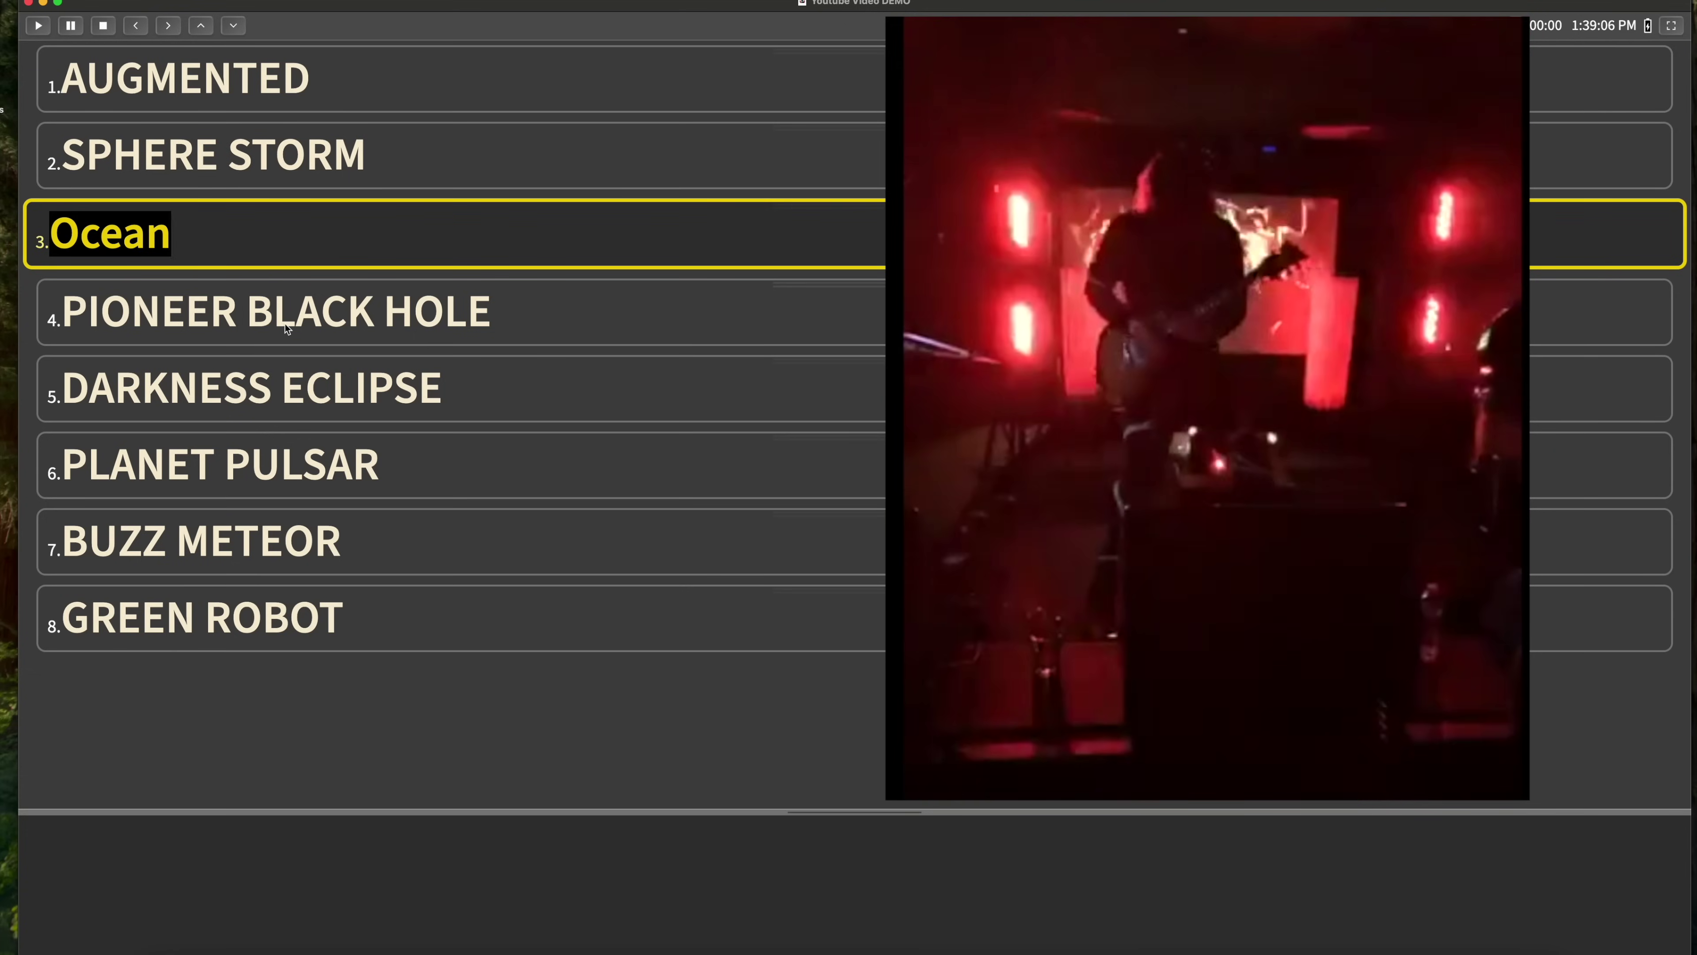
click(286, 327)
double_click(286, 327)
text(Backfire)
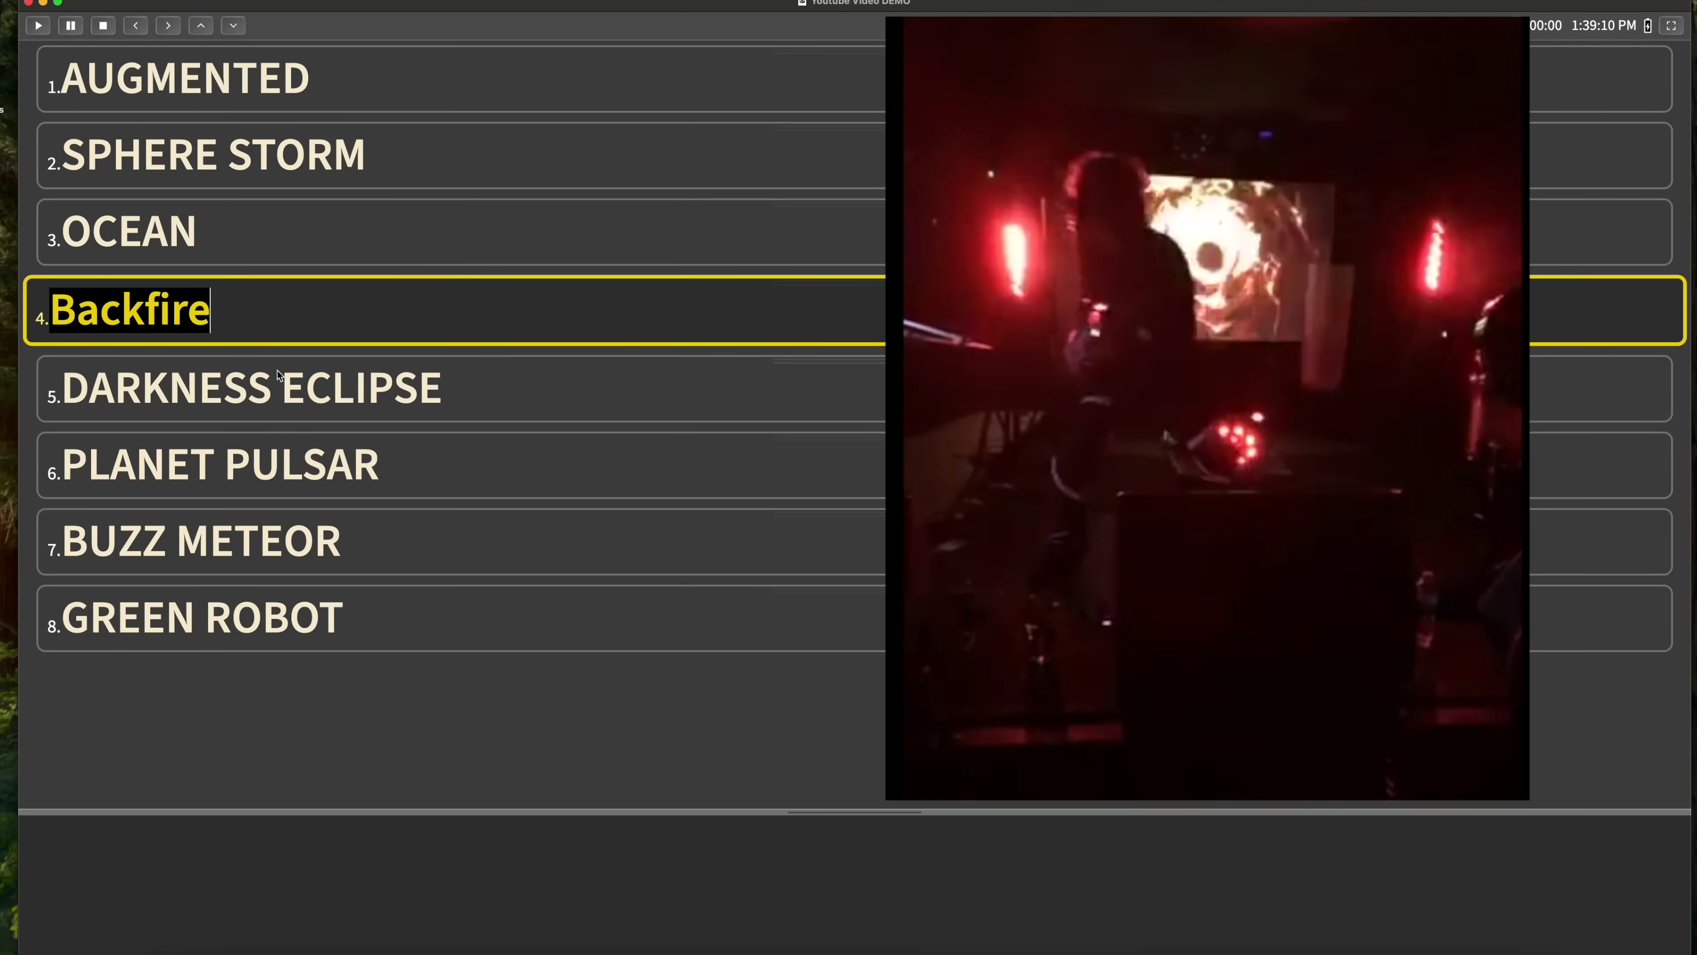
Rename songs 5 to 8 as All Star, Amarillo By Morning, Anti Hero and All The Small Things.
click(279, 375)
double_click(279, 374)
text(All Star)
click(280, 461)
double_click(281, 462)
text(Amarillo By )
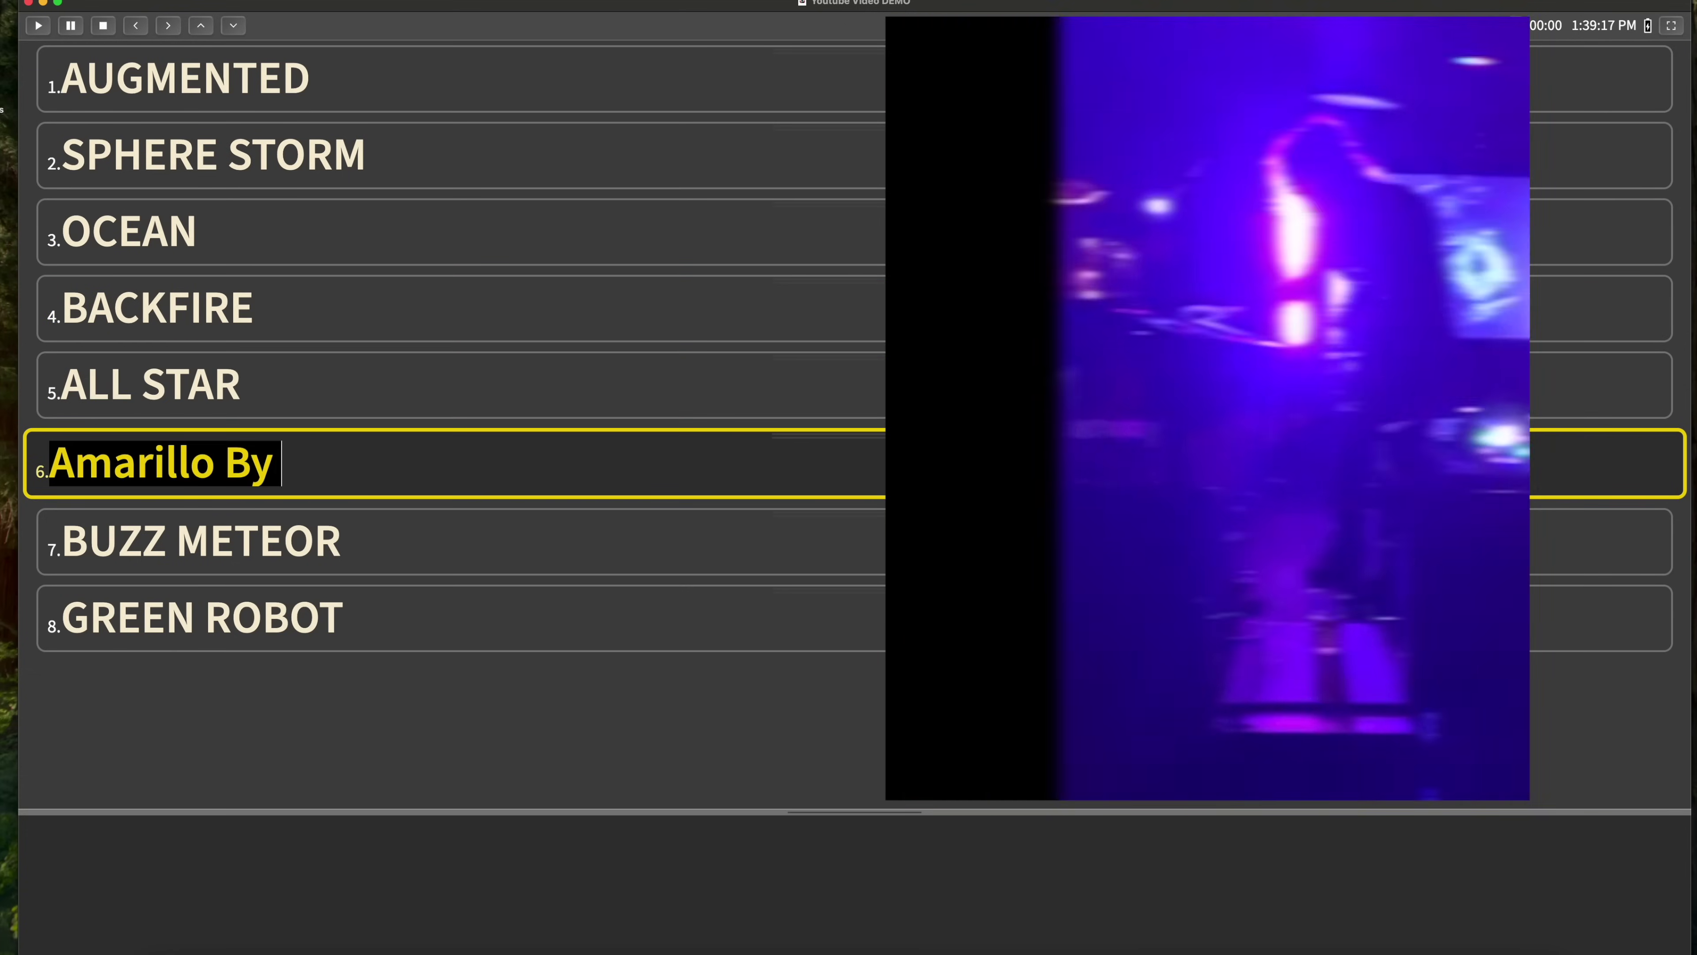
text(Morning)
click(132, 545)
double_click(131, 545)
text(Anti Hero)
click(250, 628)
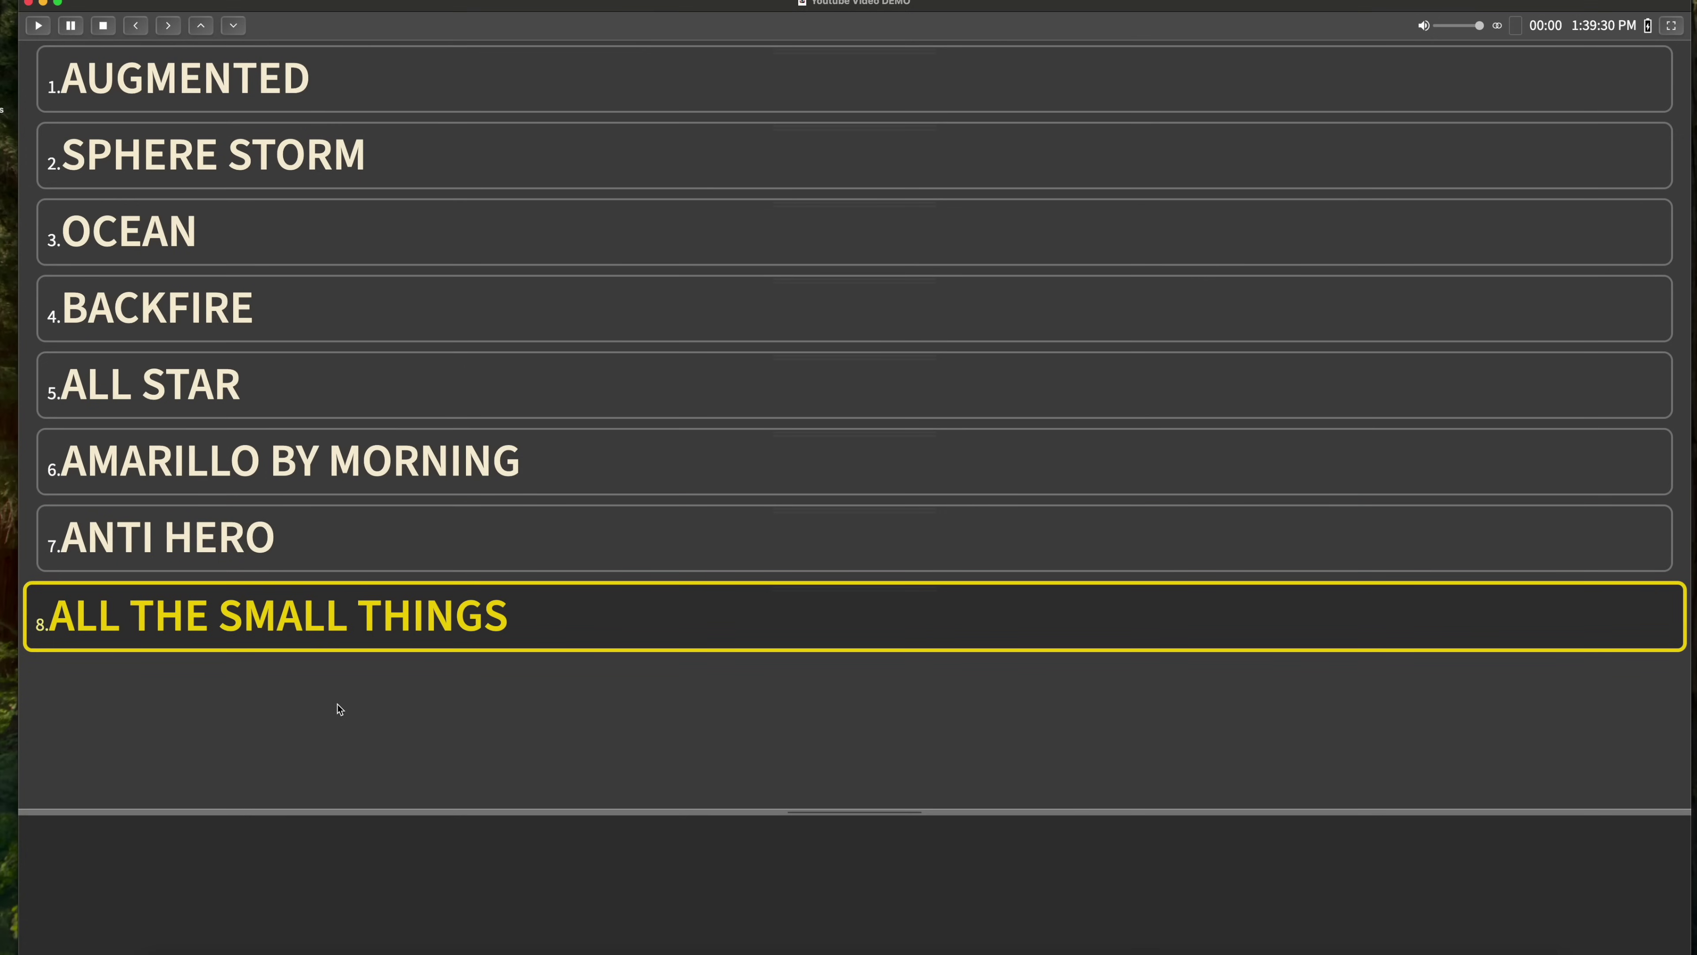
Examine the Augmented song's options for attaching audio, without choosing one.
click(446, 108)
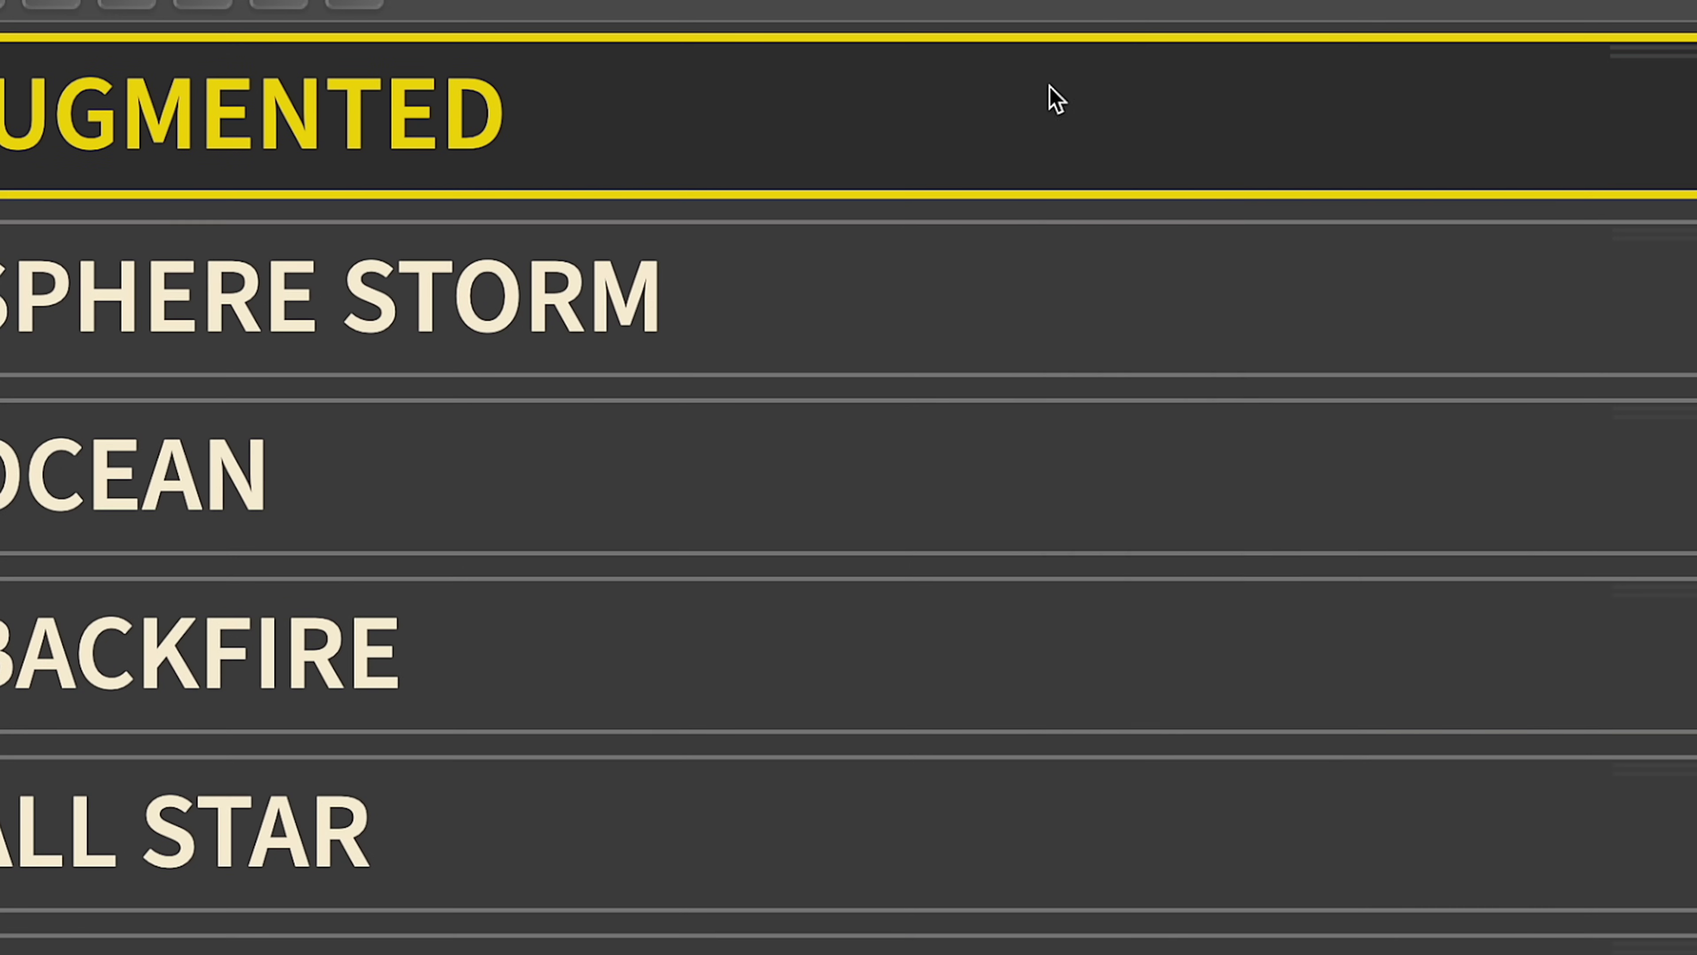
right_click(531, 67)
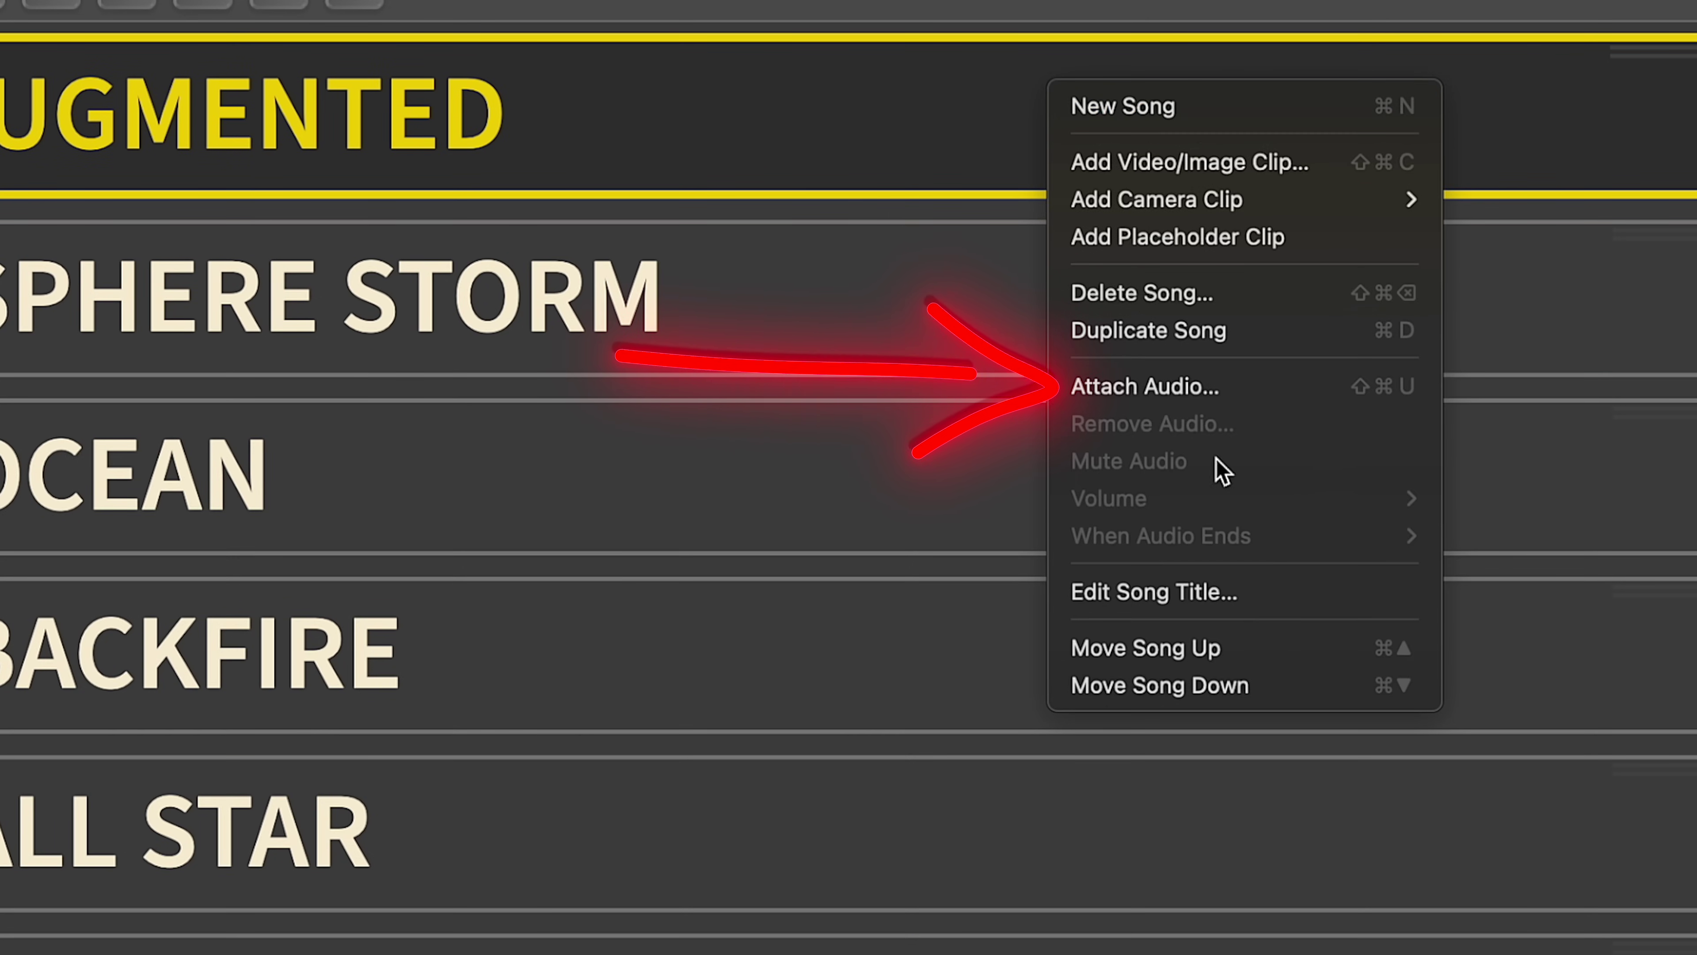
key(Escape)
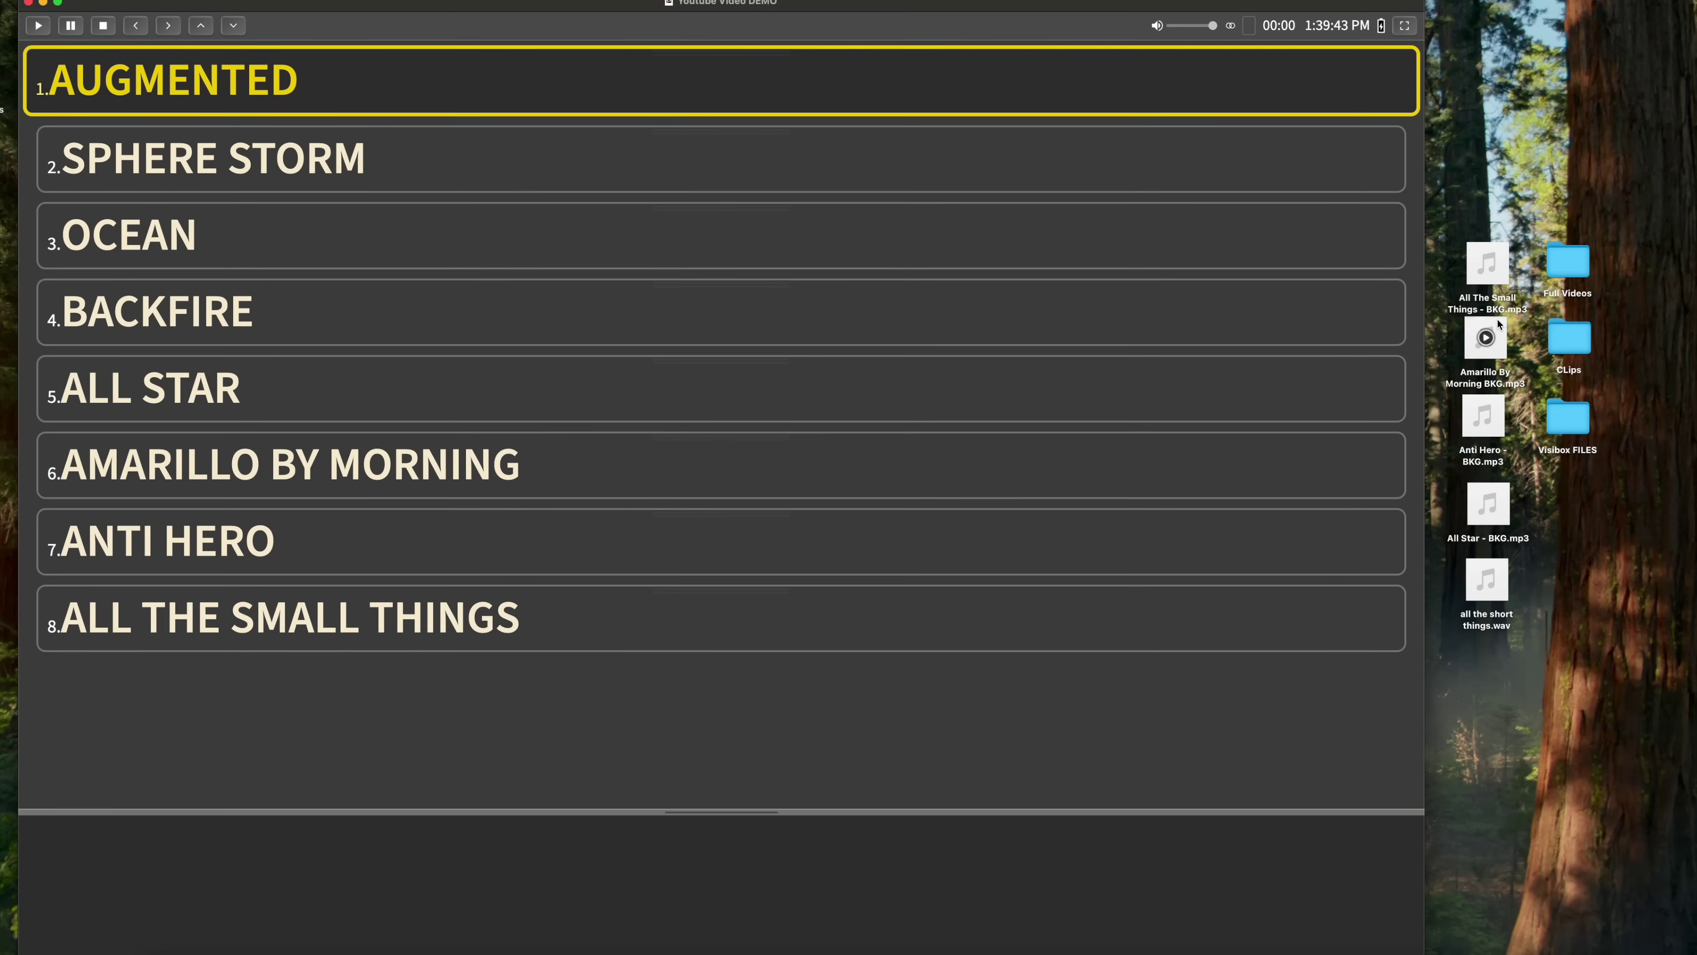
Attach the desktop file All The Small Things - BKG.mp3 to the song All Star and accept a placeholder clip for it.
click(410, 404)
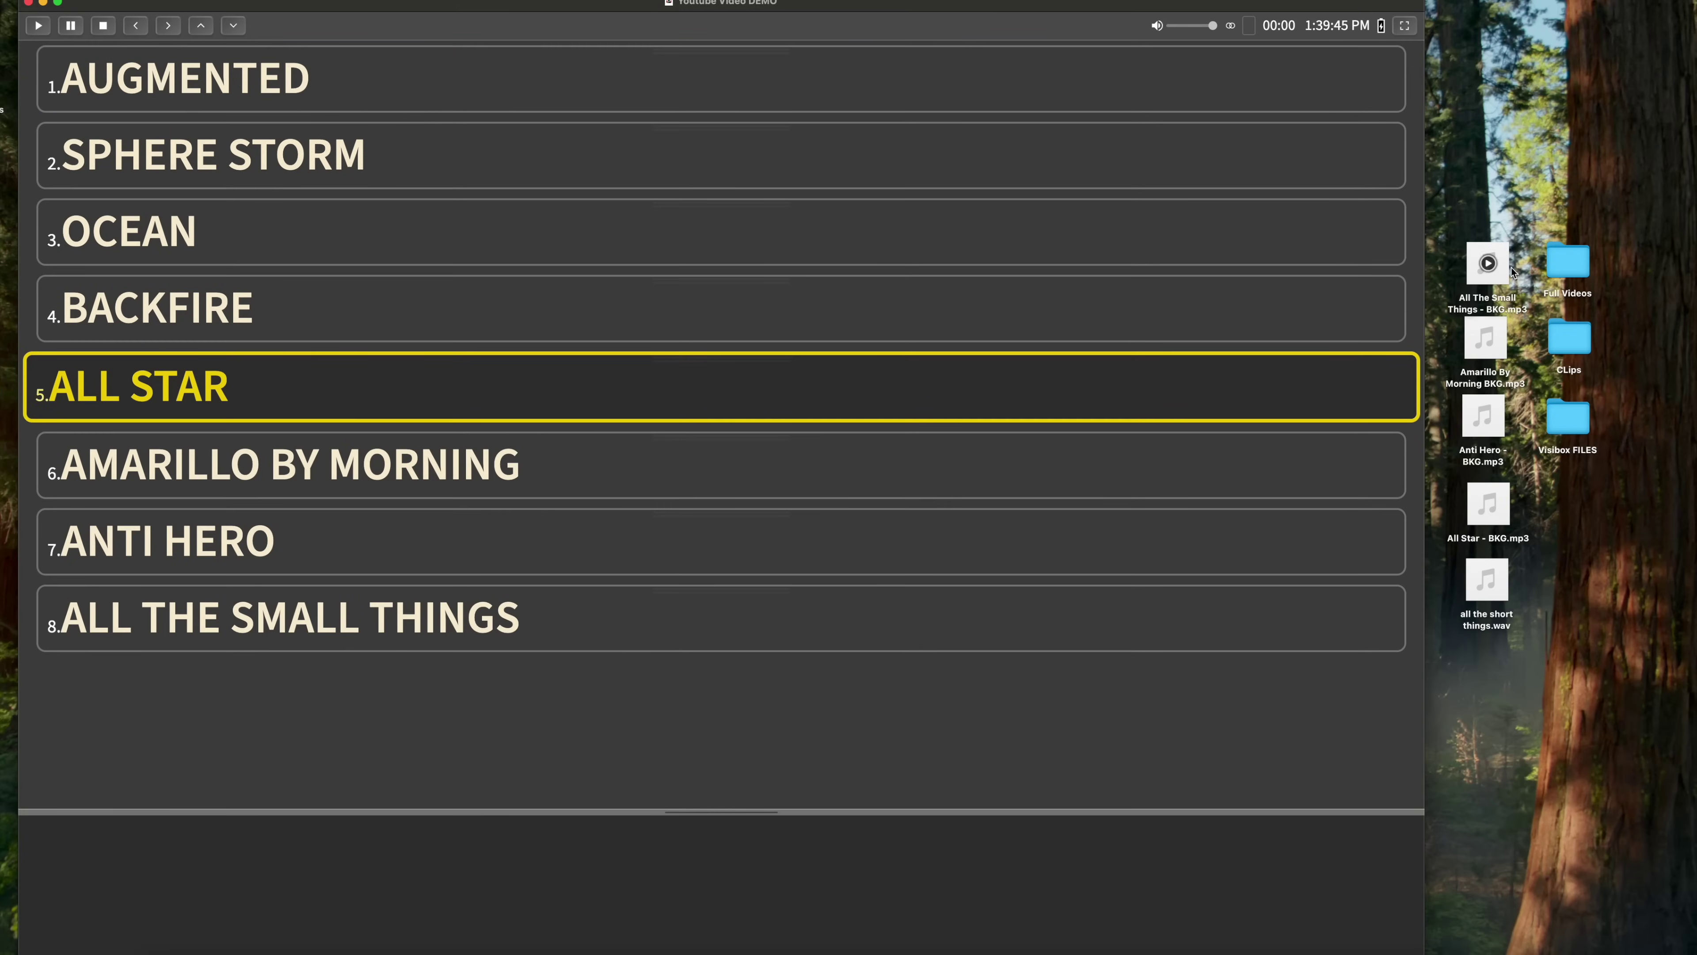
drag(1496, 279, 403, 387)
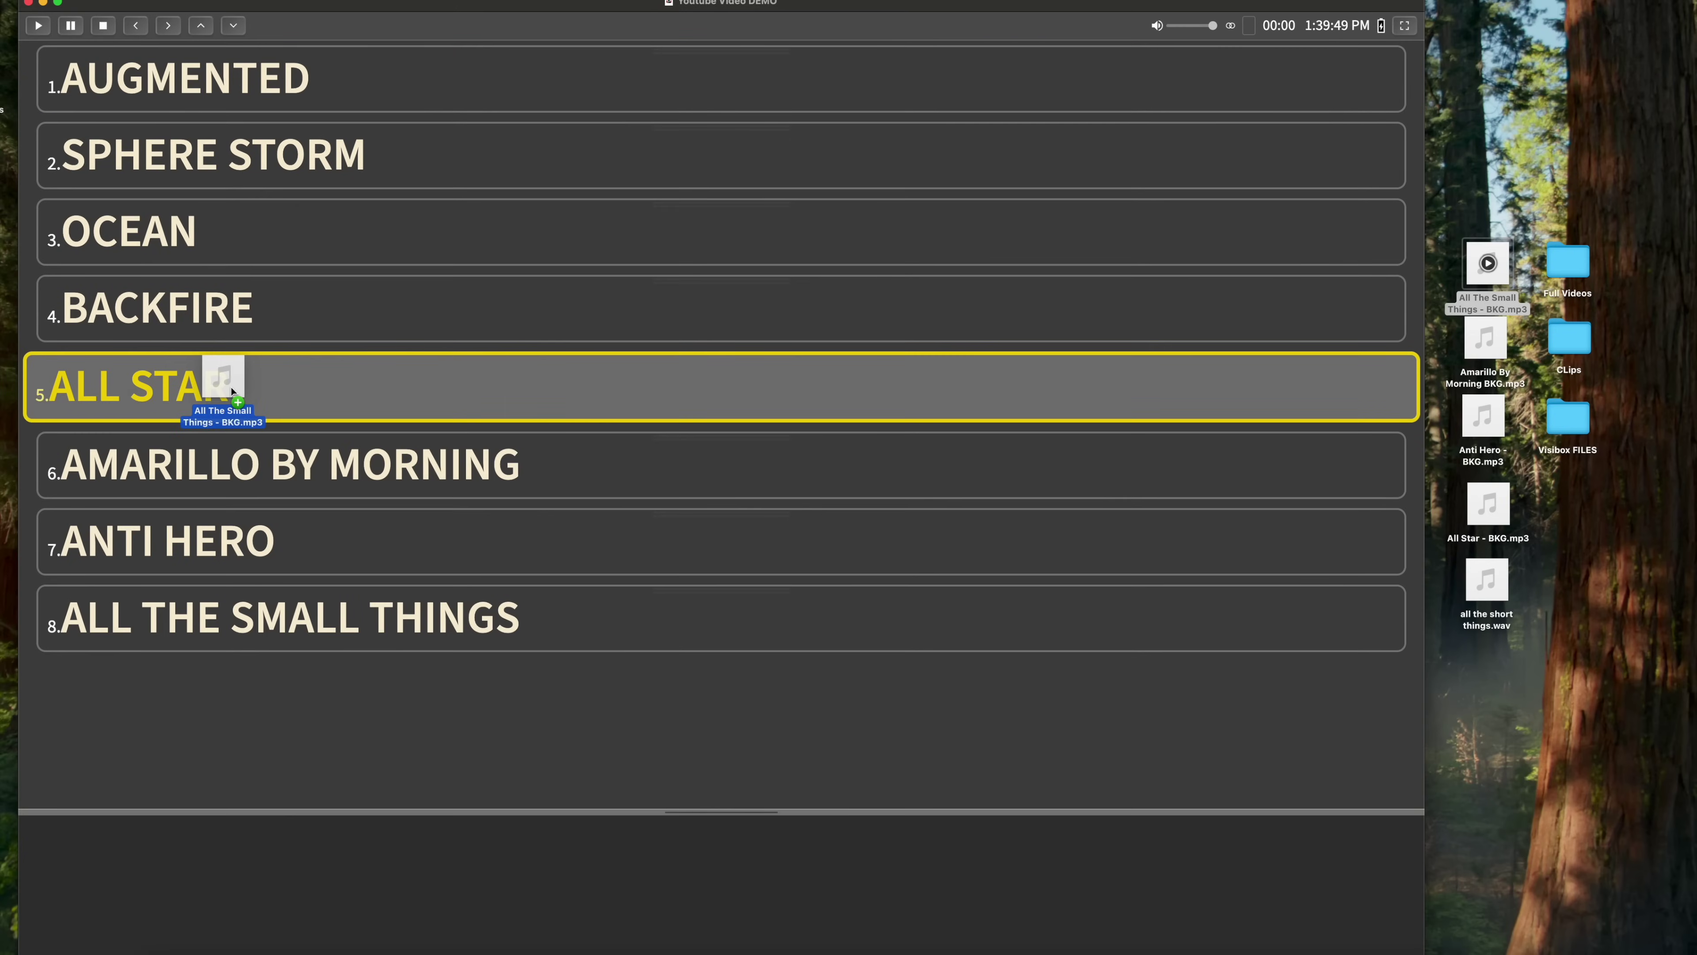
drag(233, 391, 233, 393)
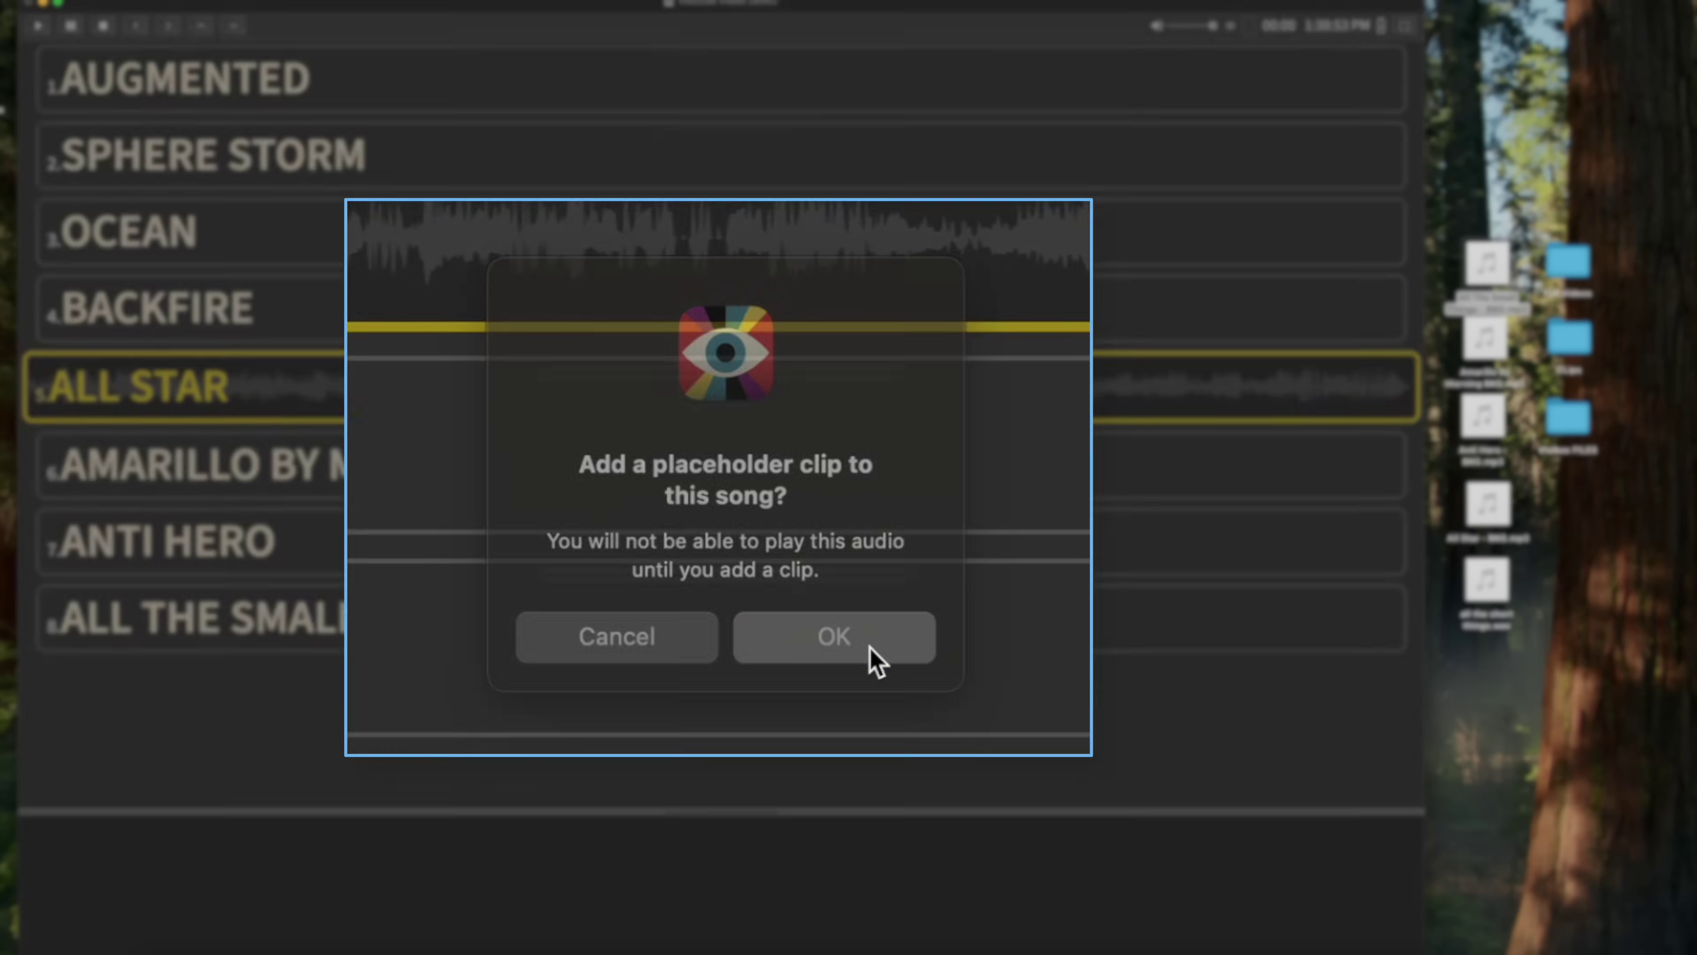
click(868, 645)
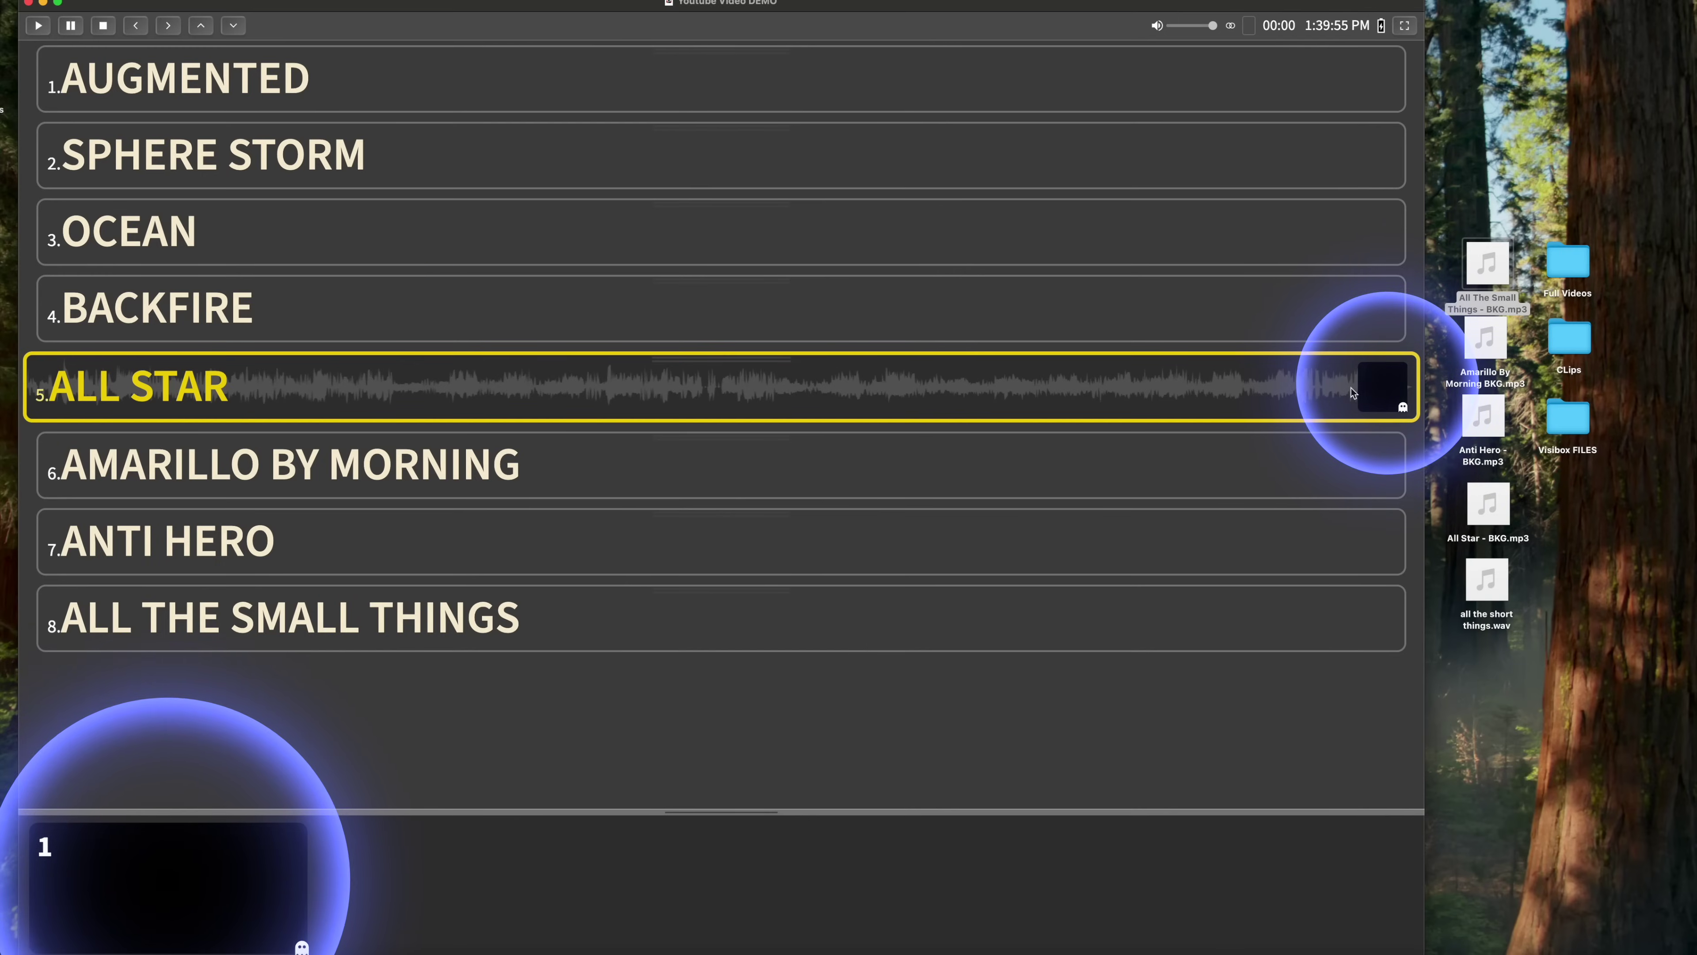
Attach the matching BKG audio files to Amarillo By Morning, Anti Hero and All The Small Things, accepting a placeholder clip for each.
drag(1493, 342, 654, 467)
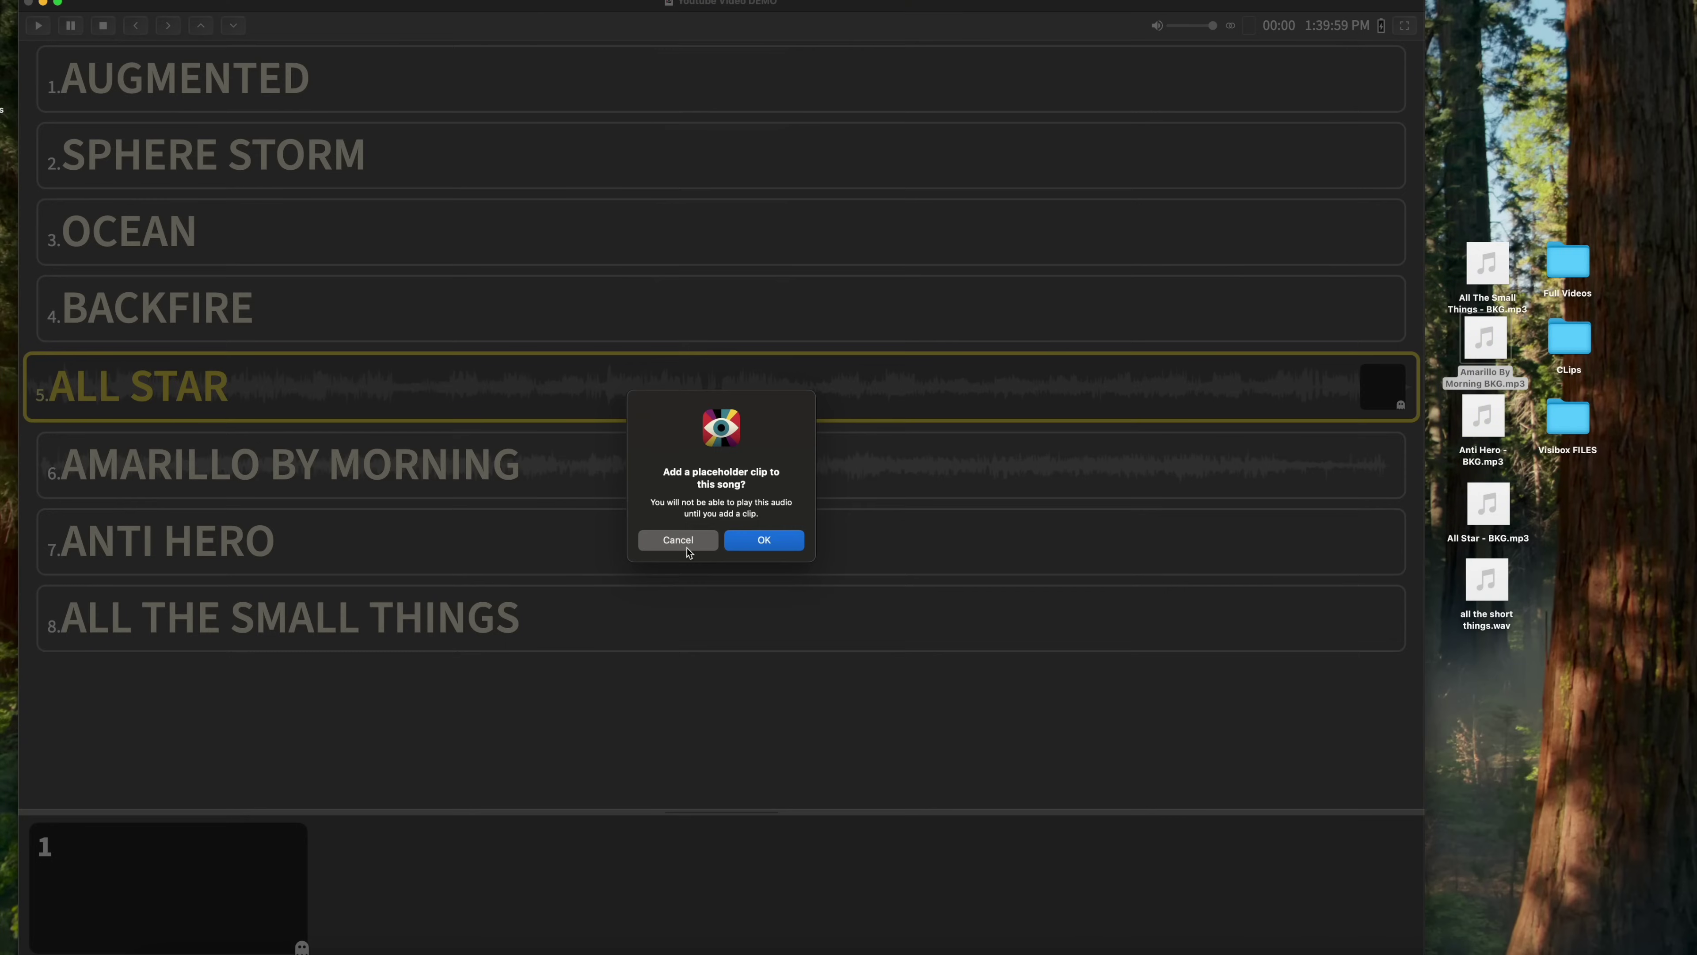
click(765, 541)
drag(1483, 416, 668, 541)
click(765, 541)
drag(1487, 264, 735, 615)
key(Return)
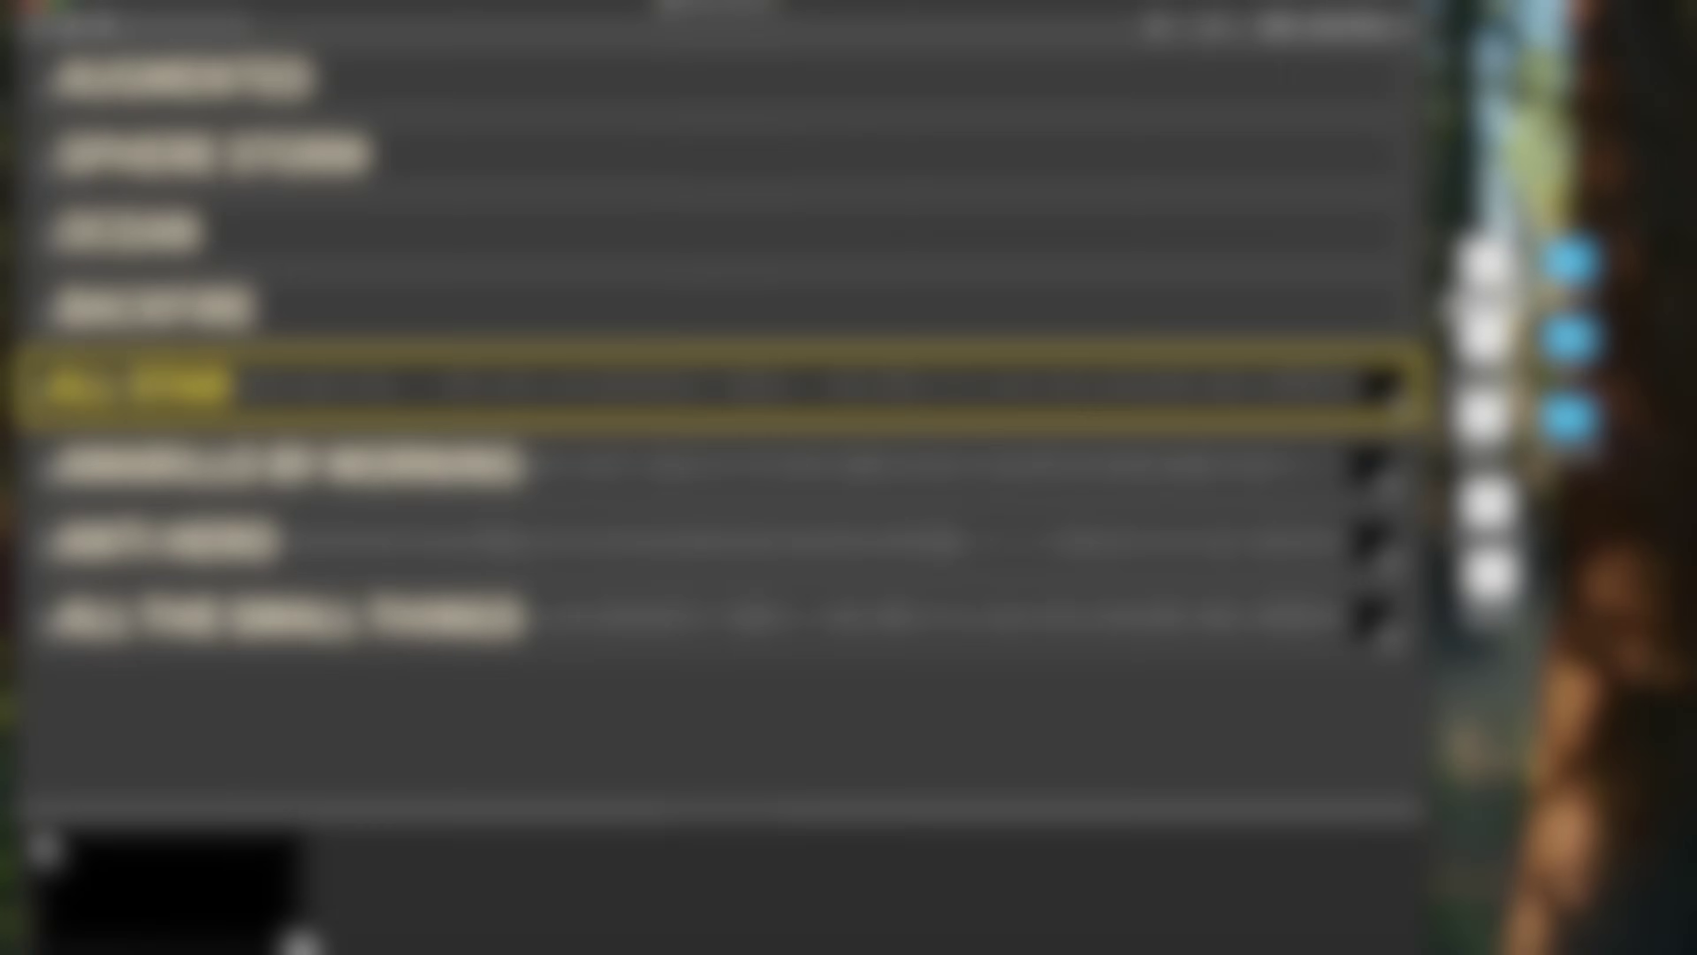
Add the Clocks, Helix, Ocean and Space Tunnel clips from the CLips folder to All Star, Amarillo By Morning, Anti Hero and All The Small Things respectively.
double_click(1569, 338)
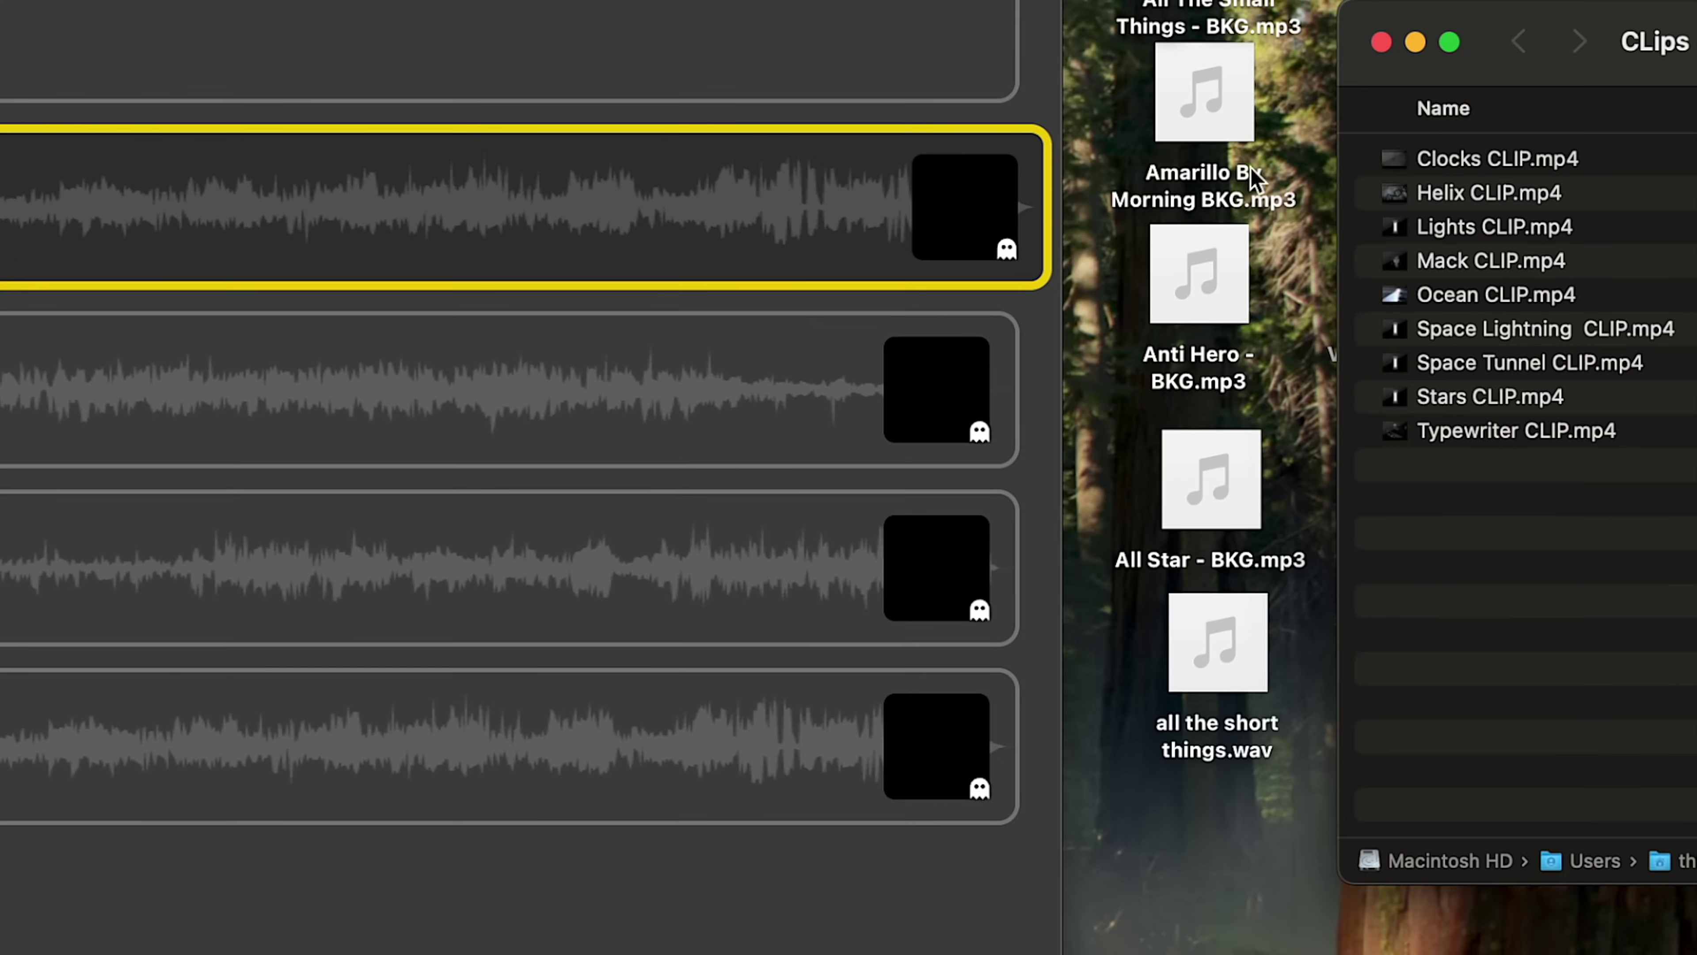
drag(1460, 159, 957, 194)
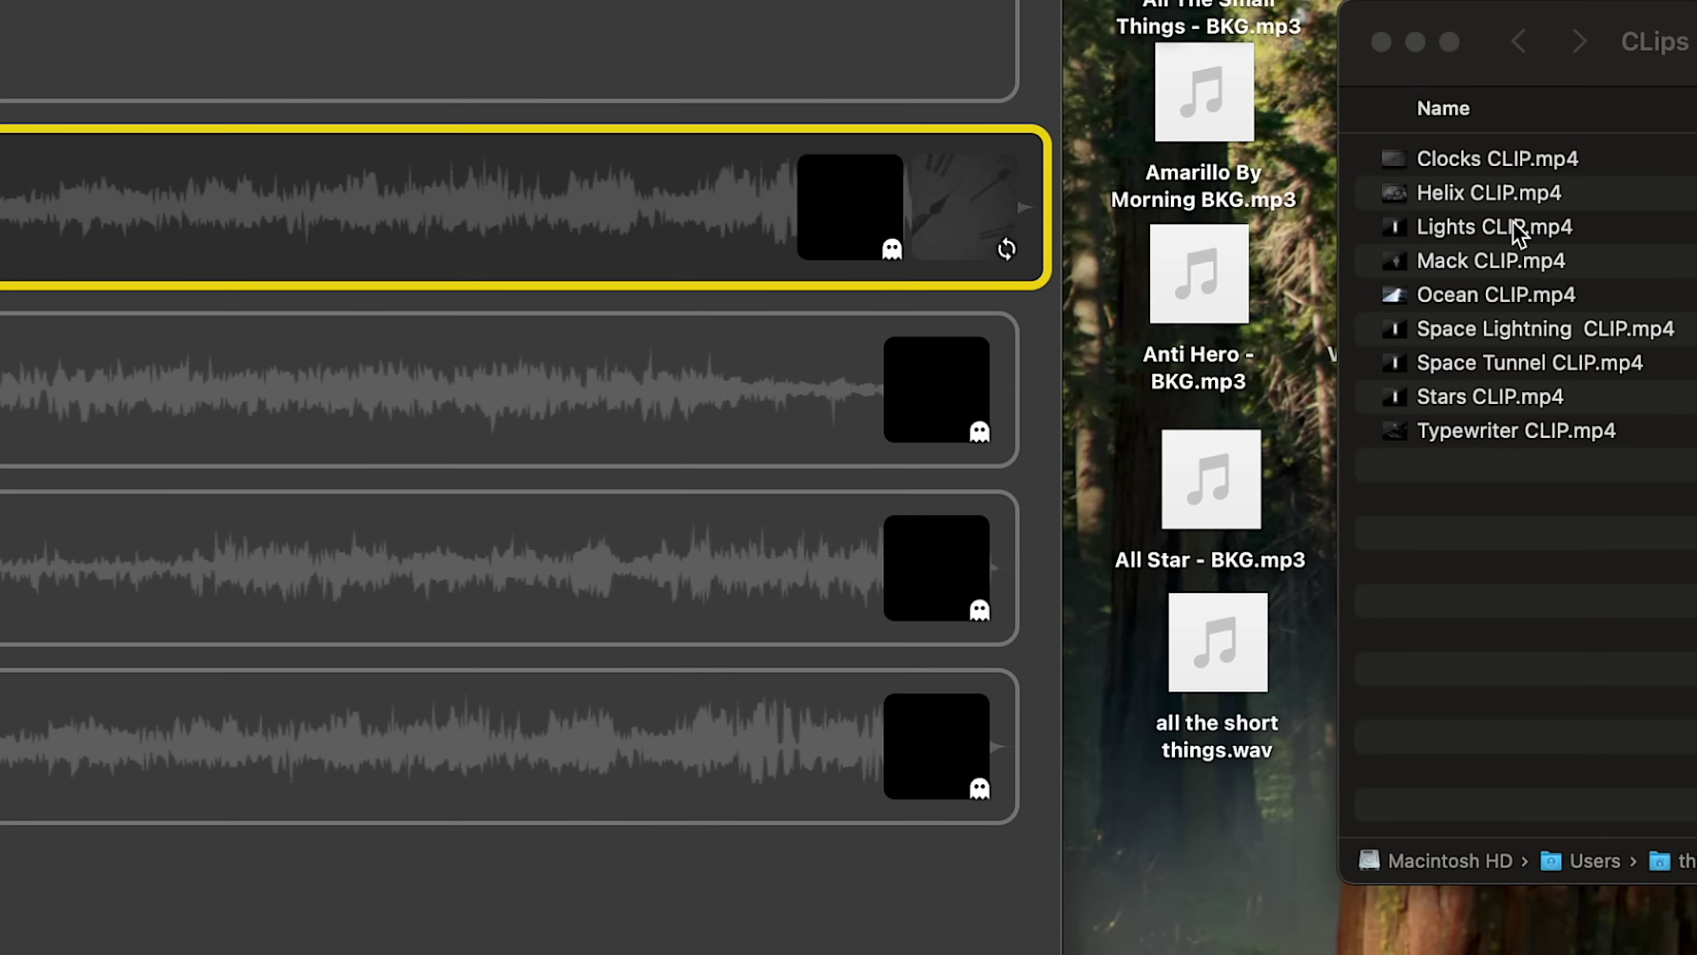
drag(1028, 347, 982, 374)
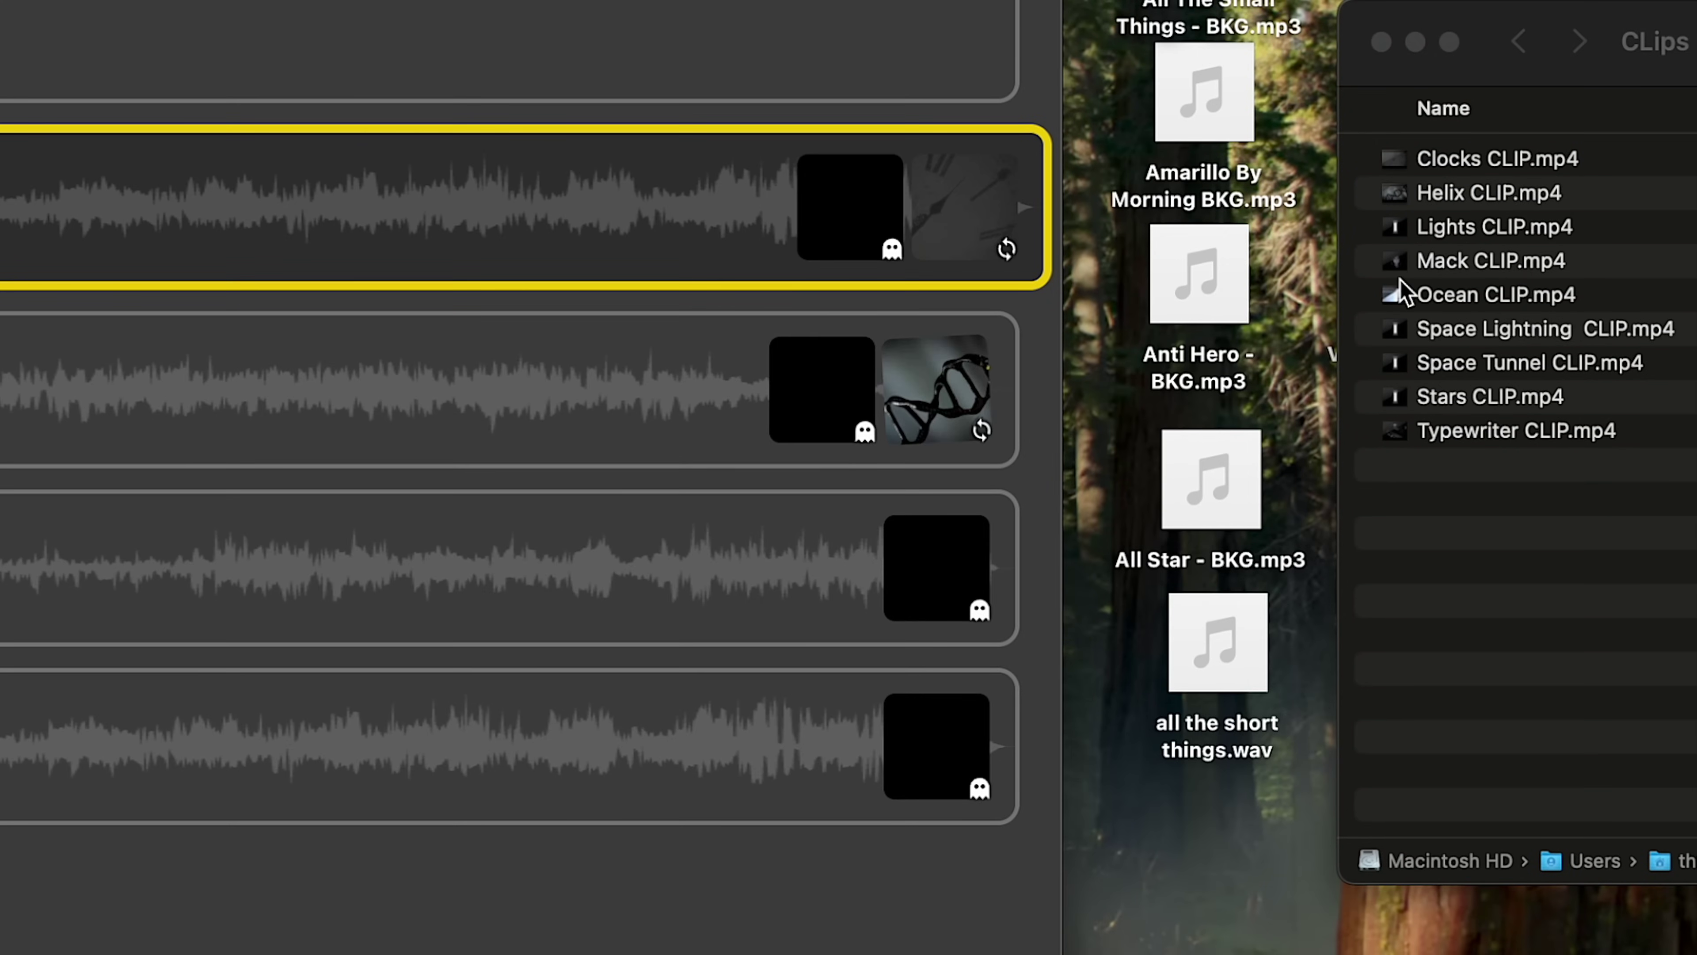
drag(1483, 303, 935, 568)
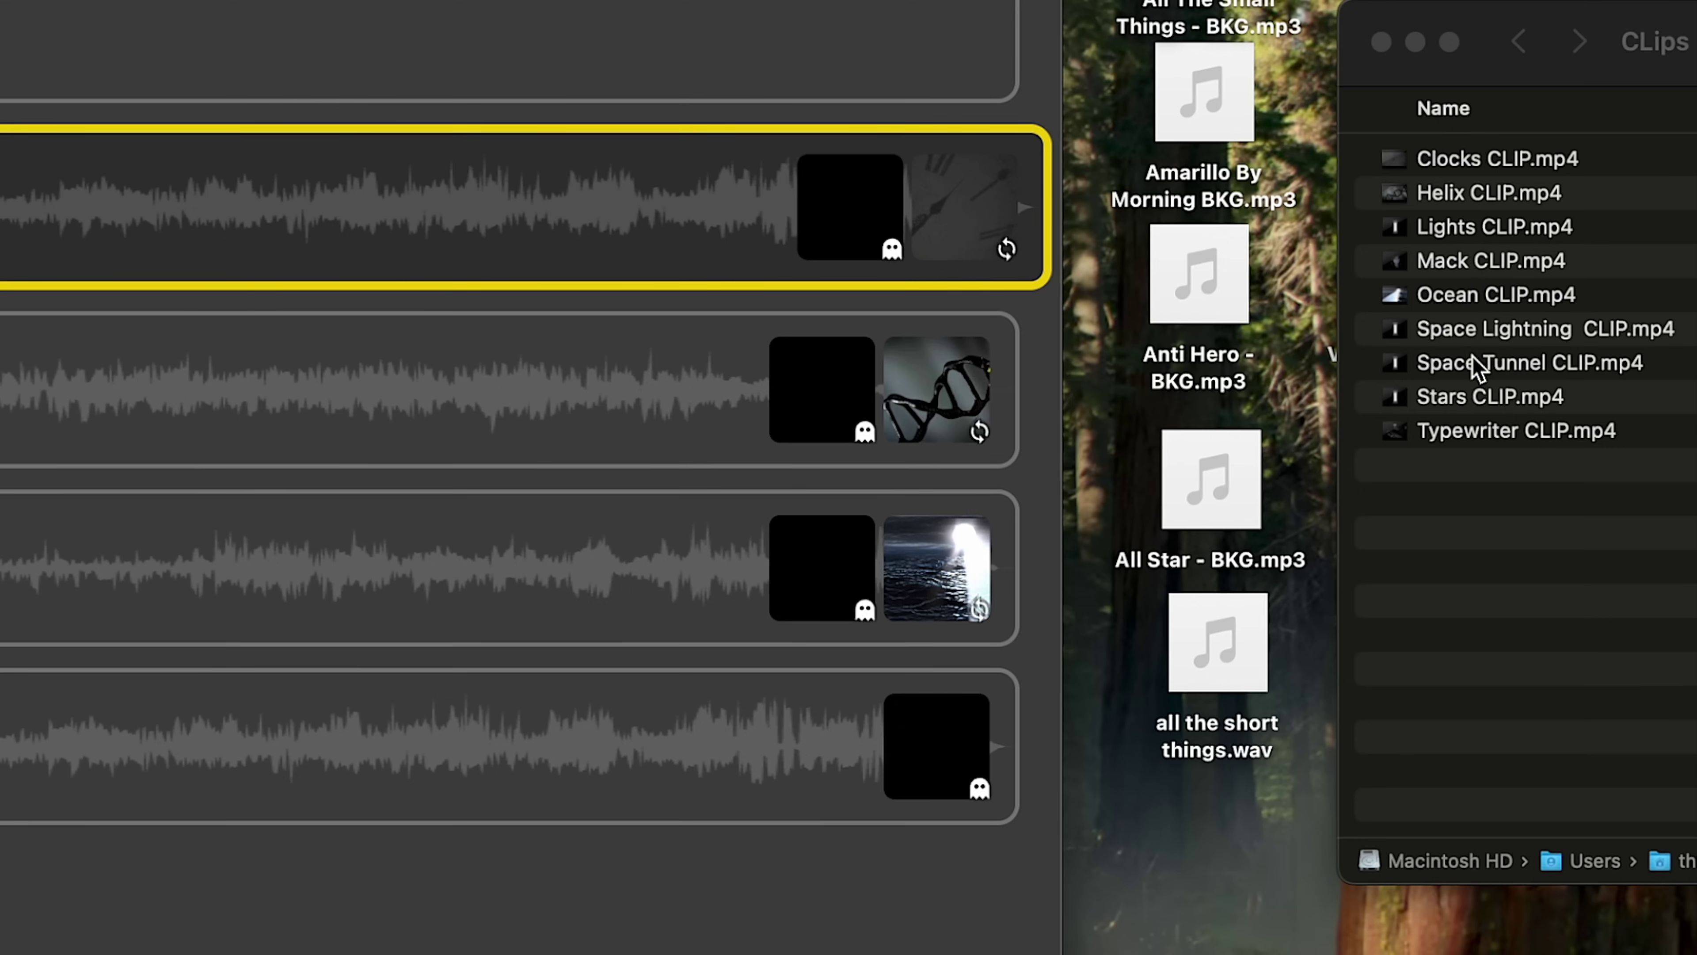
drag(1470, 364, 938, 738)
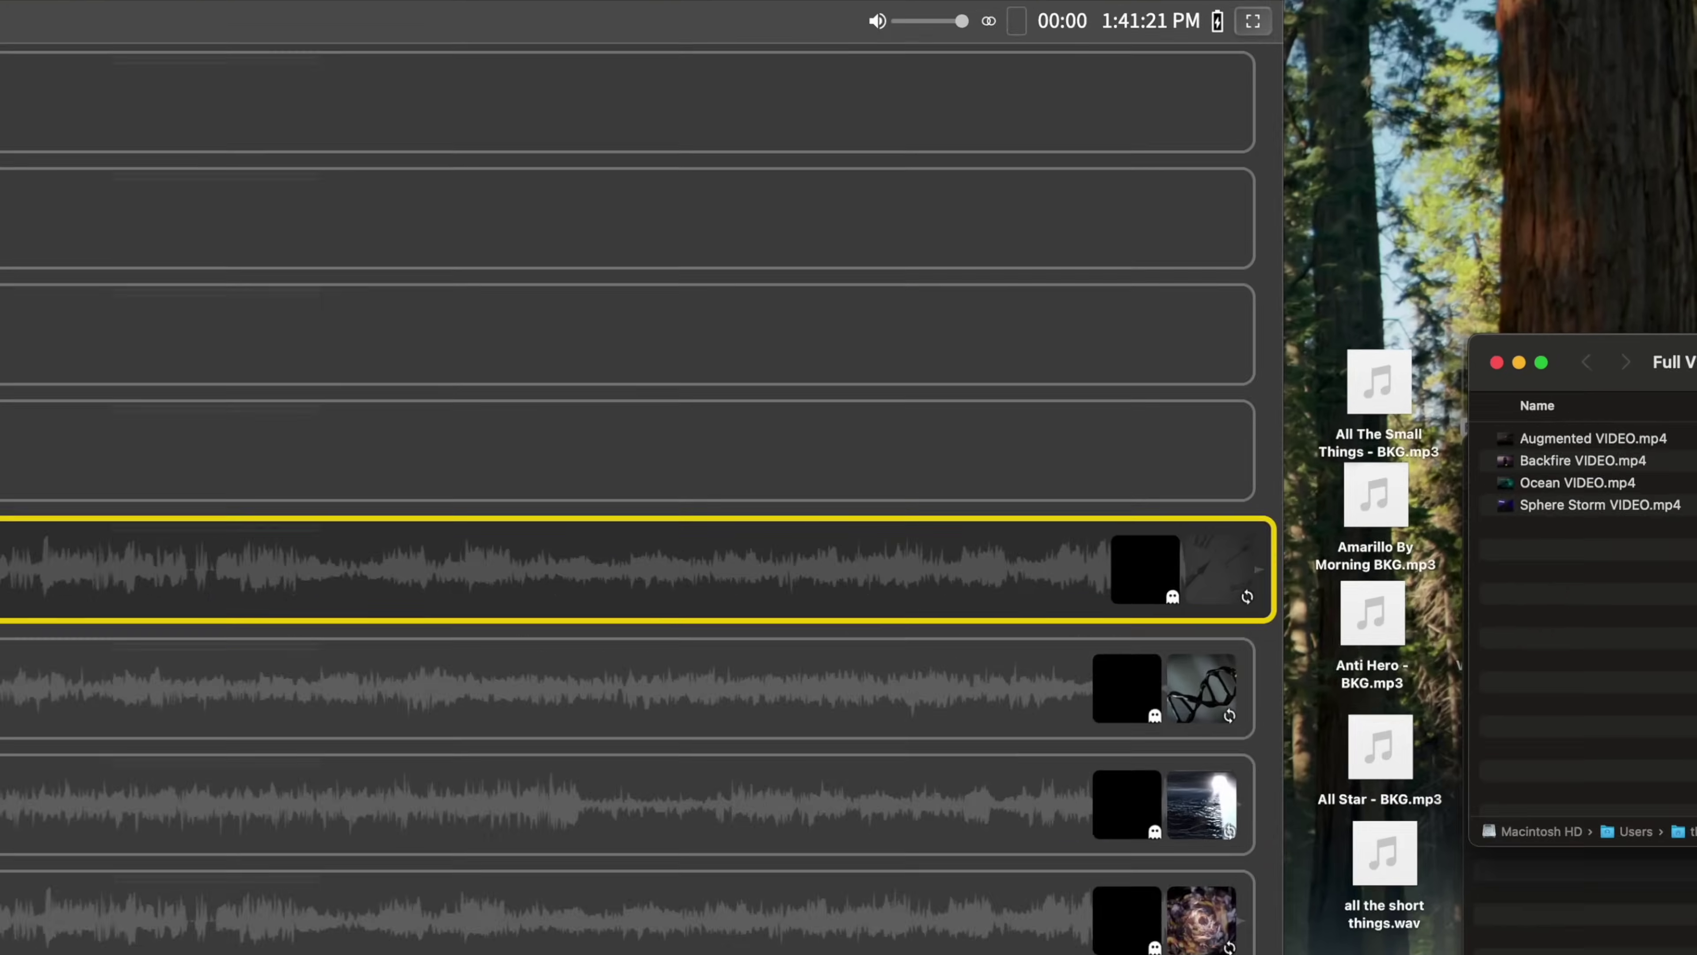
Add the matching video files from the Full Videos folder to the songs Augmented, Sphere Storm, Ocean and Backfire.
click(1617, 293)
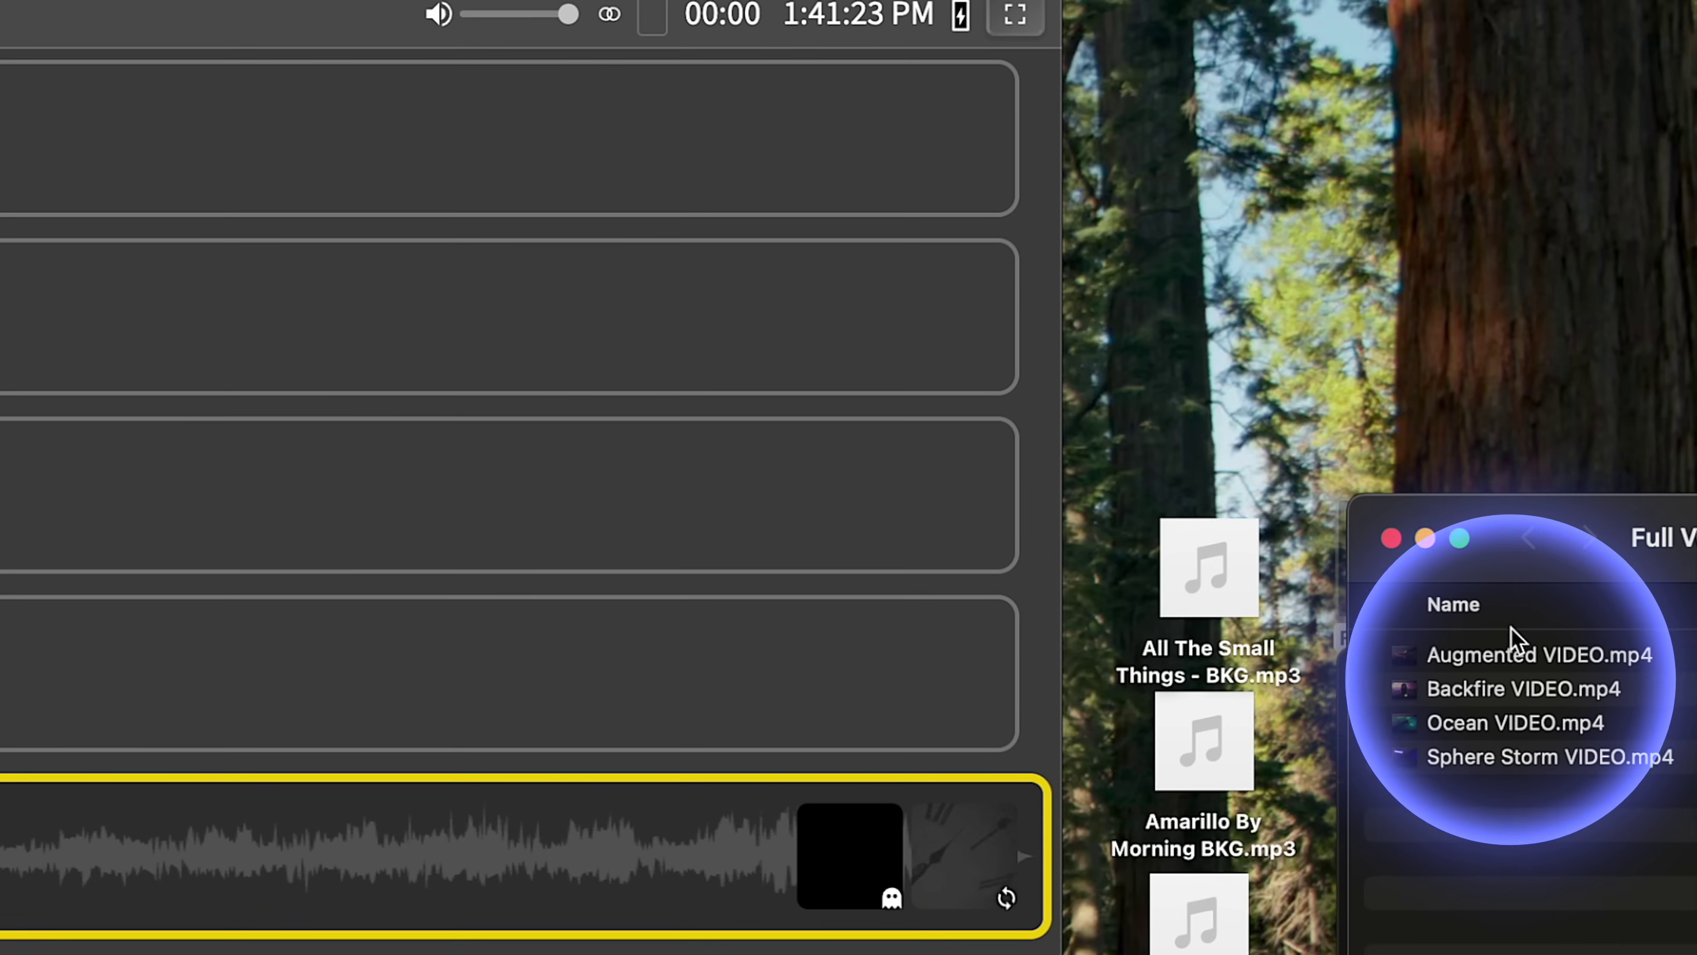
drag(1503, 654, 935, 138)
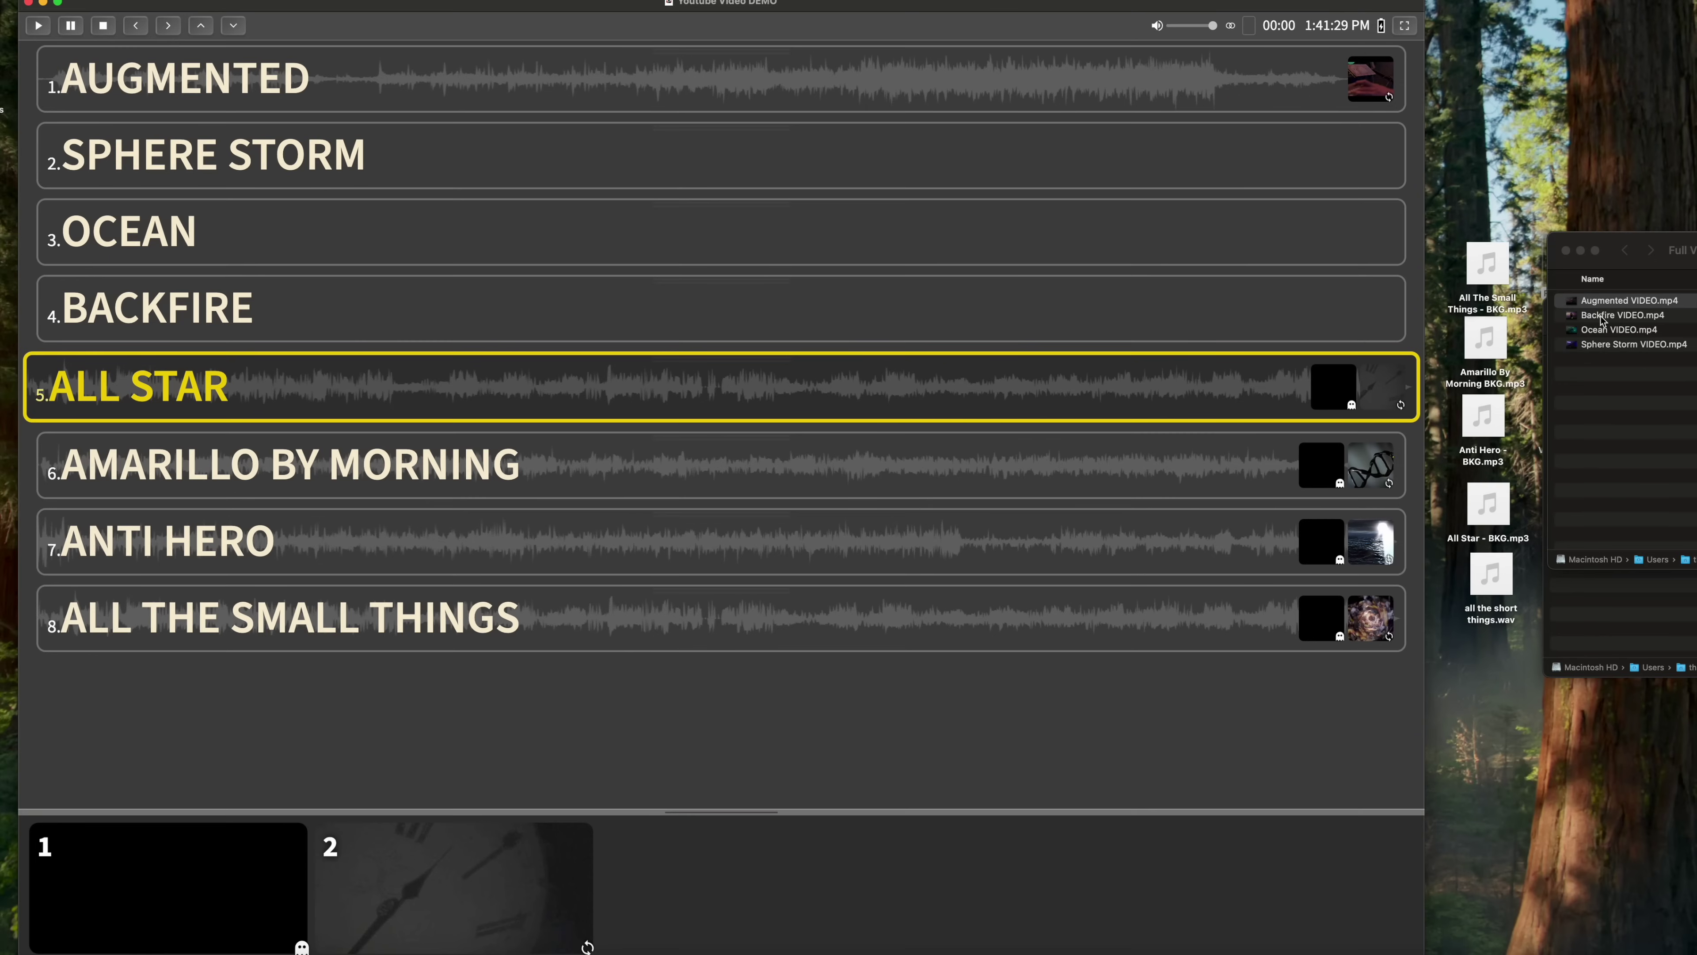
drag(1307, 292, 815, 291)
drag(1619, 329, 814, 227)
drag(933, 174, 936, 171)
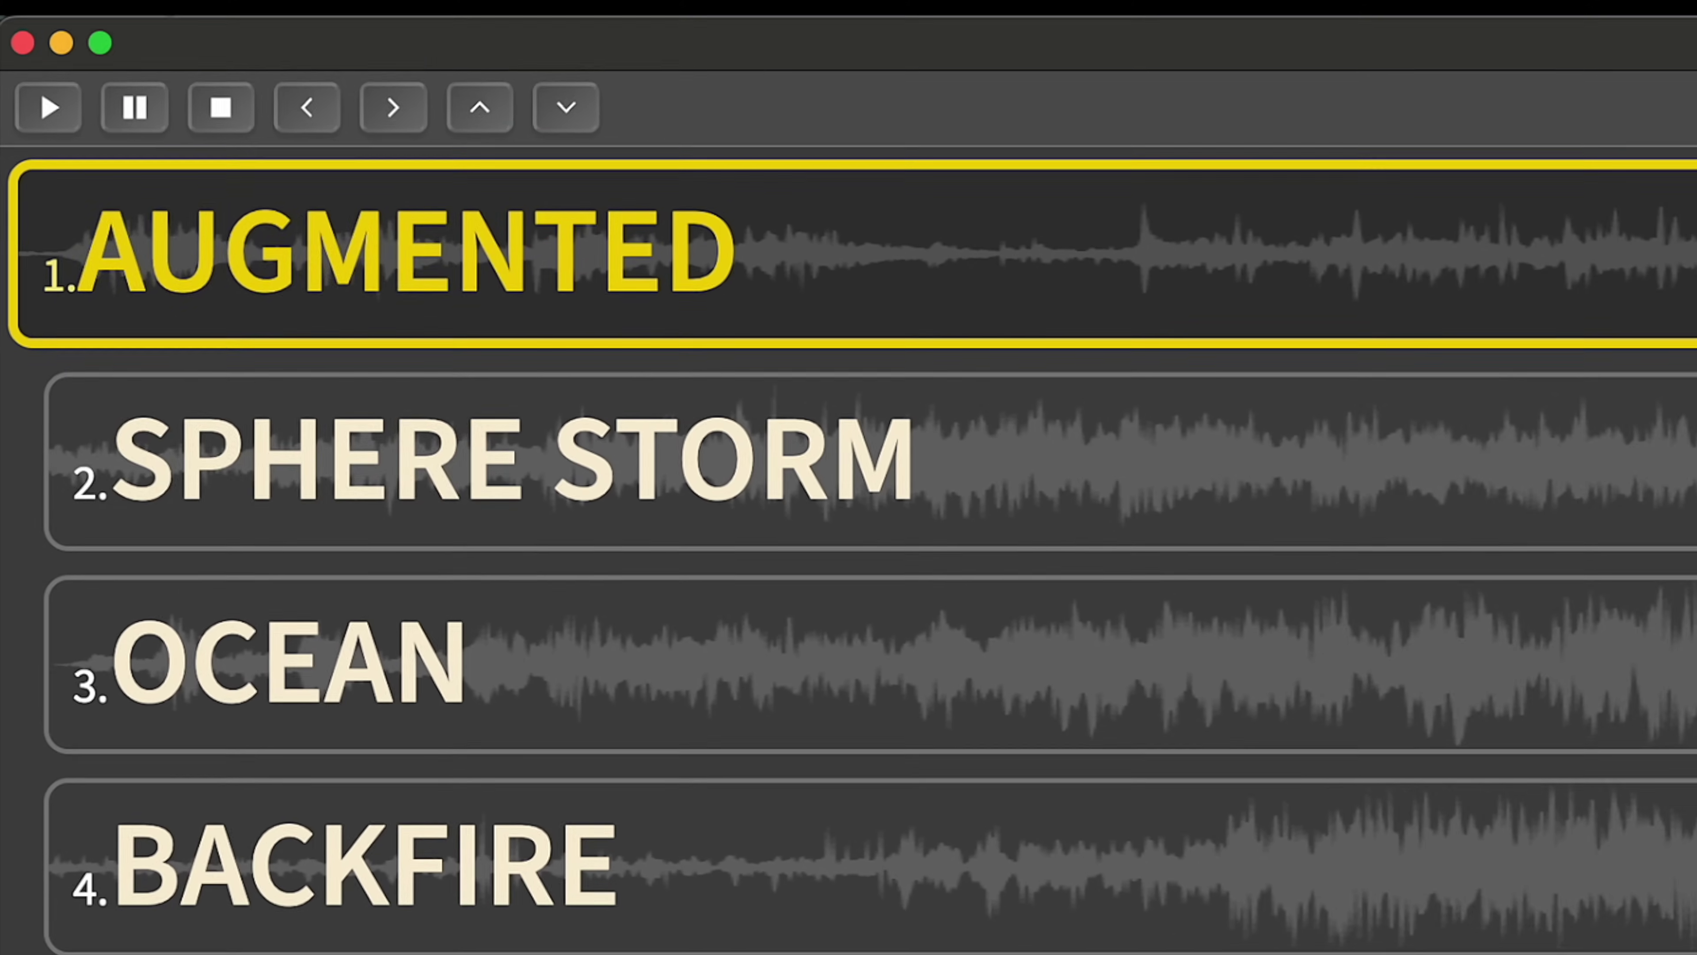
Set the application's audio output to Default - Universal Audio Thunderbolt (PCI).
click(40, 6)
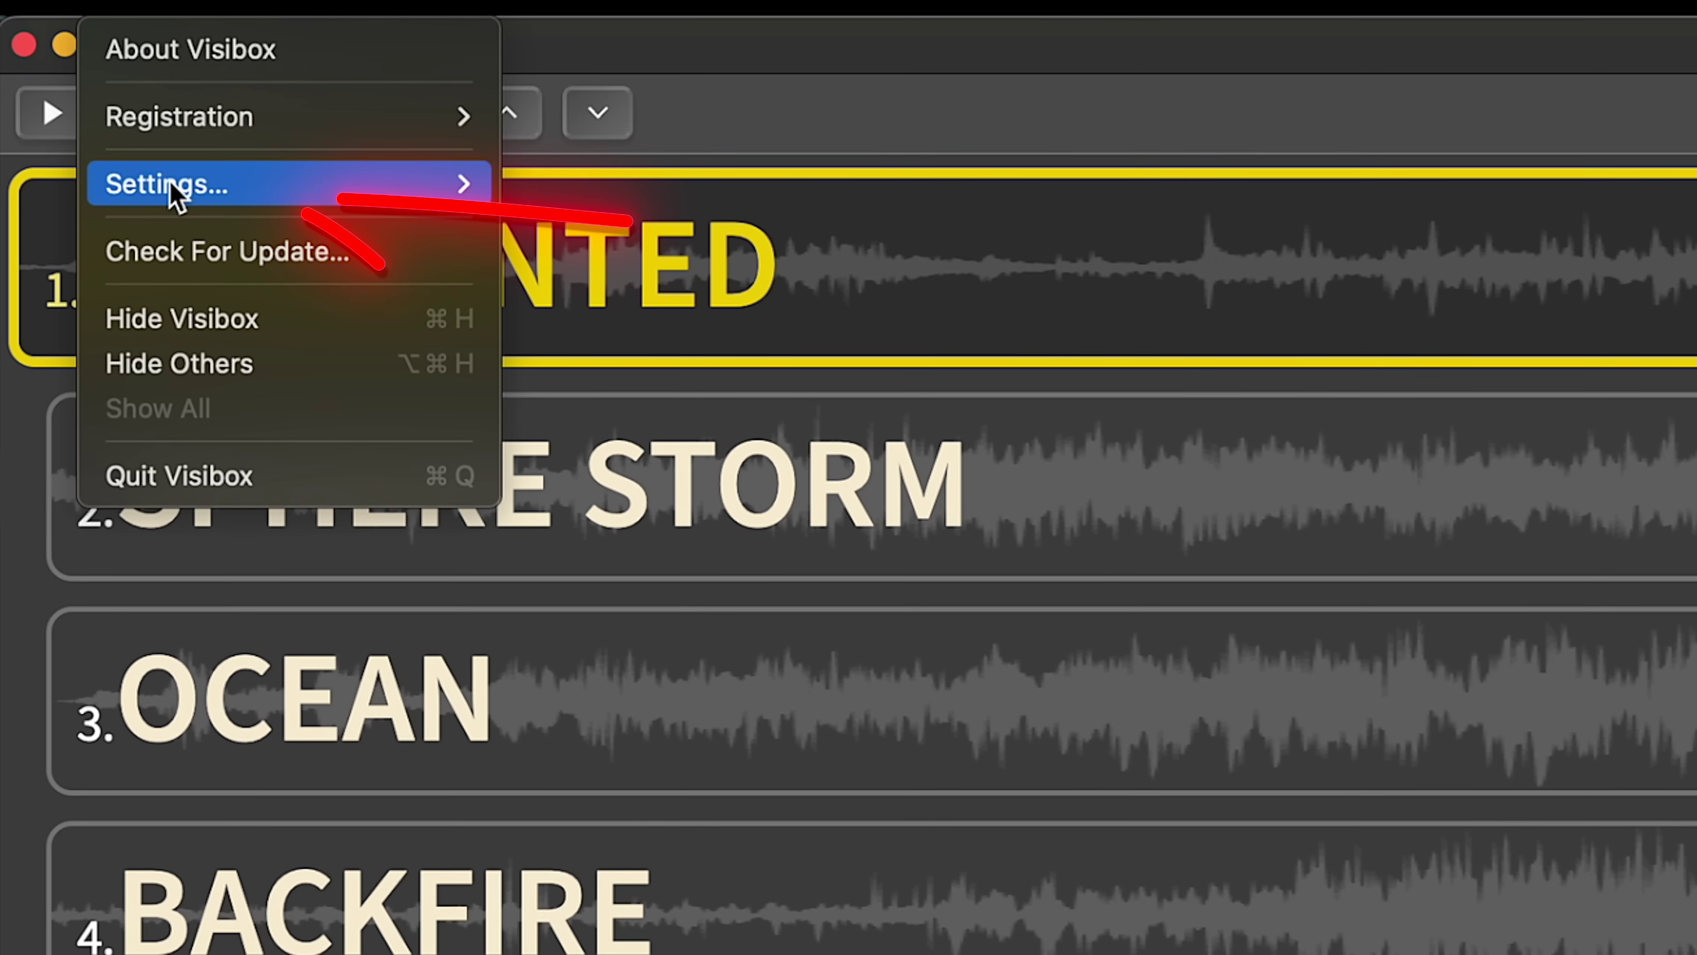
mouse_move(171, 181)
mouse_move(753, 274)
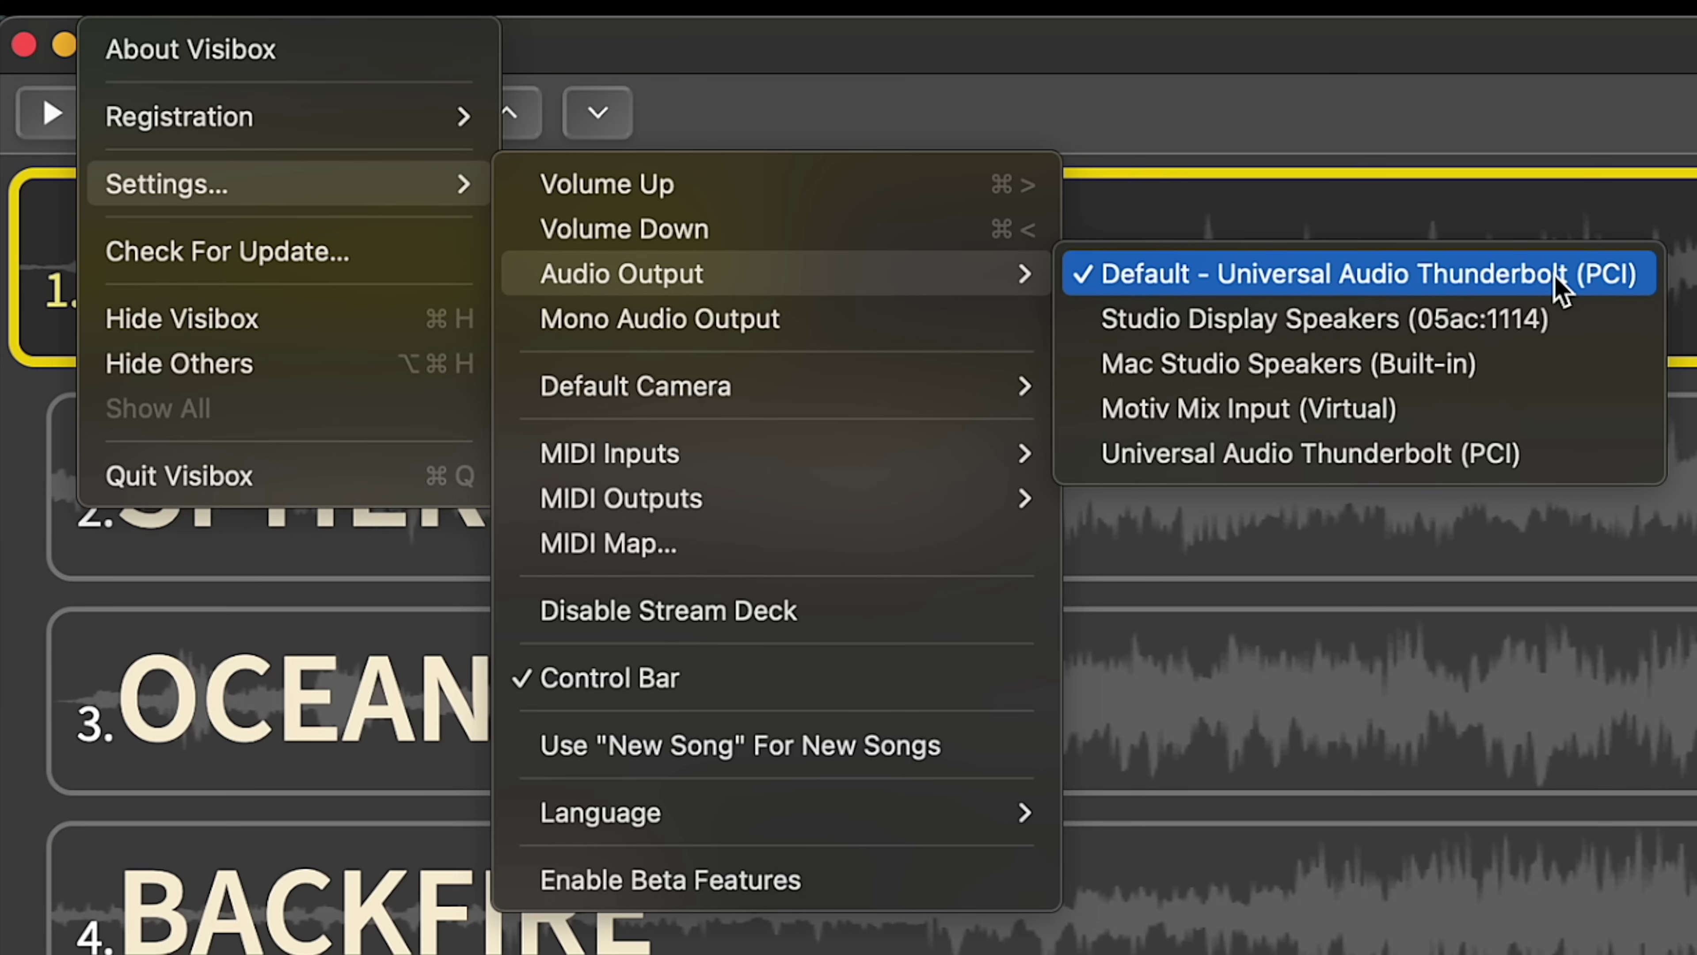
click(1528, 278)
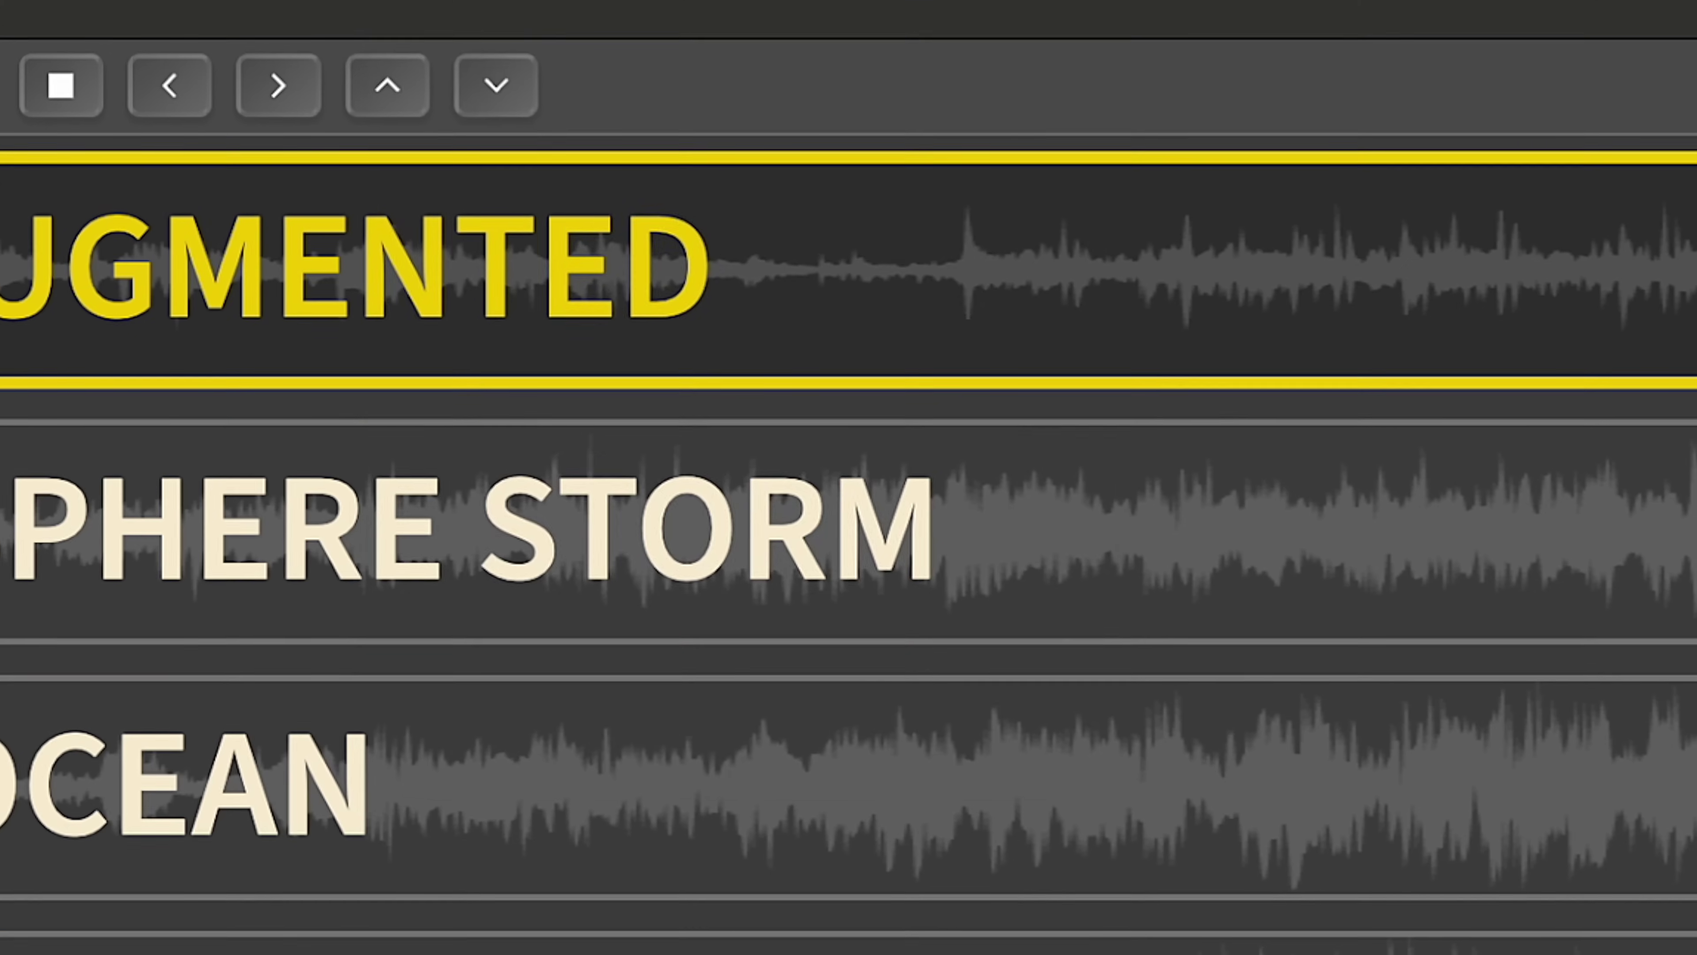
Show the output window and play Augmented, Ocean and Backfire to preview their videos in it.
click(297, 3)
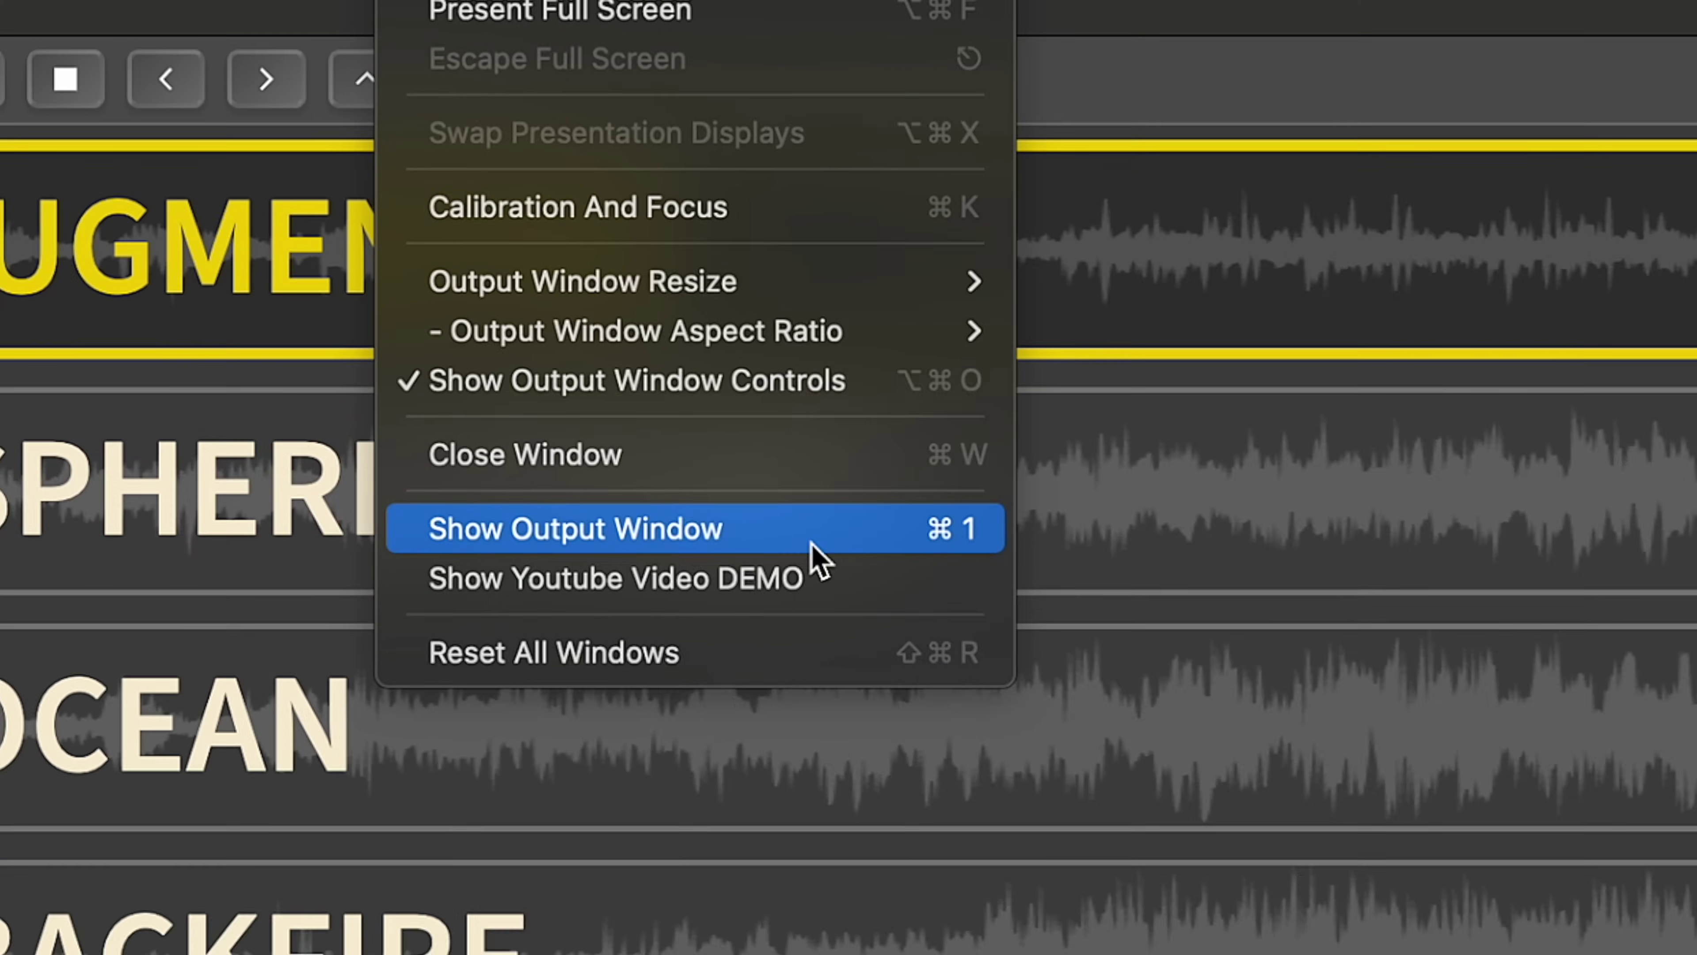
click(868, 578)
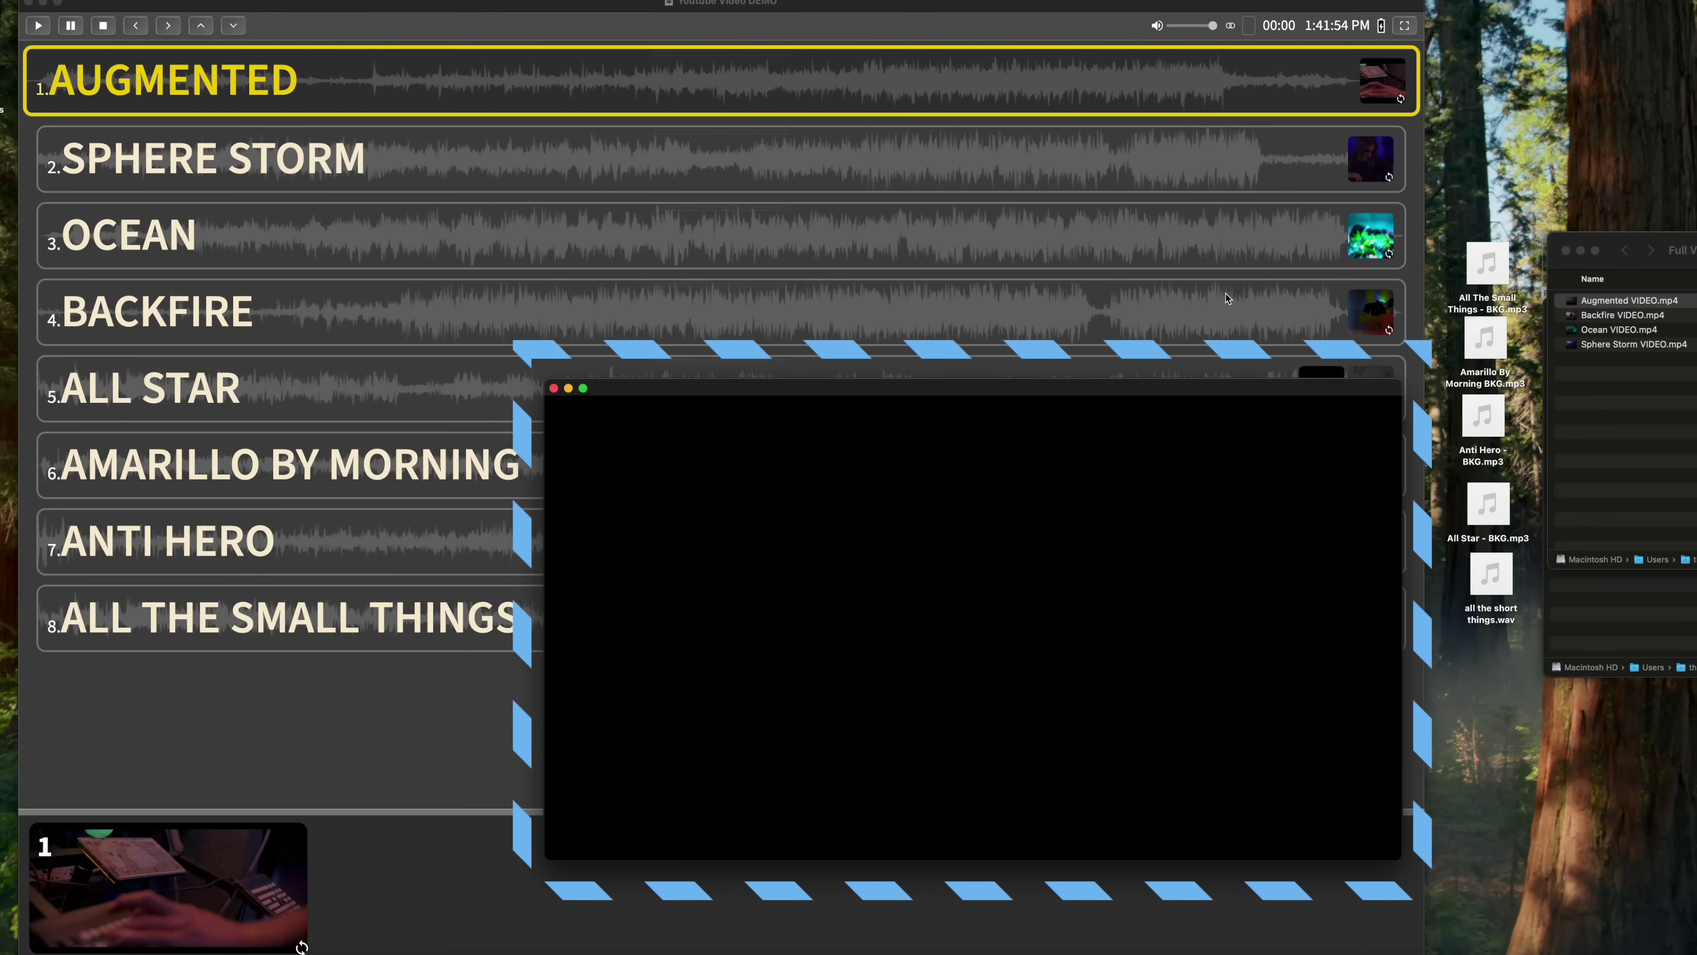
click(700, 90)
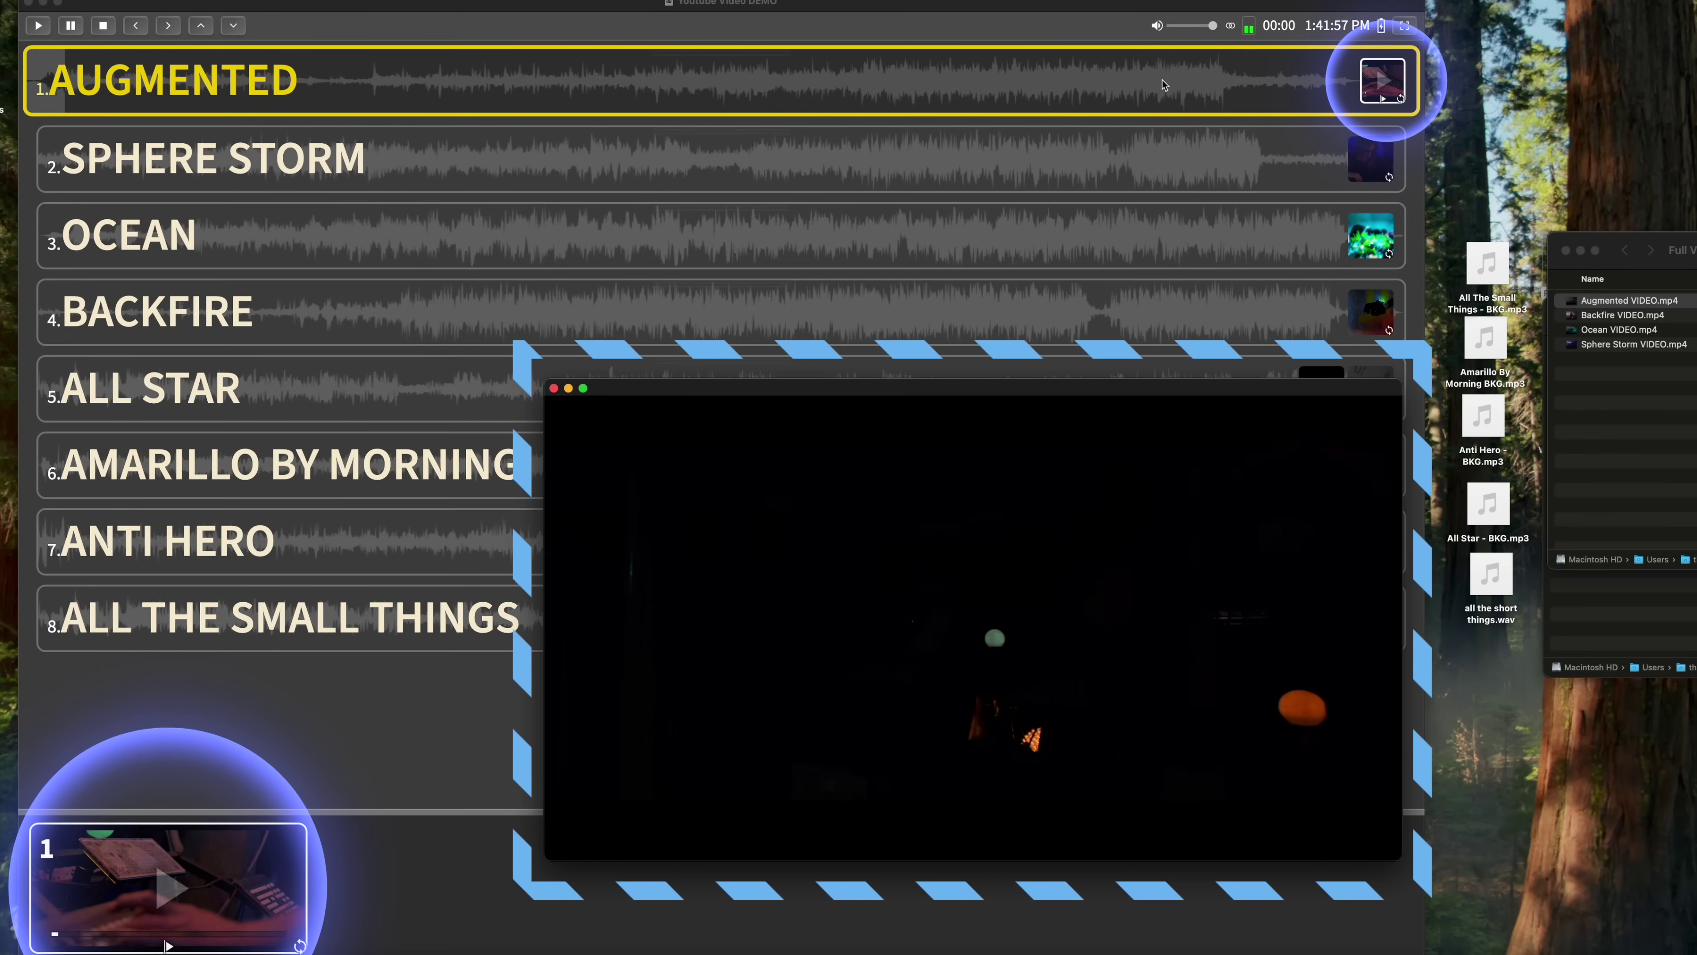
click(460, 232)
click(460, 232)
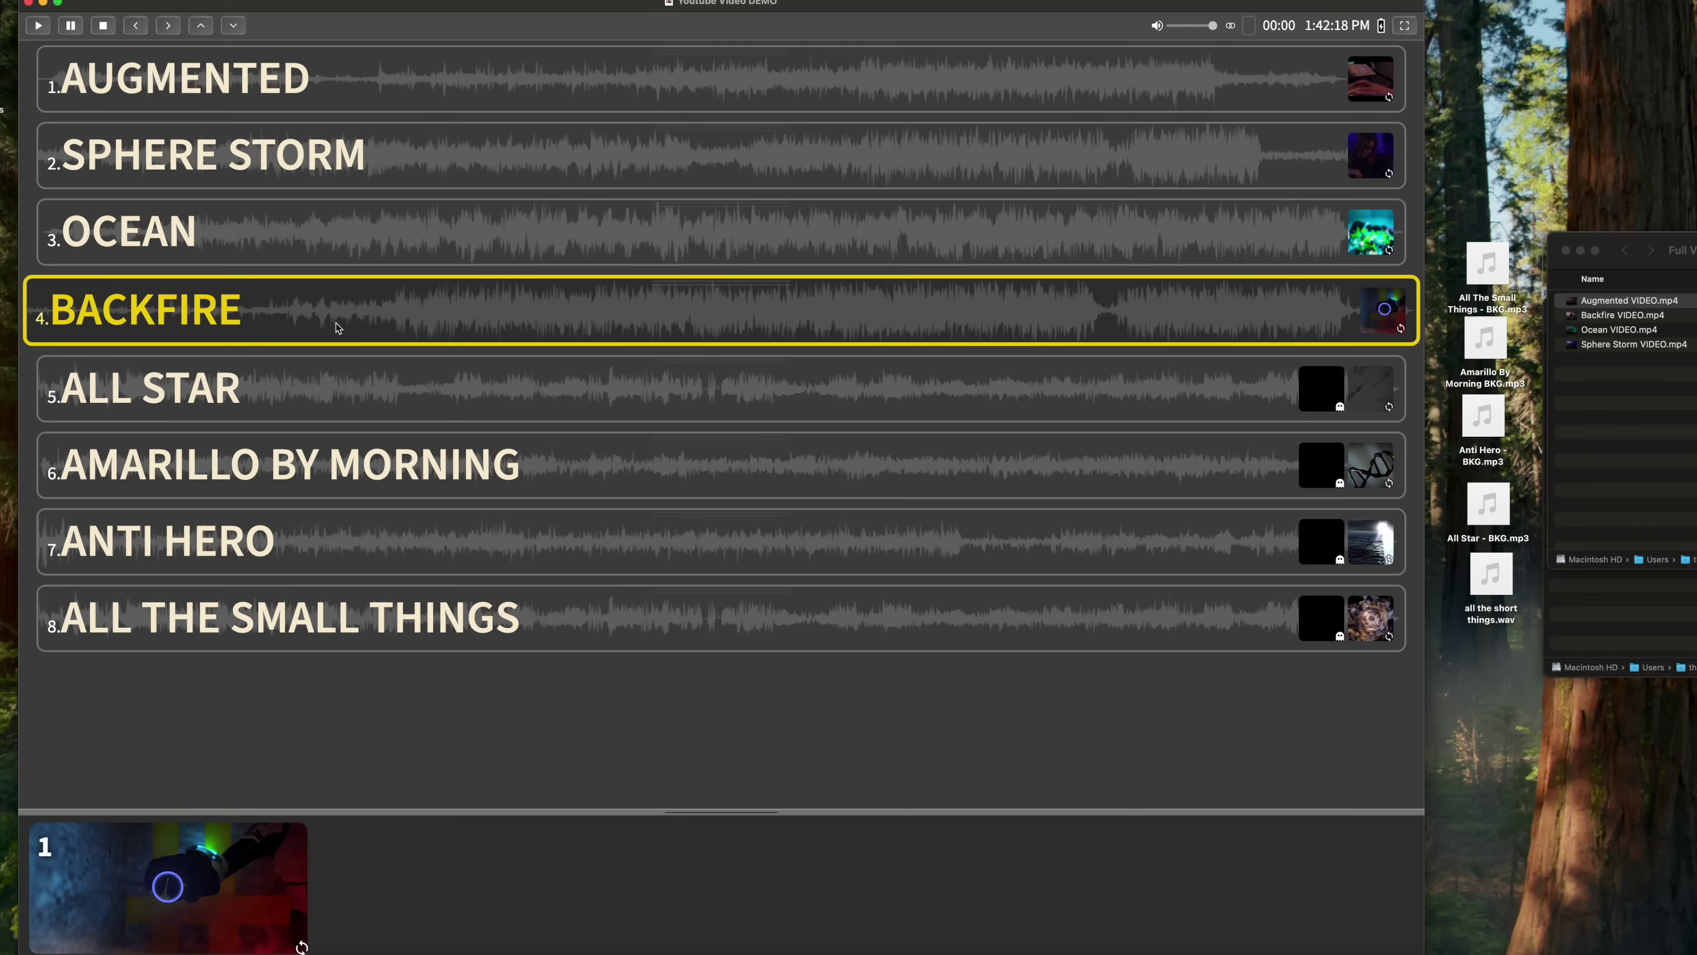
key(space)
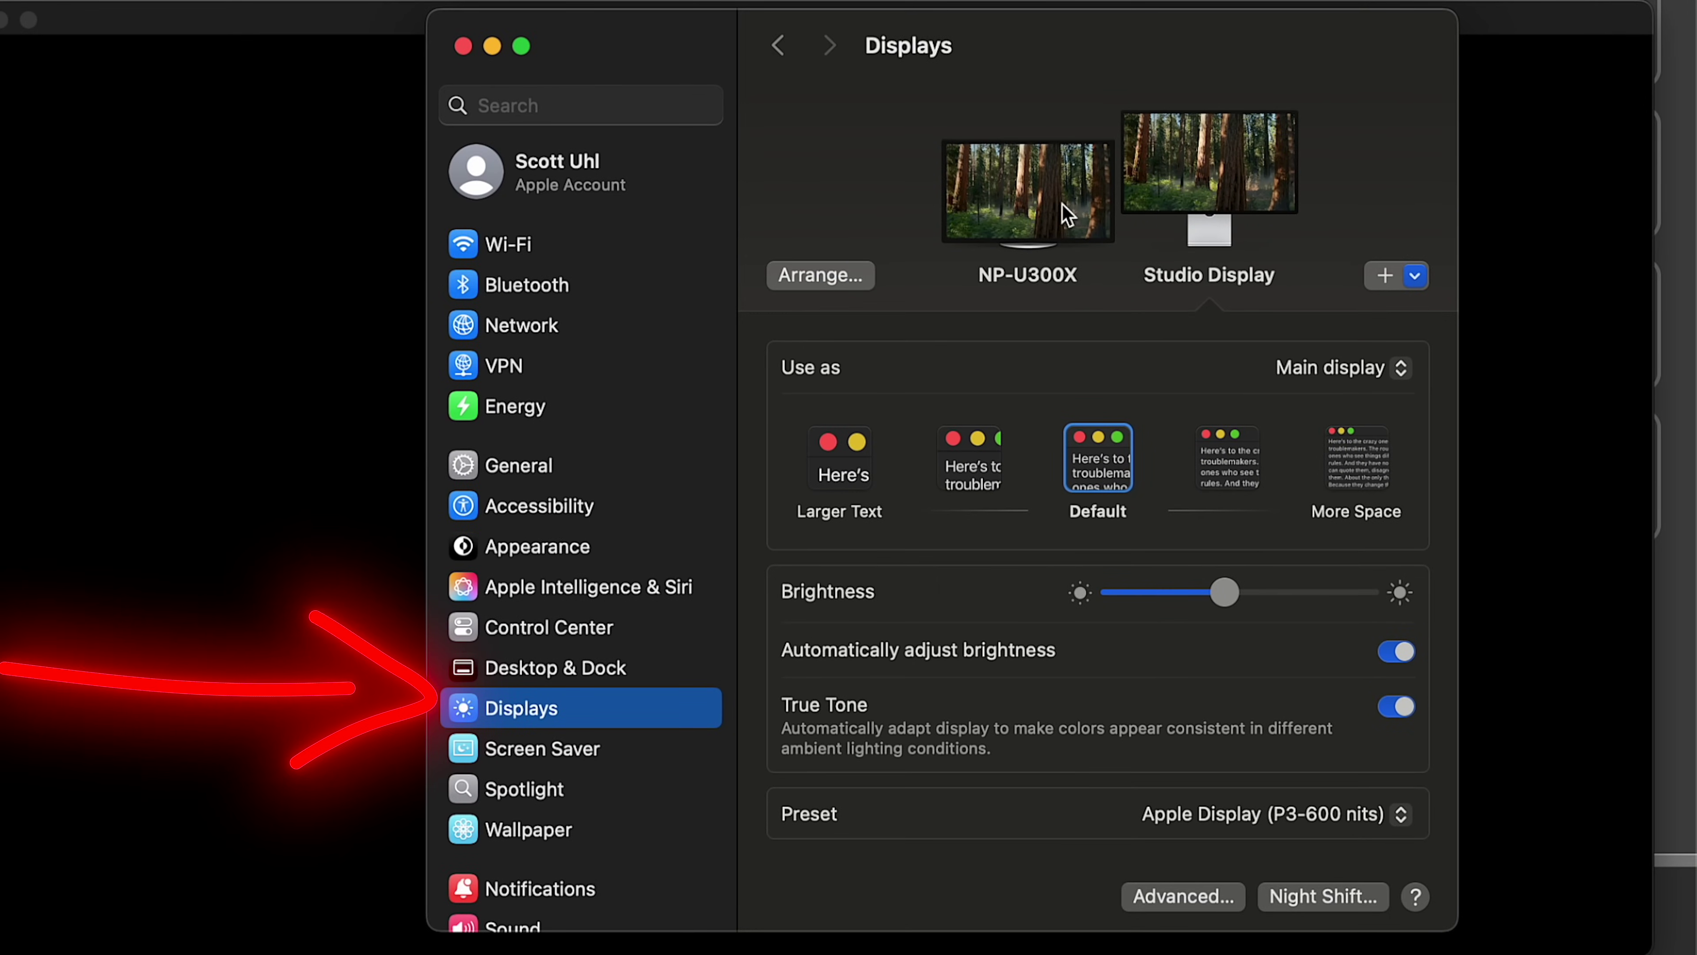
In the system's Displays settings, select the NP-U300X projector and use it as an Extended display.
click(1046, 203)
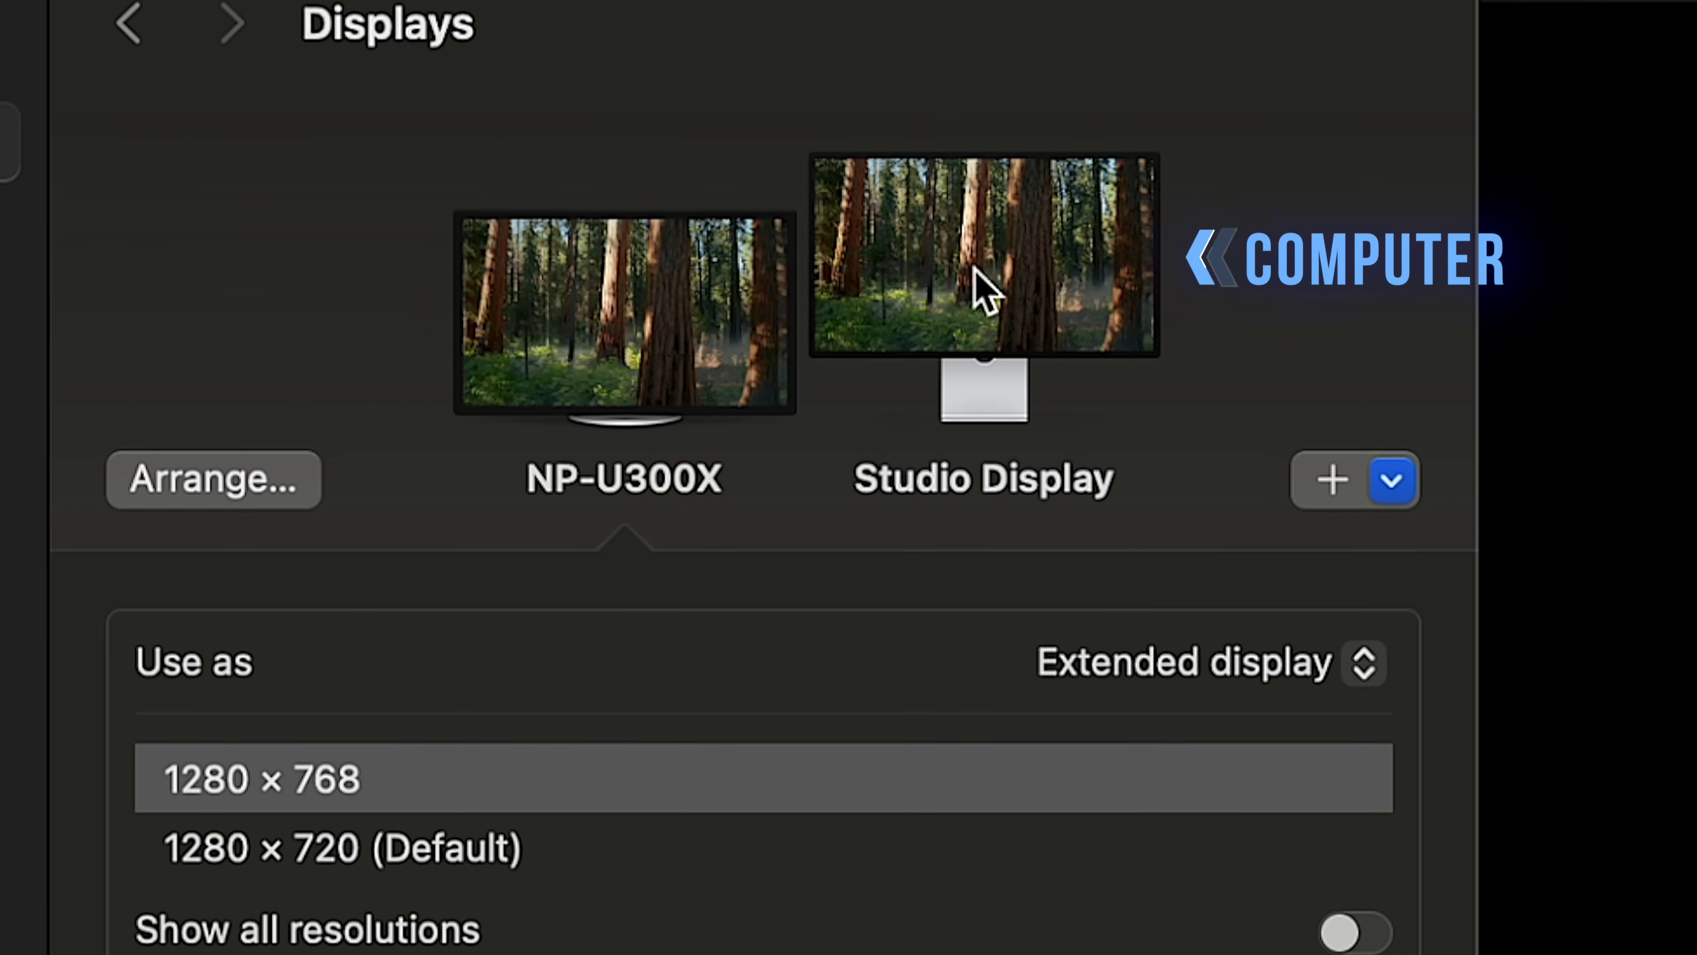
click(1201, 177)
click(692, 327)
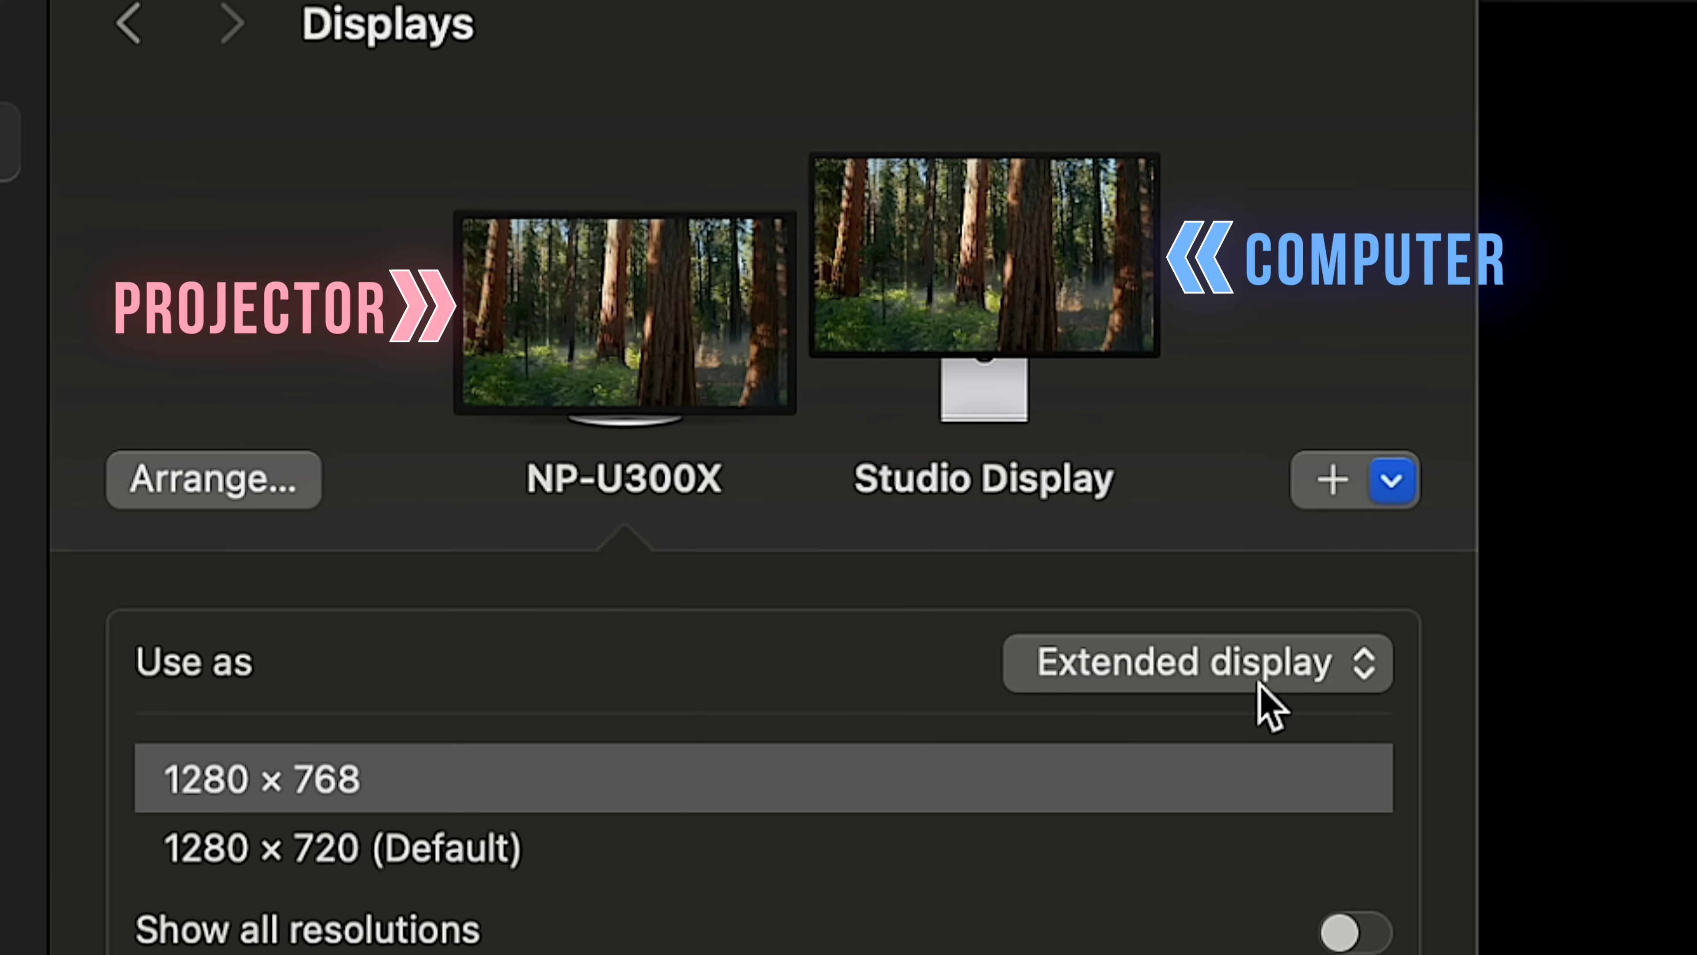
click(1248, 672)
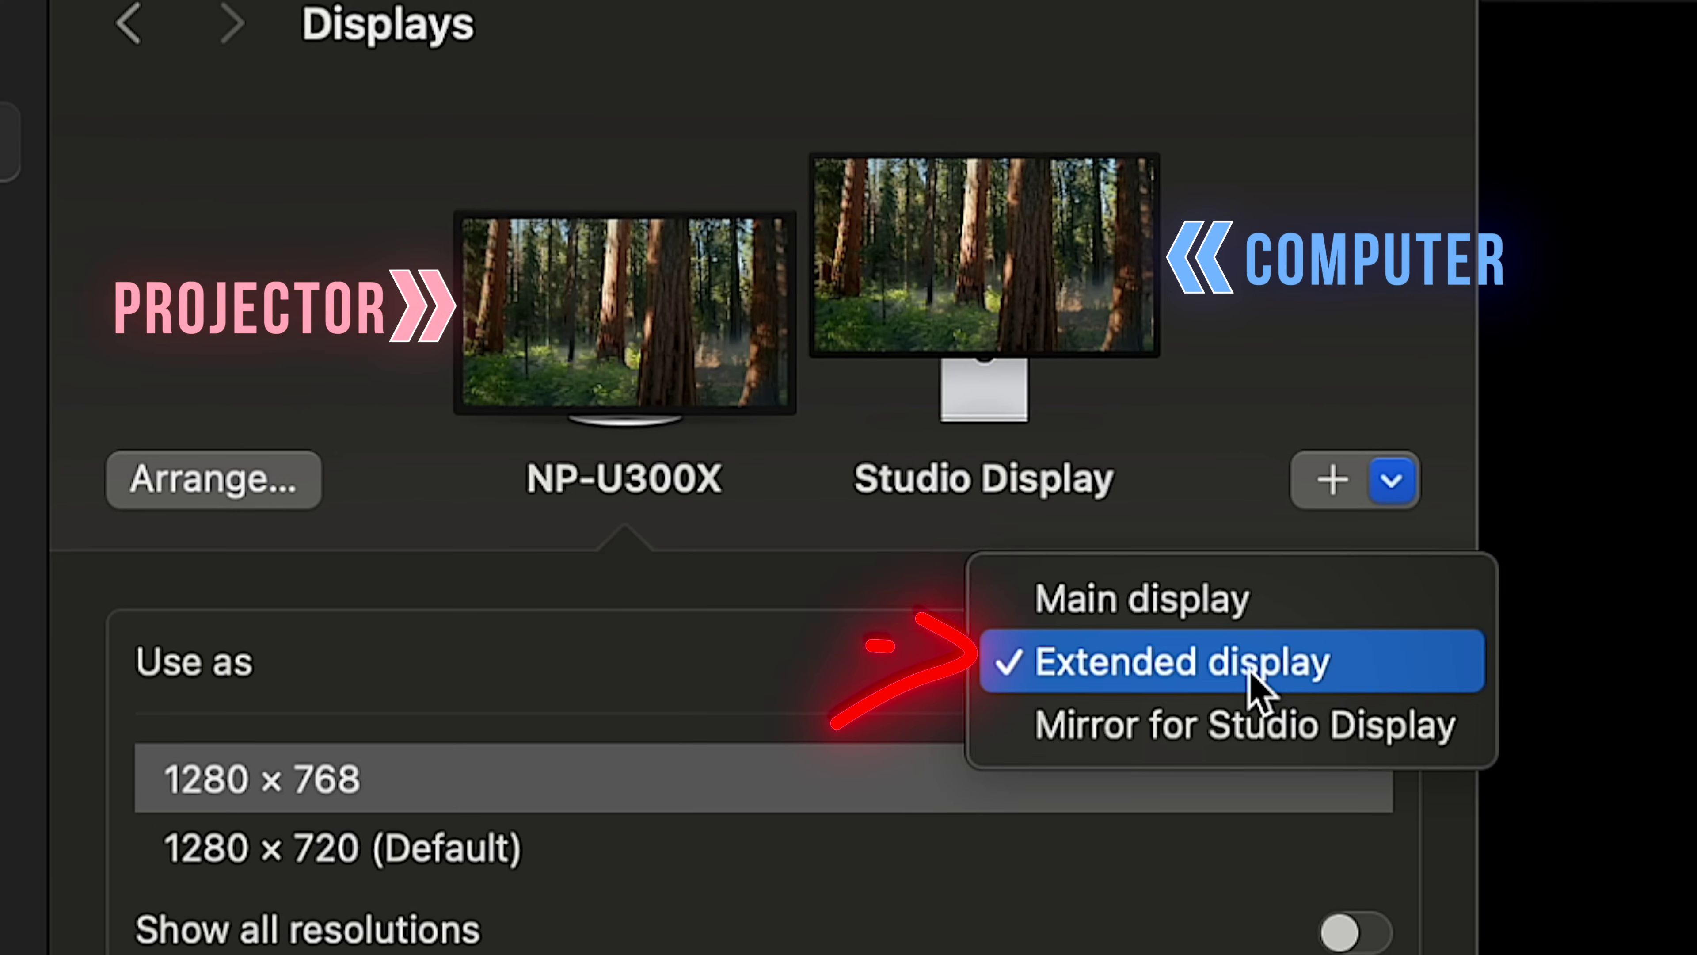
click(1129, 665)
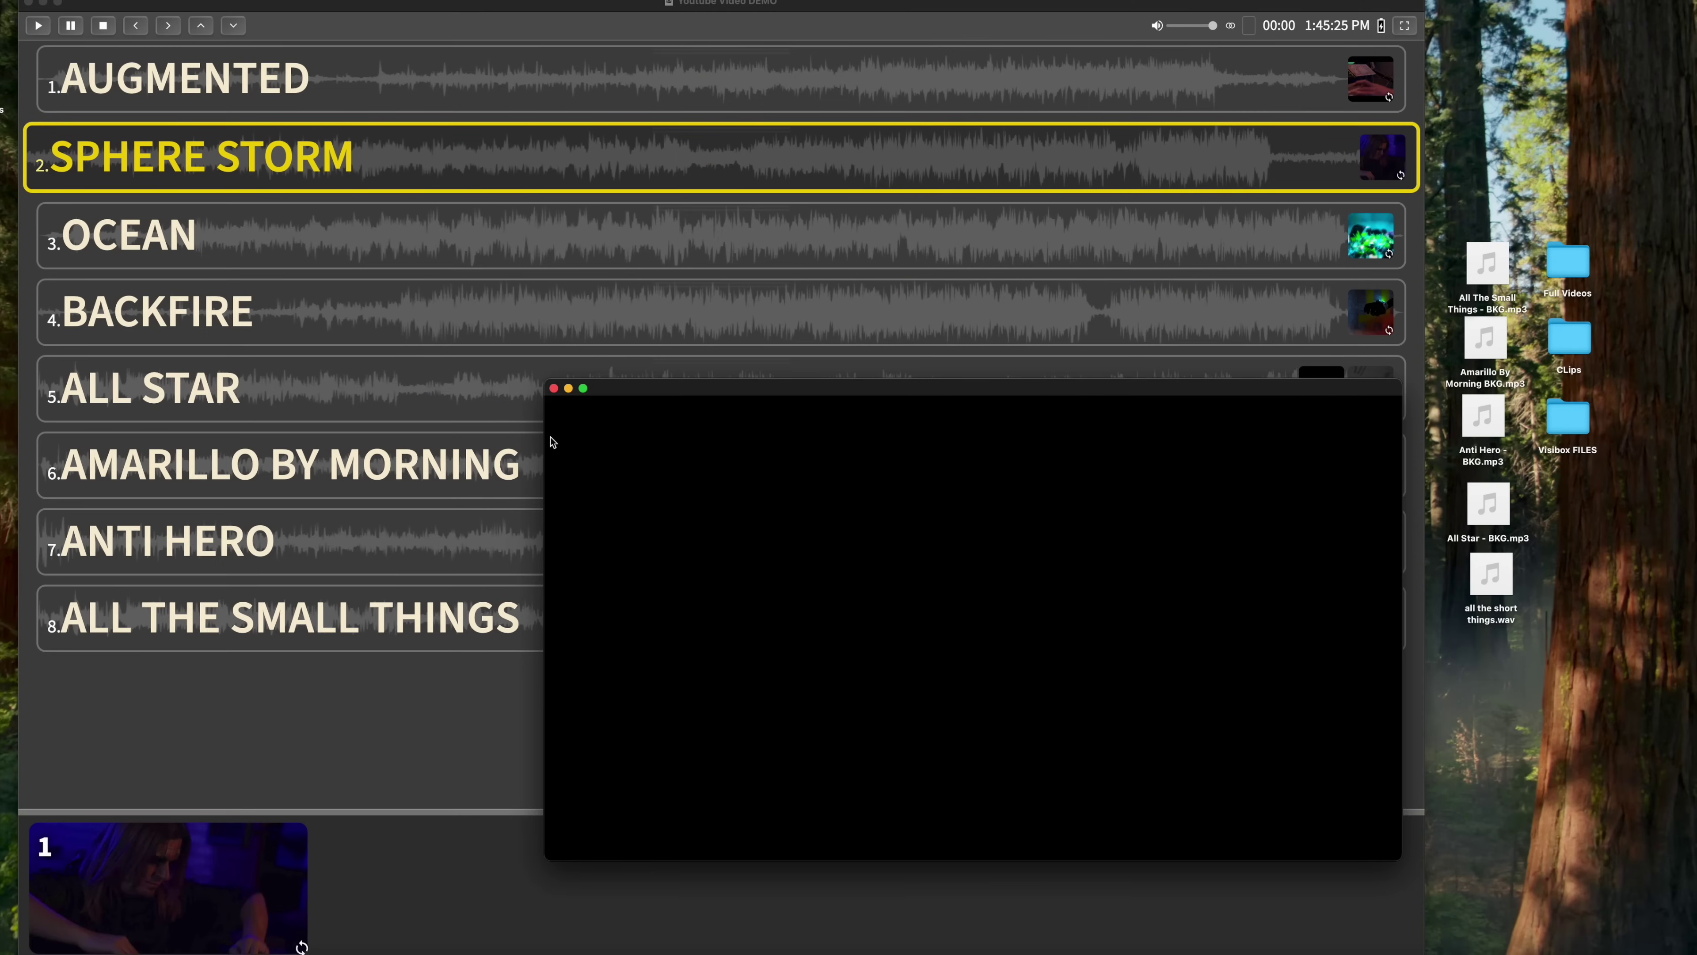
Play Sphere Storm and move the output window towards the projector display and back onto the computer display.
drag(645, 397, 1692, 435)
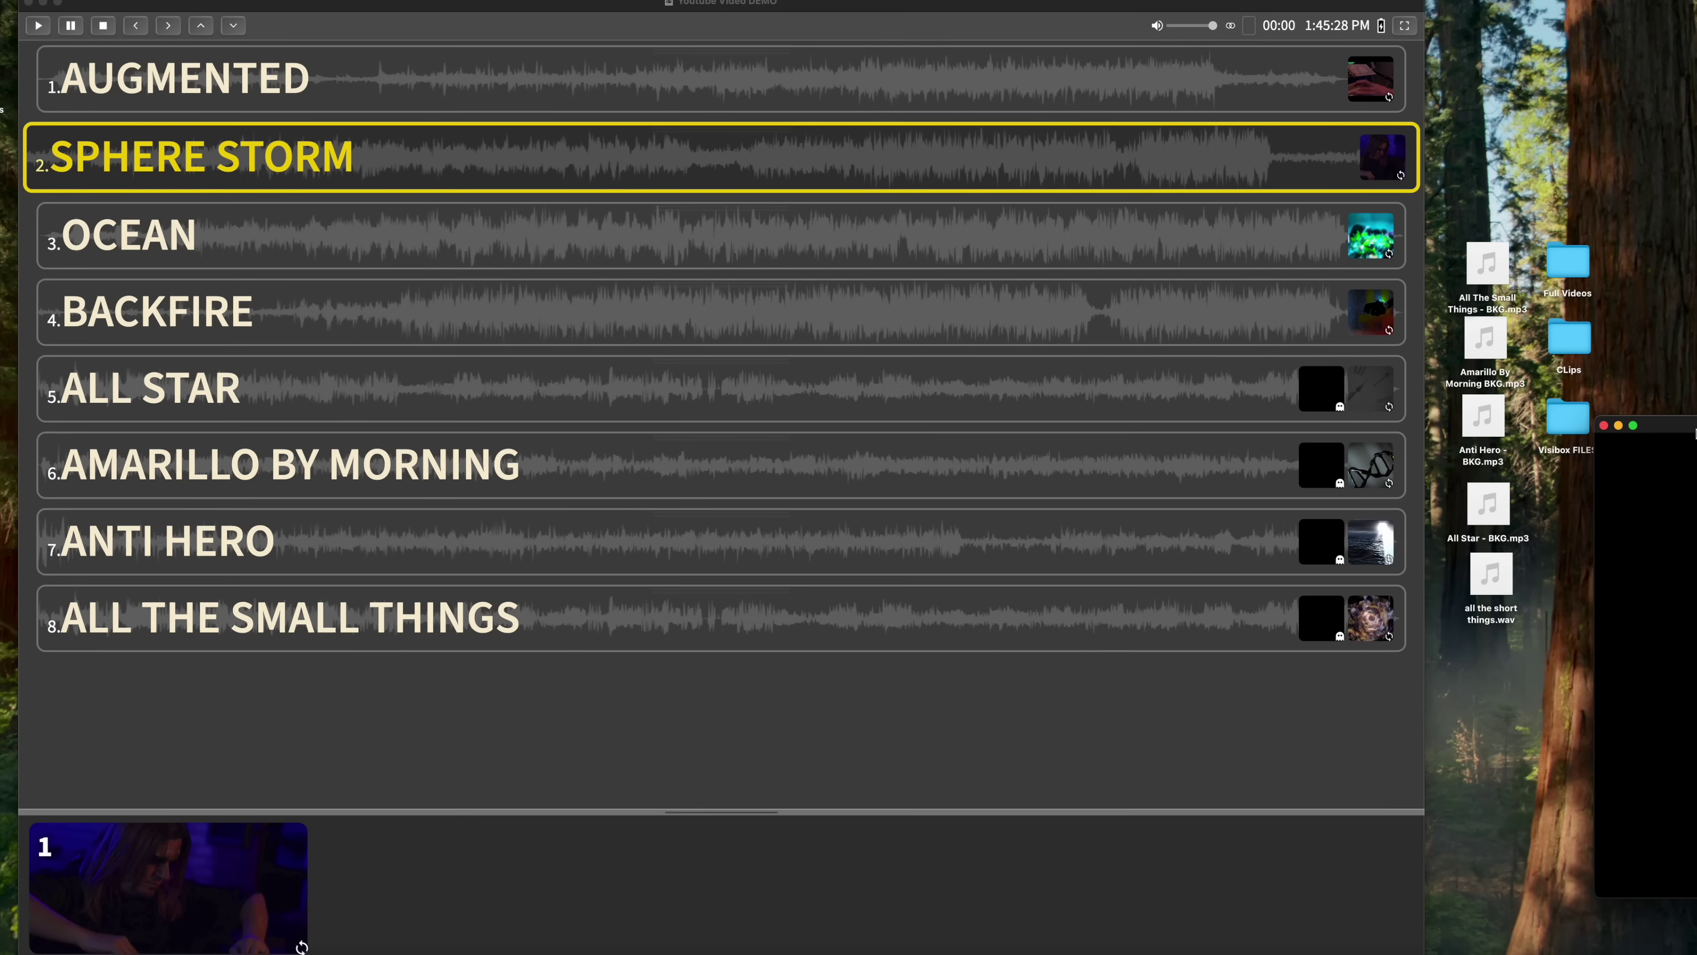
drag(1694, 433, 1696, 426)
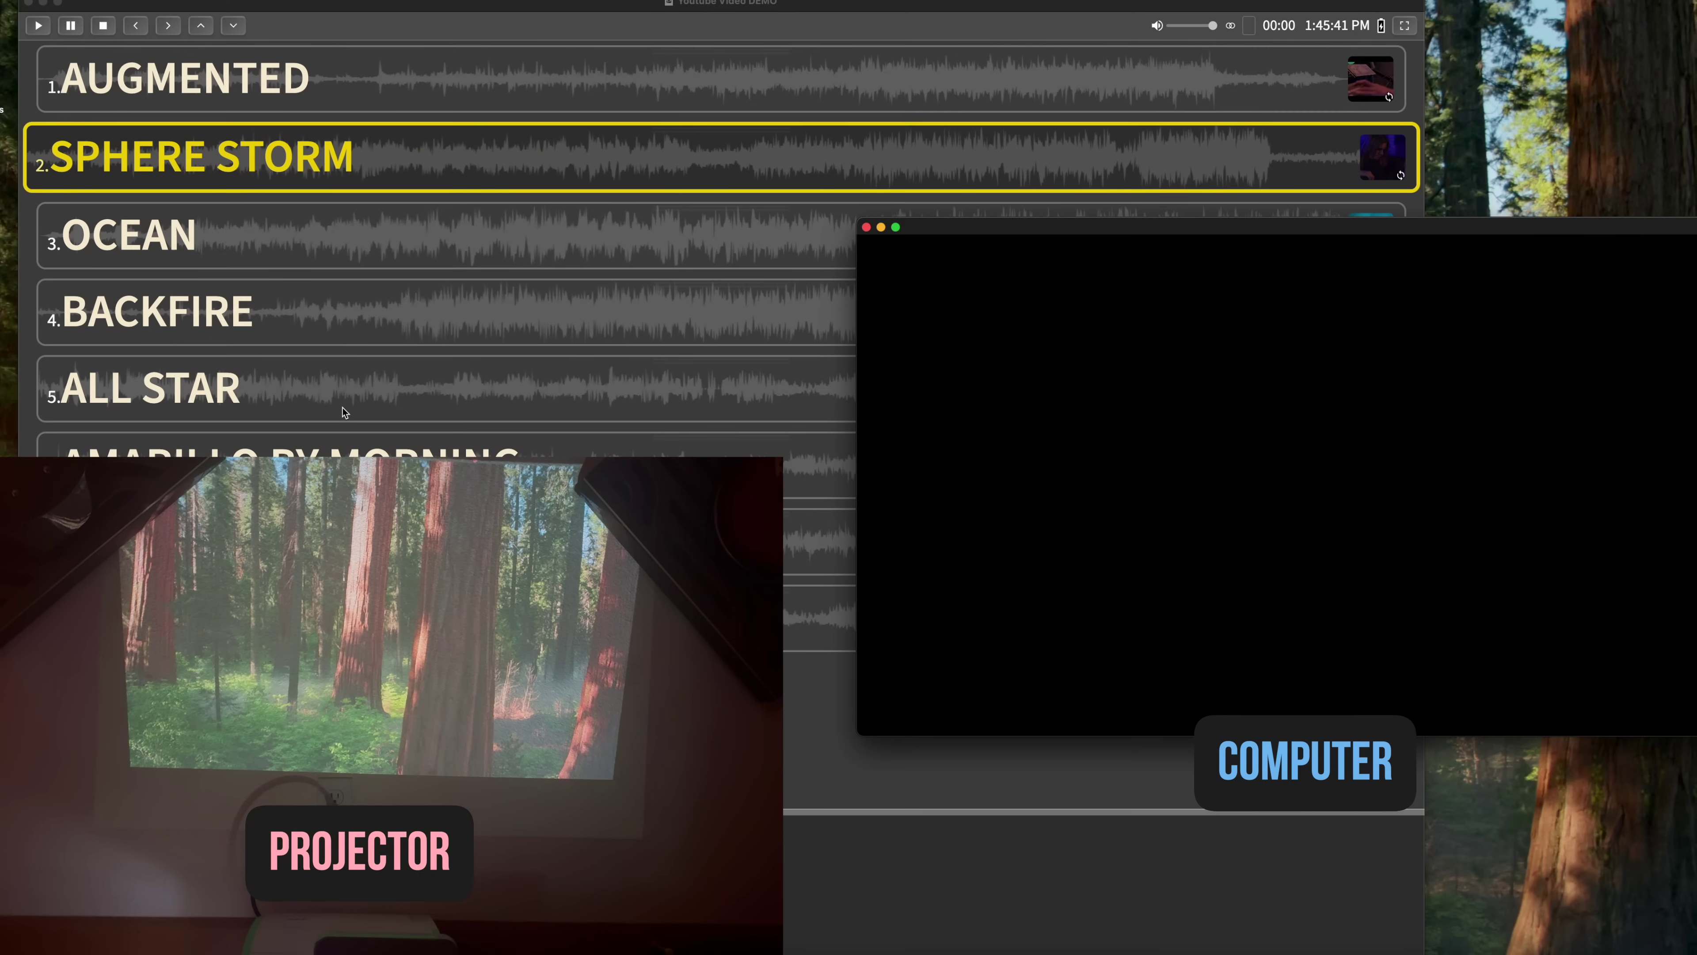
key(space)
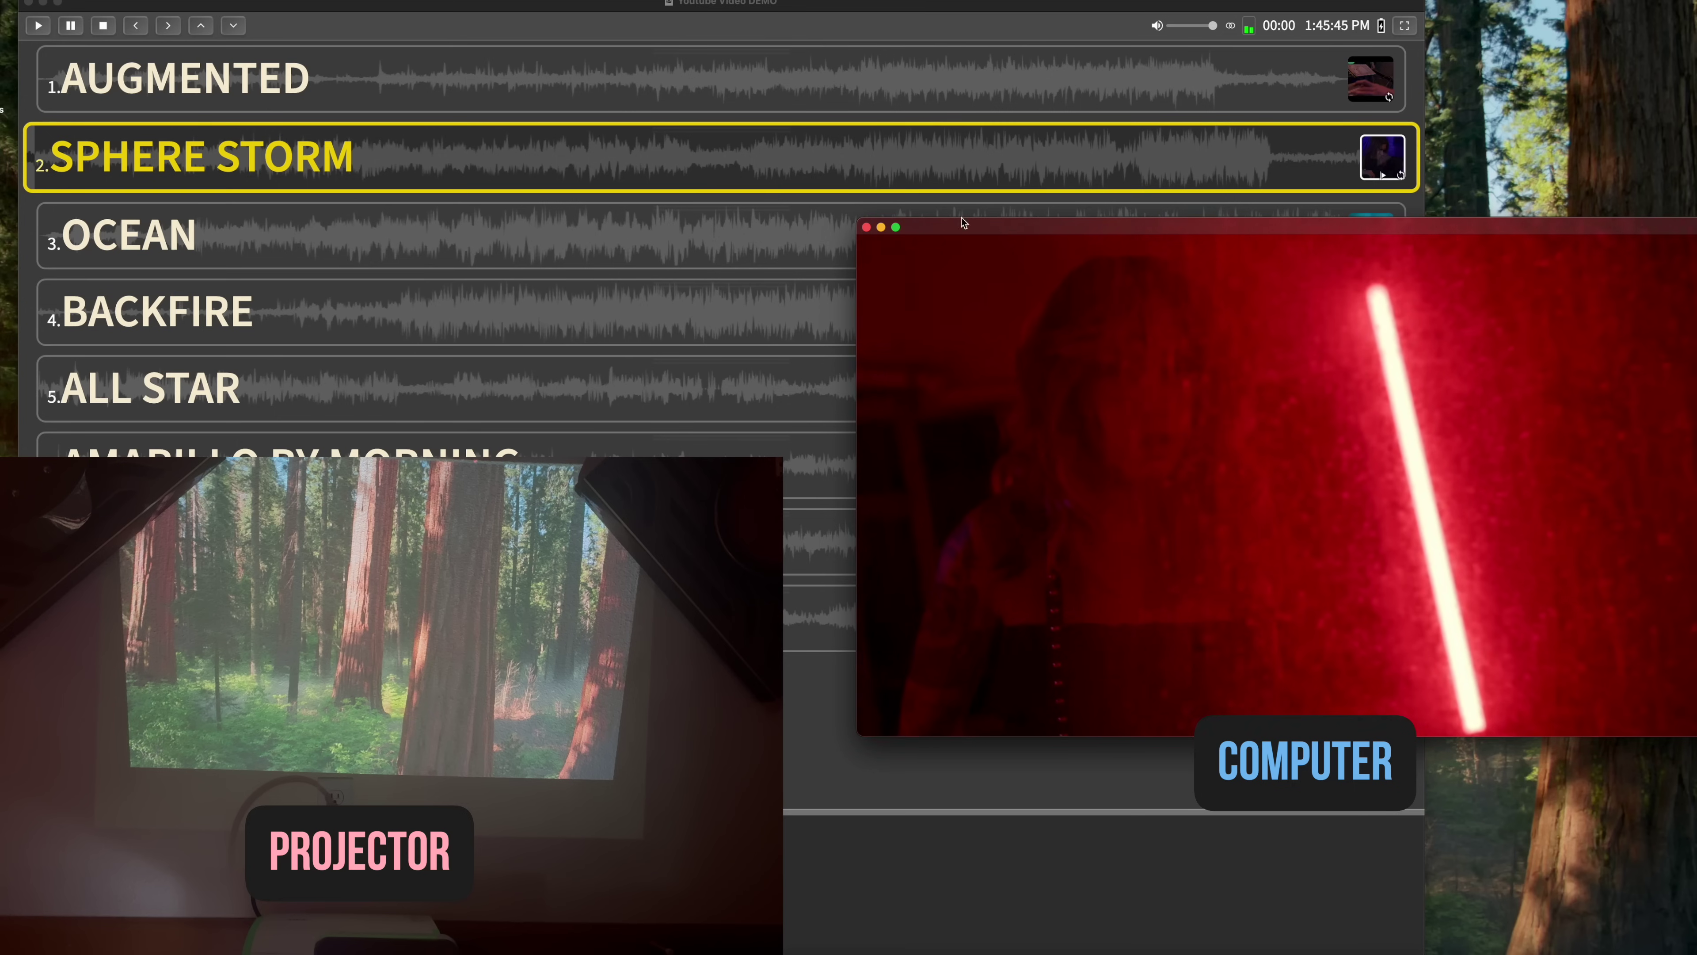
drag(965, 231, 1696, 274)
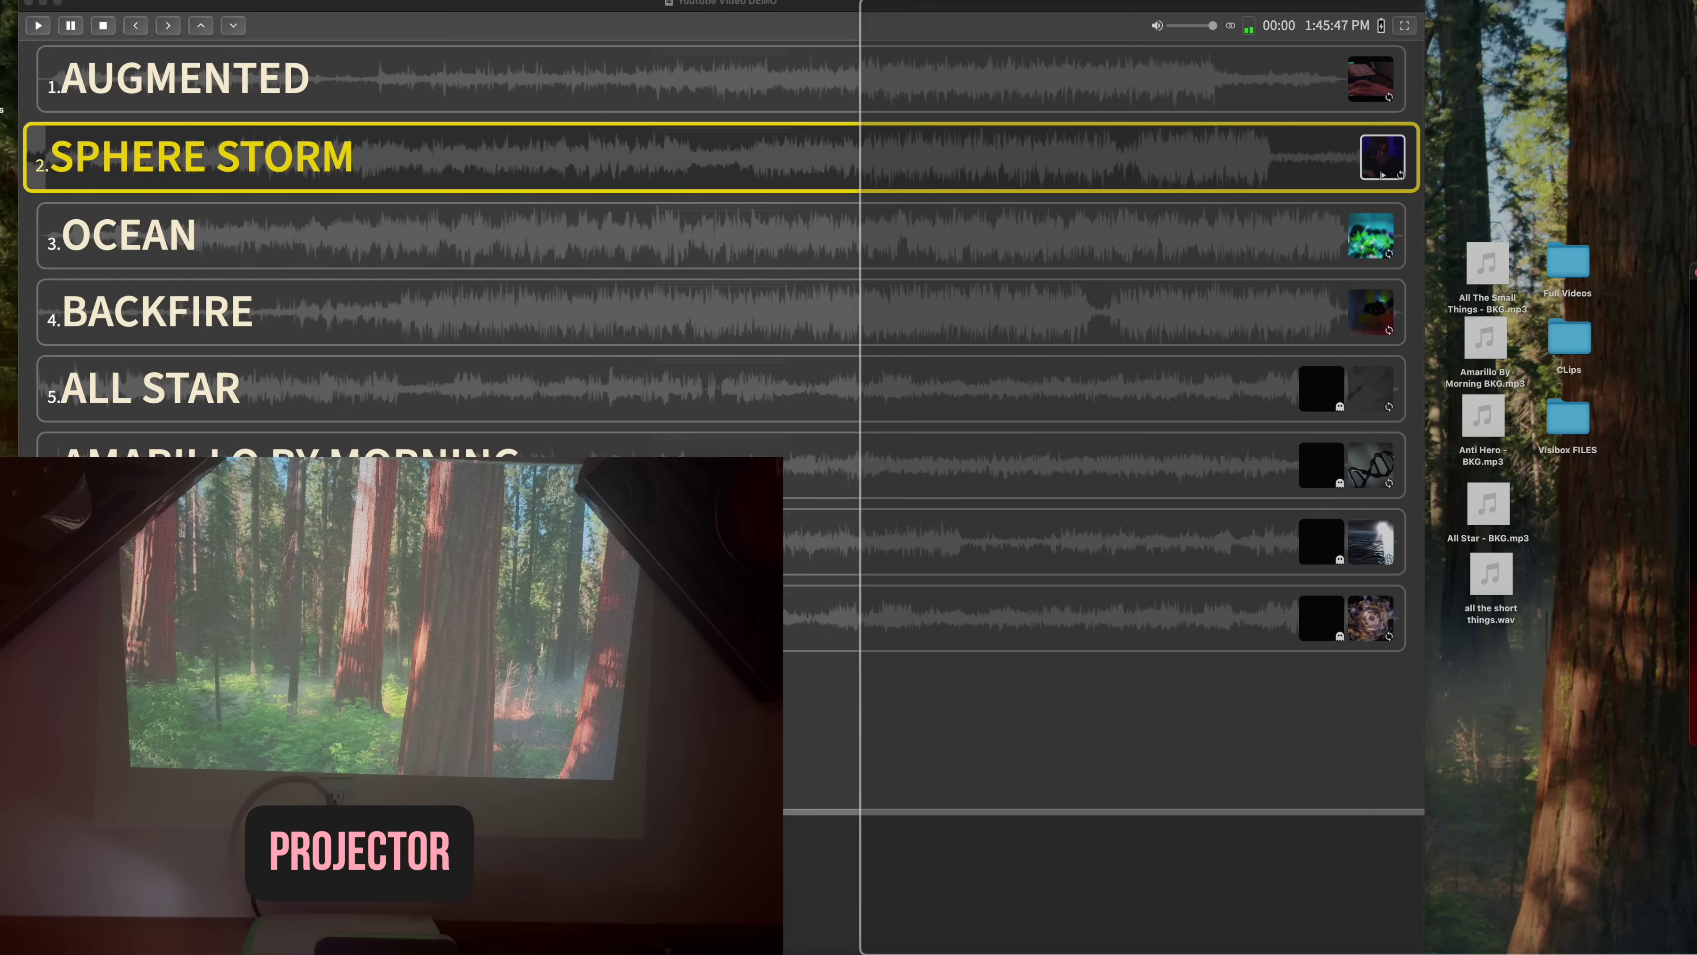
drag(1696, 274, 994, 247)
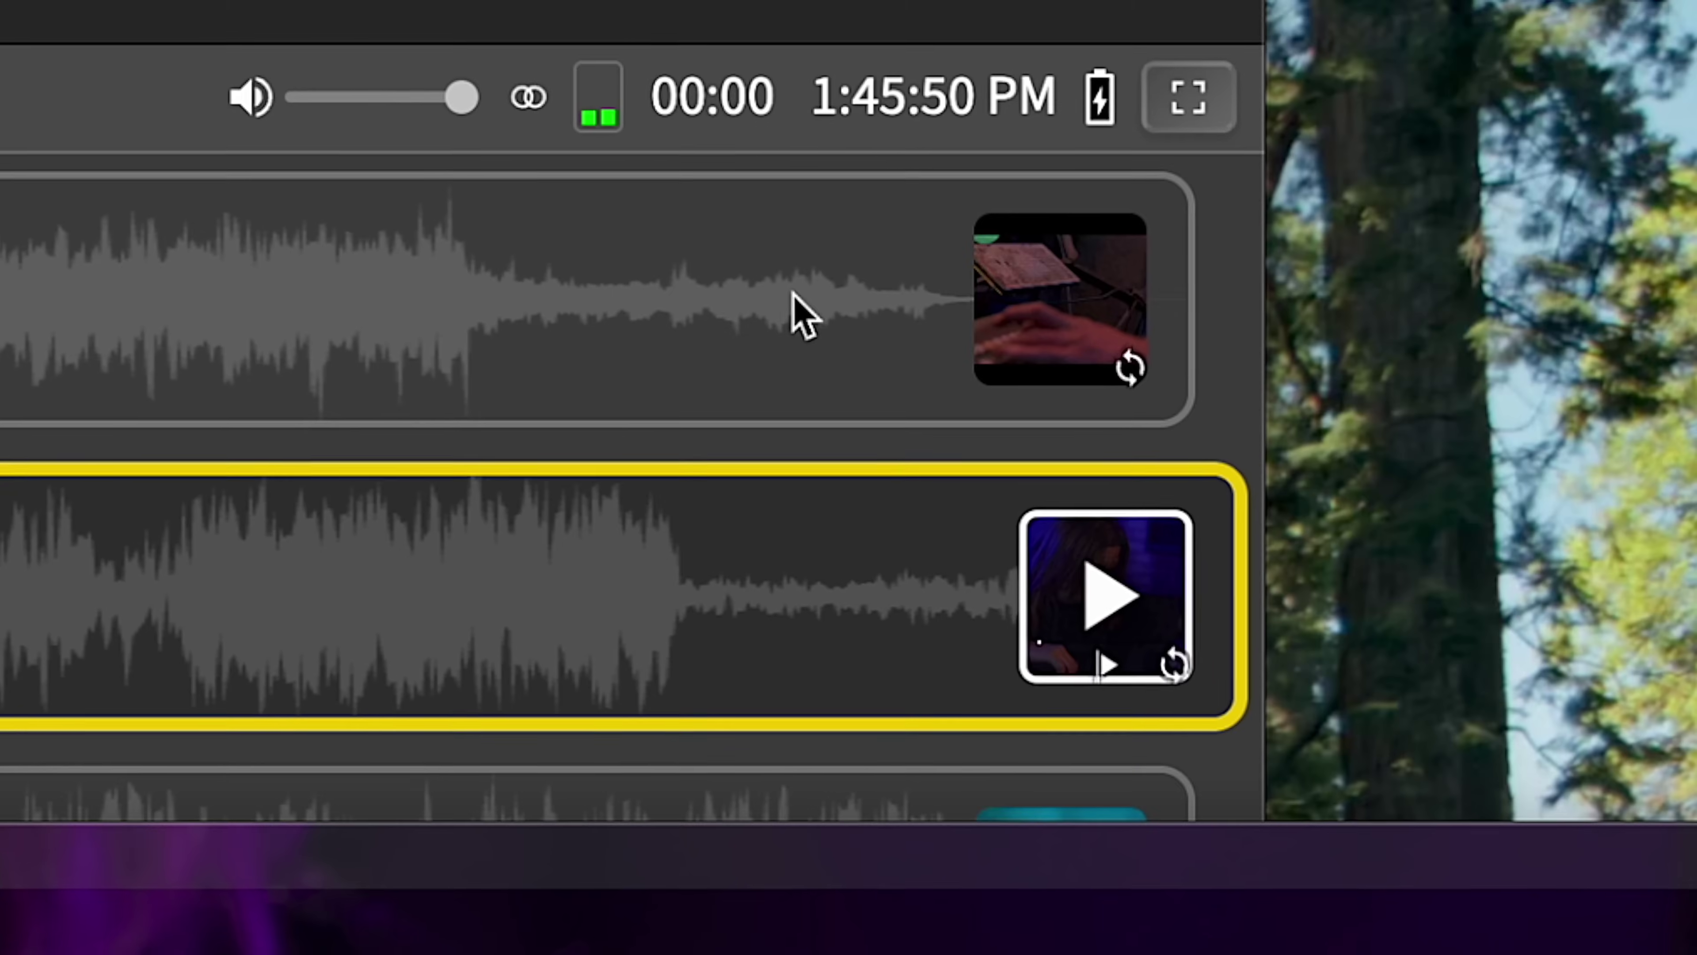
Present the Sphere Storm output full screen on the projector.
click(1177, 112)
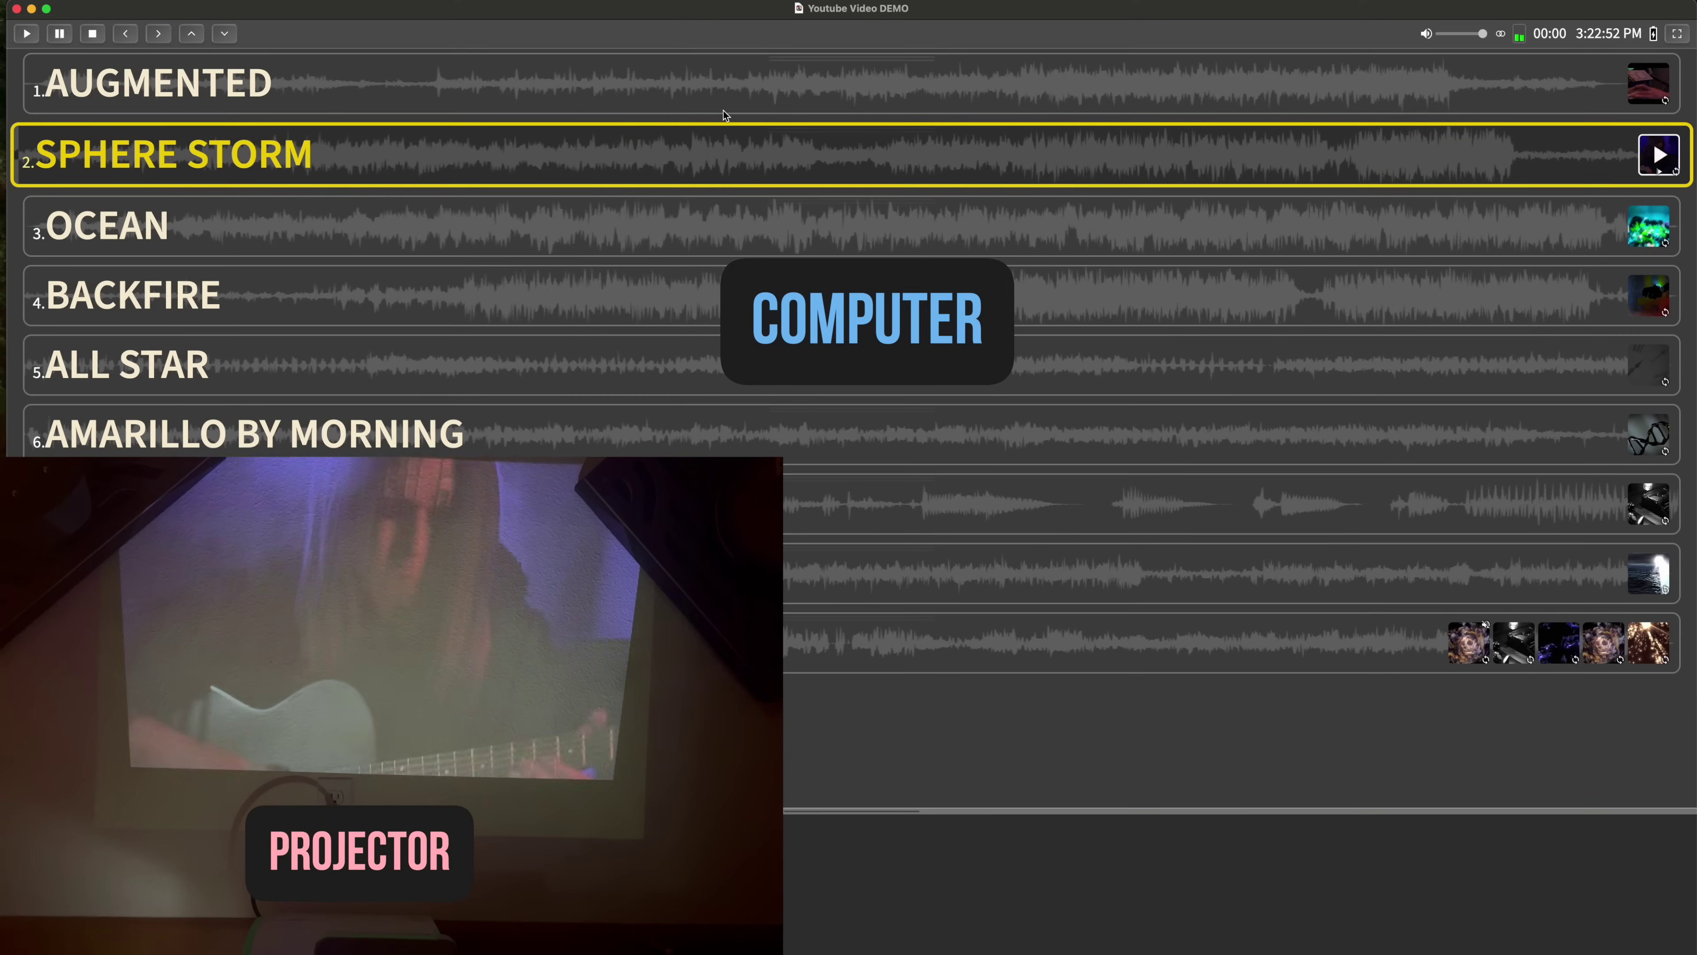
key(space)
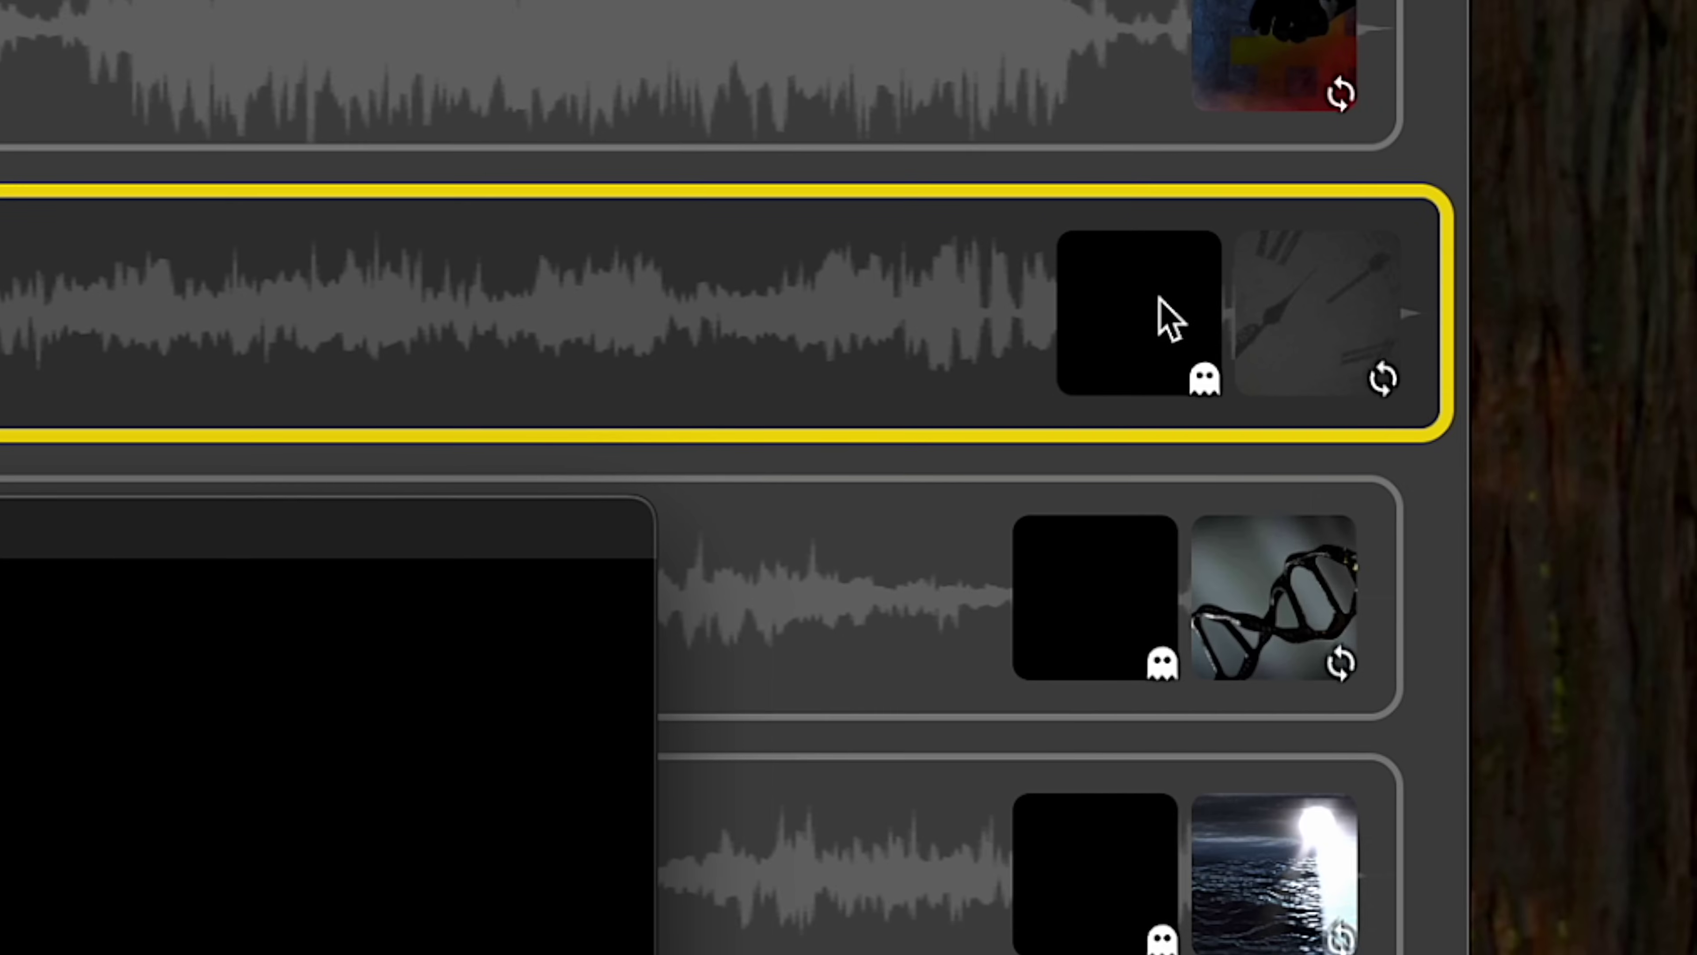
Delete the empty placeholder clip from All Star and trigger the song's playback.
right_click(1551, 391)
click(1195, 331)
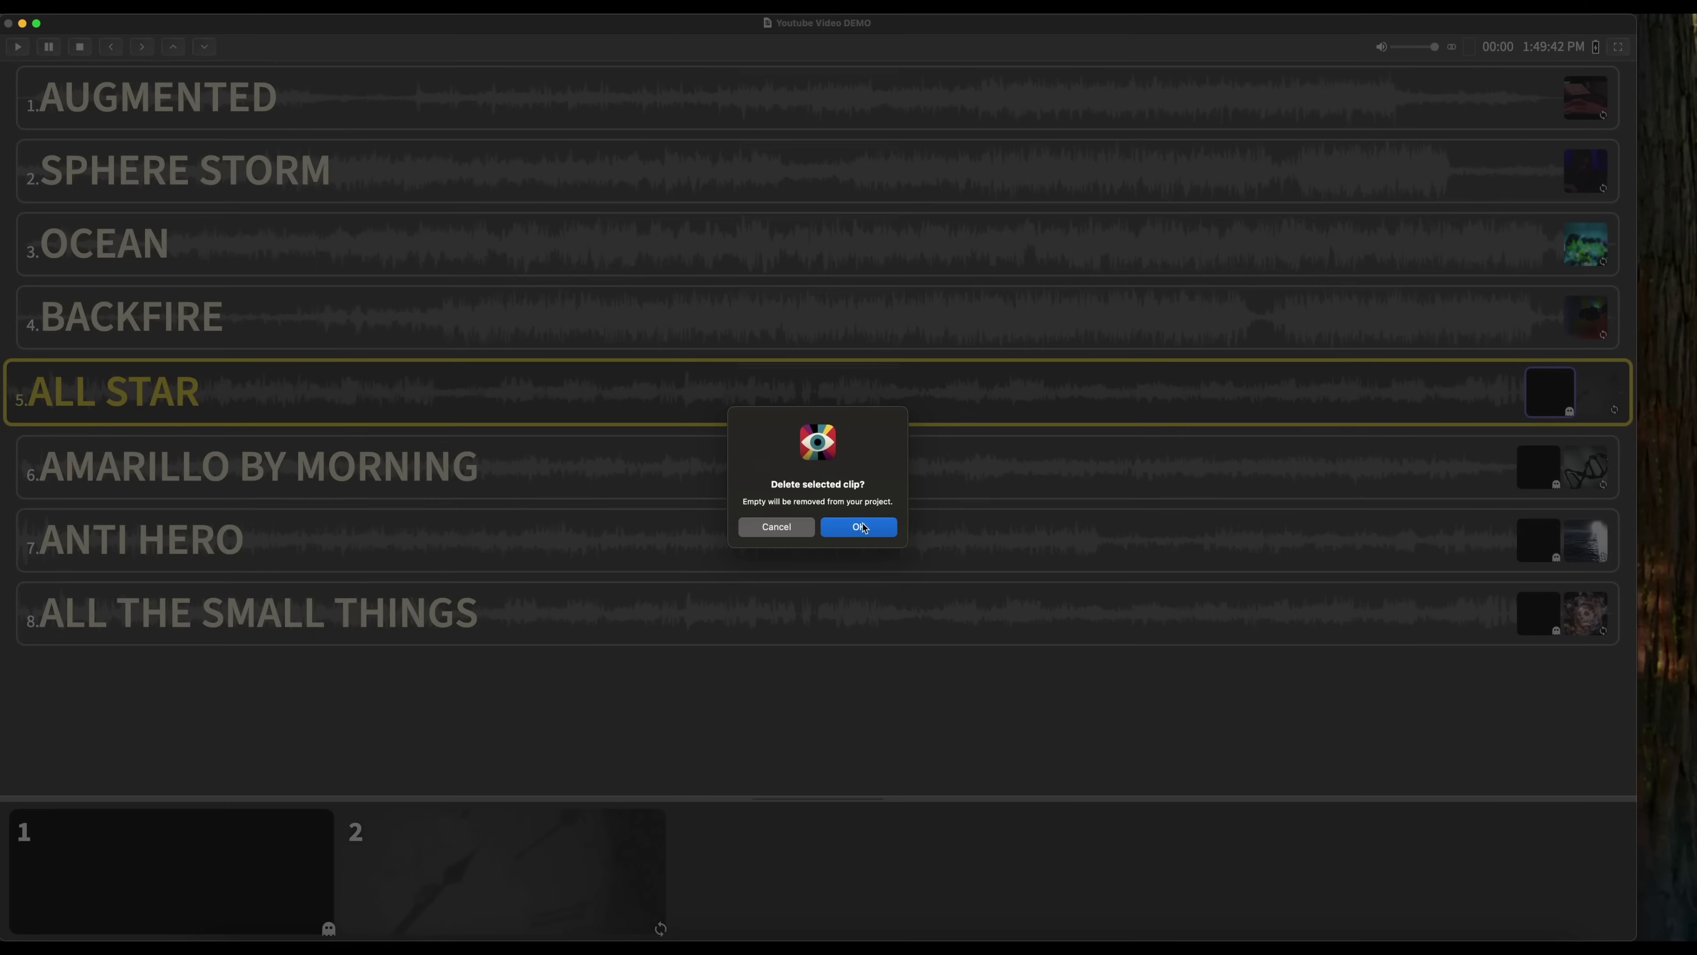
click(864, 527)
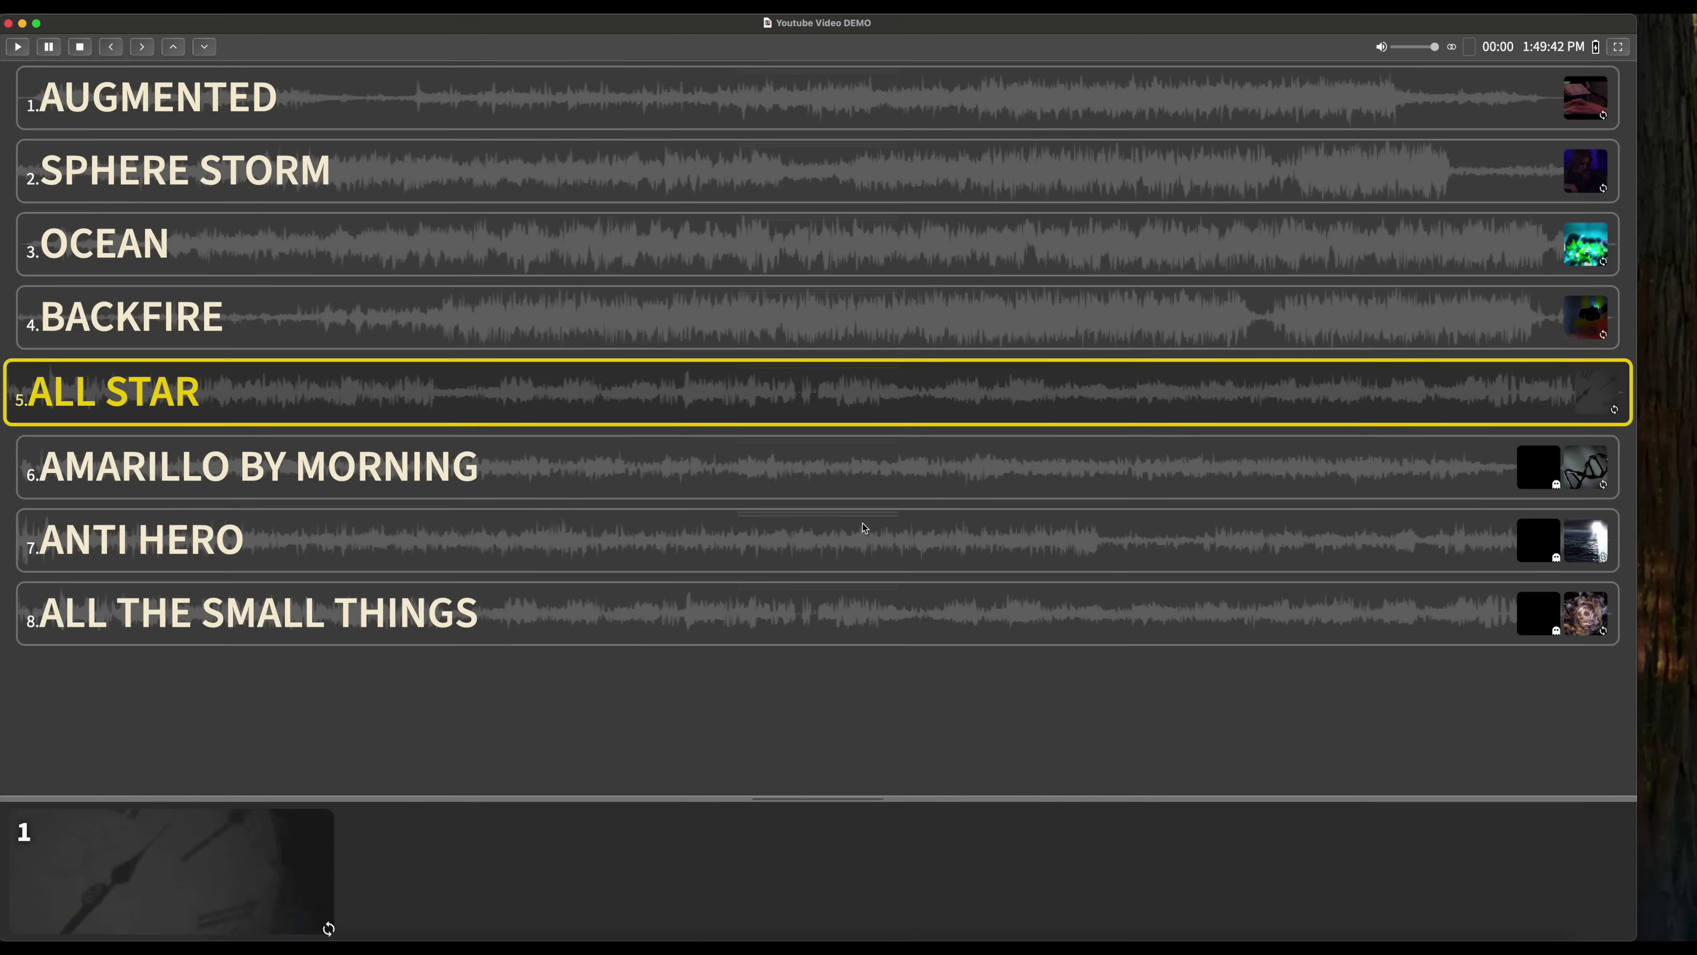
key(space)
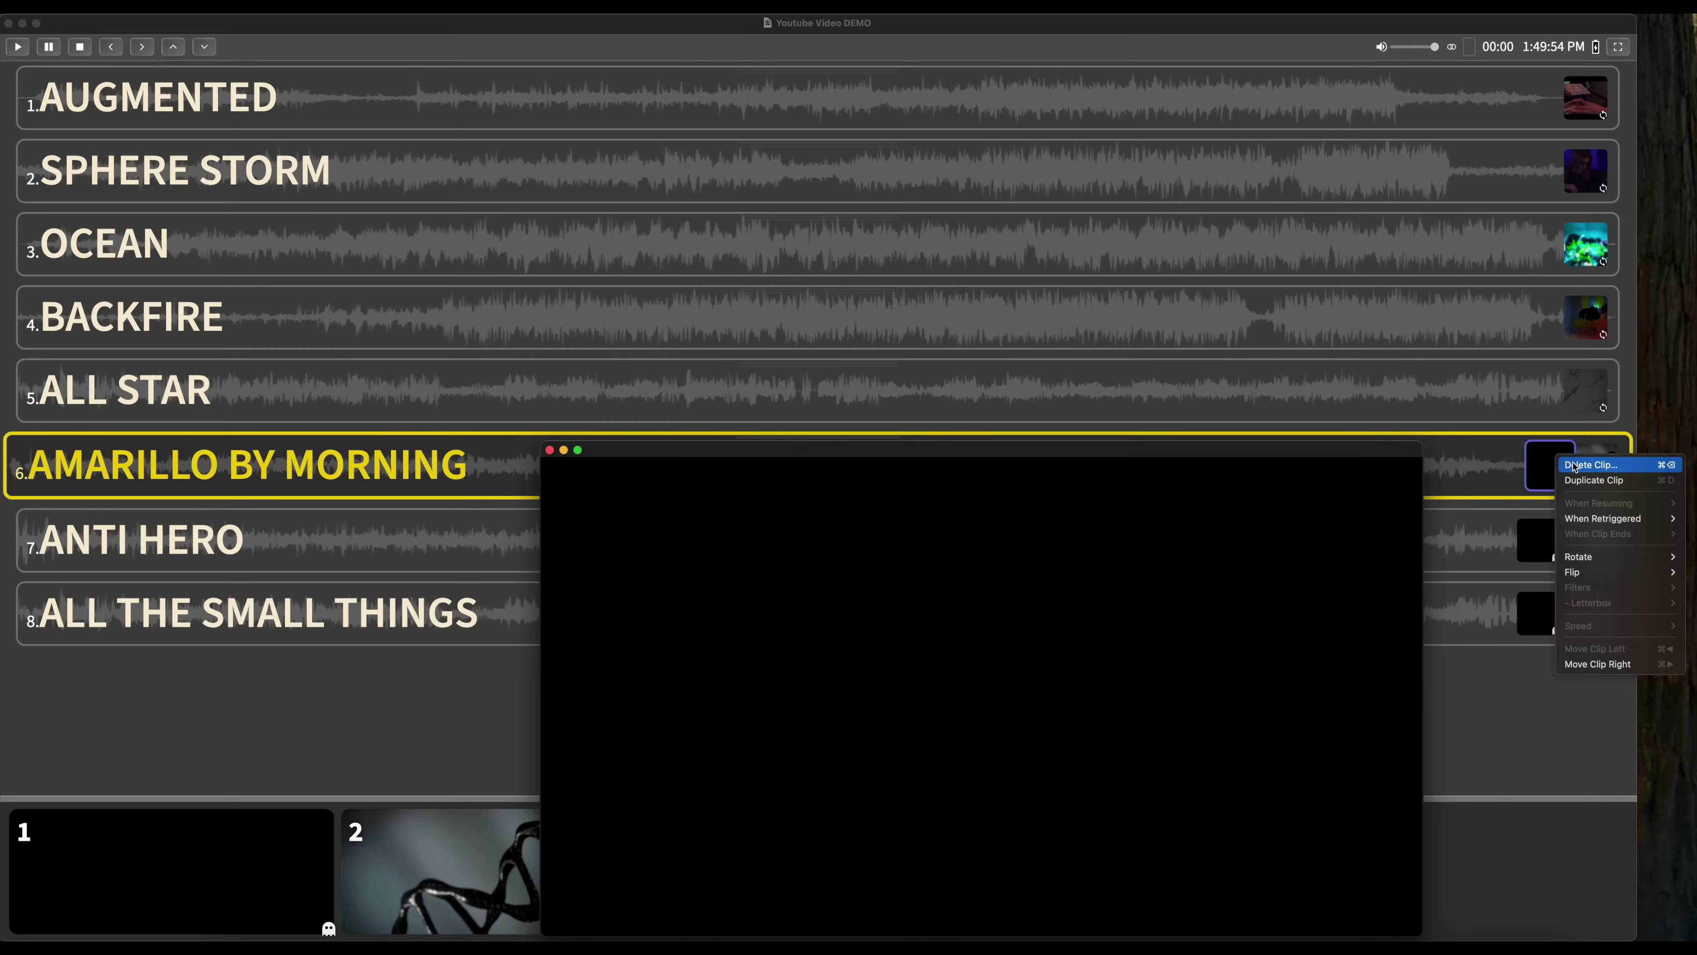
Delete the empty placeholder clips from Amarillo By Morning, Anti Hero and All The Small Things, and play Amarillo By Morning and Anti Hero.
click(1594, 568)
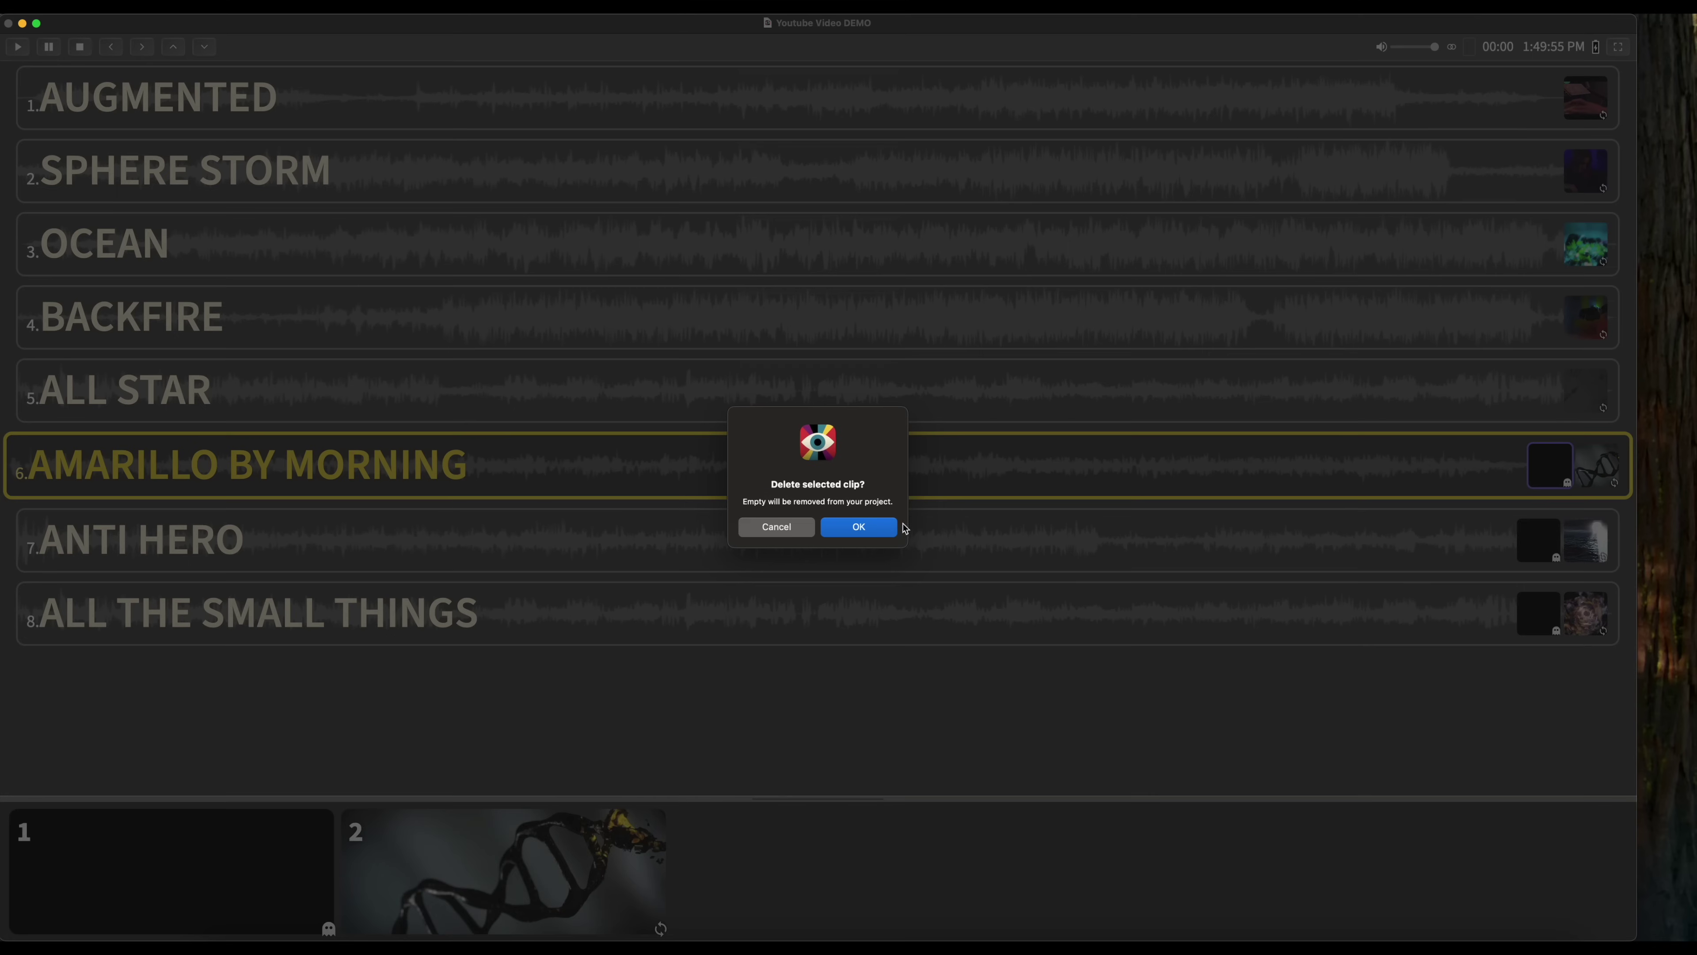
key(Return)
right_click(1559, 536)
click(1600, 739)
key(Return)
right_click(1535, 611)
click(1577, 814)
click(889, 528)
double_click(890, 474)
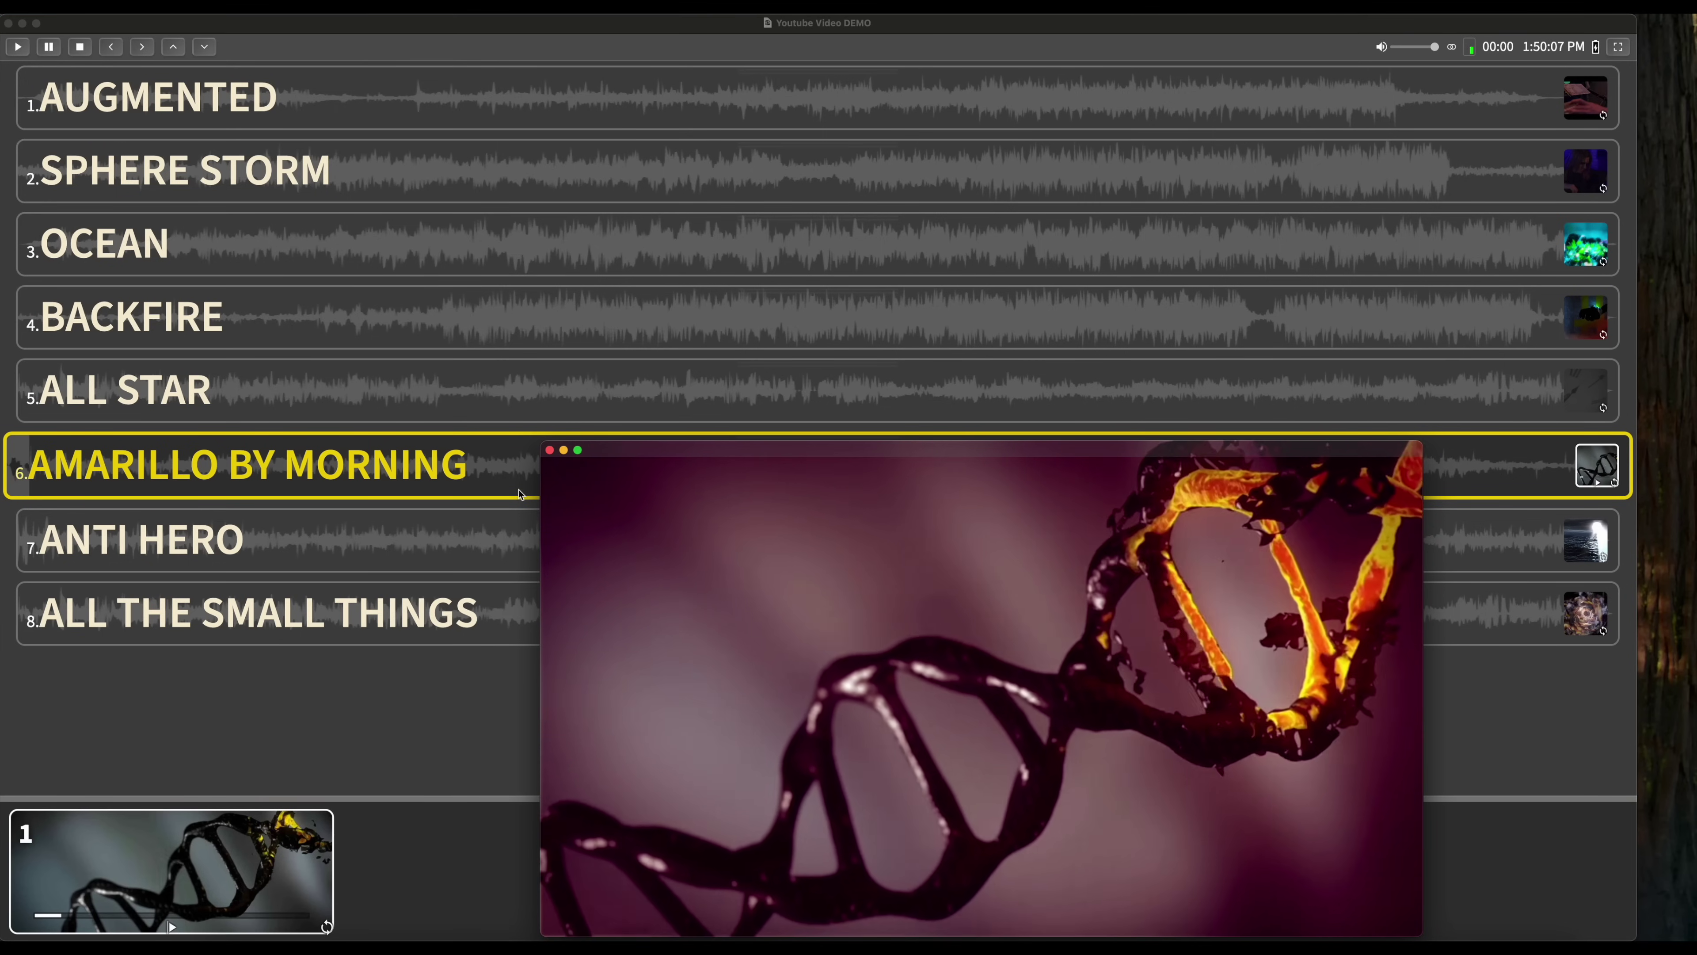
key(Right)
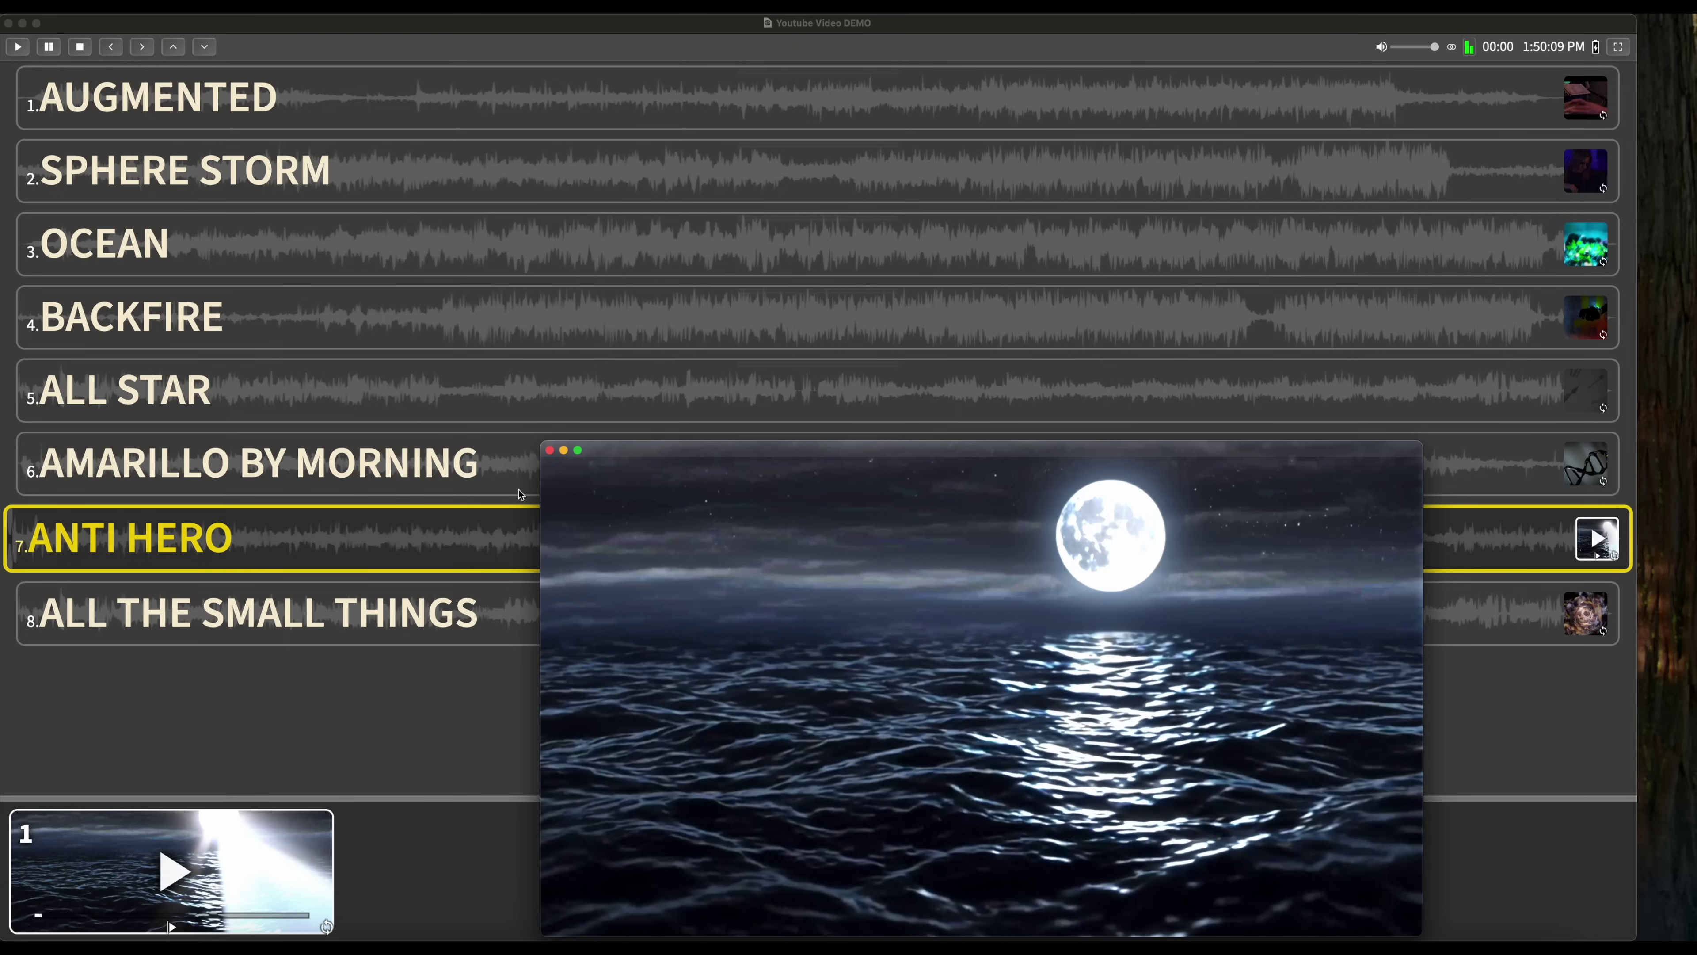
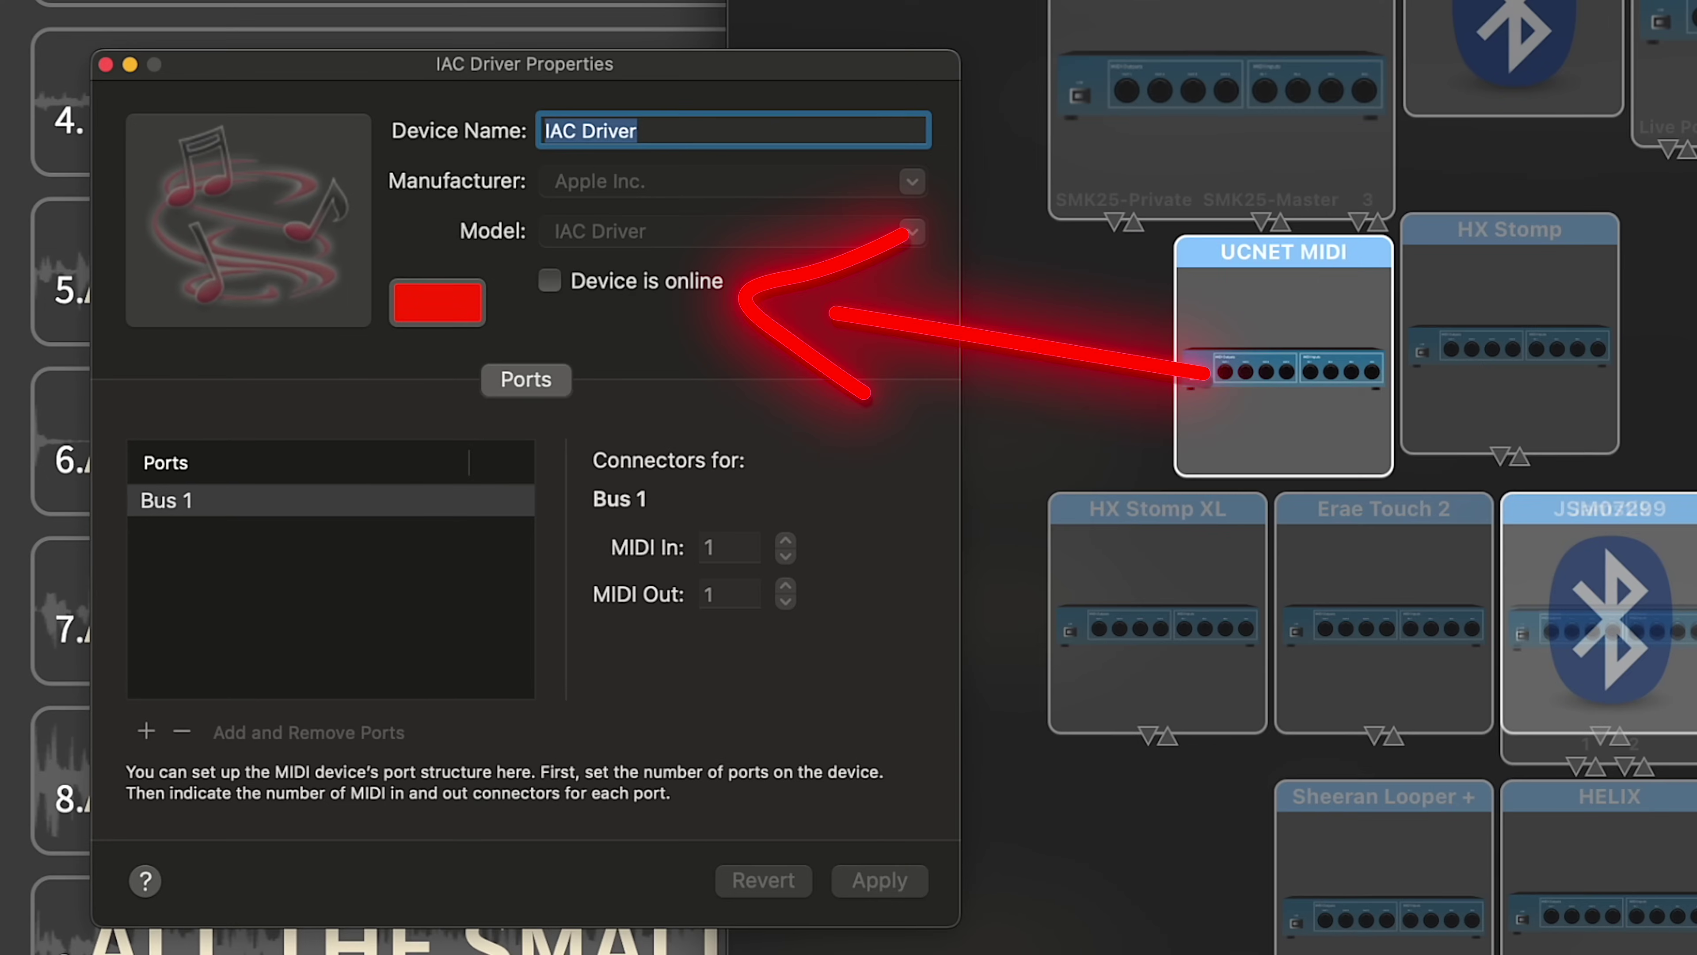
In the IAC Driver properties, set the device online and select its Bus 1 port.
drag(381, 63, 493, 65)
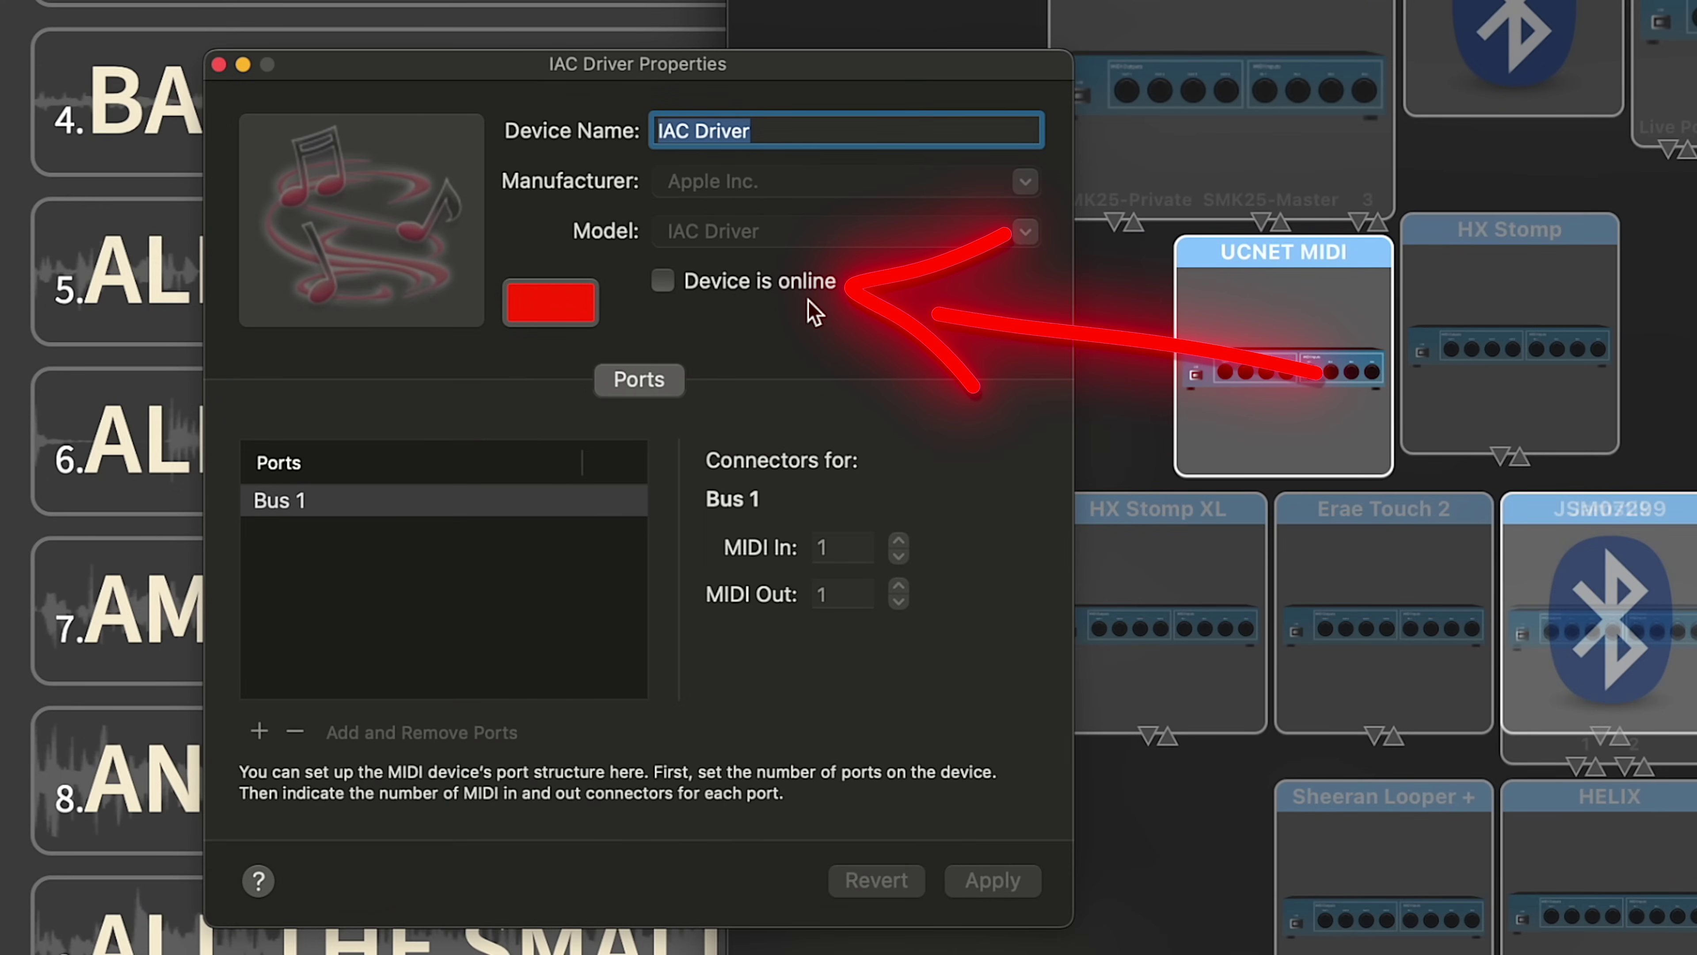
click(663, 280)
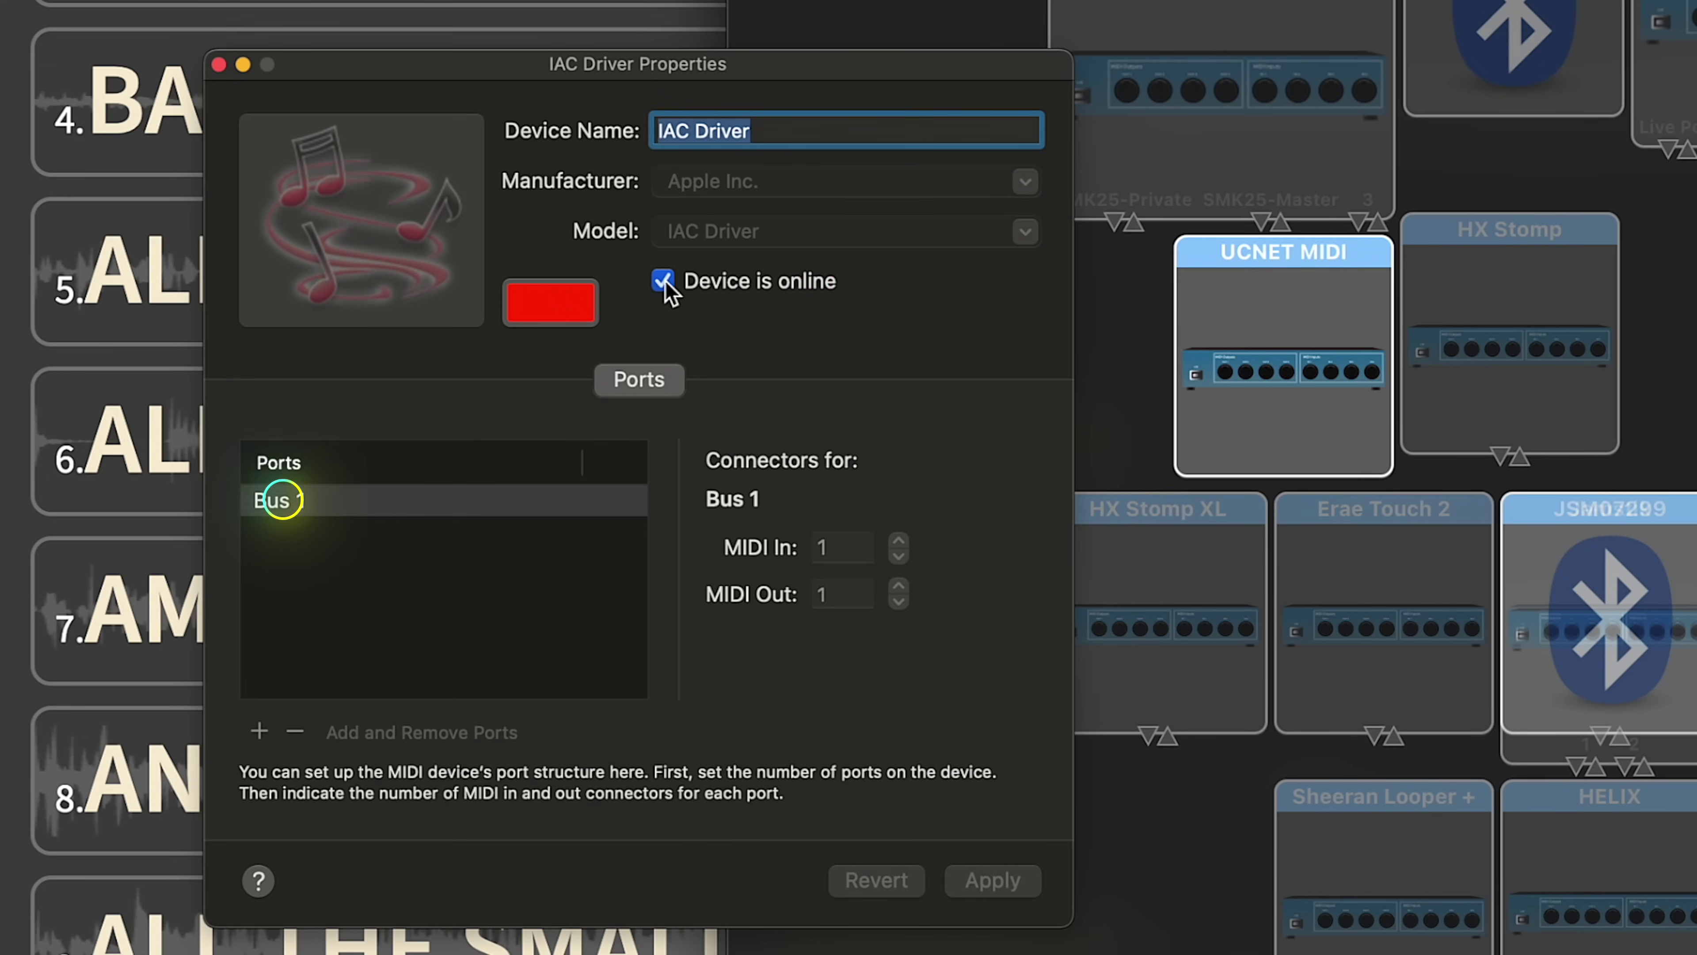
click(336, 499)
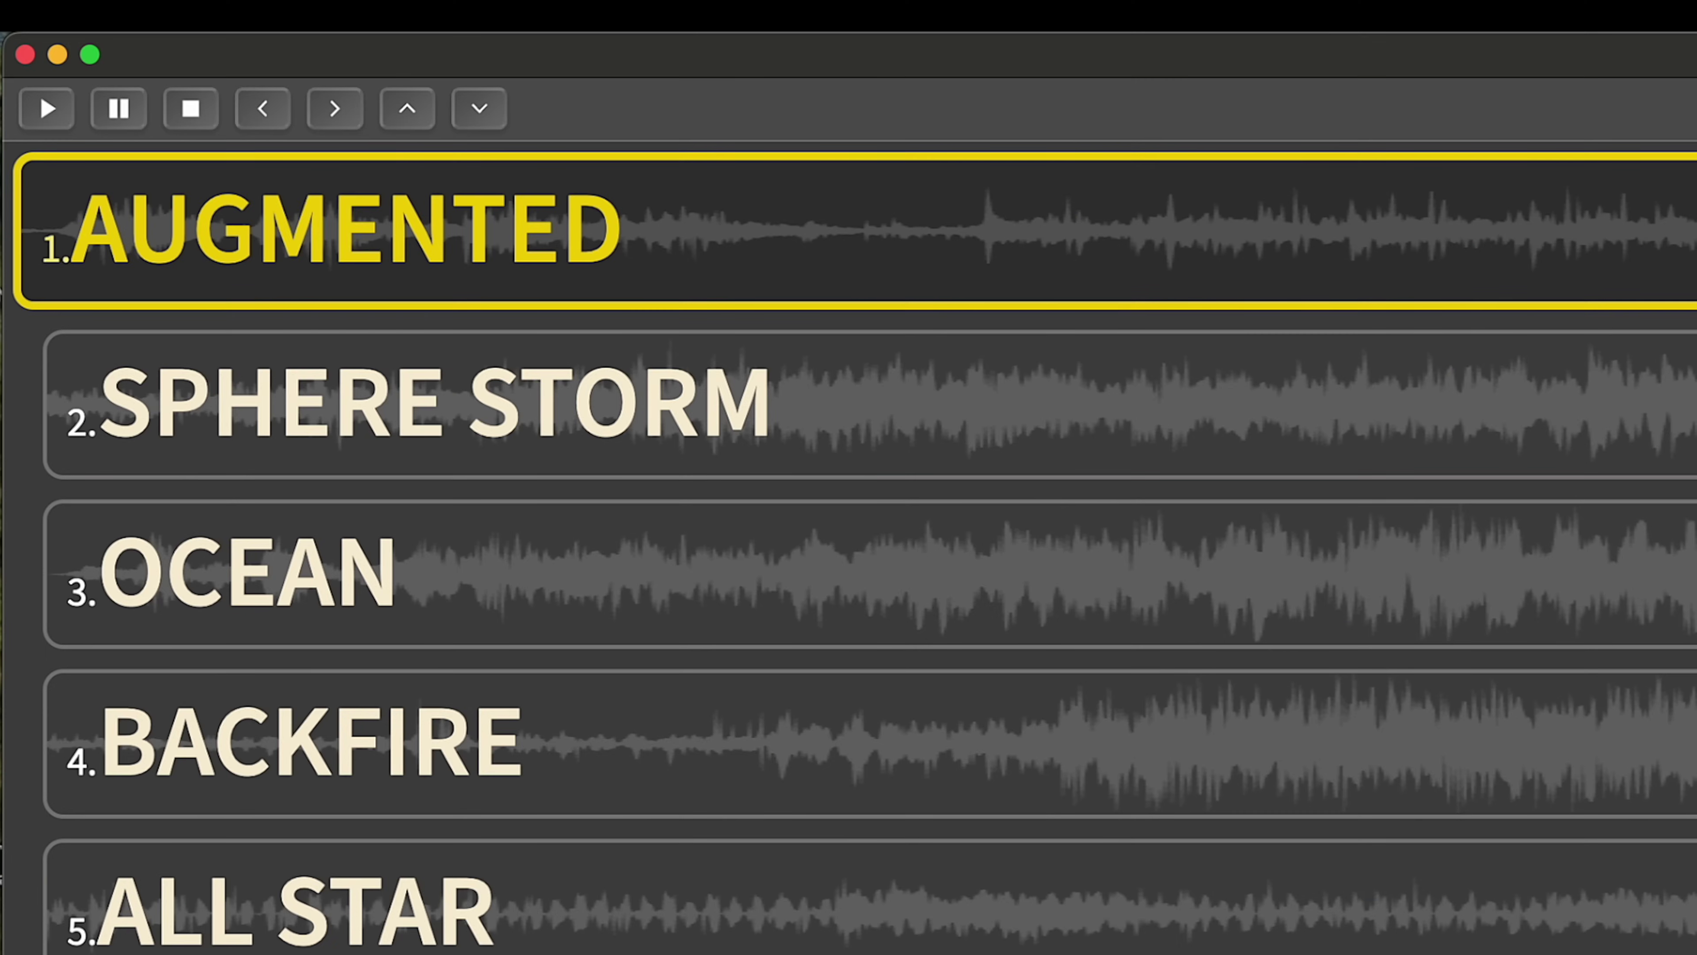
Switch to Visibox and check whether IAC Driver Bus 1 is enabled among its MIDI inputs and outputs.
click(101, 13)
mouse_move(136, 160)
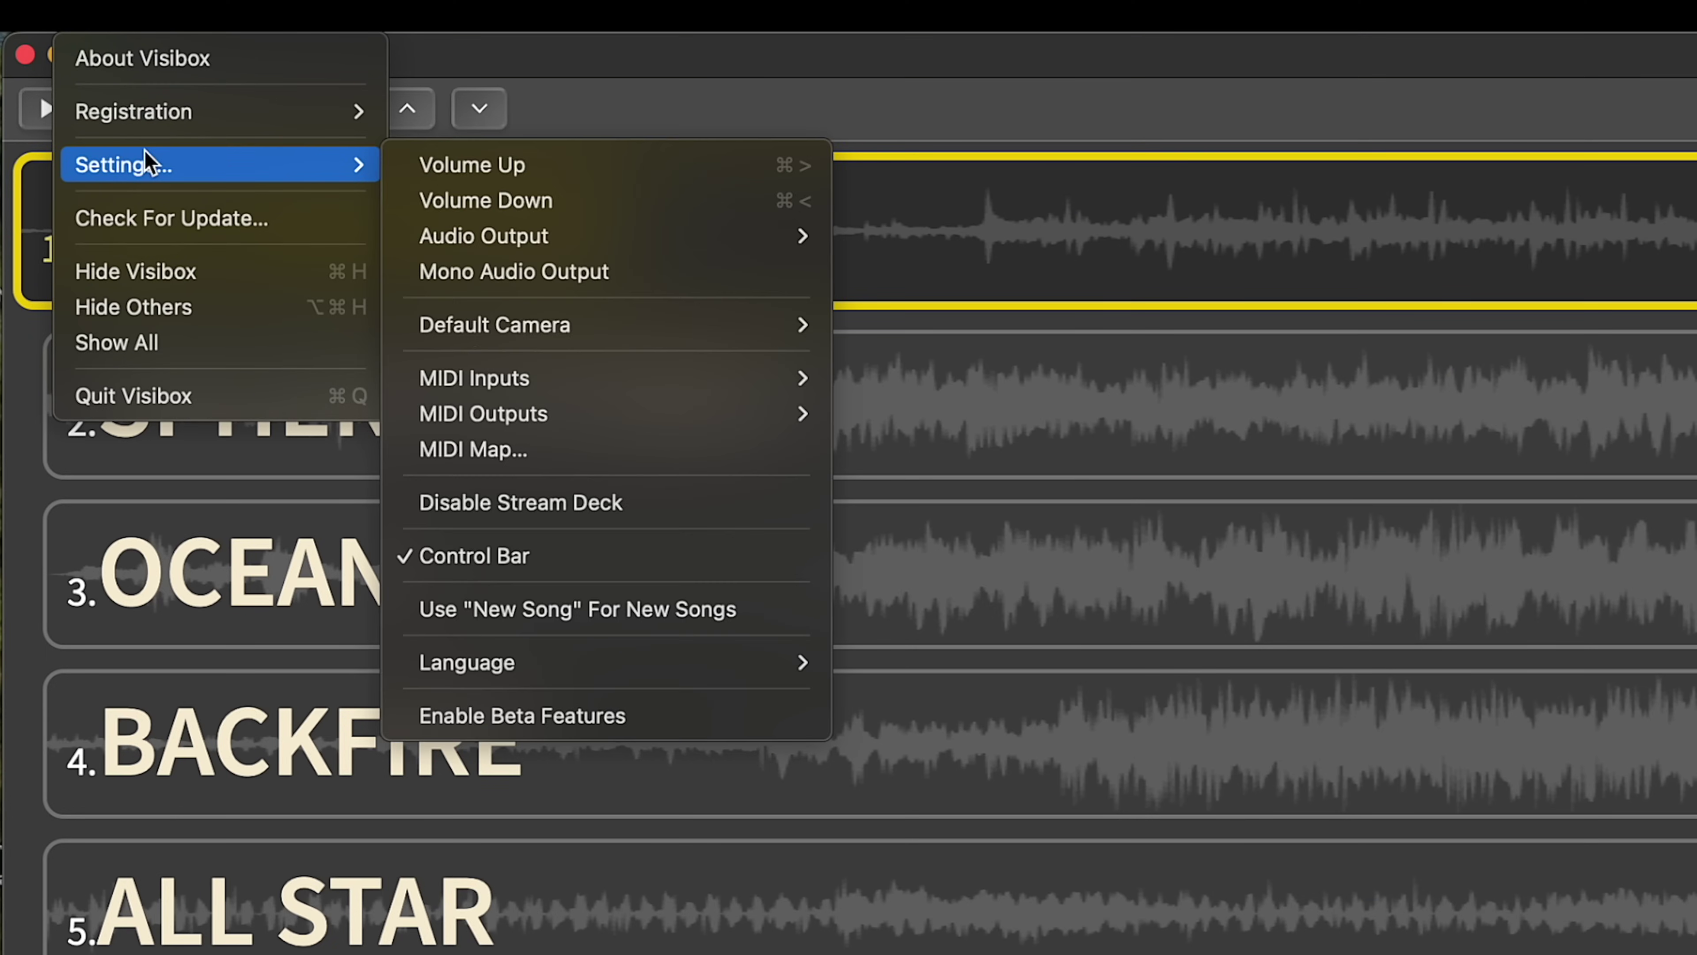
mouse_move(664, 386)
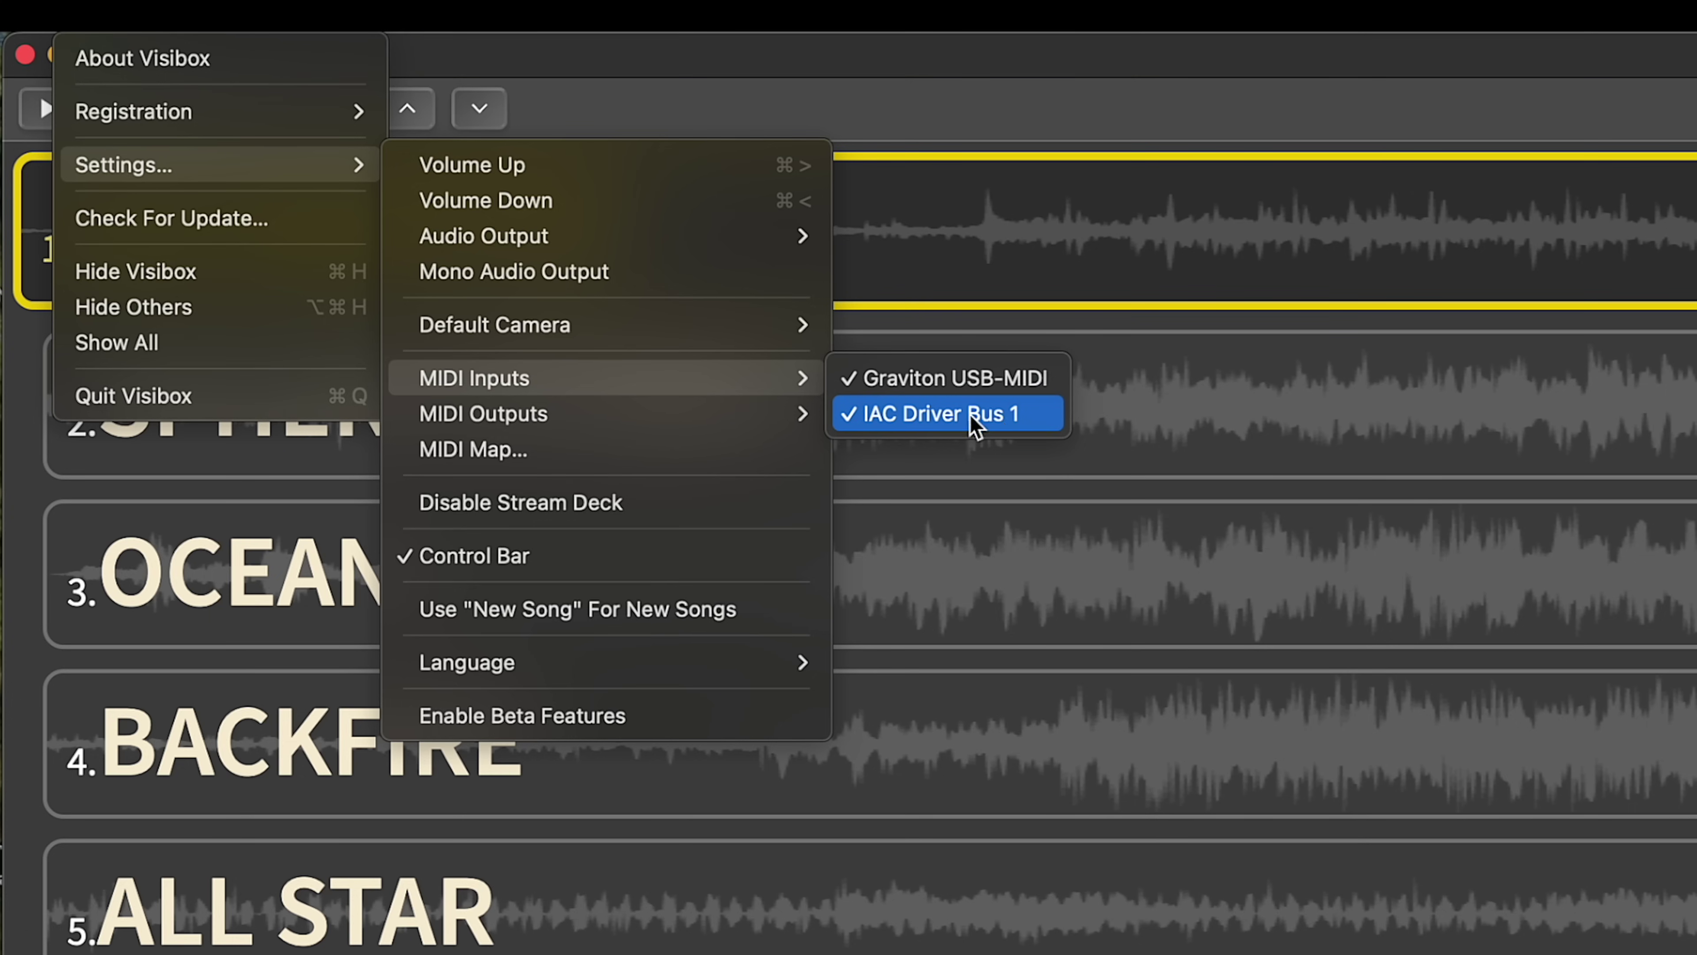
mouse_move(670, 421)
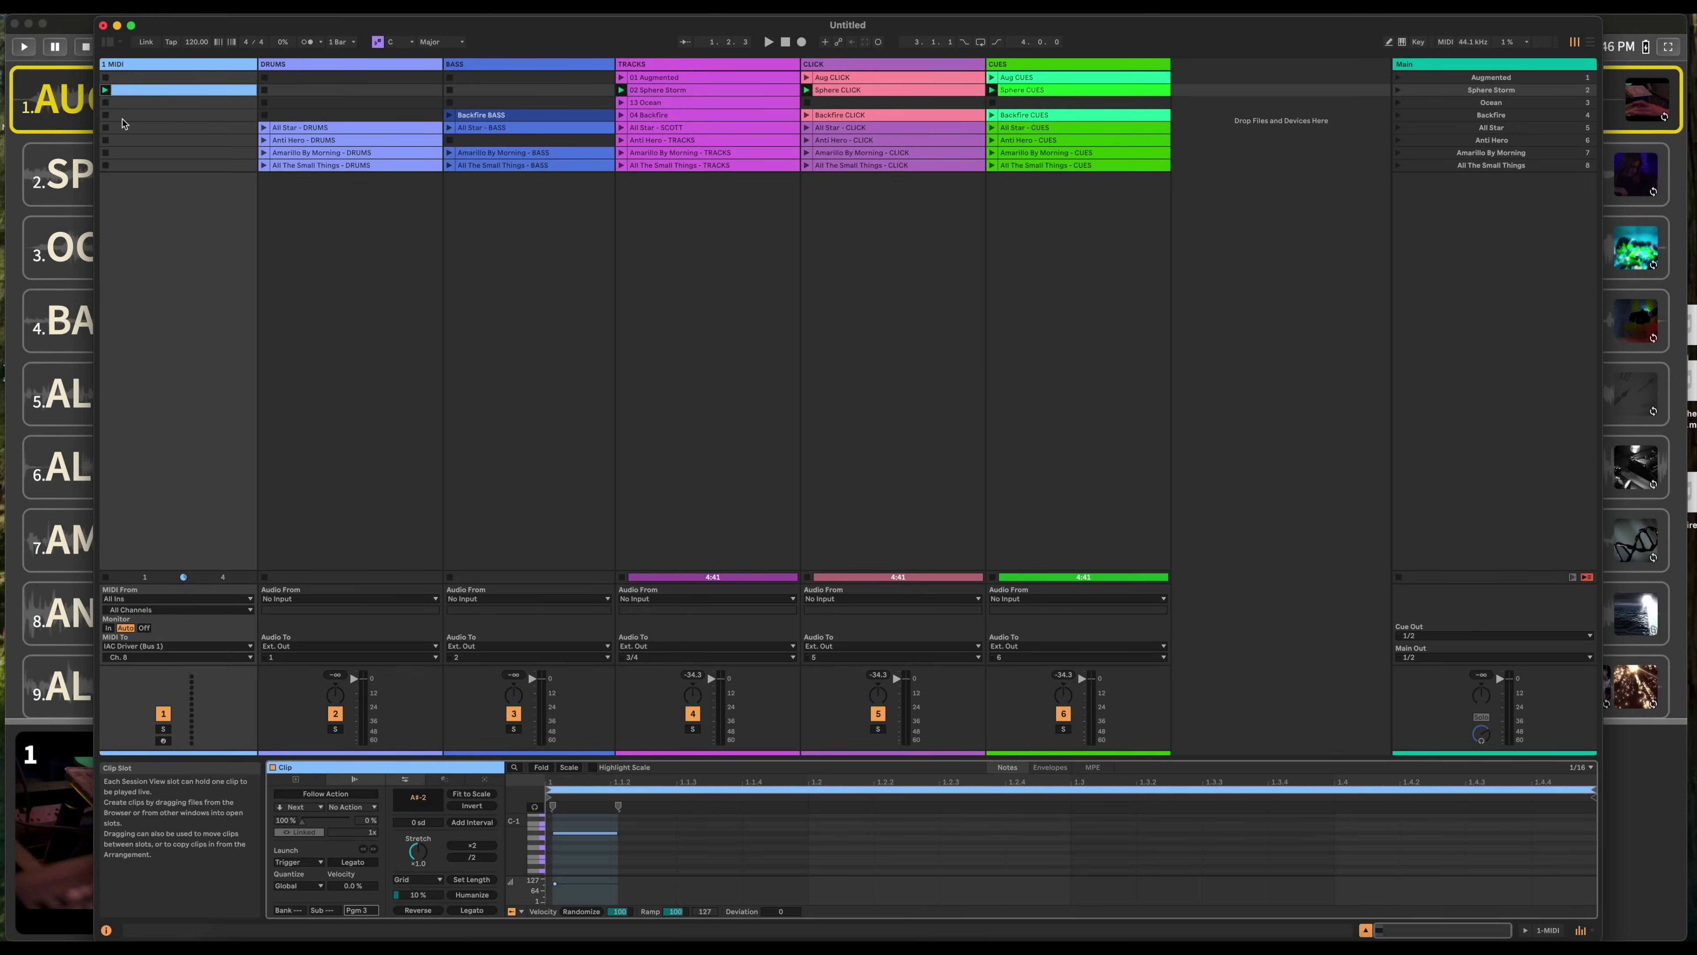
Switch to Ableton Live and review the Link, Tempo & MIDI settings for the IAC Driver (Bus 1) input and output ports.
click(47, 6)
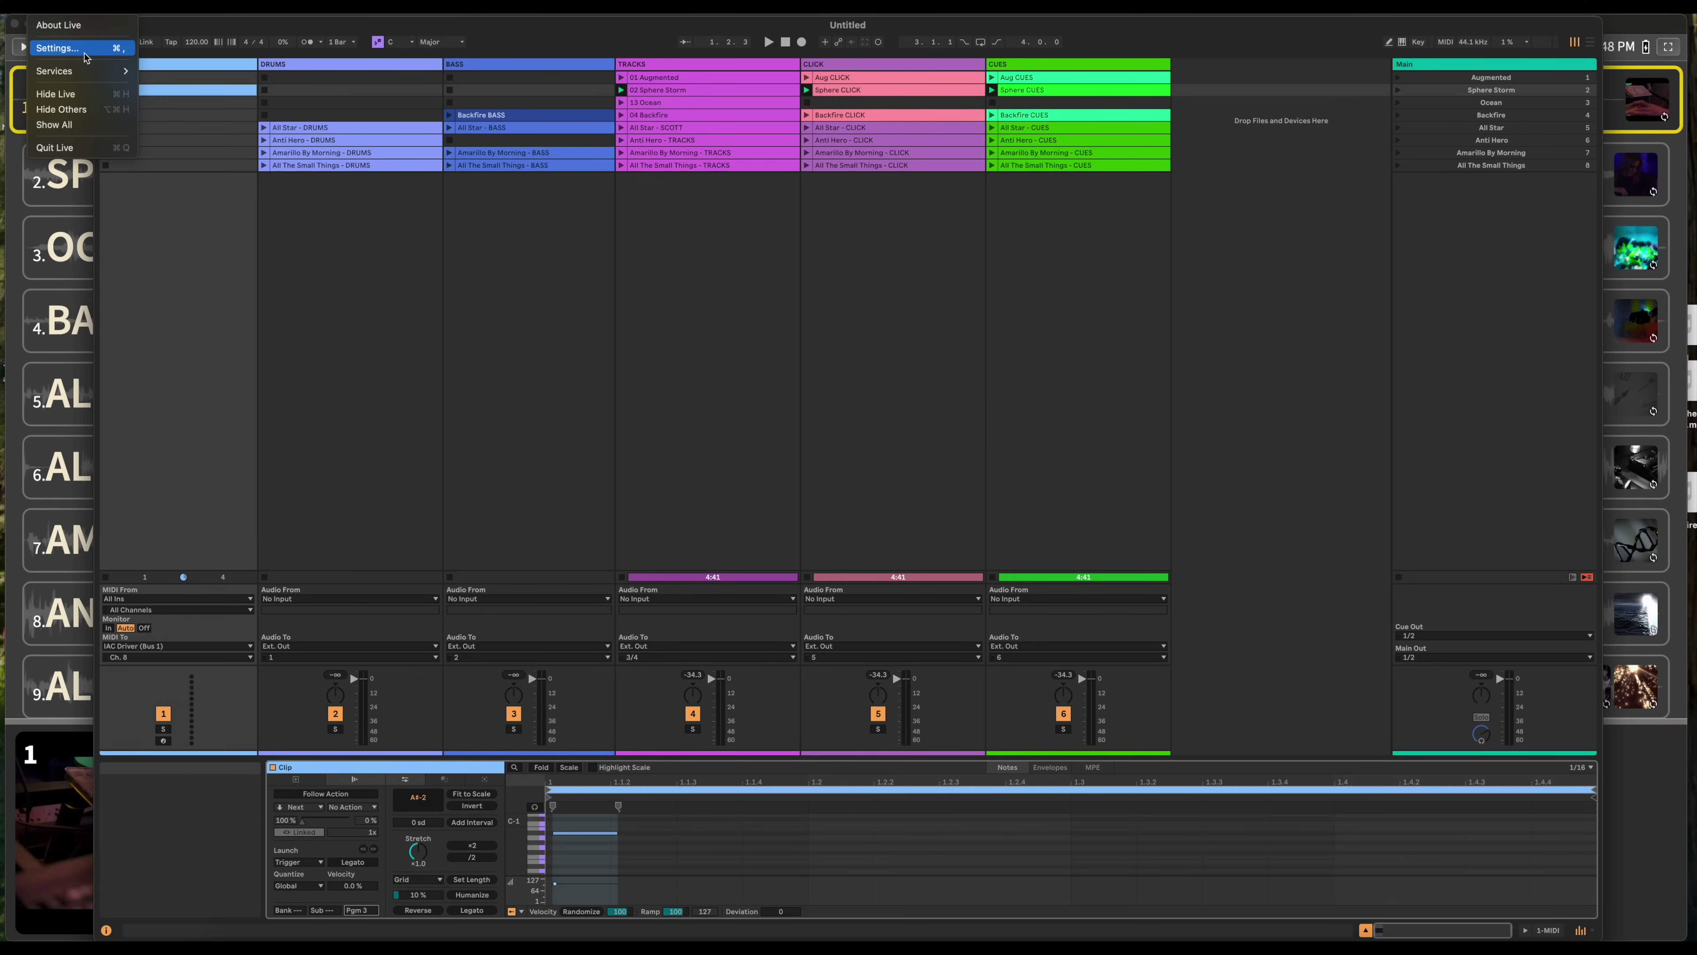
click(58, 48)
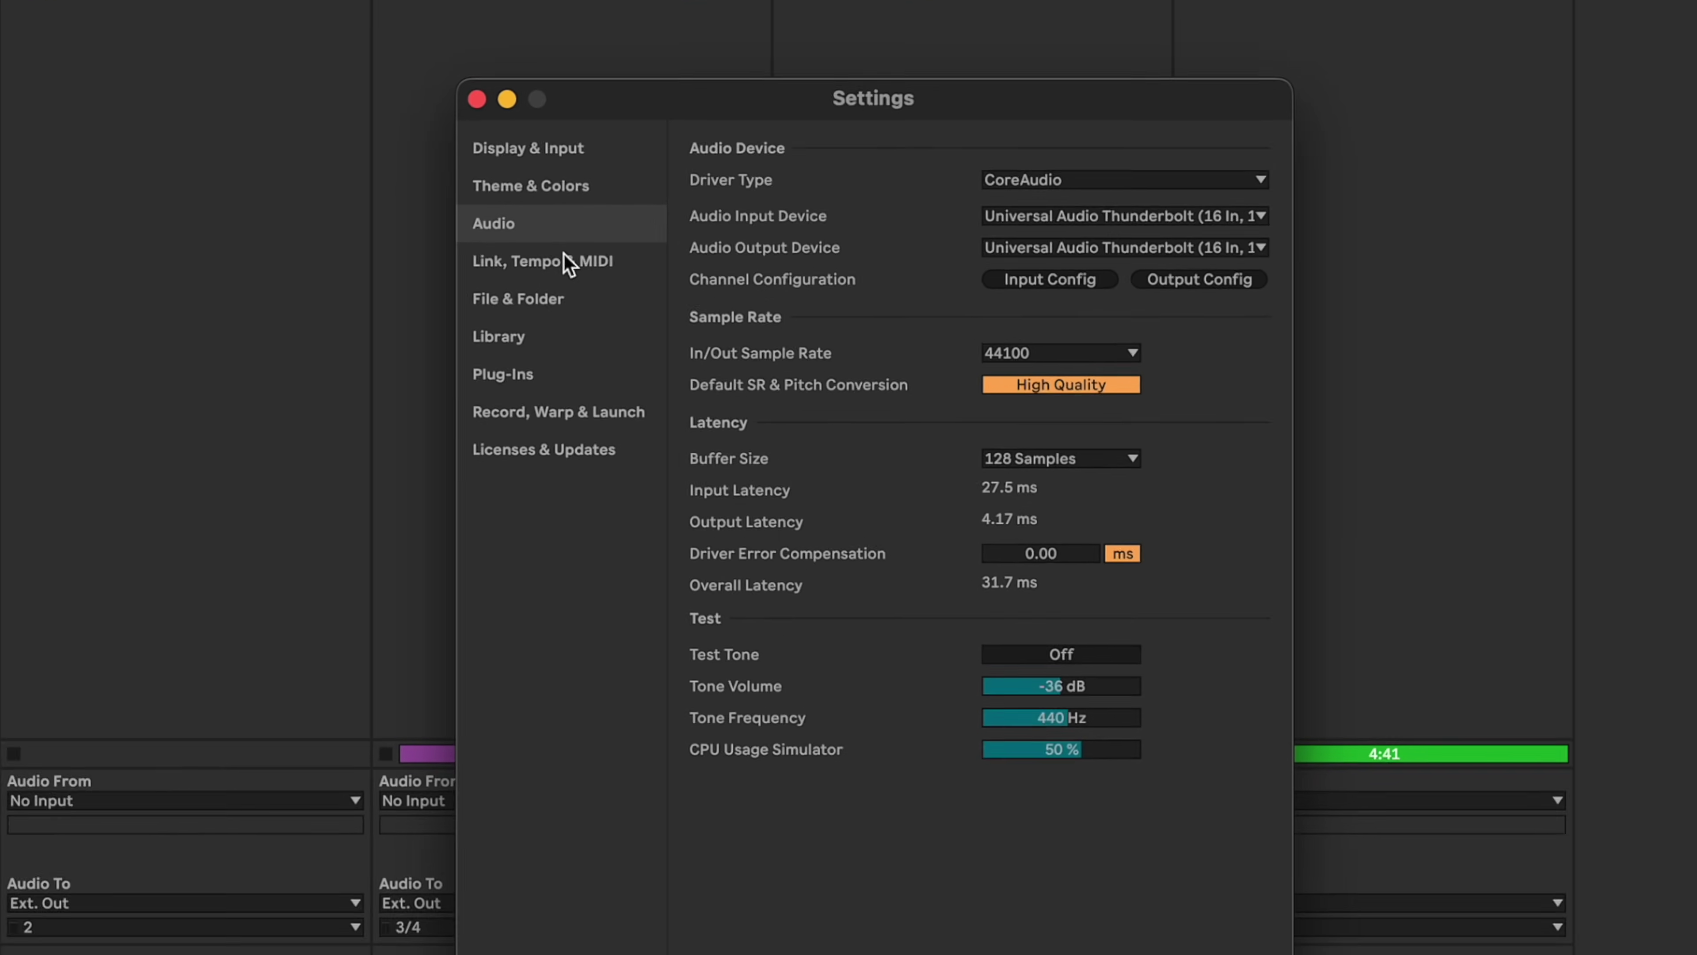
click(525, 225)
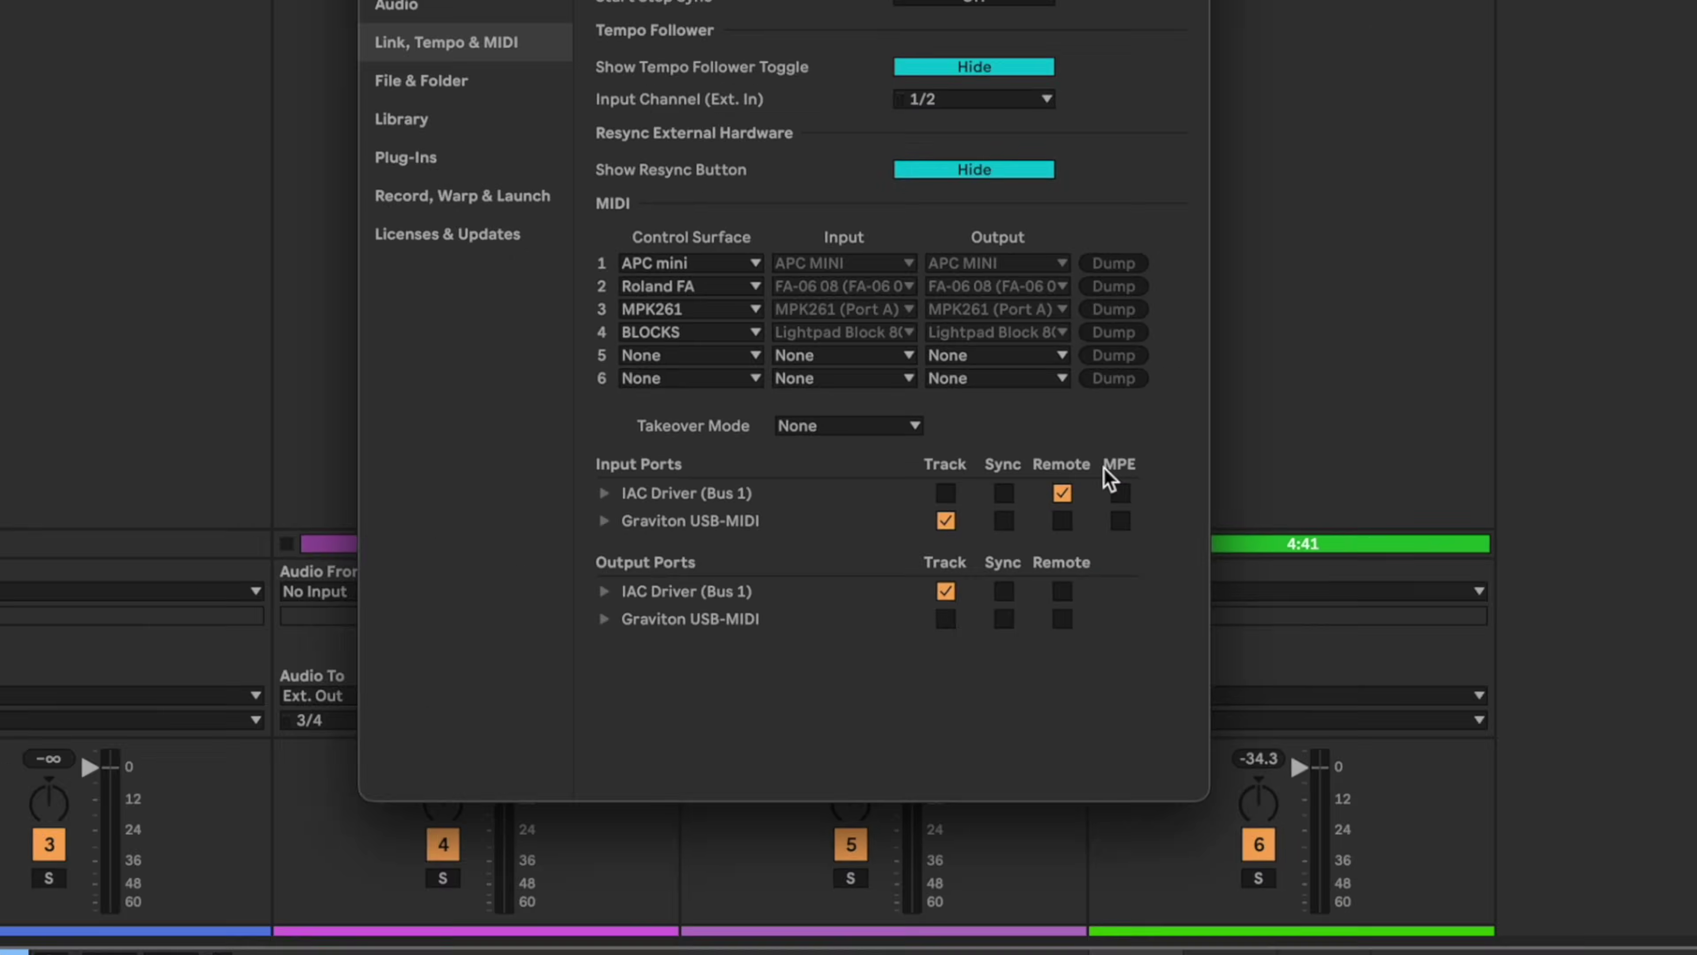
key(Escape)
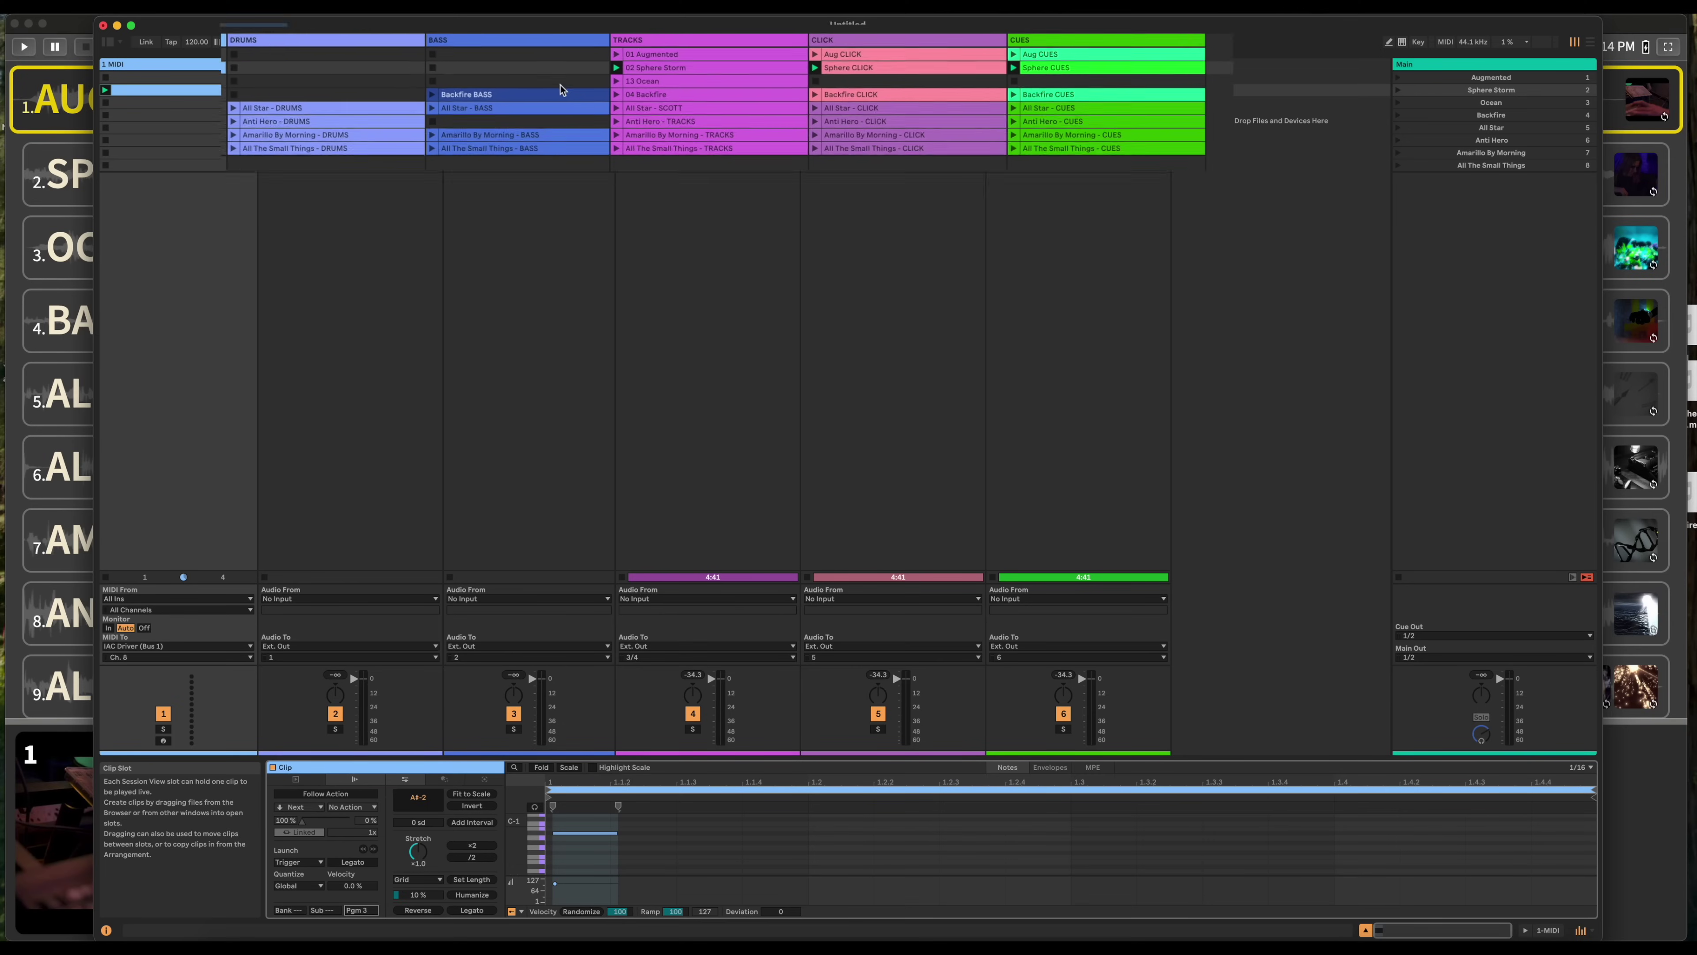
Select the BASS, TRACKS, CLICK and CUES tracks in turn to examine their clips and audio output routing.
click(443, 71)
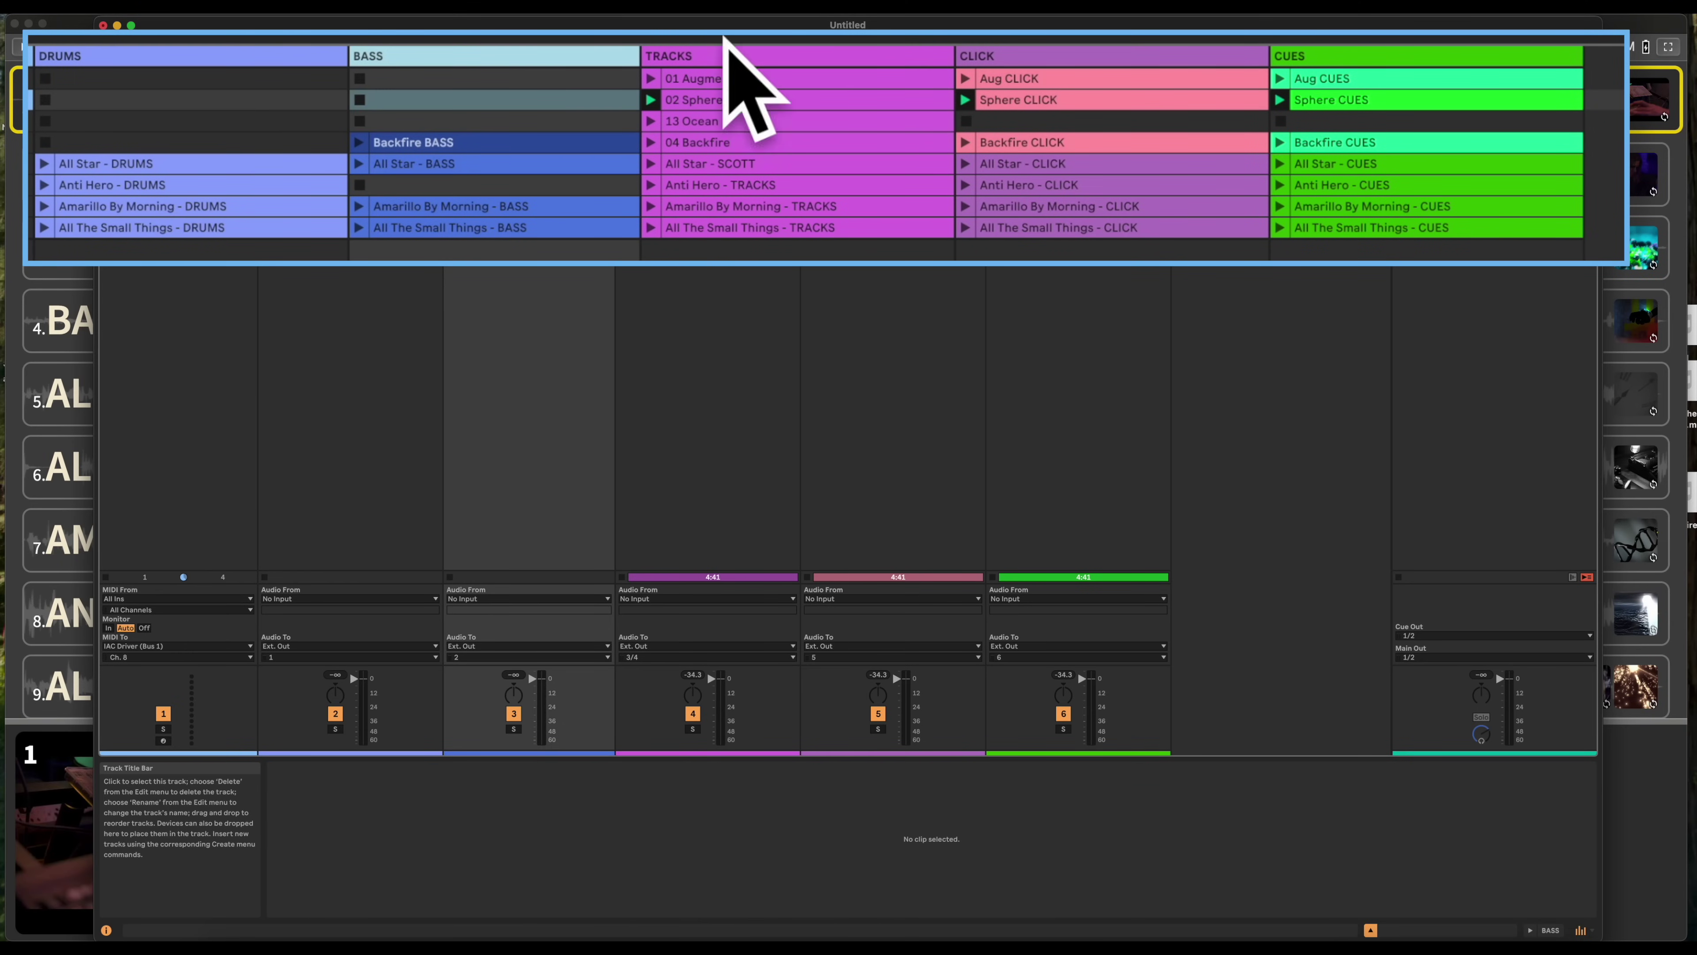
click(816, 60)
click(1032, 59)
click(1382, 60)
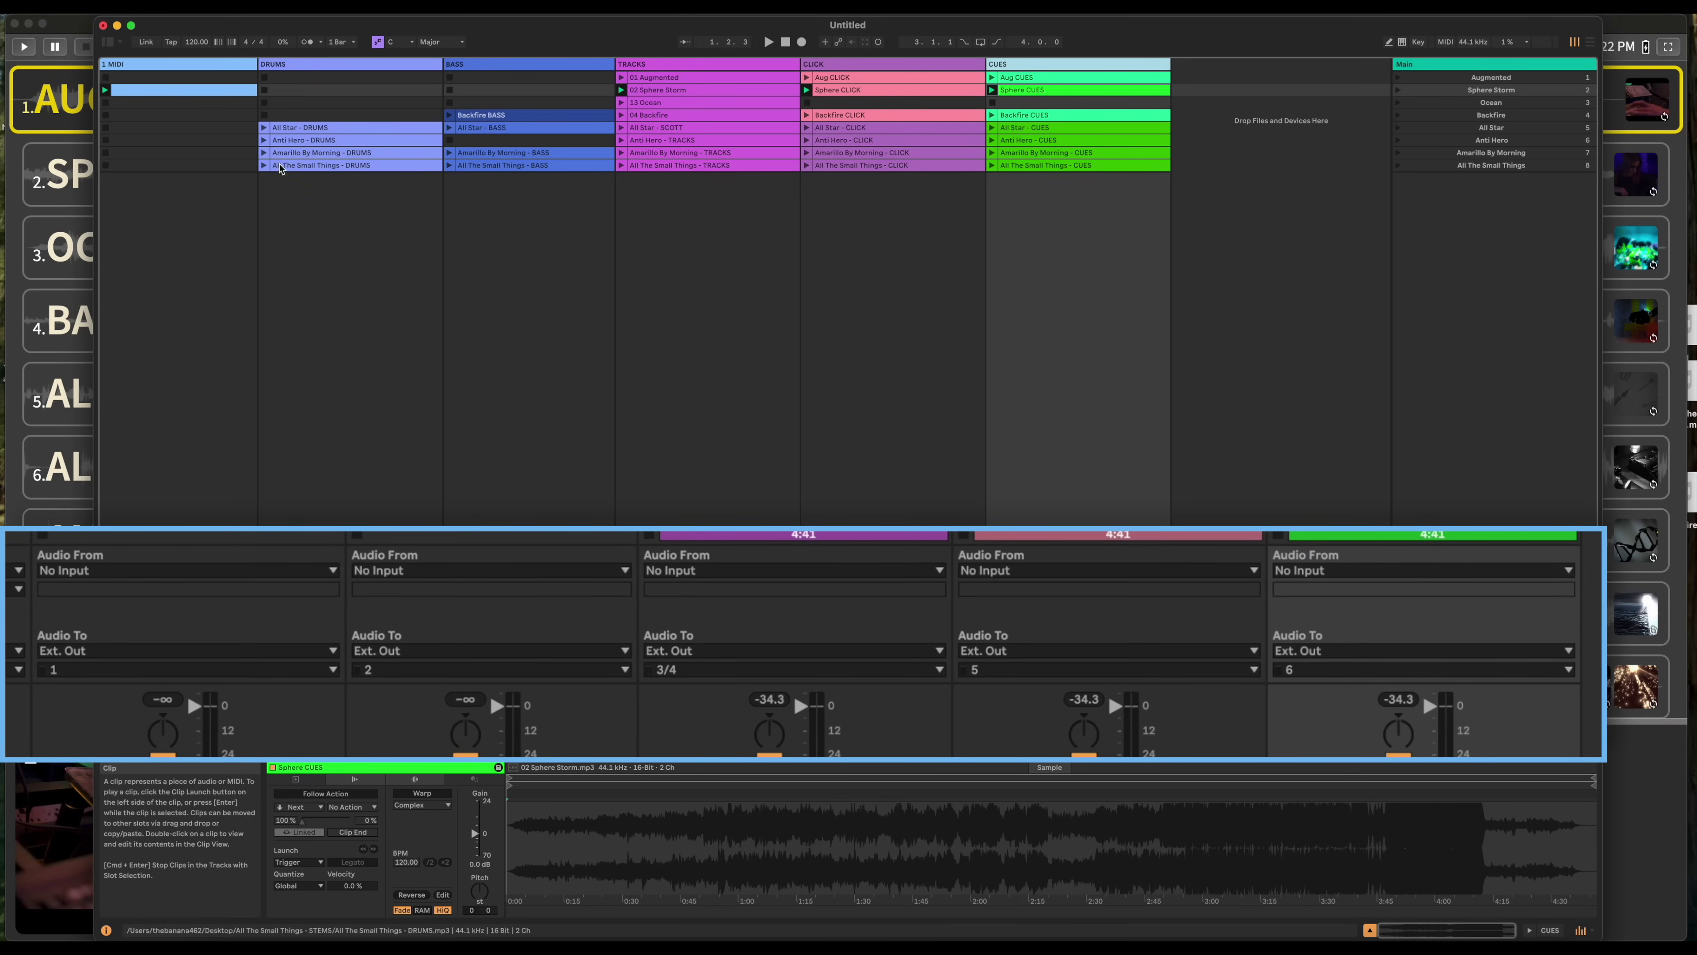
Select the 1 MIDI track and cut the existing clip from its second slot.
click(308, 66)
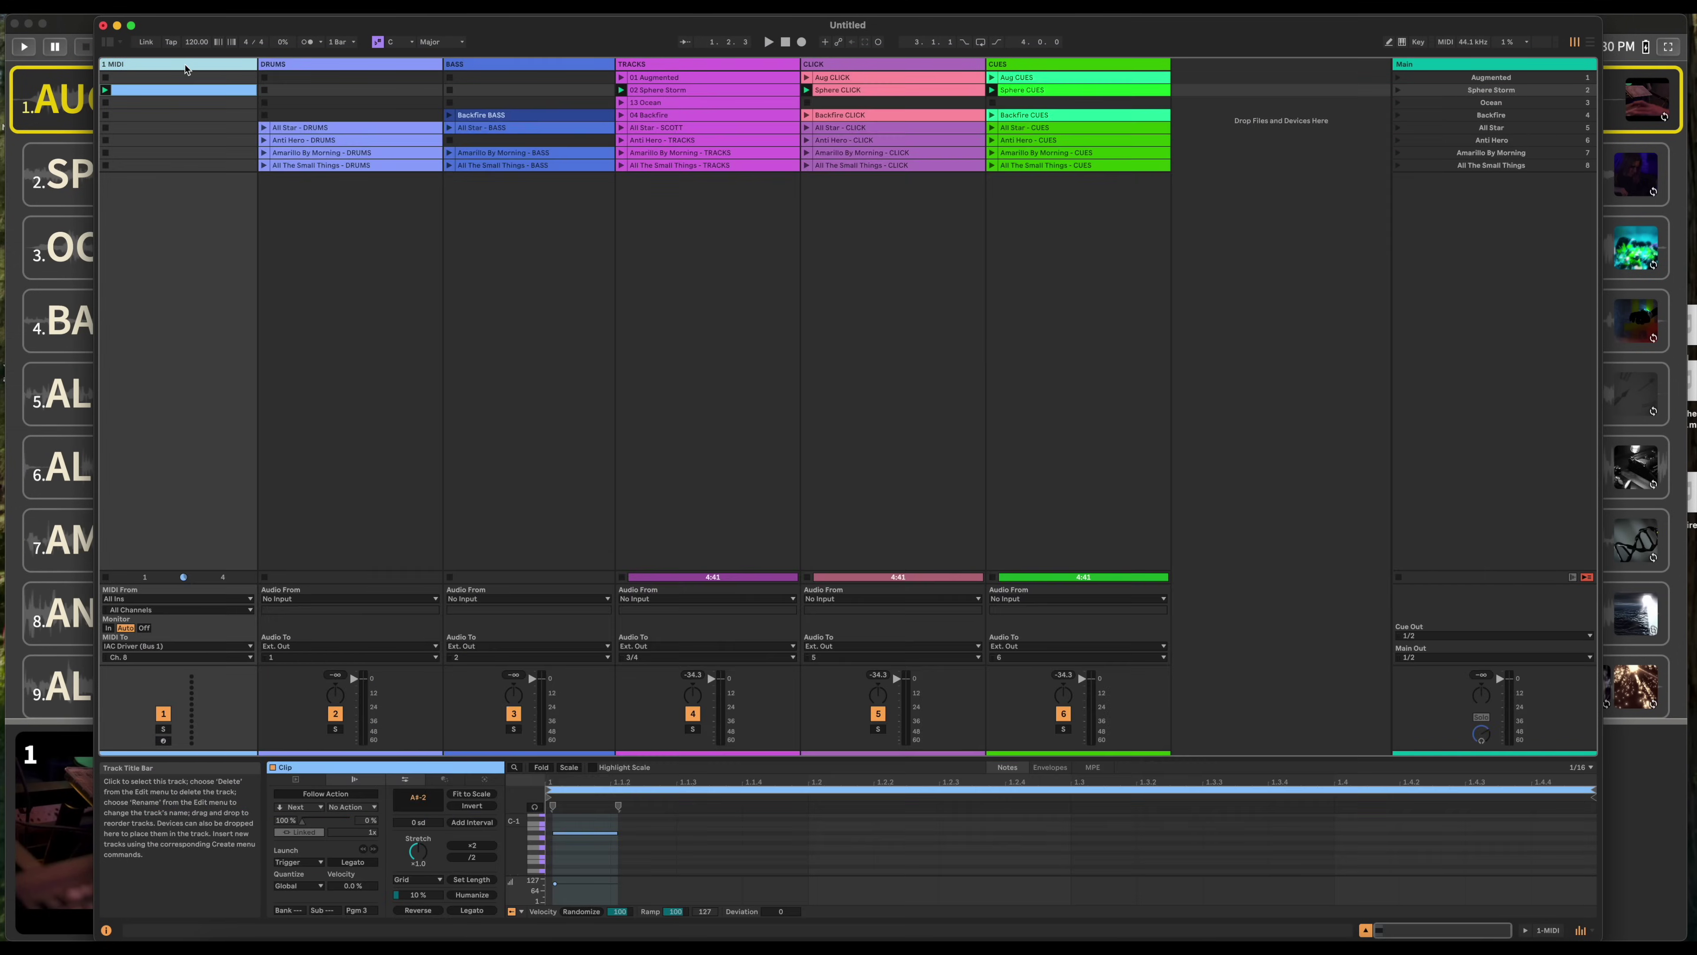
click(190, 63)
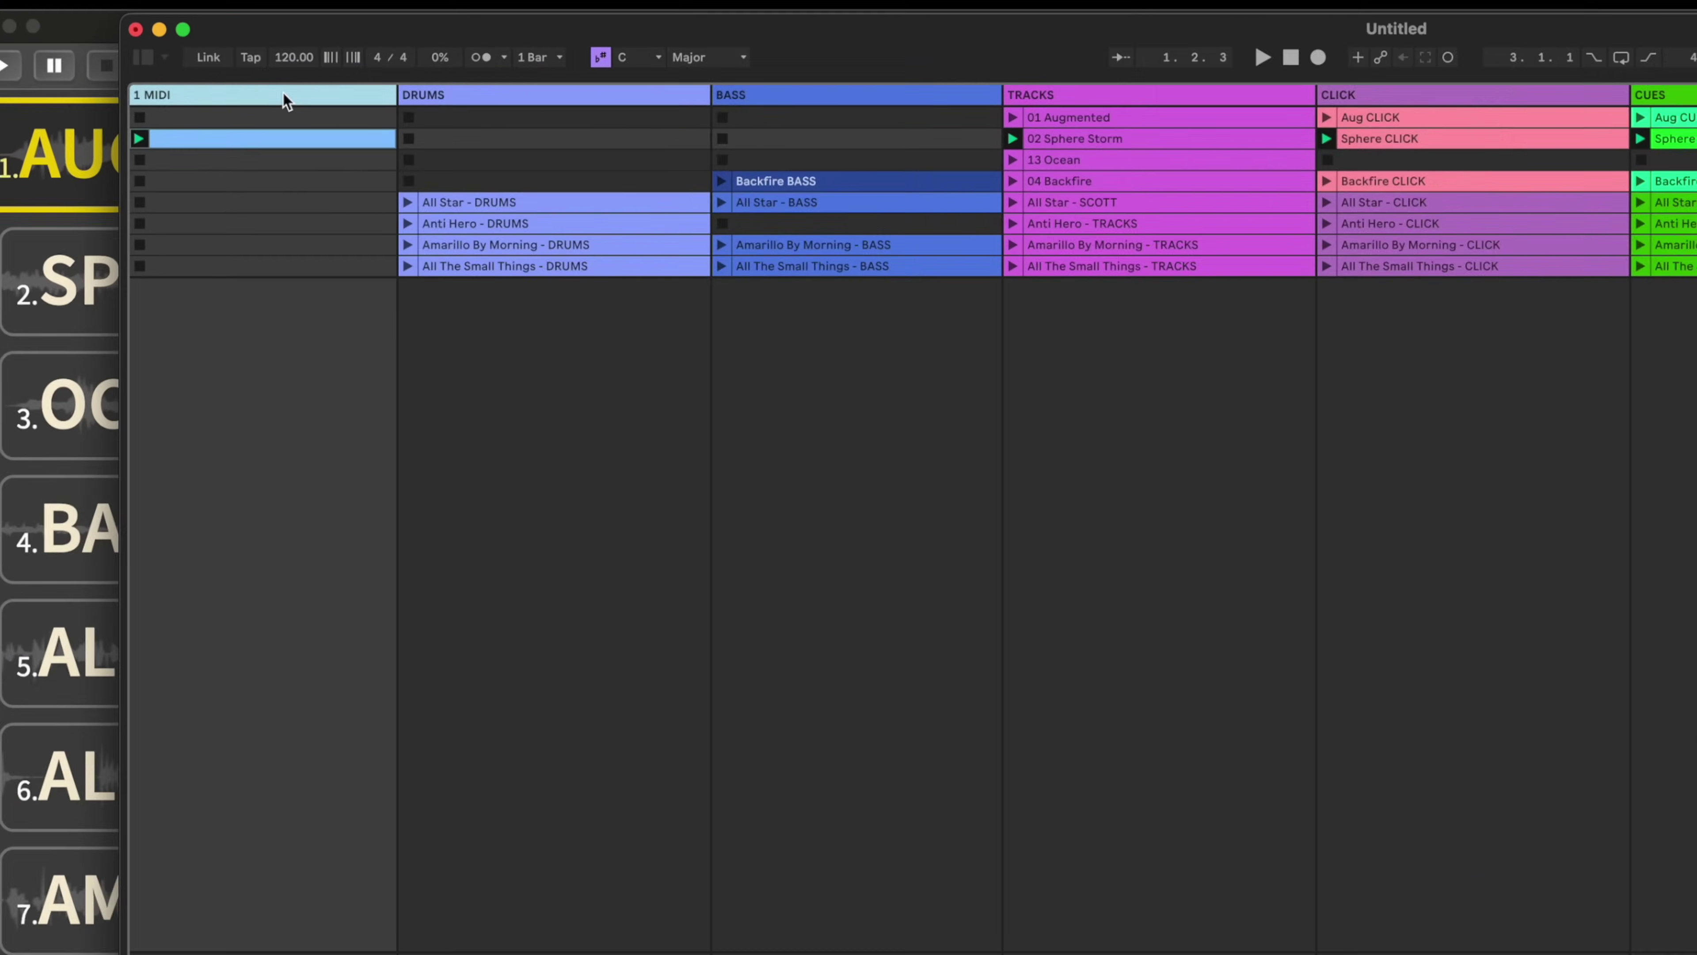
right_click(238, 141)
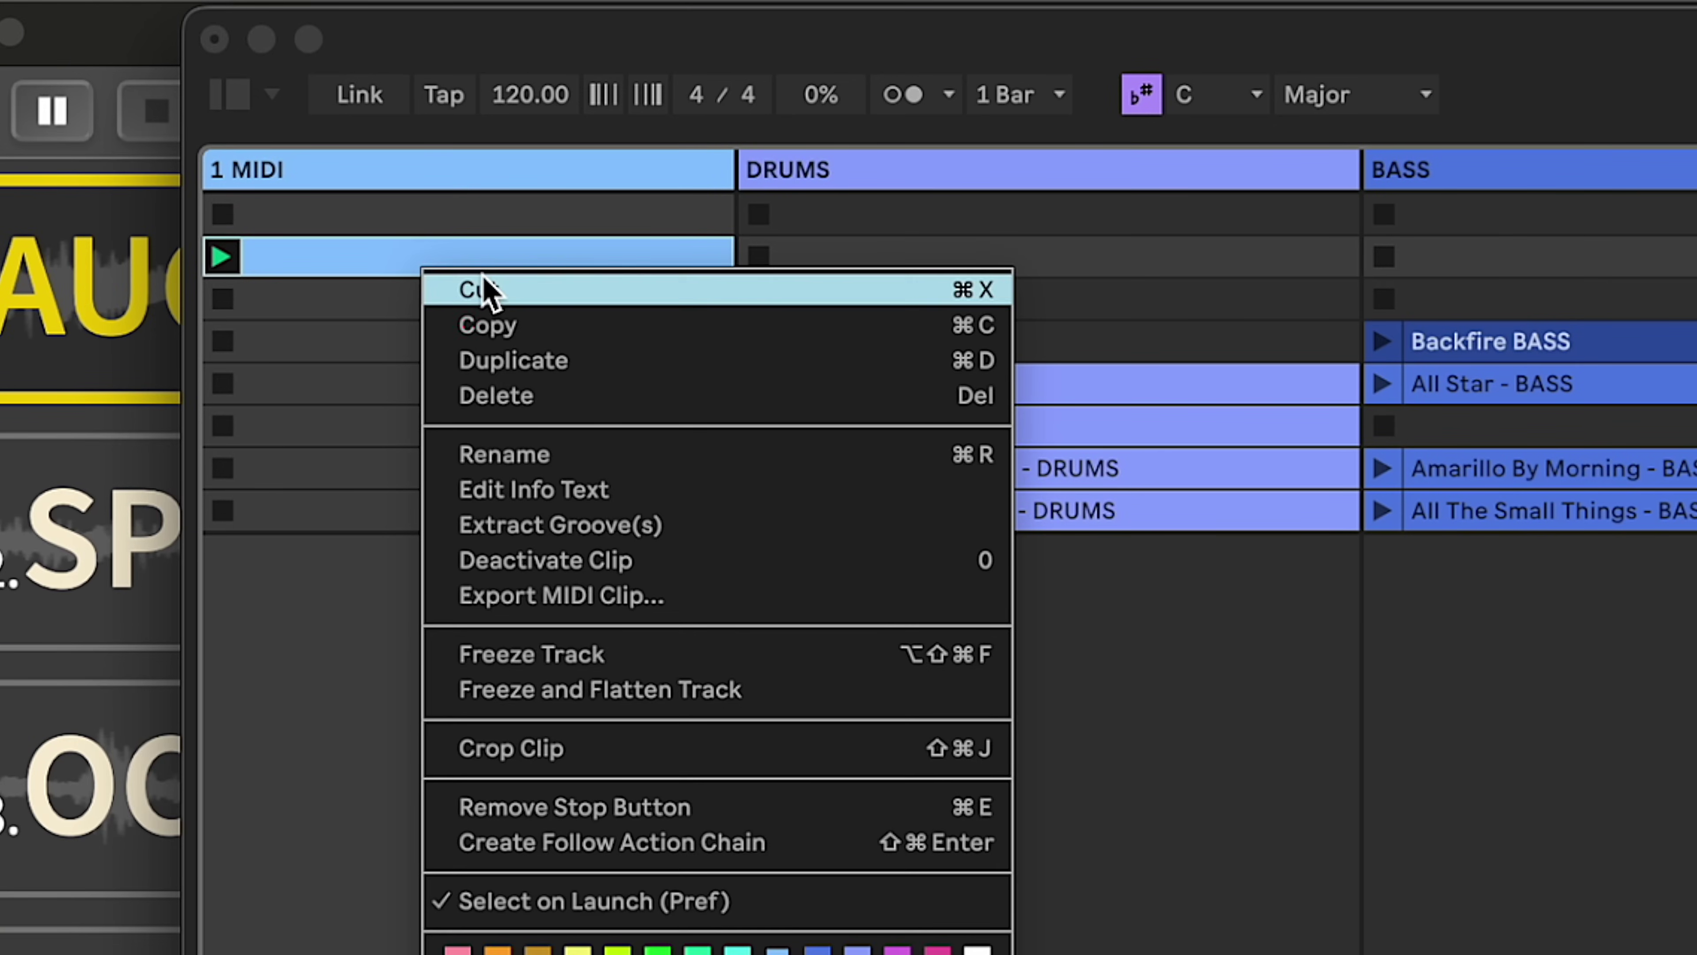
click(485, 291)
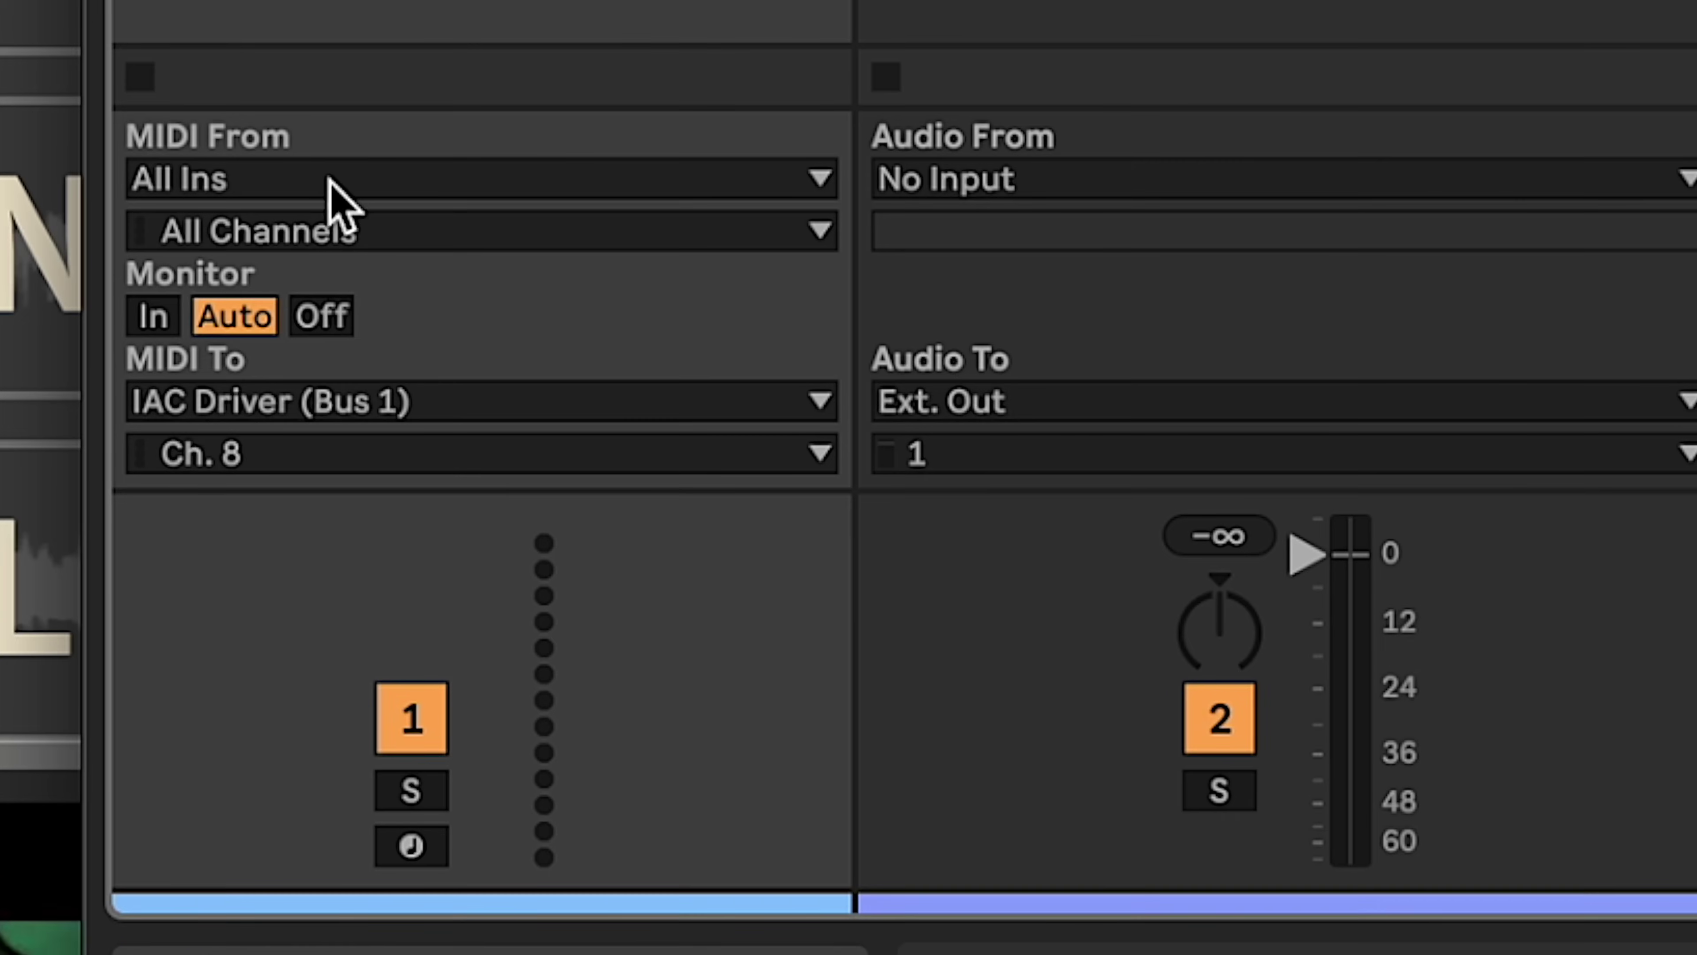
Set the 1 MIDI track's MIDI From to No Input and its MIDI To to IAC Driver (Bus 1) on Ch. 8.
click(337, 179)
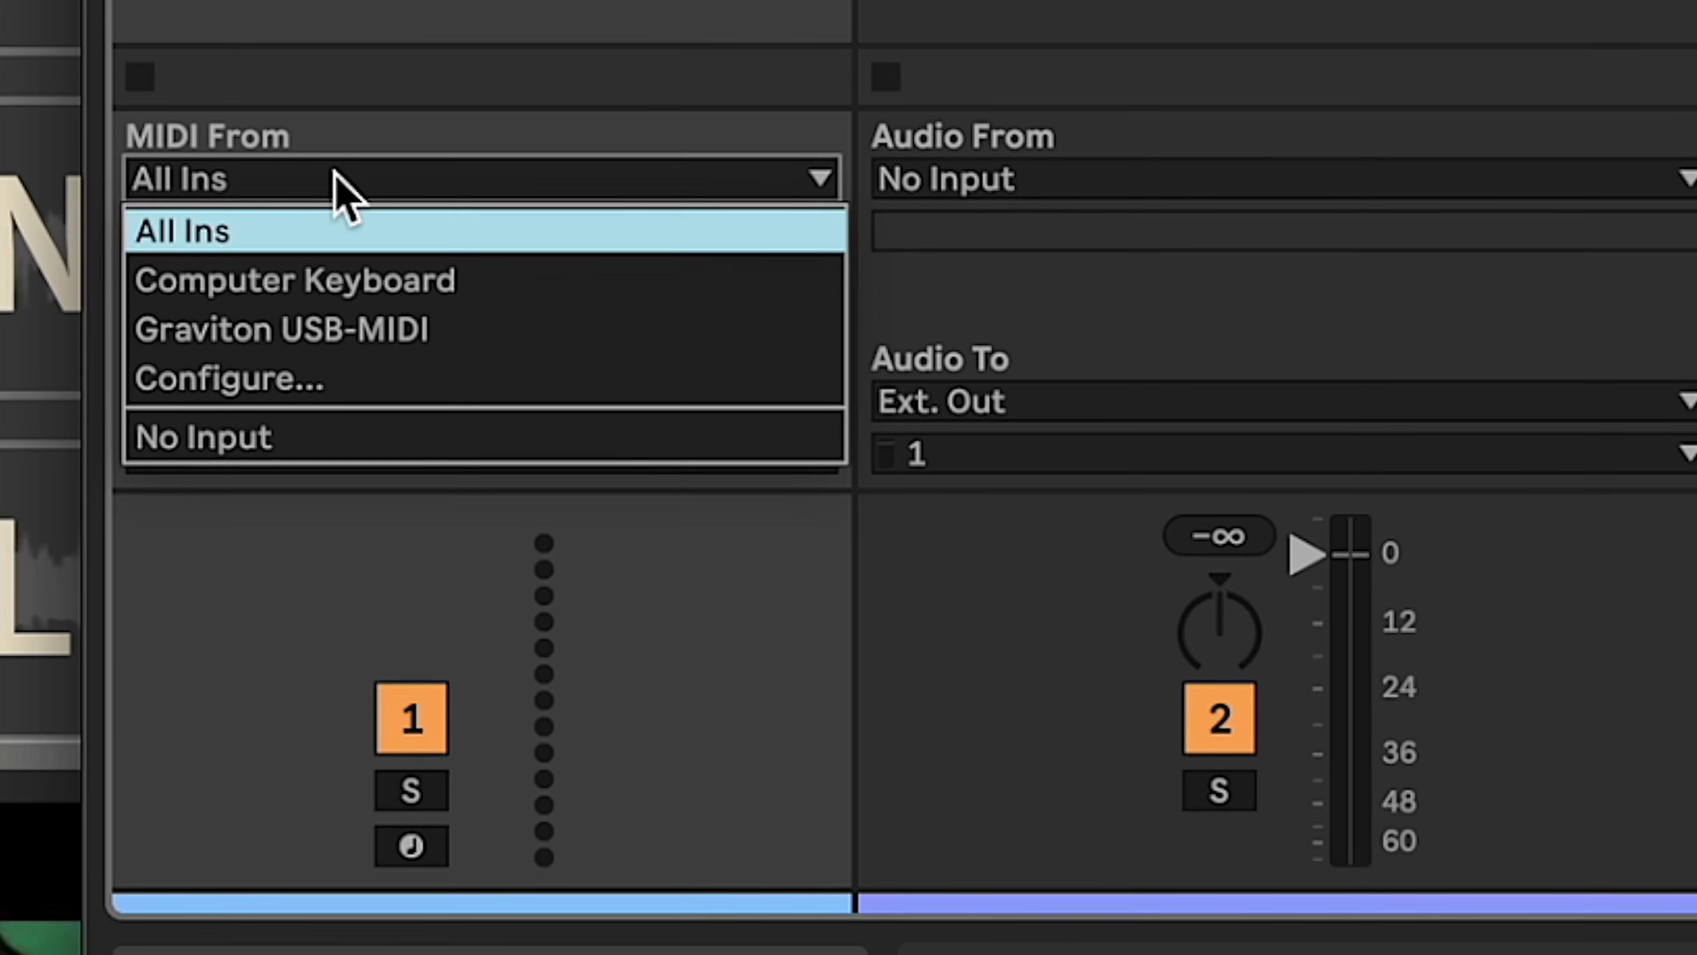
click(299, 438)
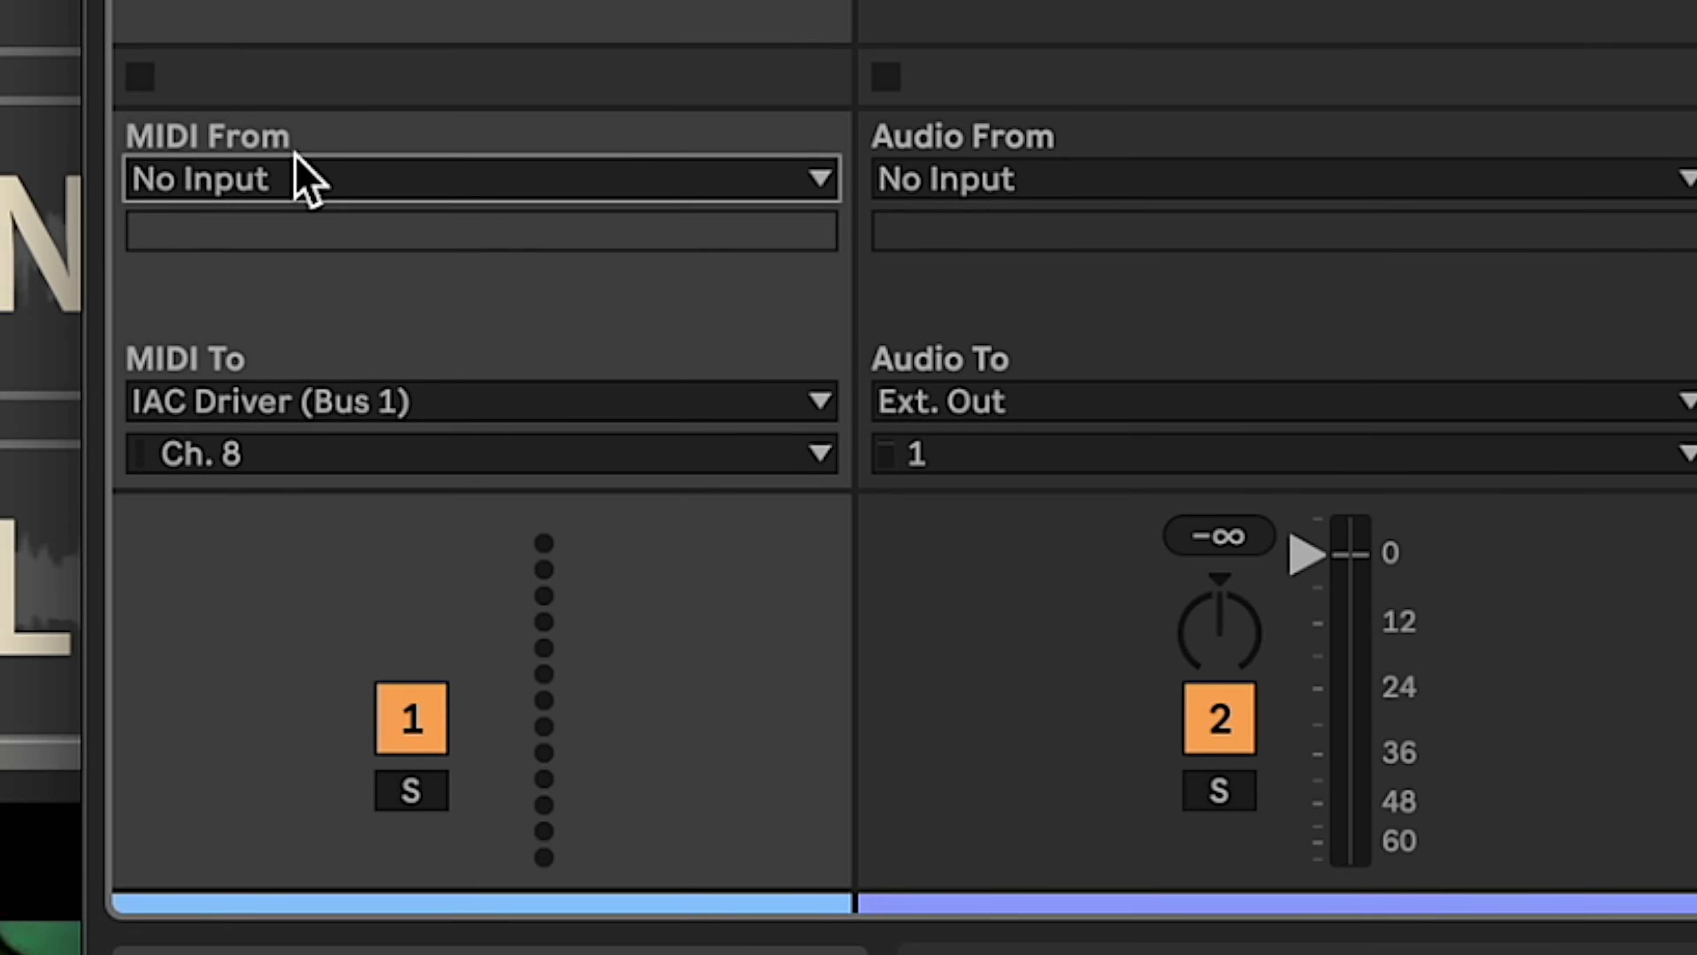
click(443, 401)
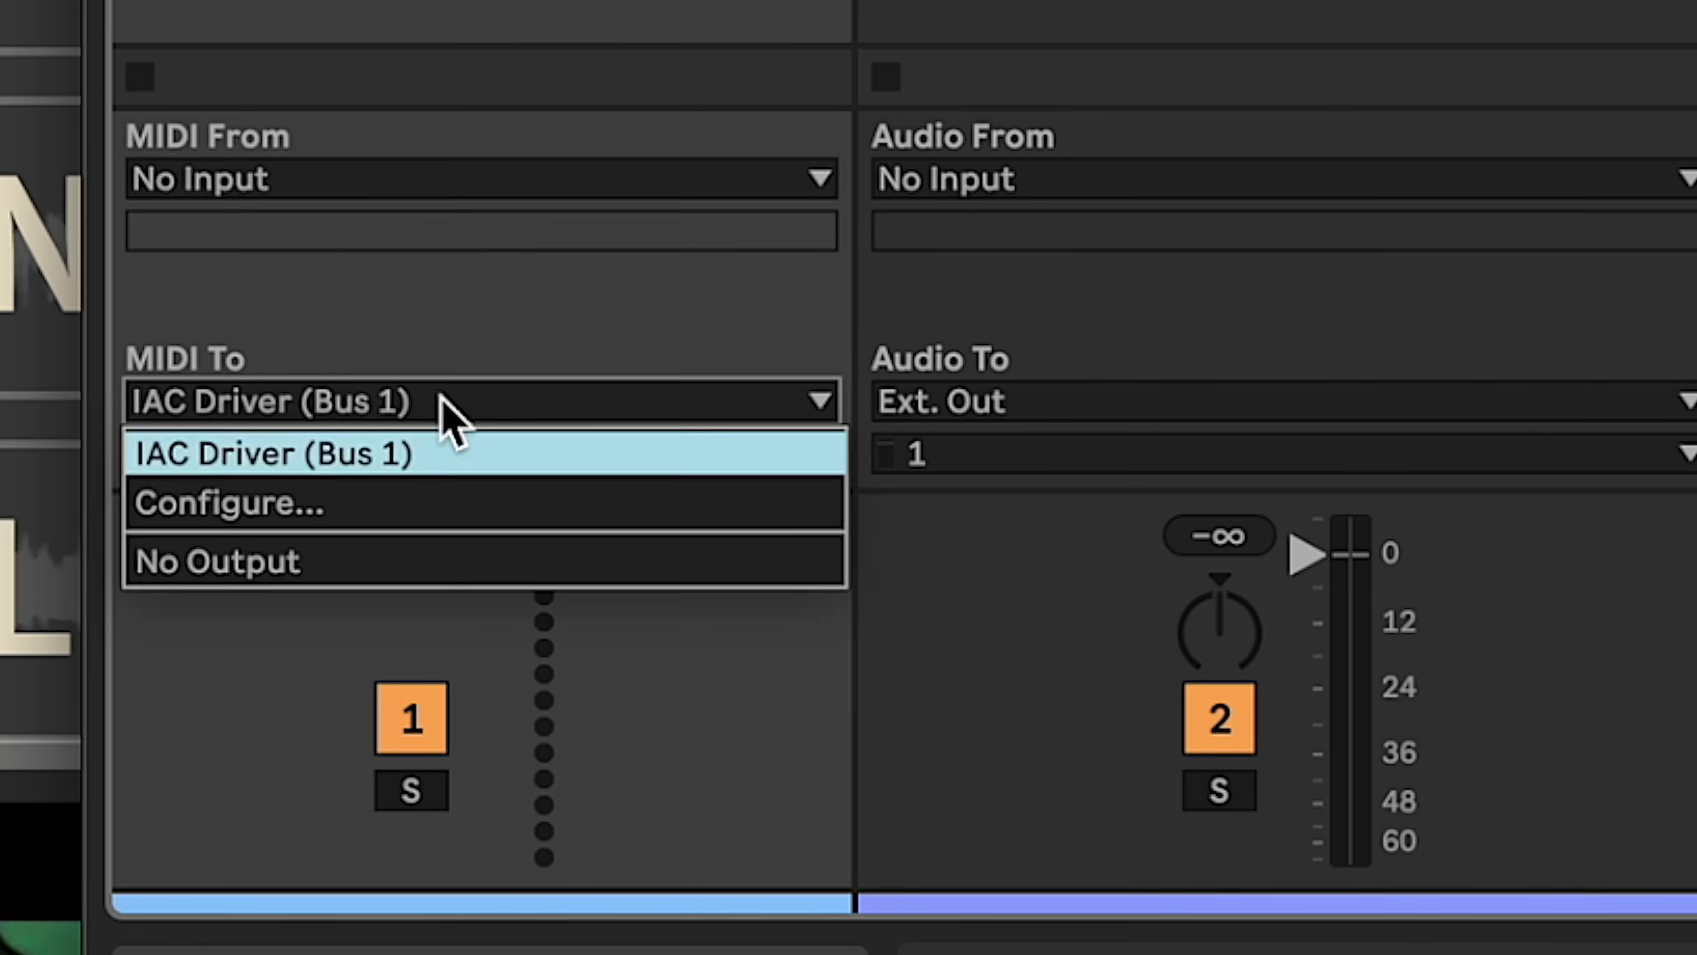
click(509, 459)
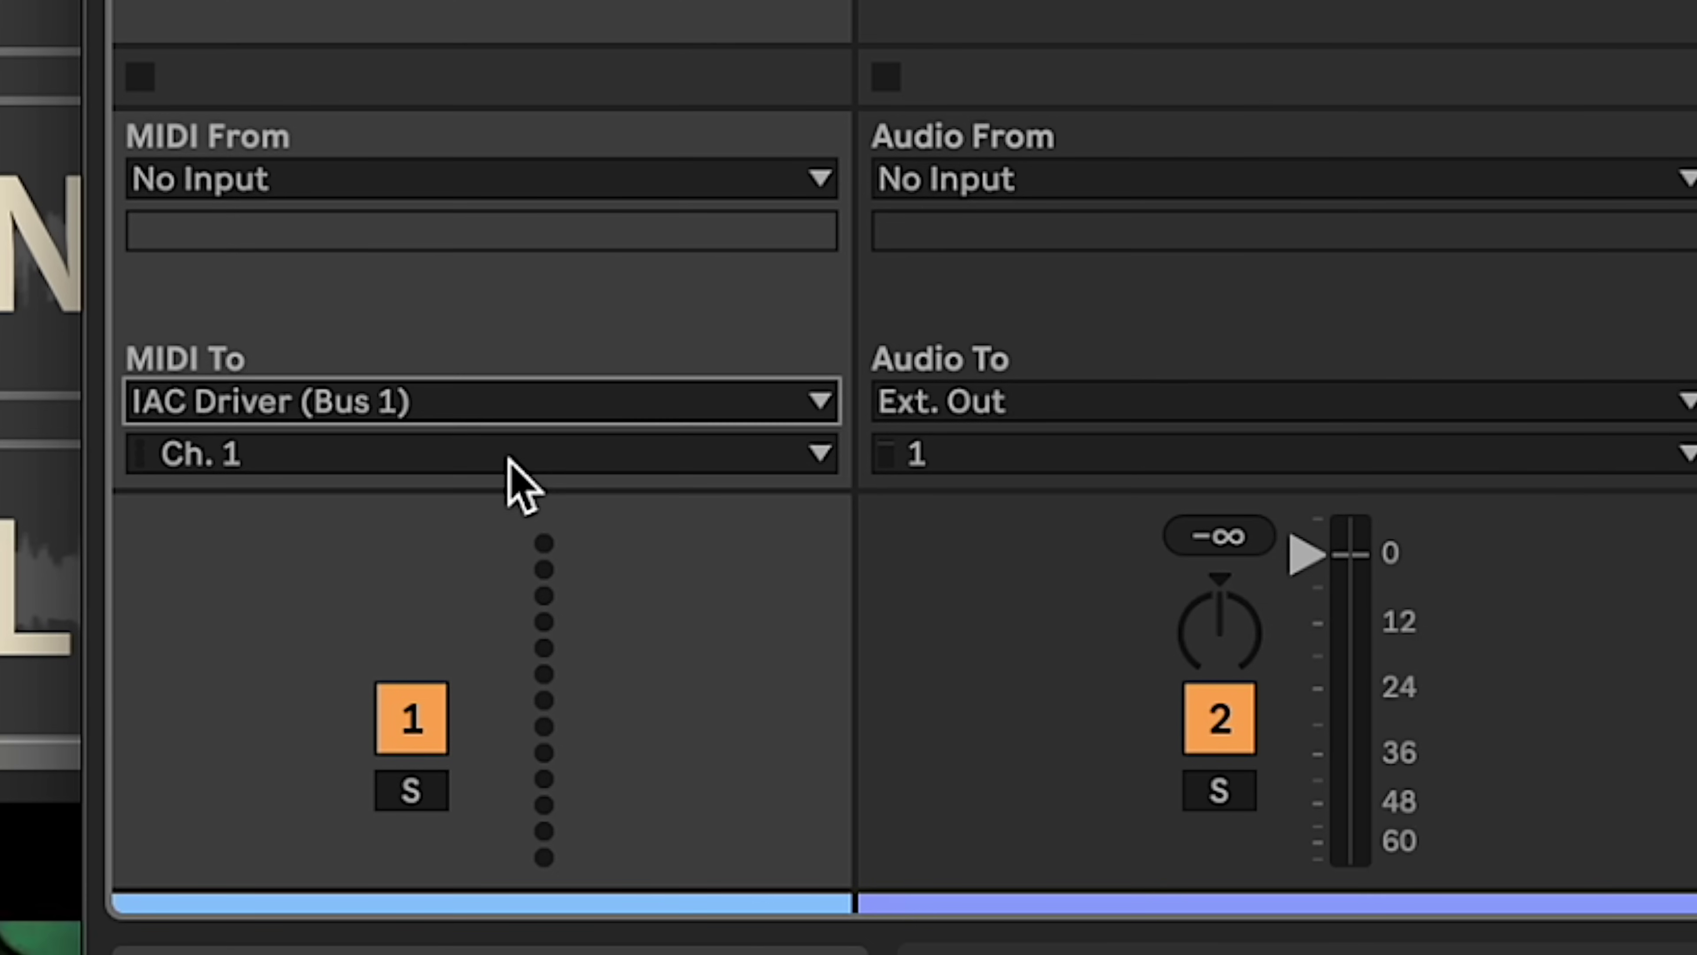
click(429, 441)
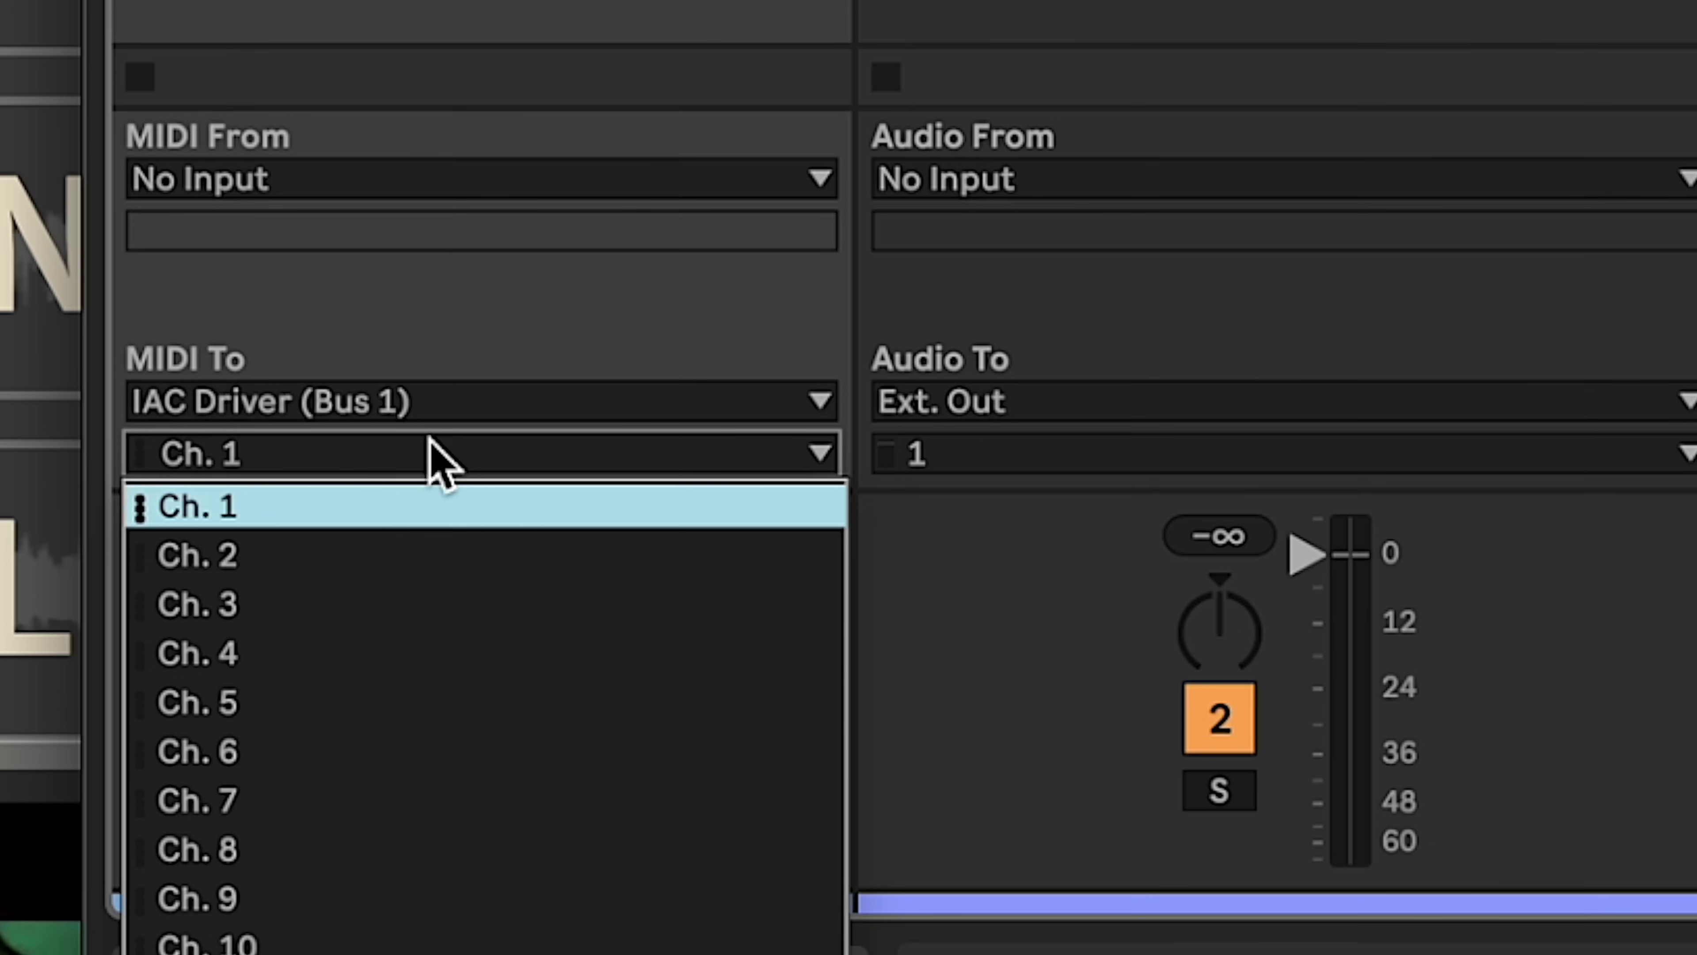
click(329, 856)
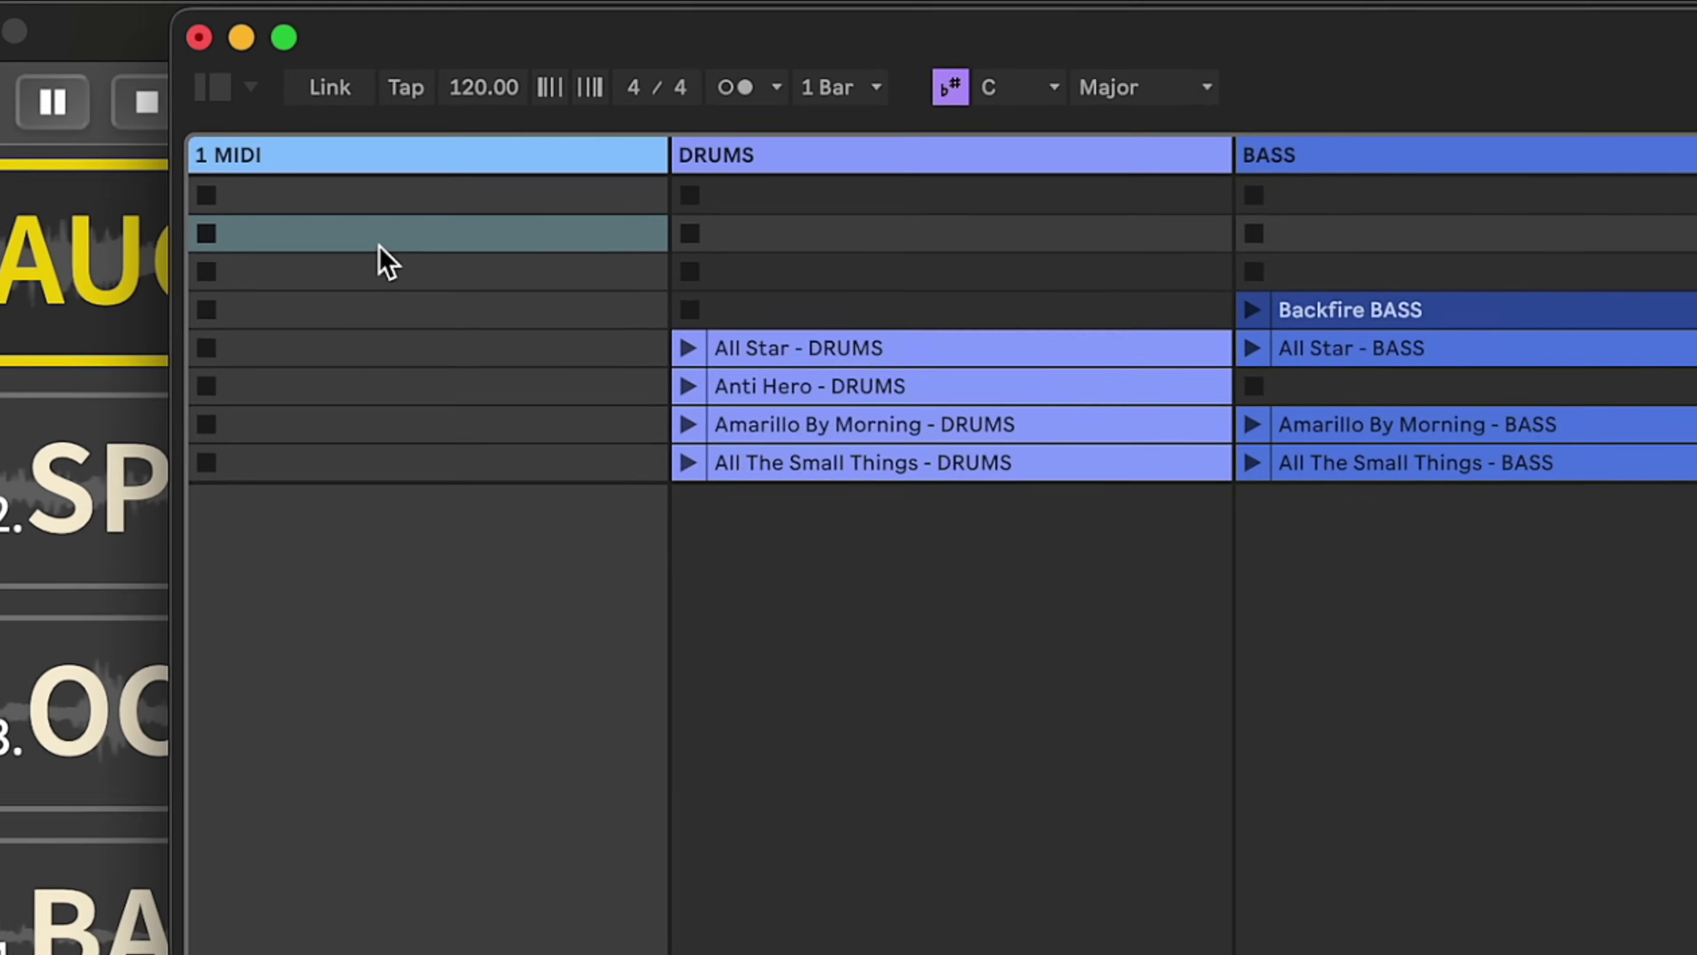
Create a MIDI clip in the 1 MIDI track's second slot with program change 3, and launch it.
double_click(335, 240)
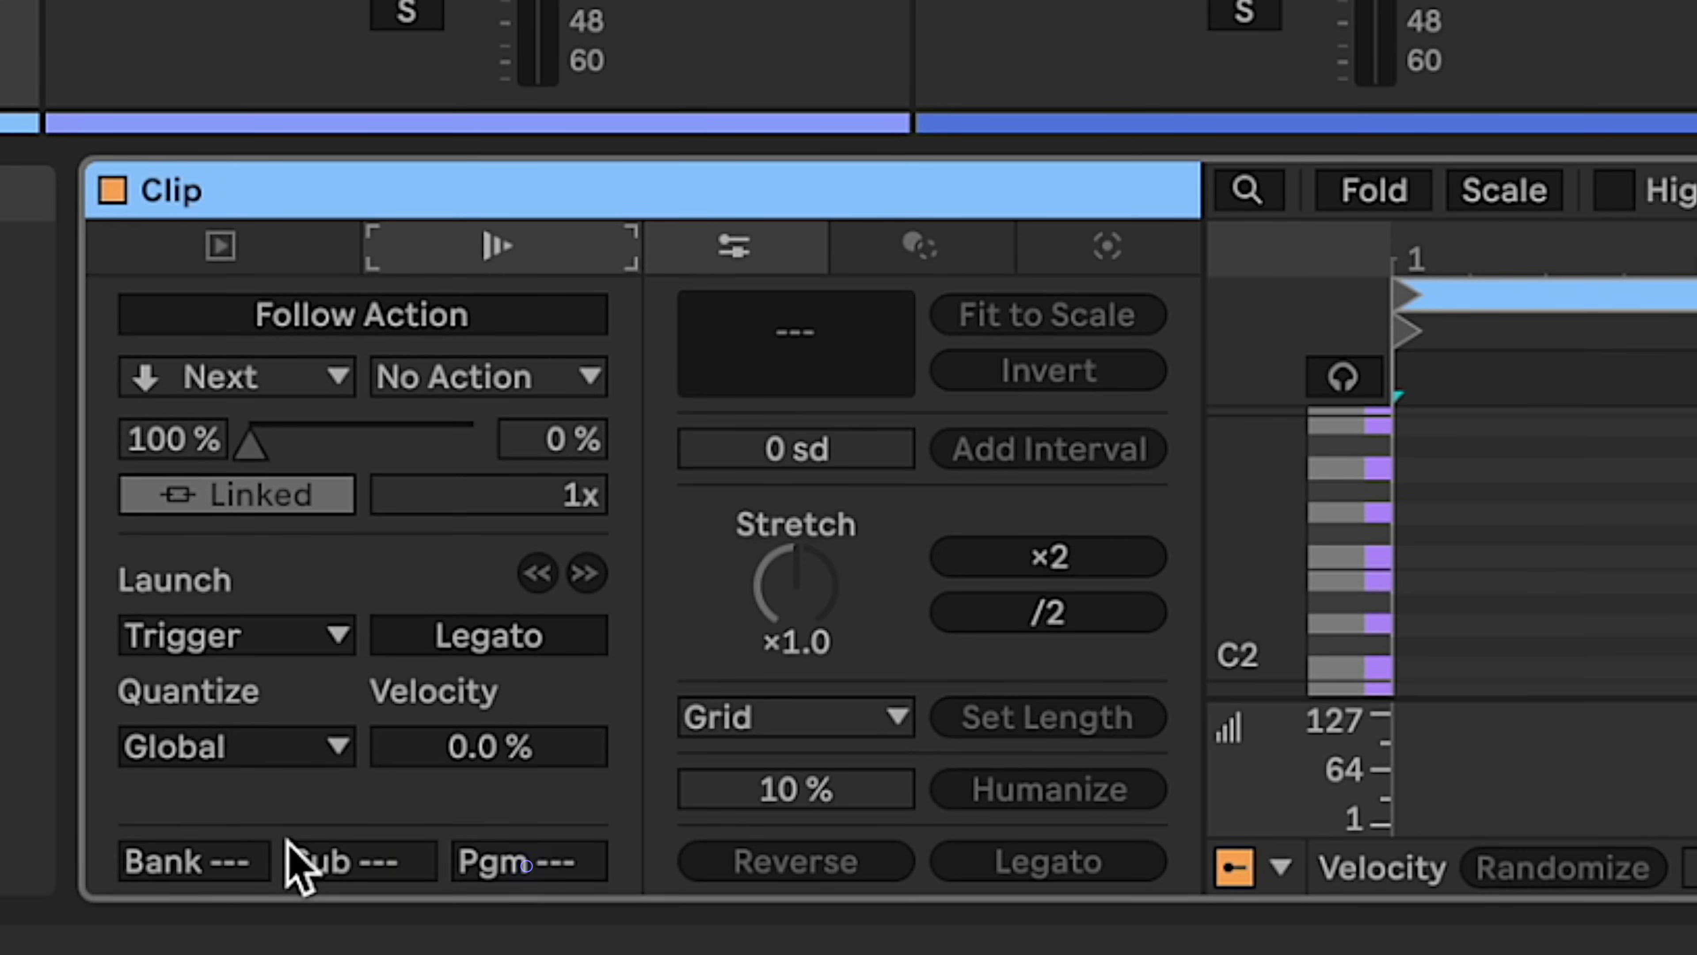
click(525, 866)
text(2)
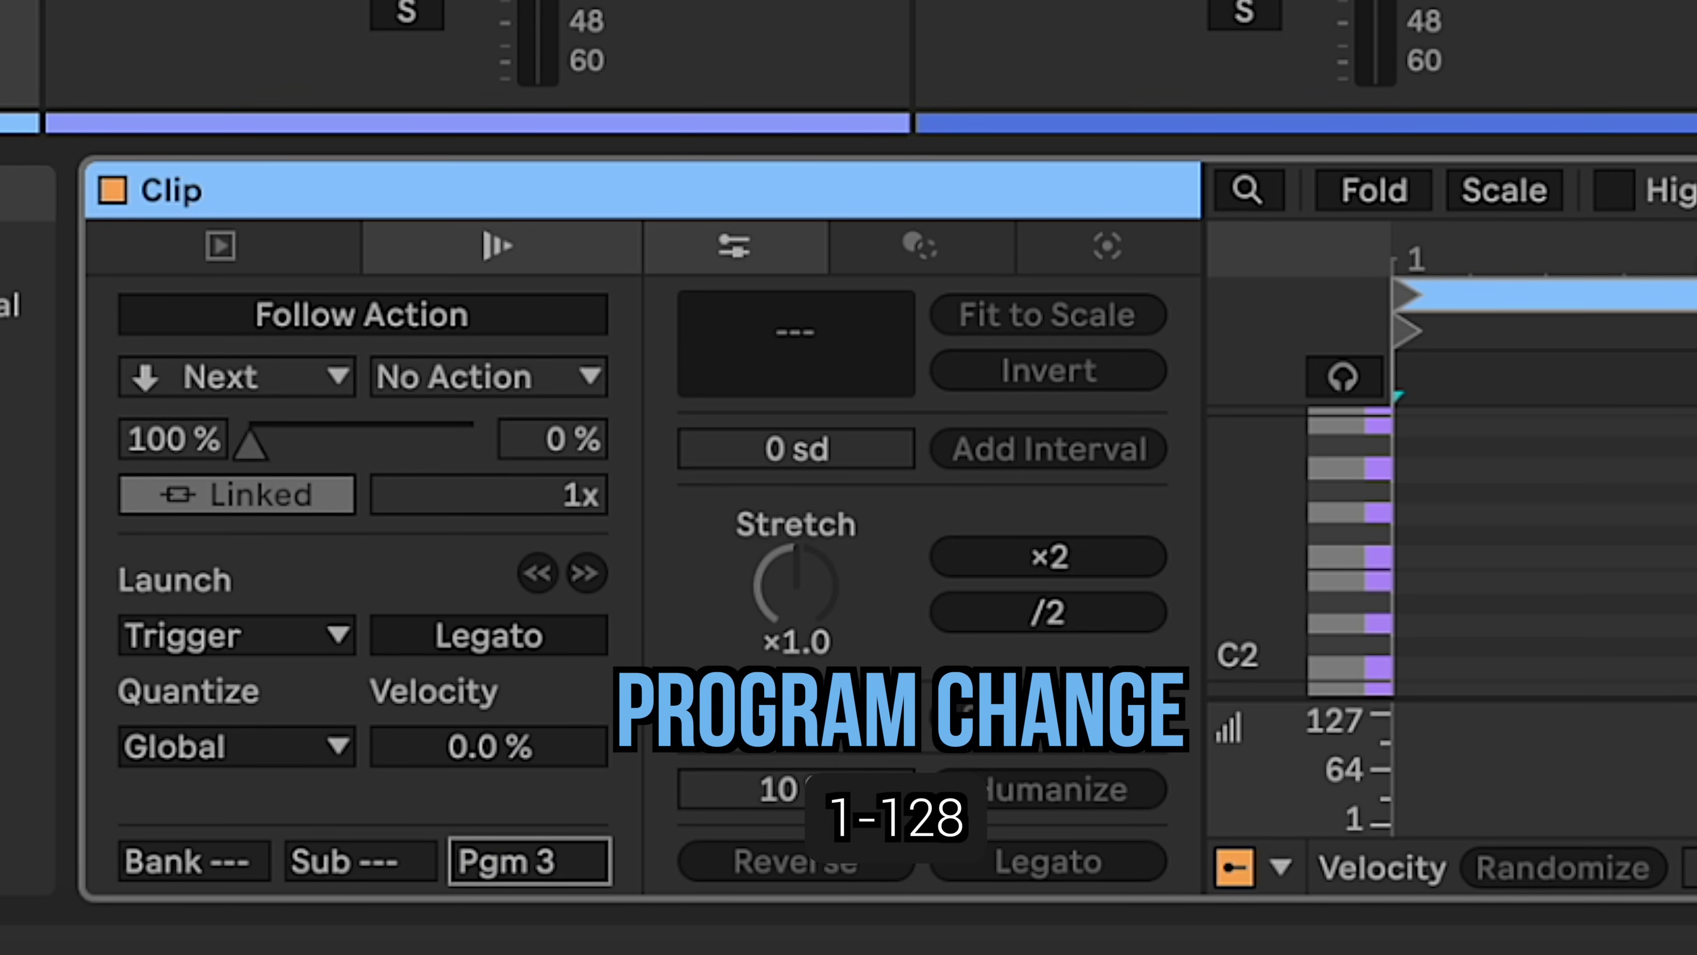
drag(576, 889, 576, 901)
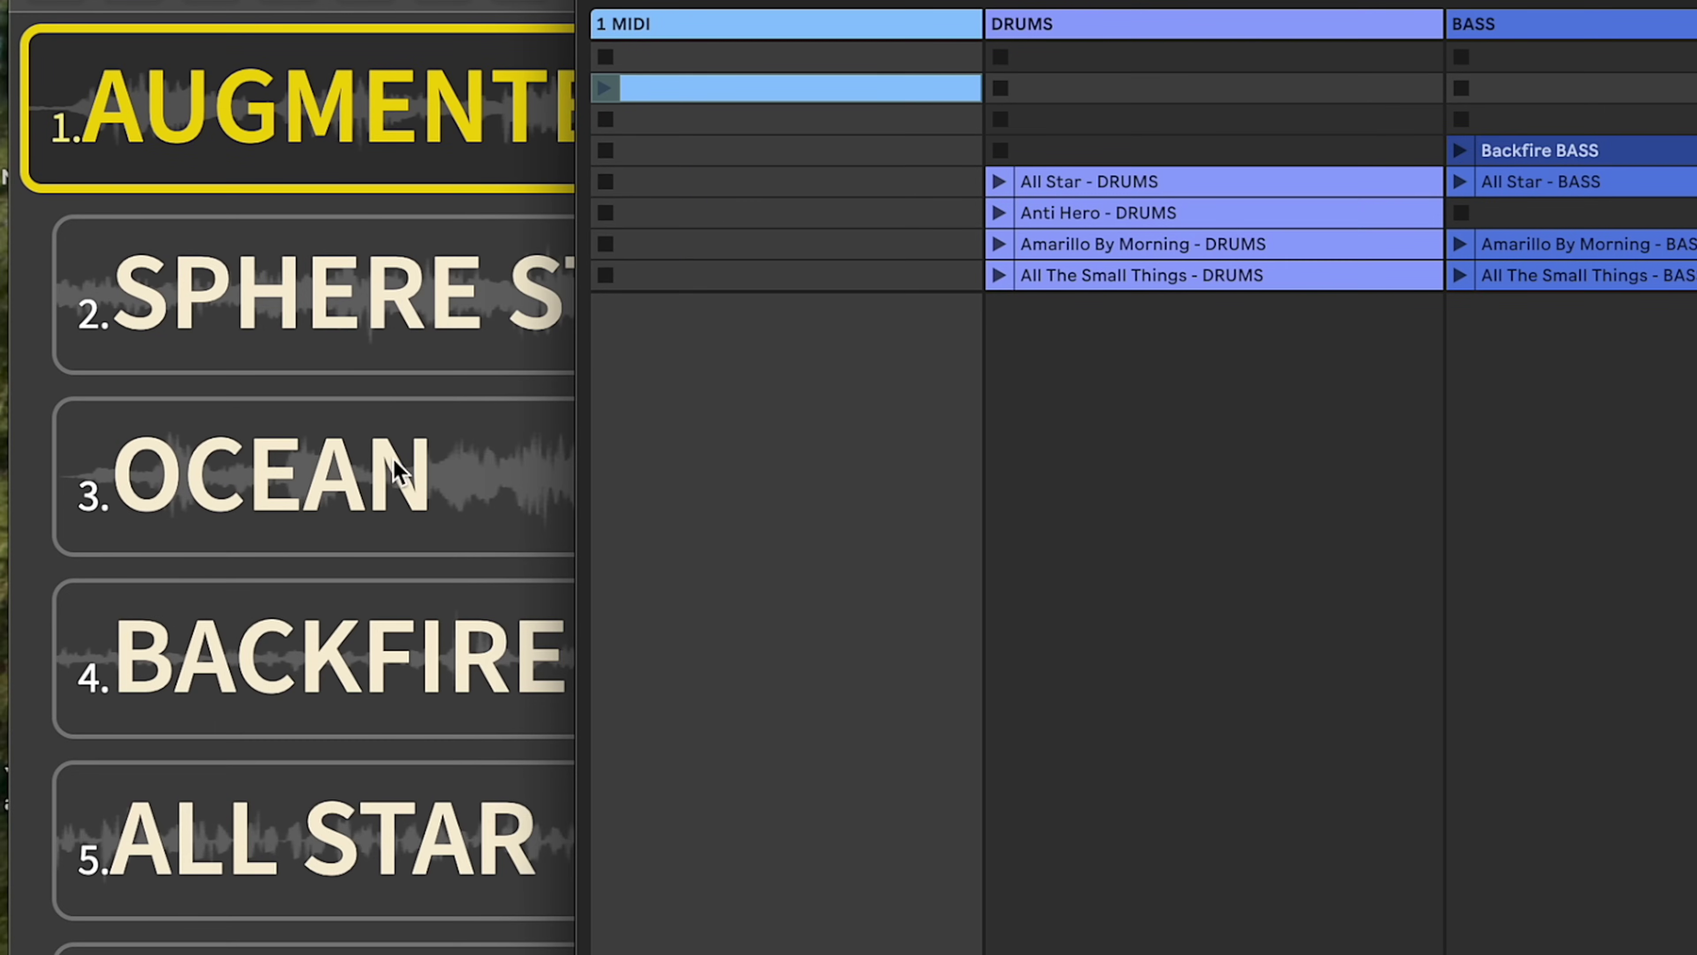
click(606, 87)
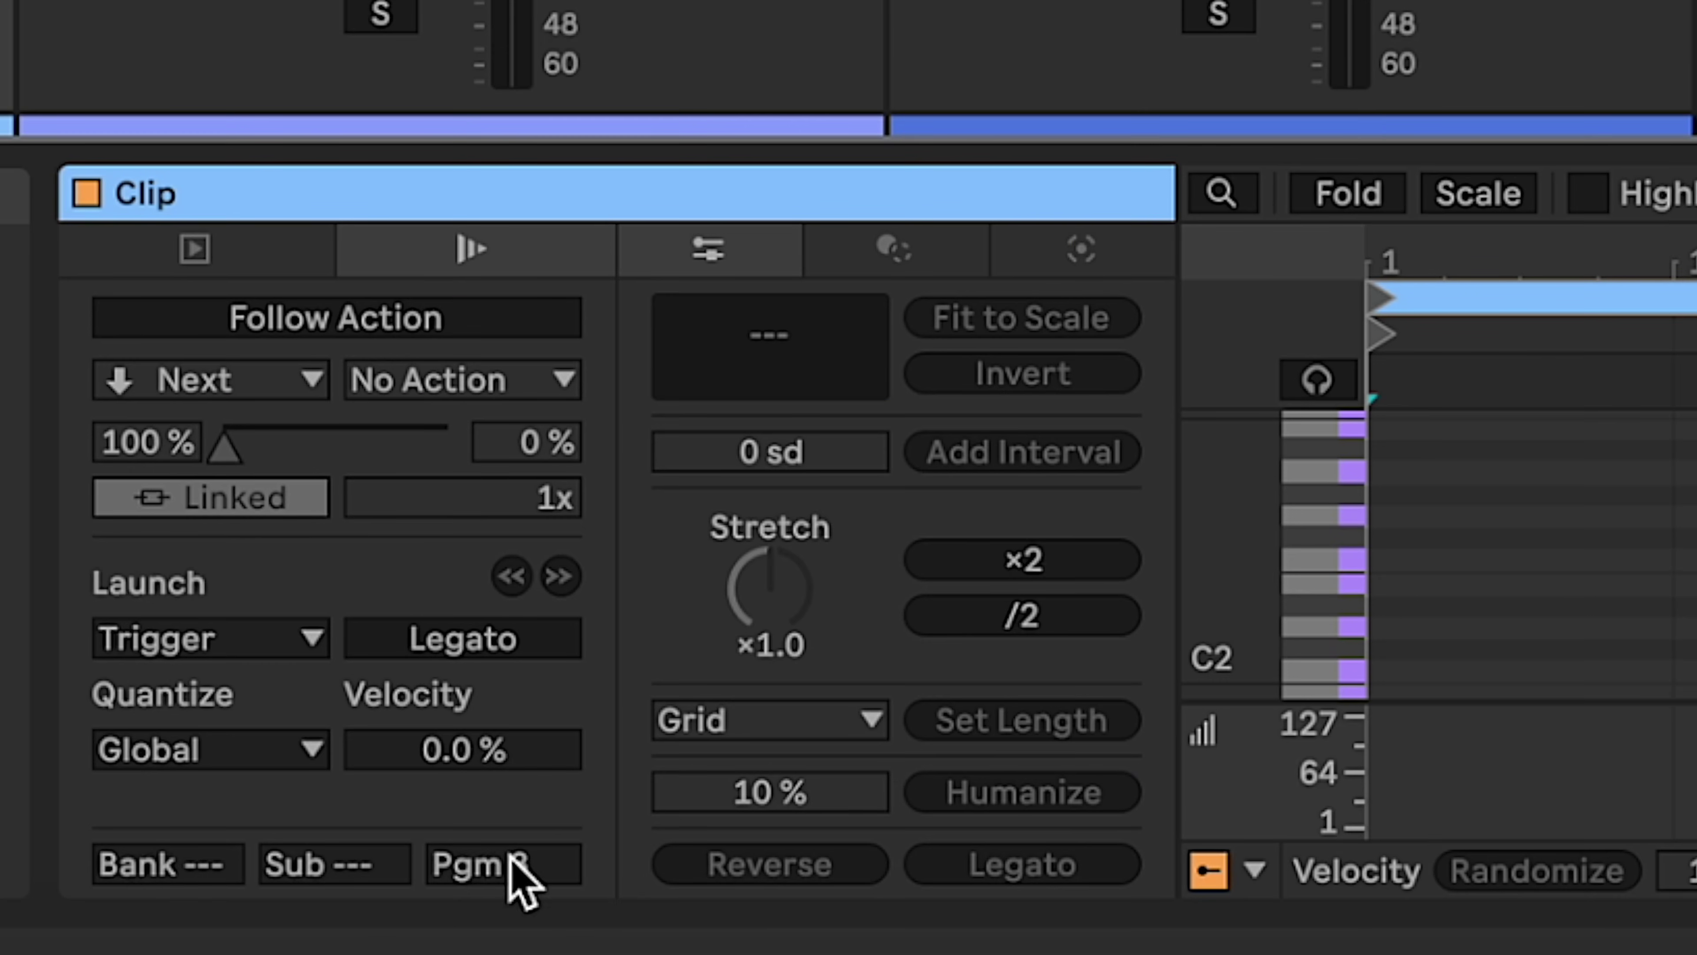
Change the clip's program change number to target song 5, ALL STAR, and launch the clip again.
drag(515, 863, 521, 849)
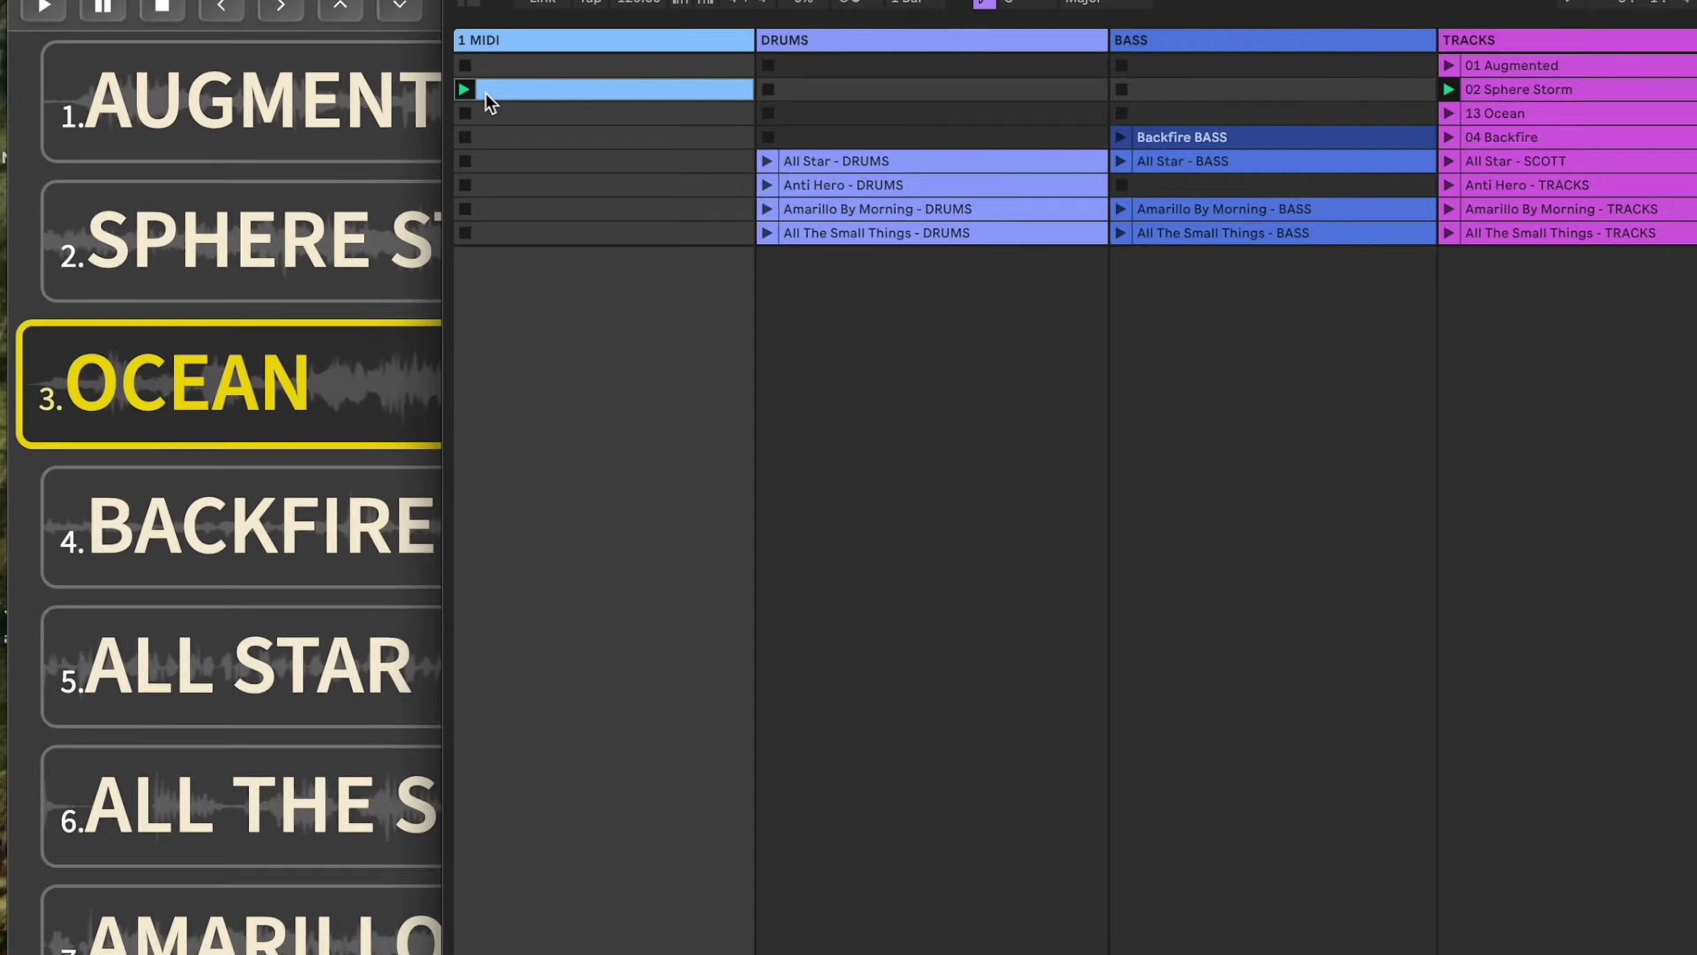
click(468, 87)
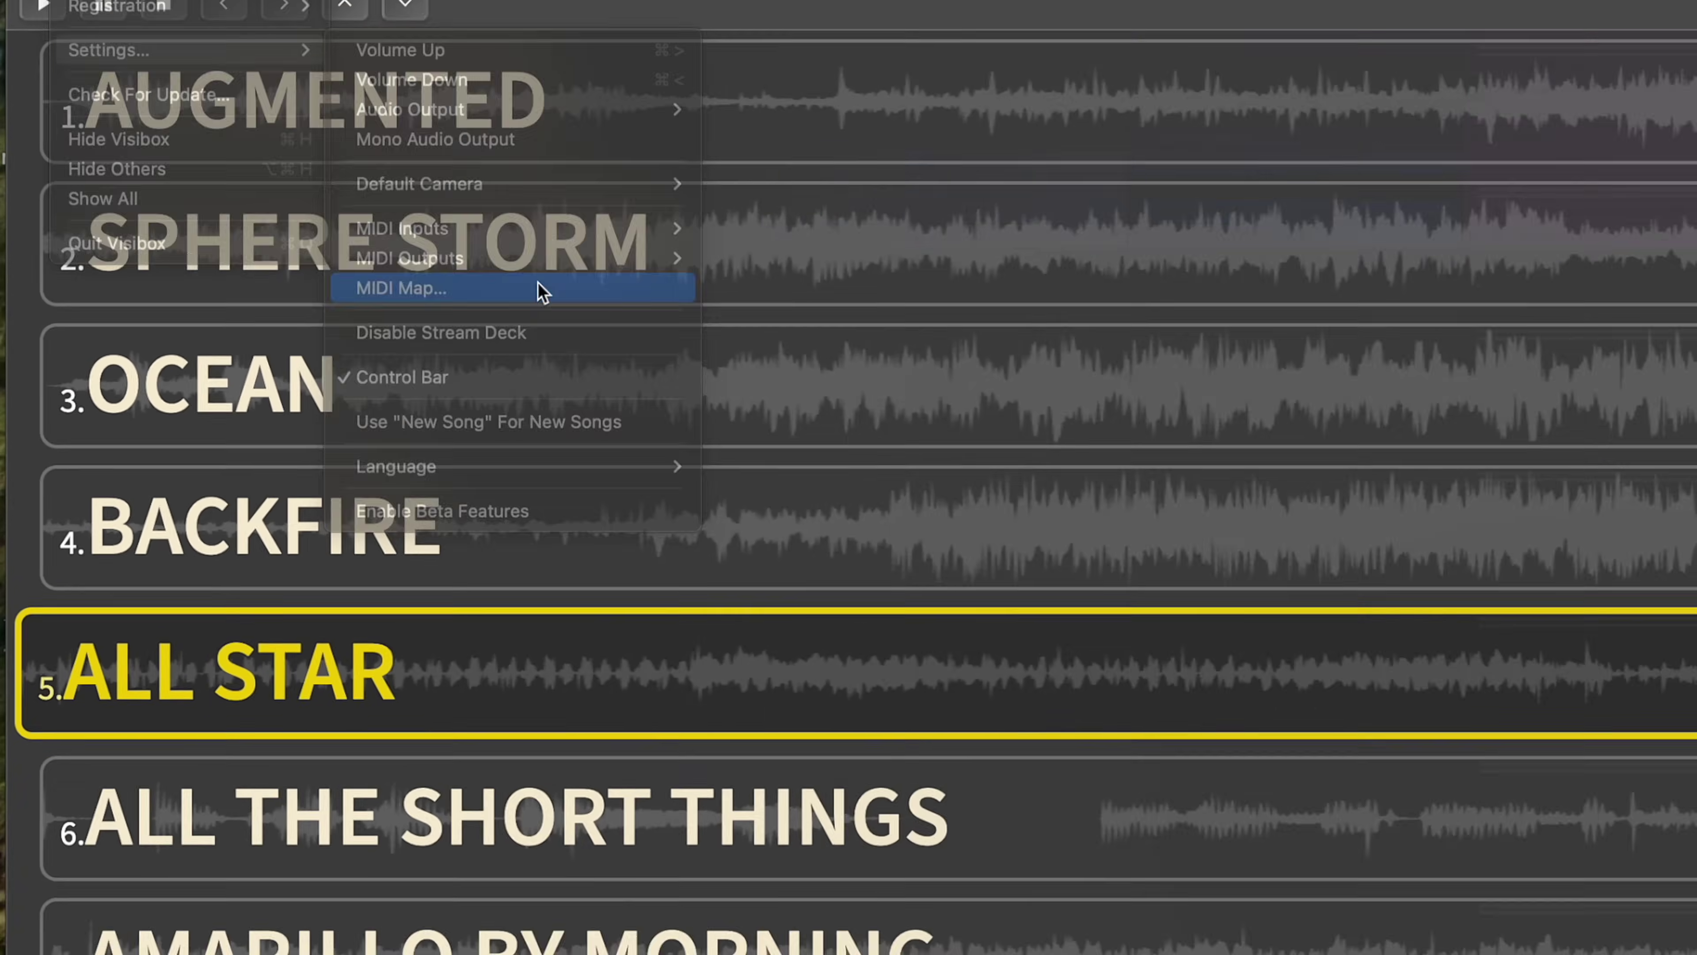
Open the MIDI Map in Visibox, turn Use Note Names off and on, and examine the mappable actions.
click(538, 288)
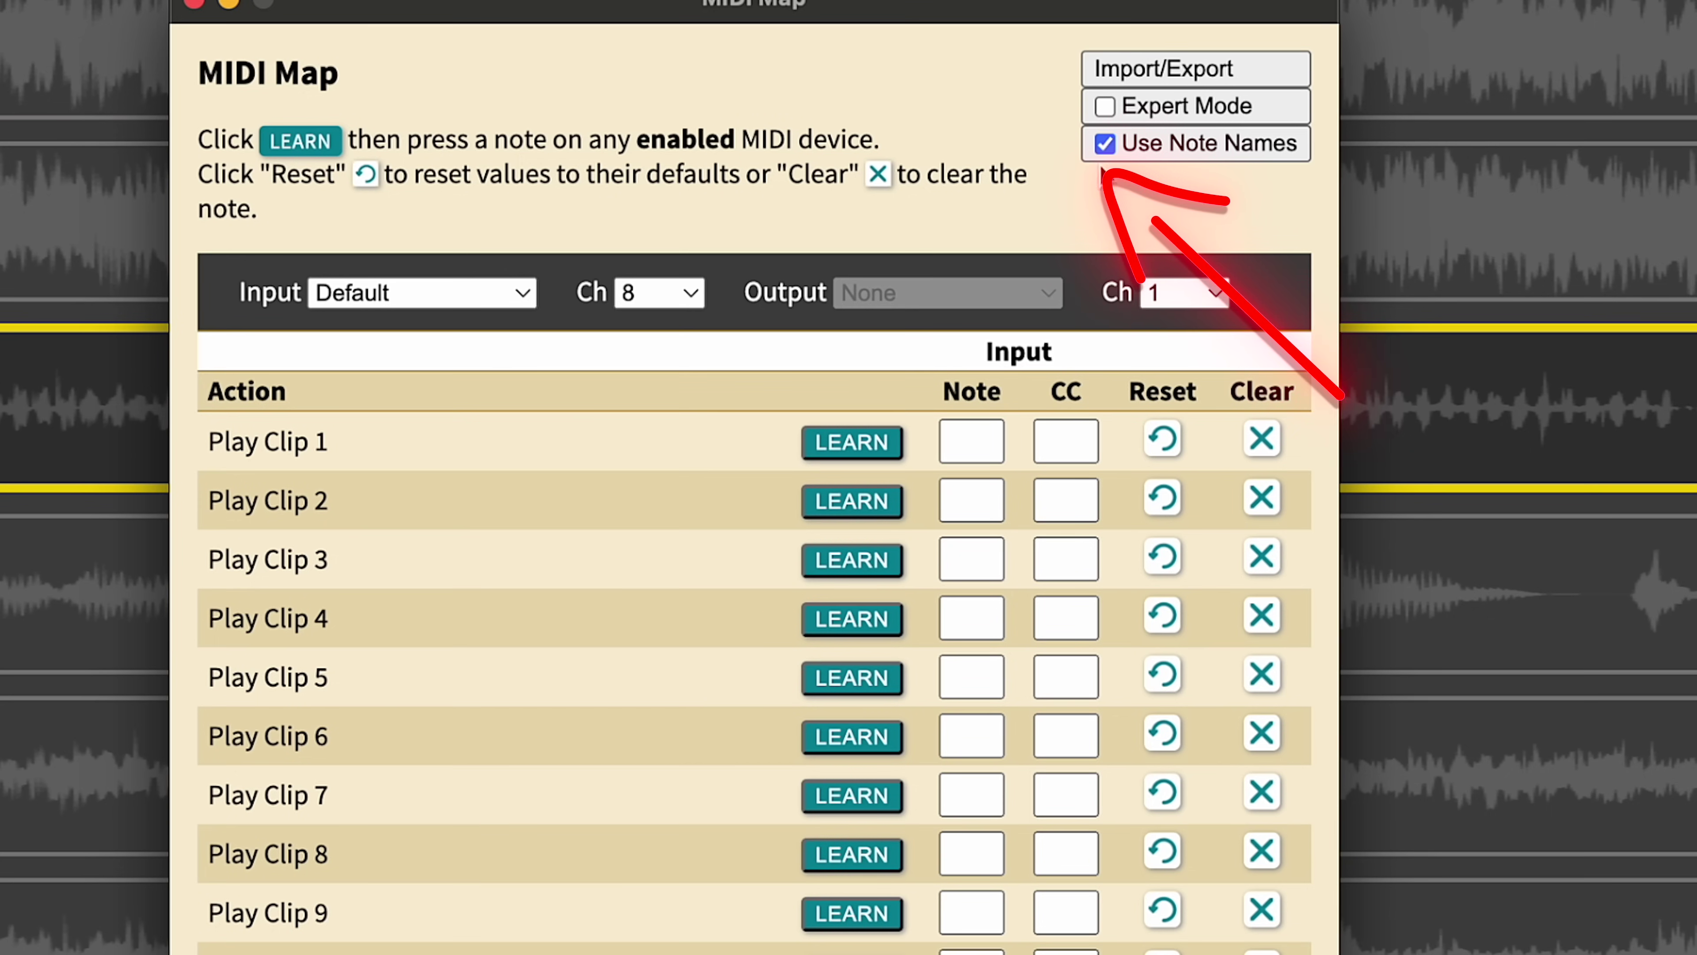
click(1107, 146)
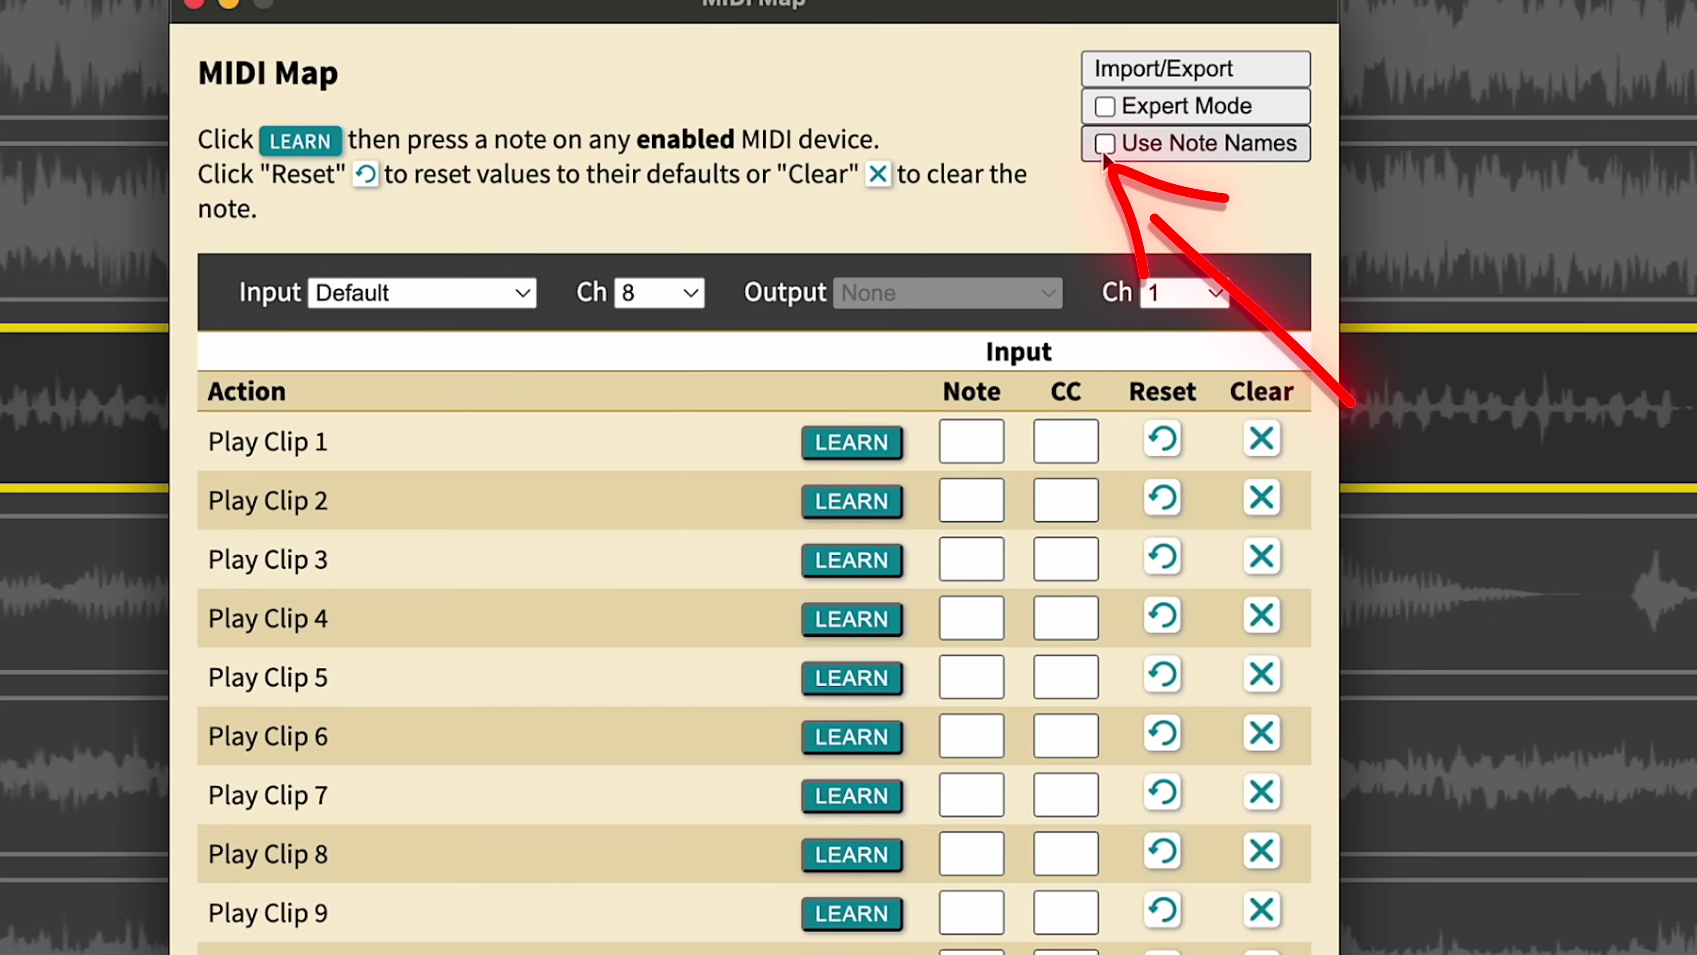
click(1106, 145)
scroll(982, 882, down, 5)
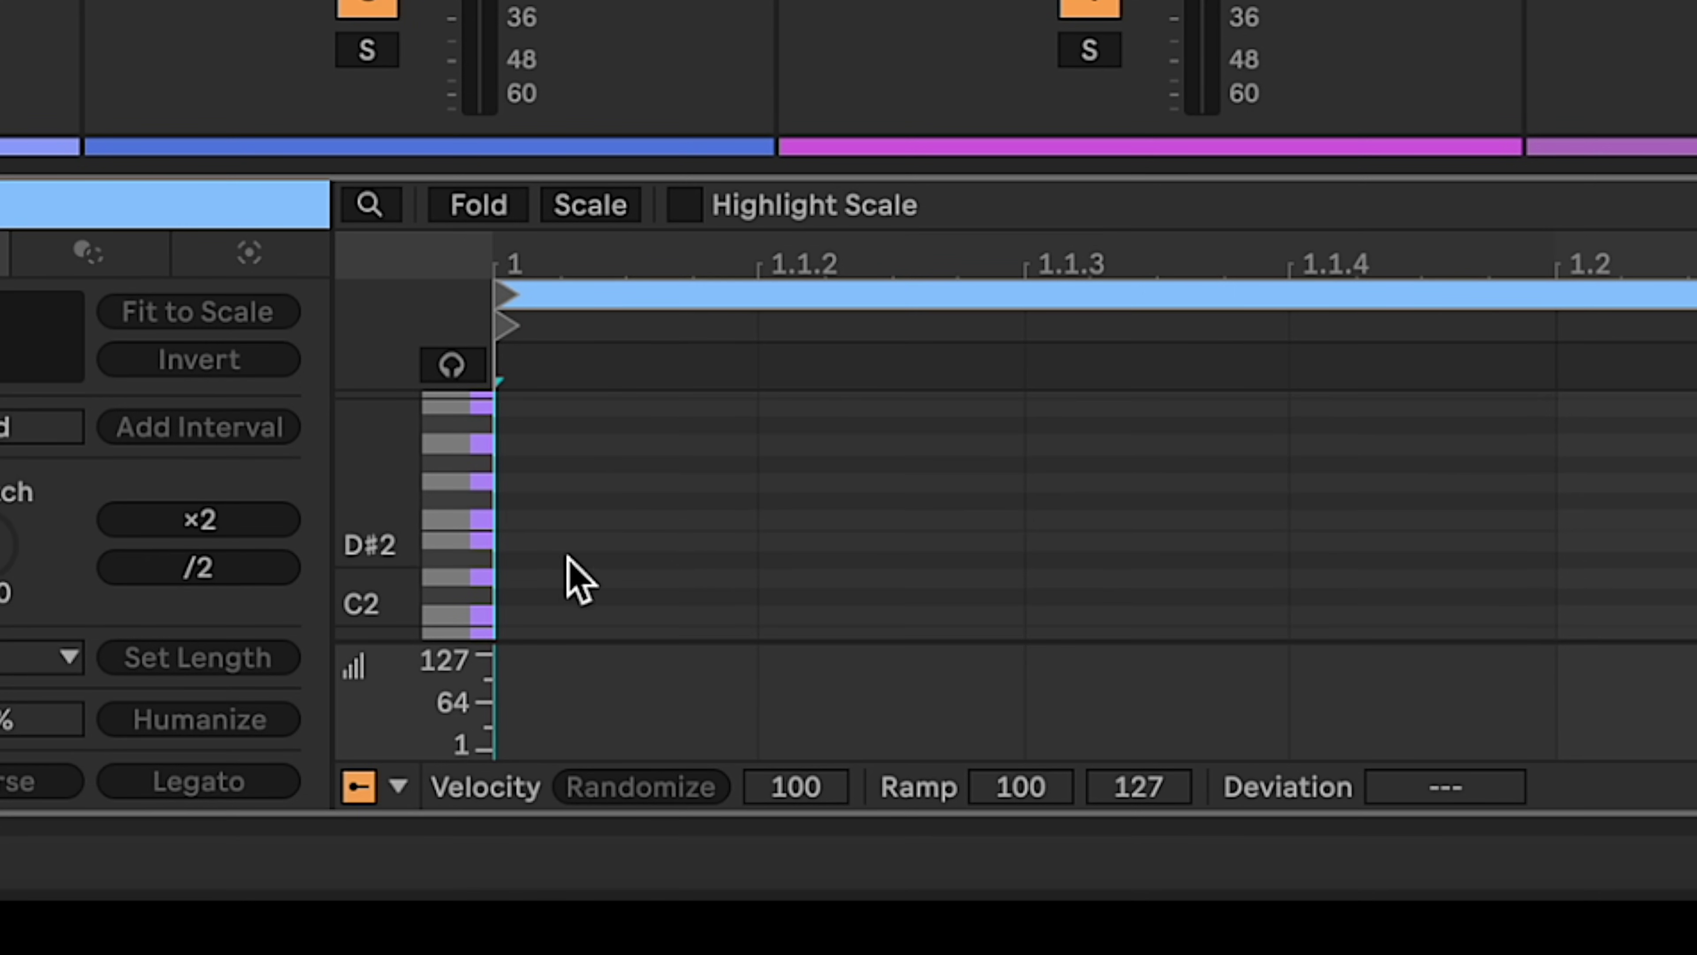
In the Ableton Live MIDI clip, draw a short A#-2 note at the start and a short B-2 note at 1.4.
scroll(551, 569, down, 10)
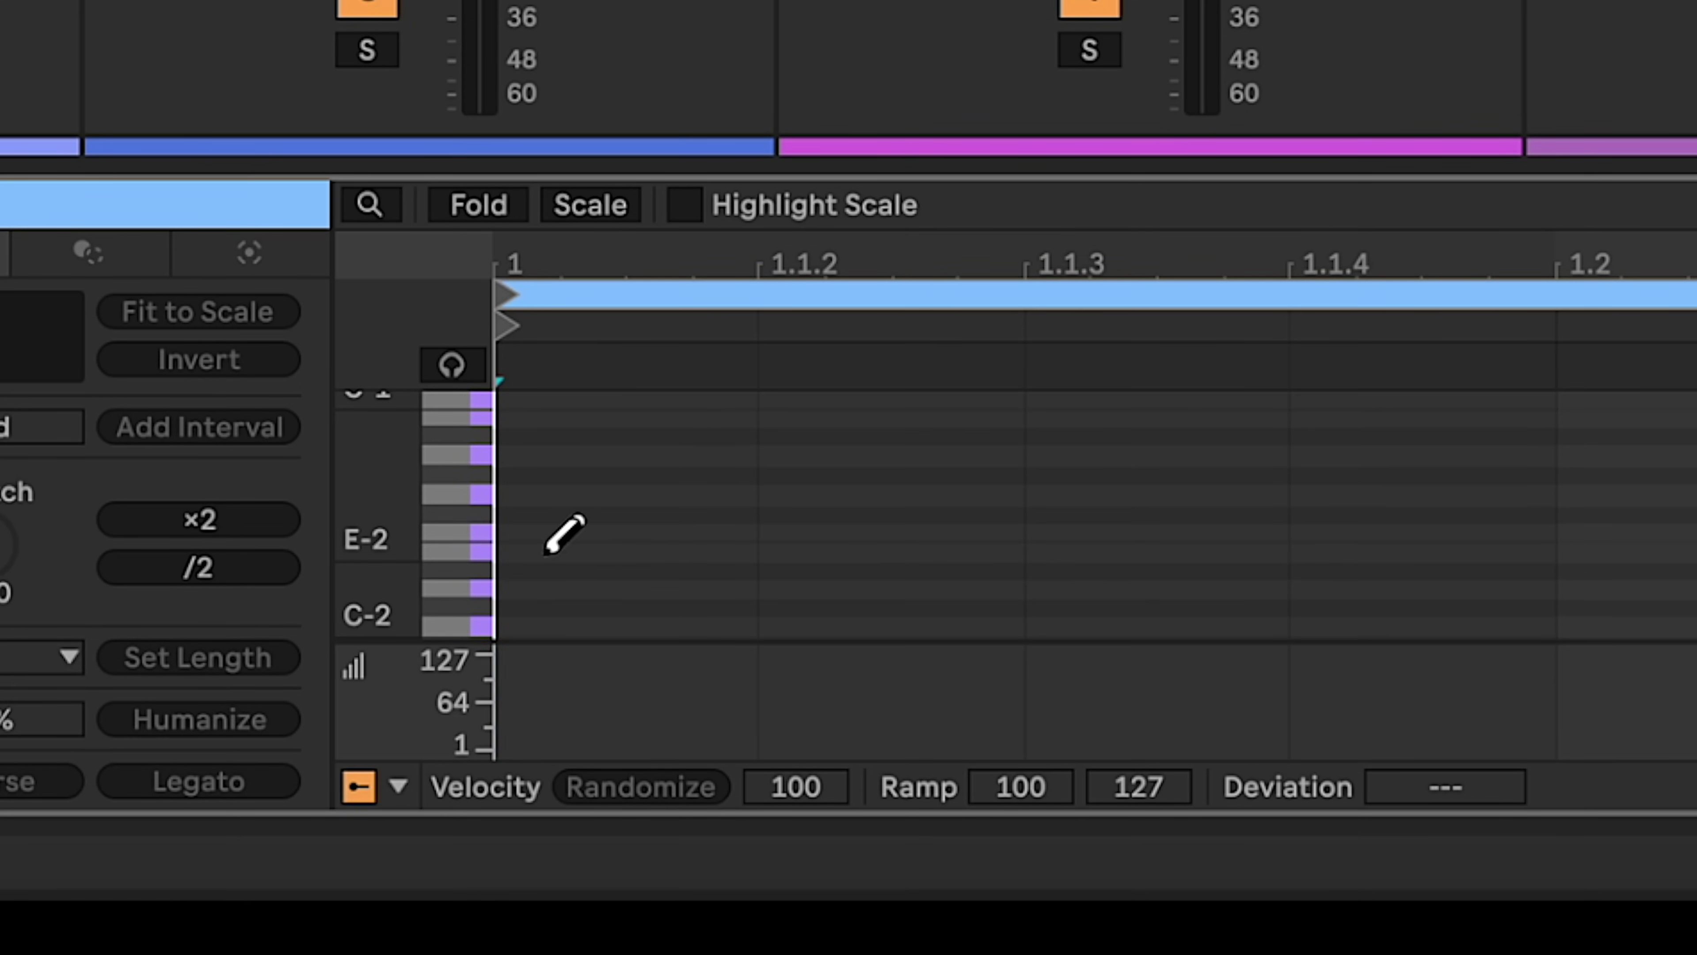
click(542, 437)
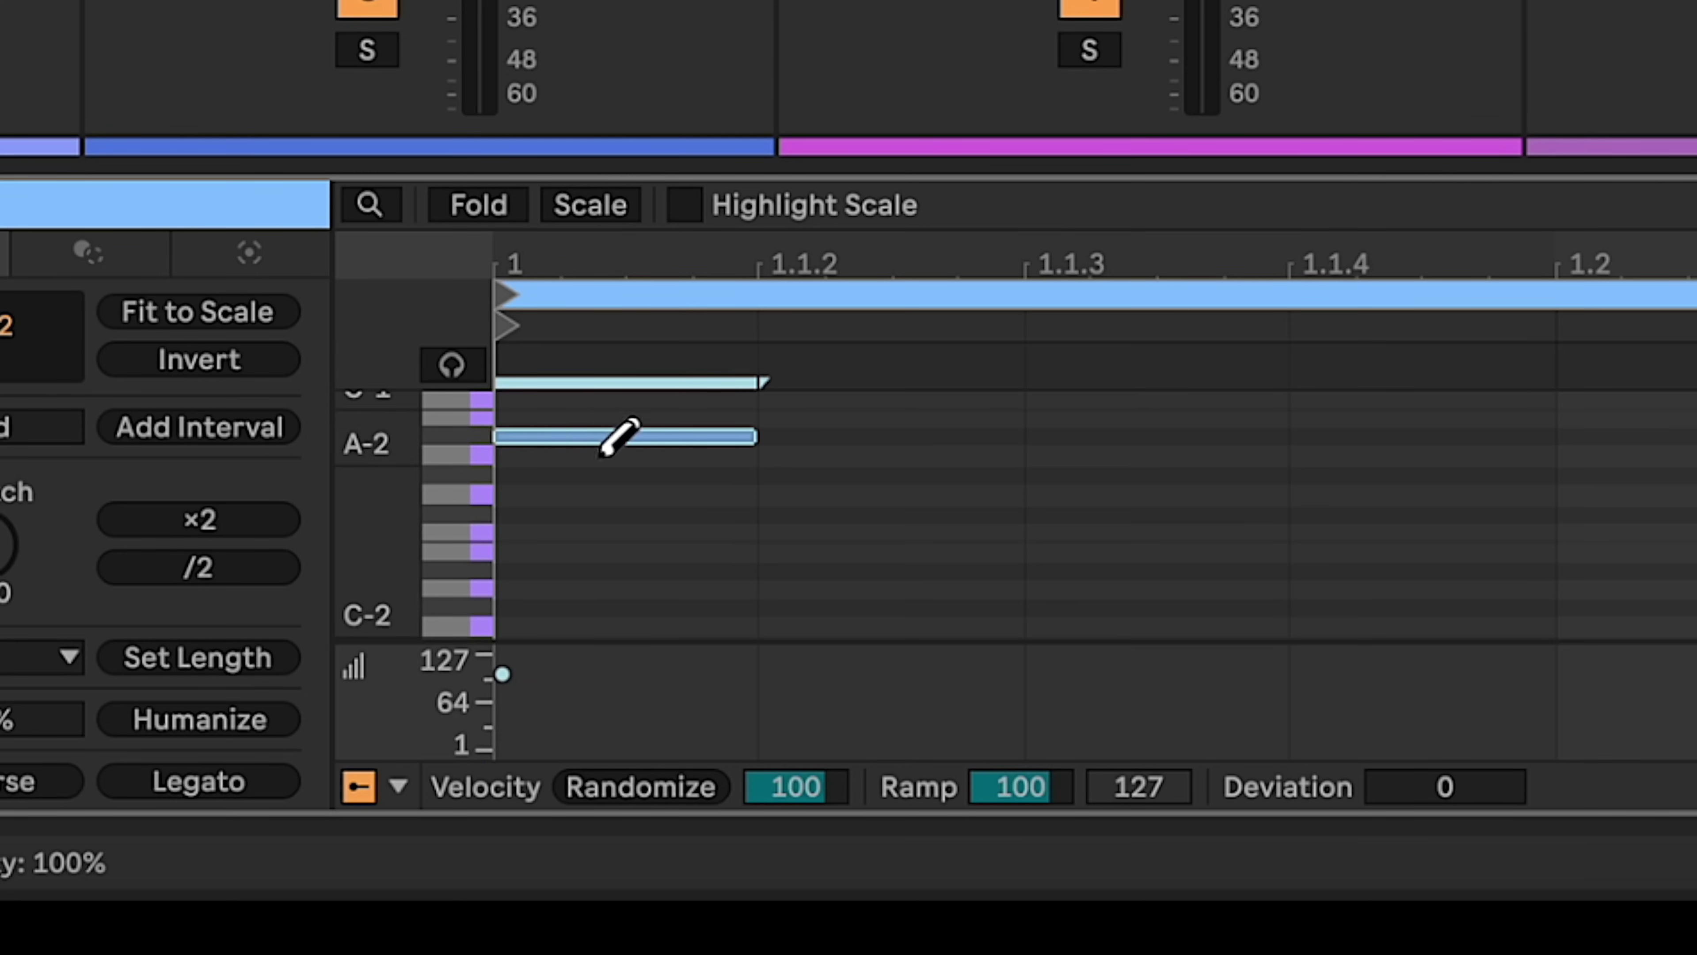
scroll(690, 470, up, 3)
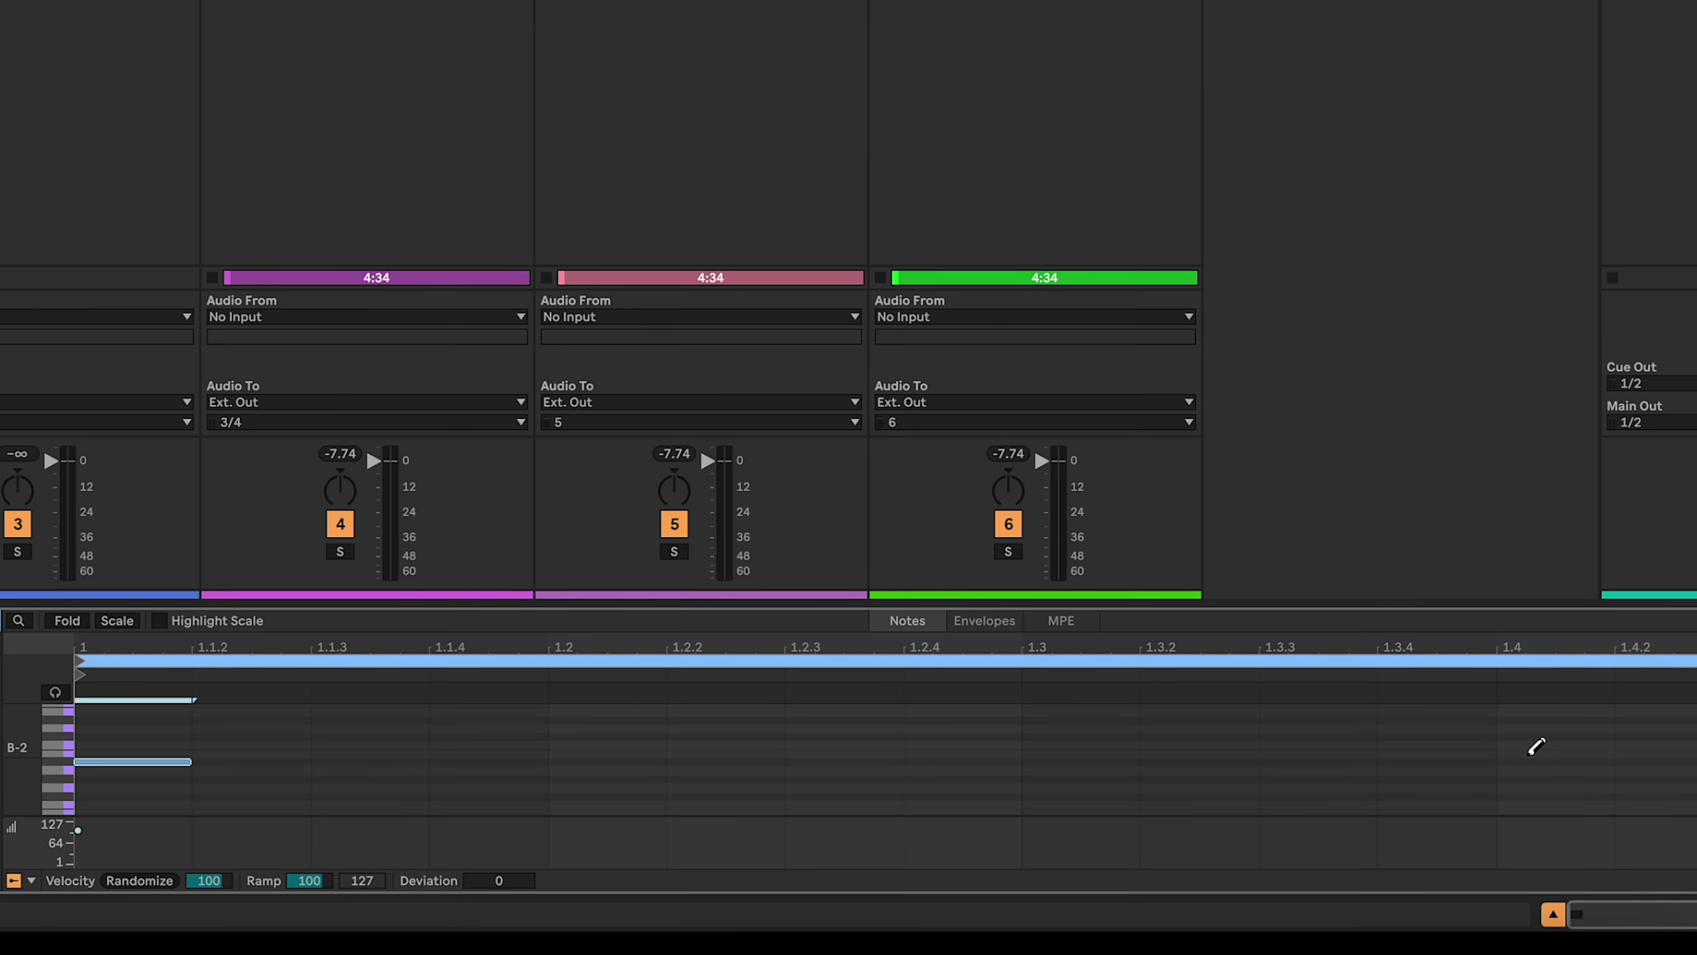
click(1530, 753)
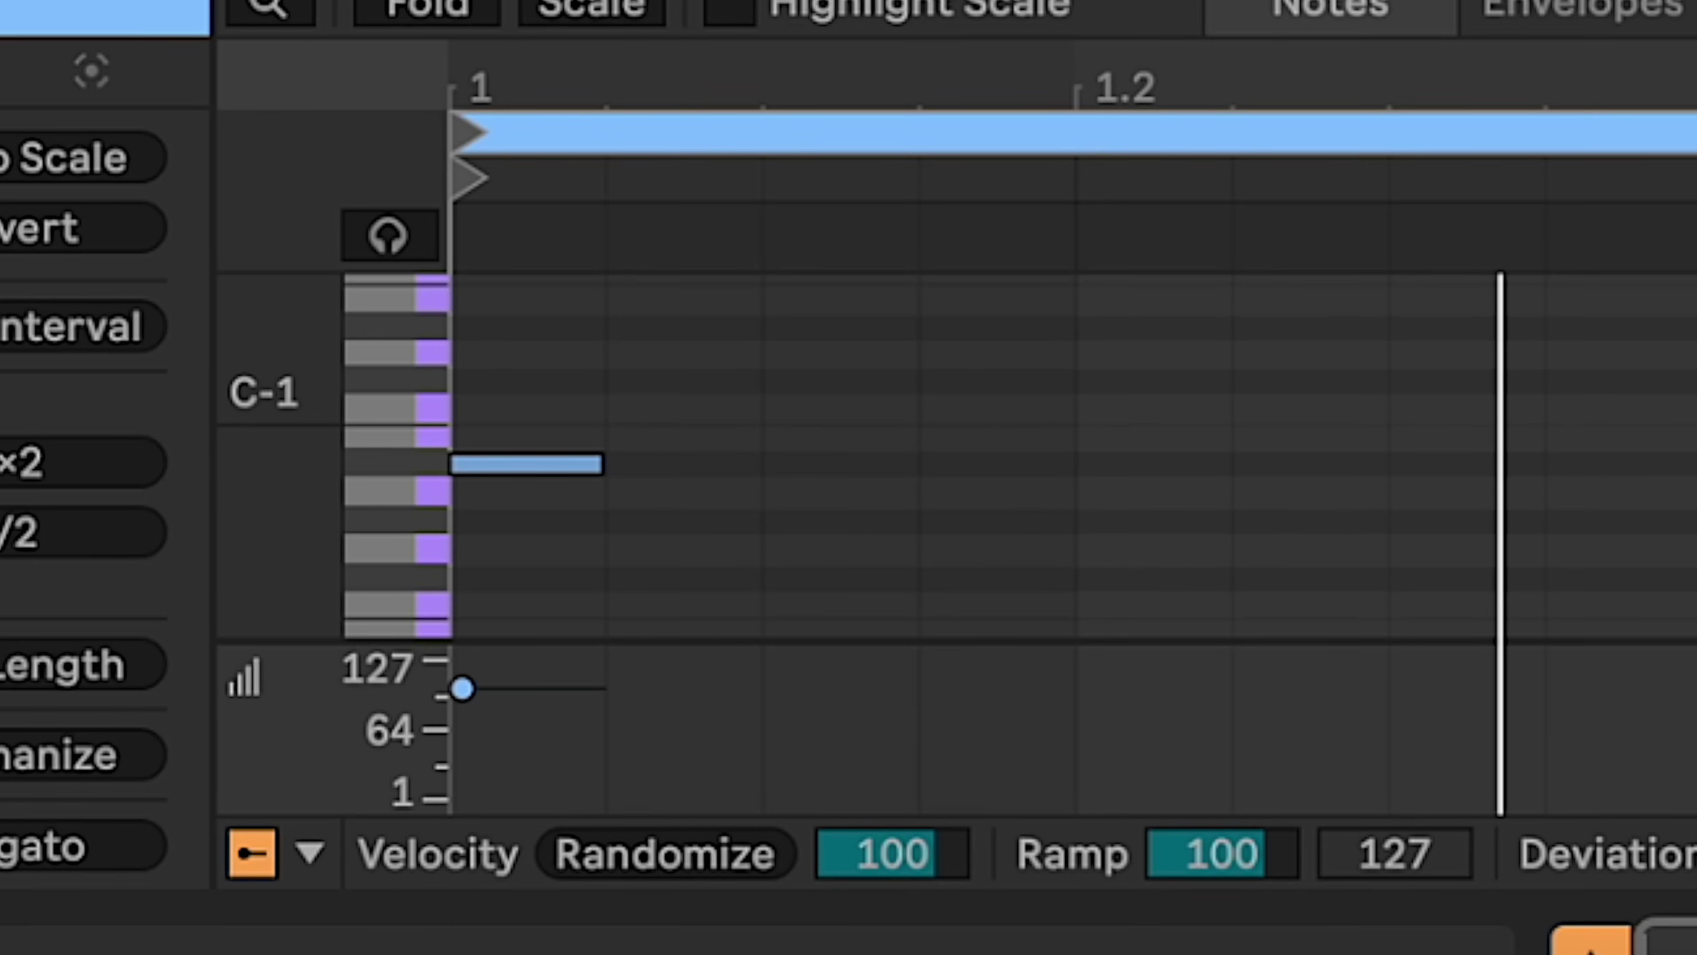
mouse_move(531, 468)
mouse_down()
mouse_move(515, 481)
mouse_move(540, 473)
mouse_up()
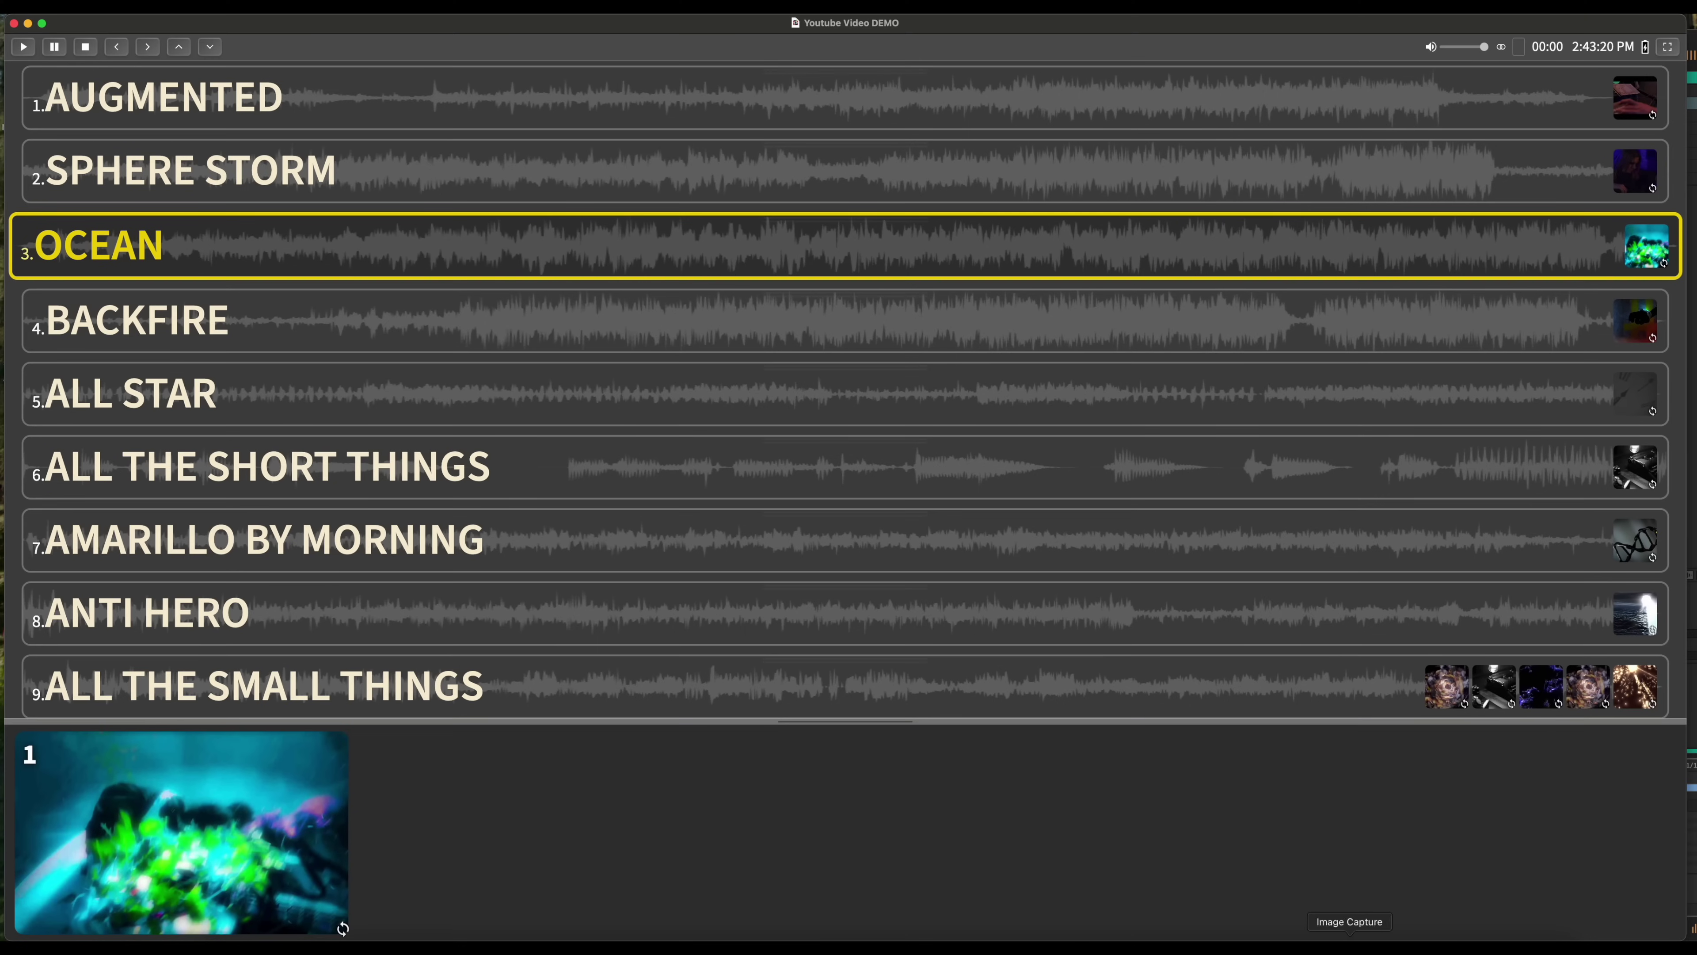
Switch to Ableton Live and launch the Sphere Storm scene to test the MIDI notes.
click(1396, 943)
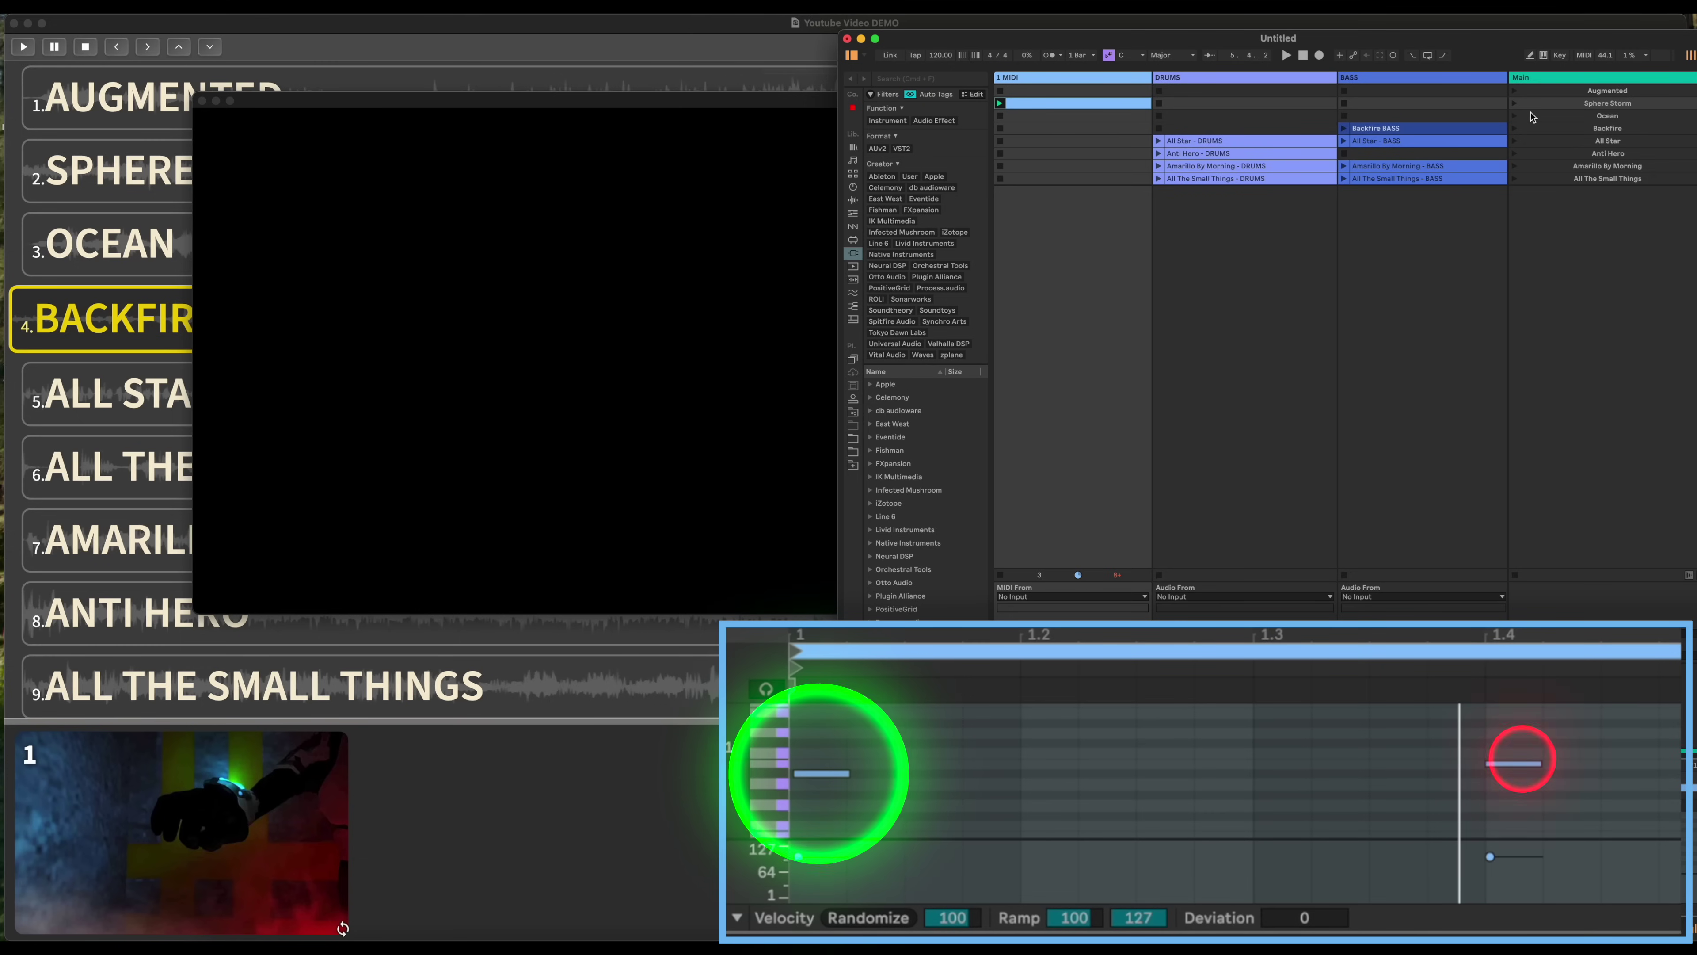
click(1514, 103)
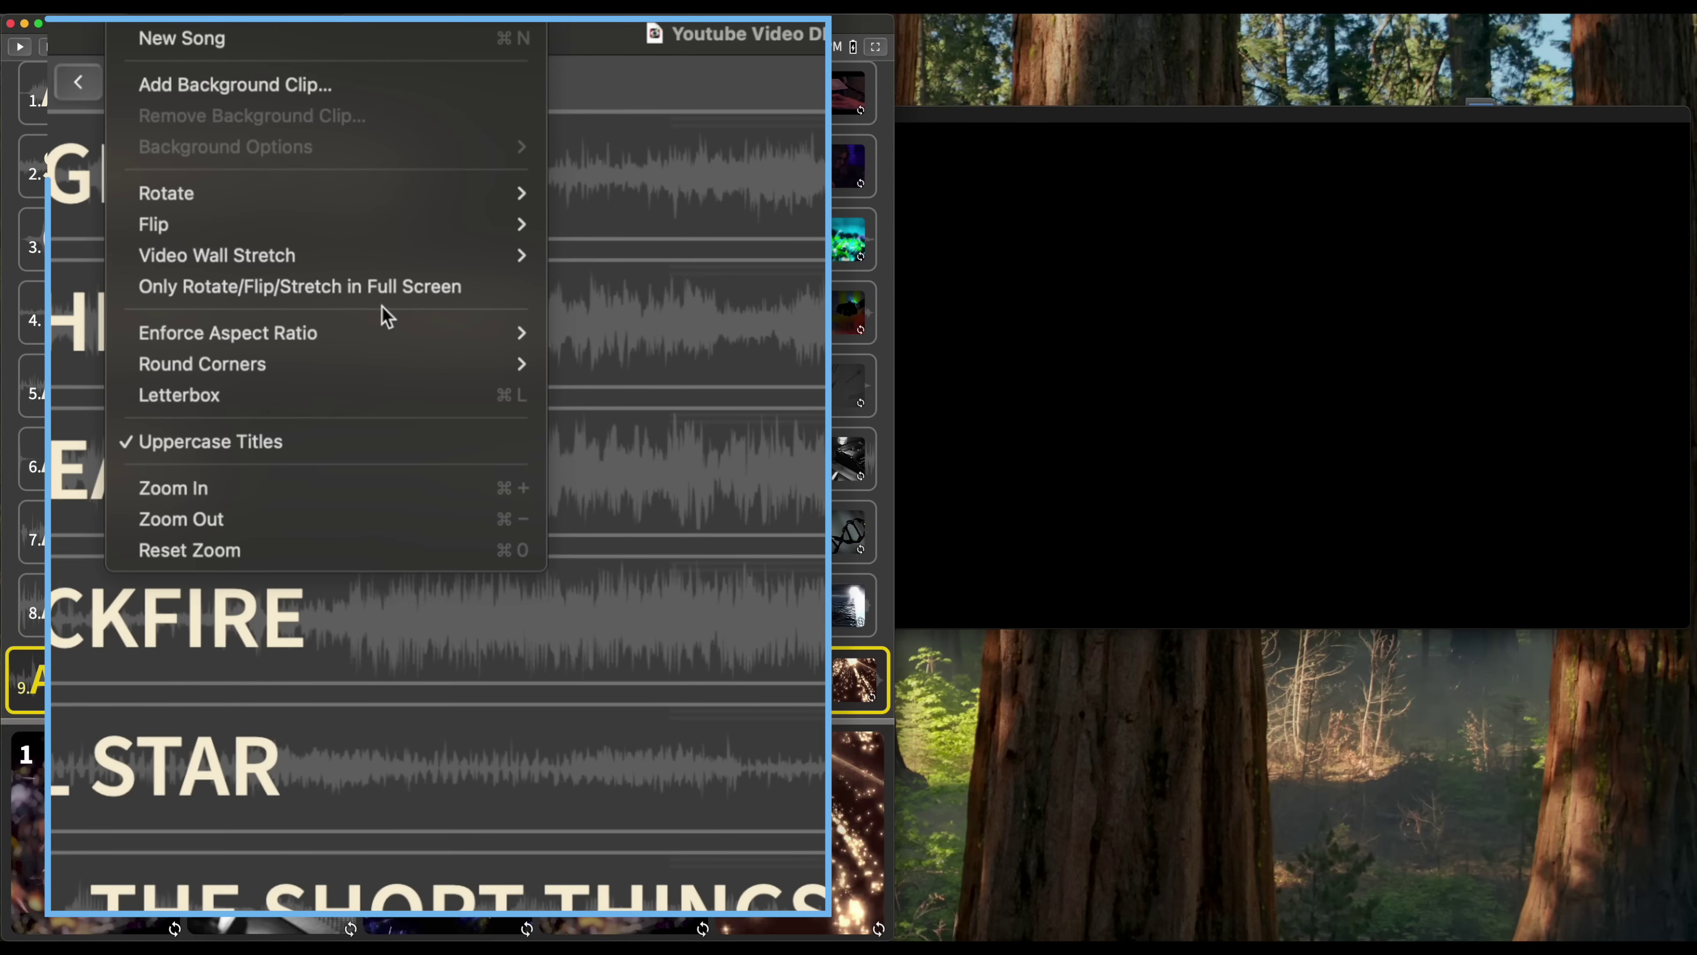
In Visibox, try the 1:1 (Square) and 9:16 (Vertical) enforced aspect ratios on the video output, previewing the SPHERE STORM song.
mouse_move(245, 175)
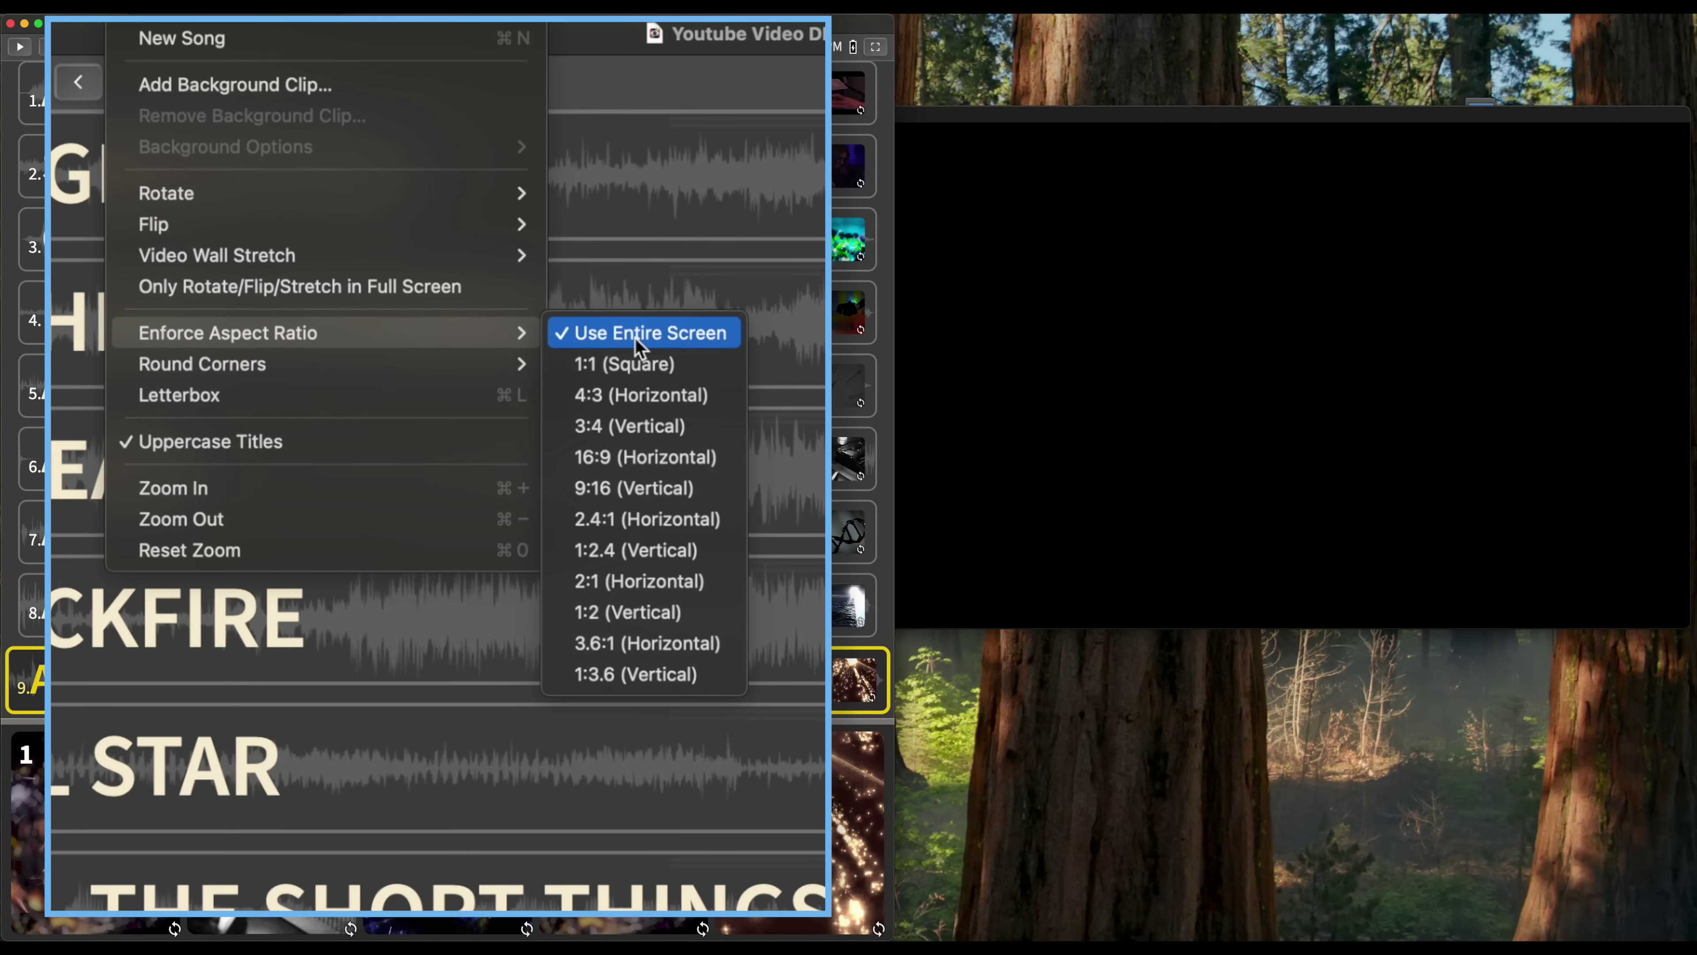
click(654, 364)
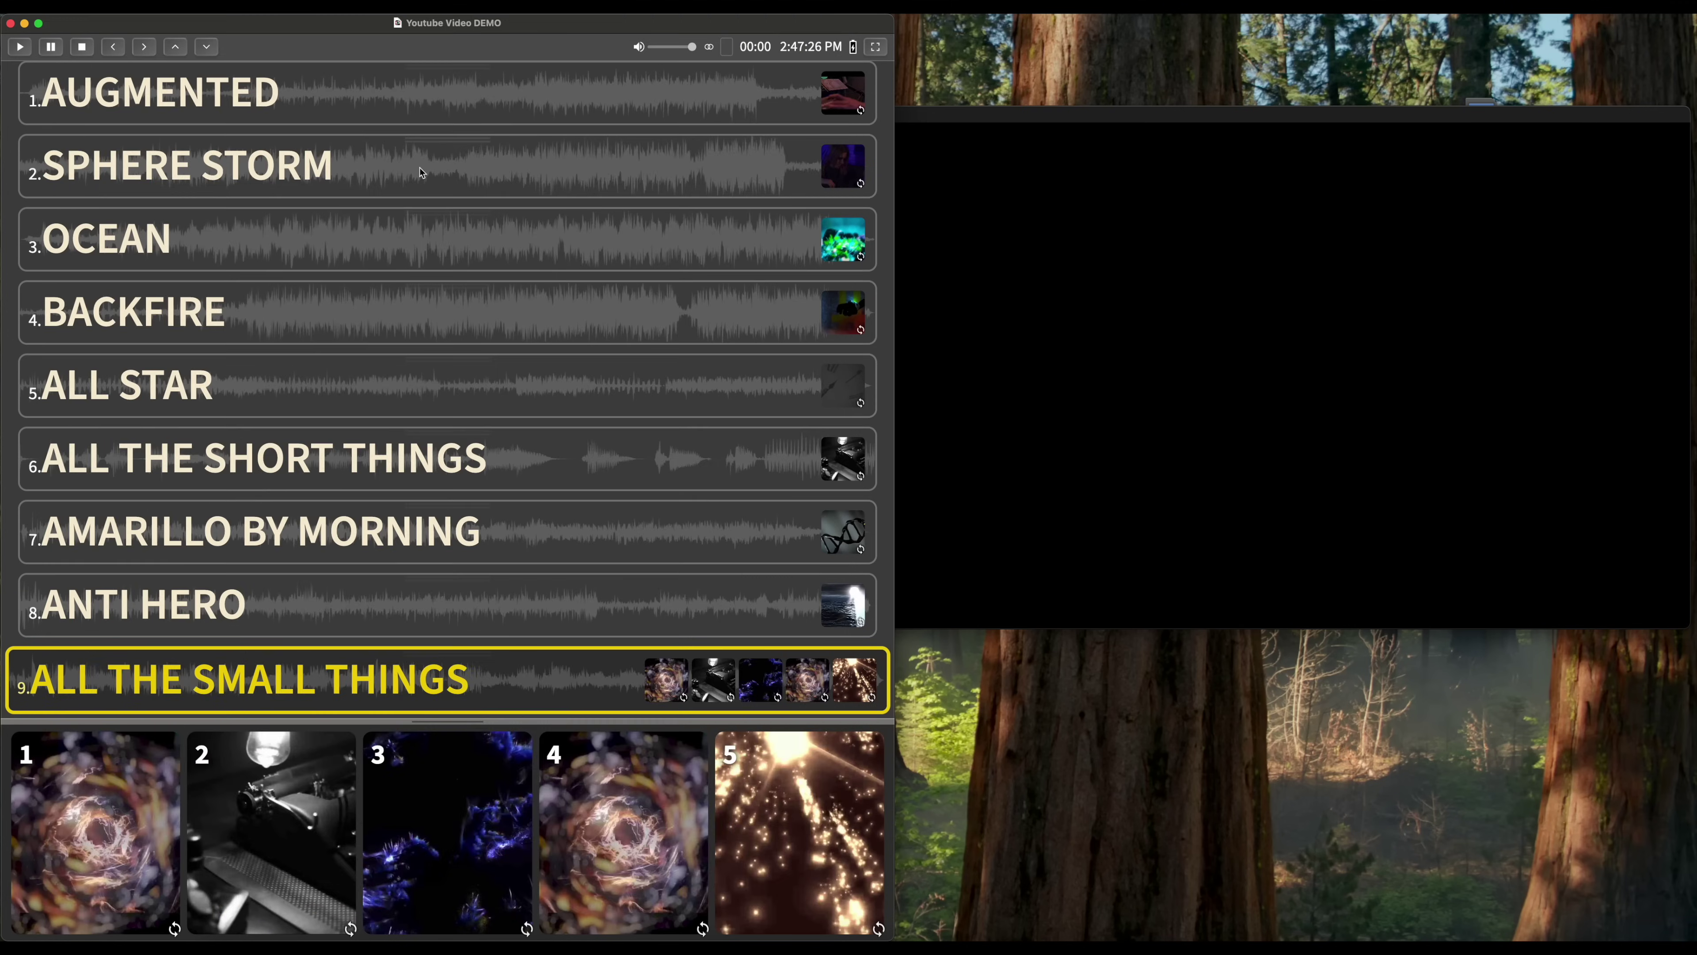
click(420, 172)
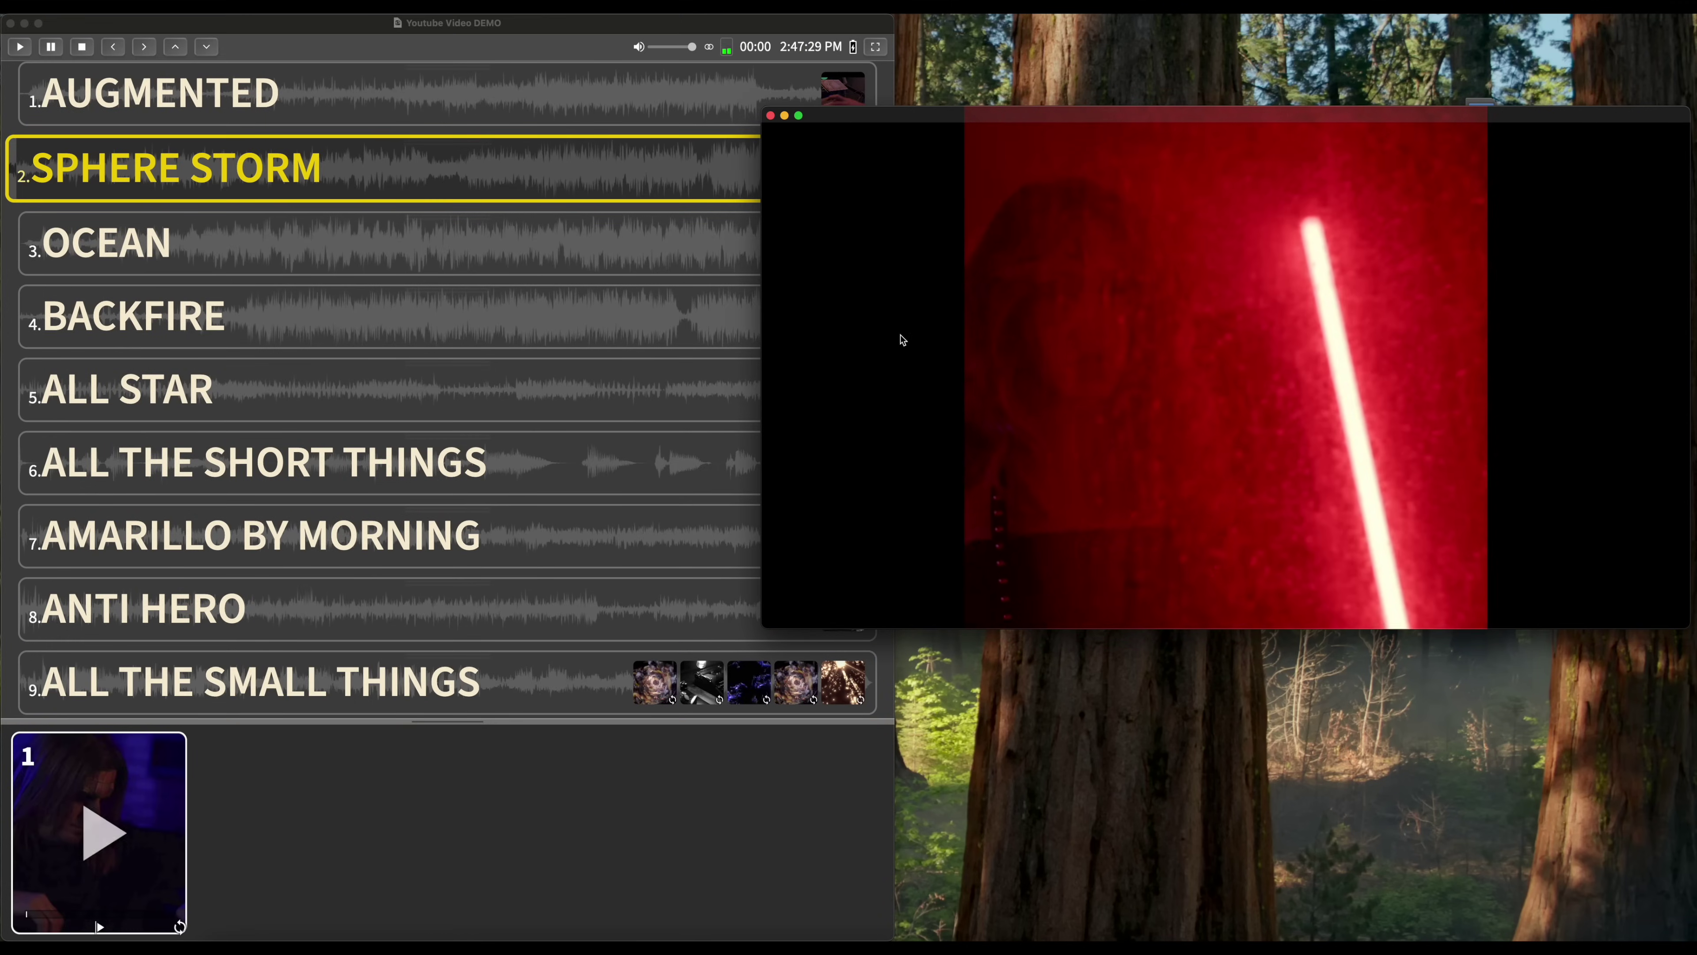
right_click(901, 341)
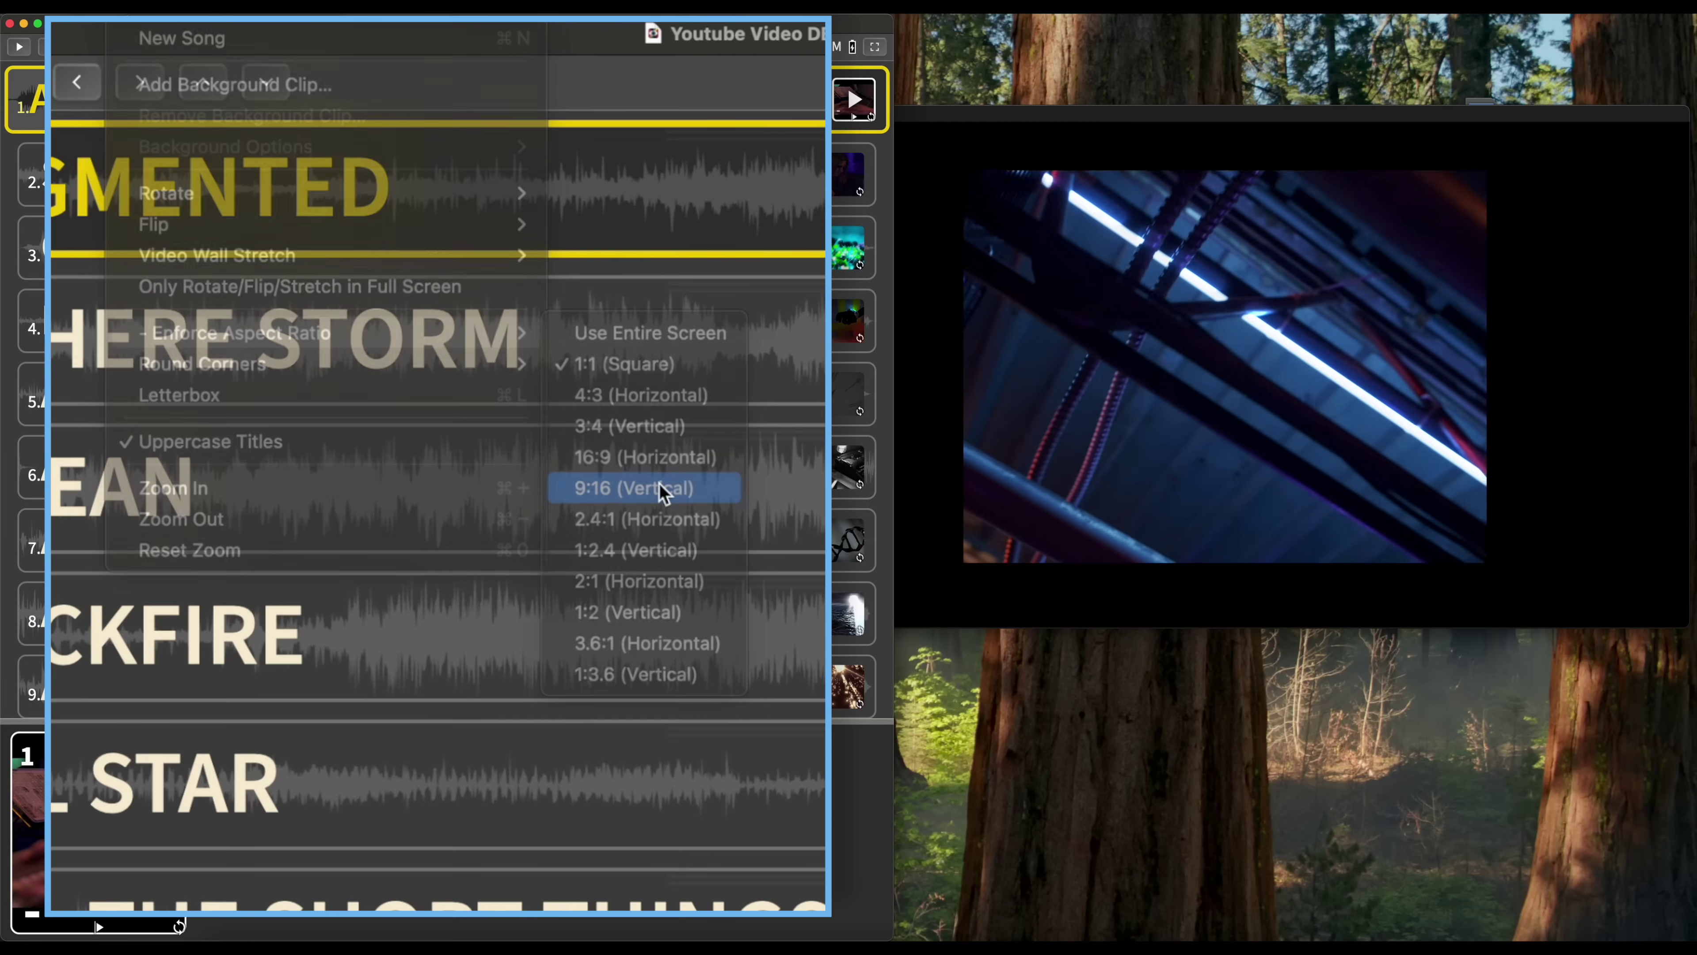
click(662, 490)
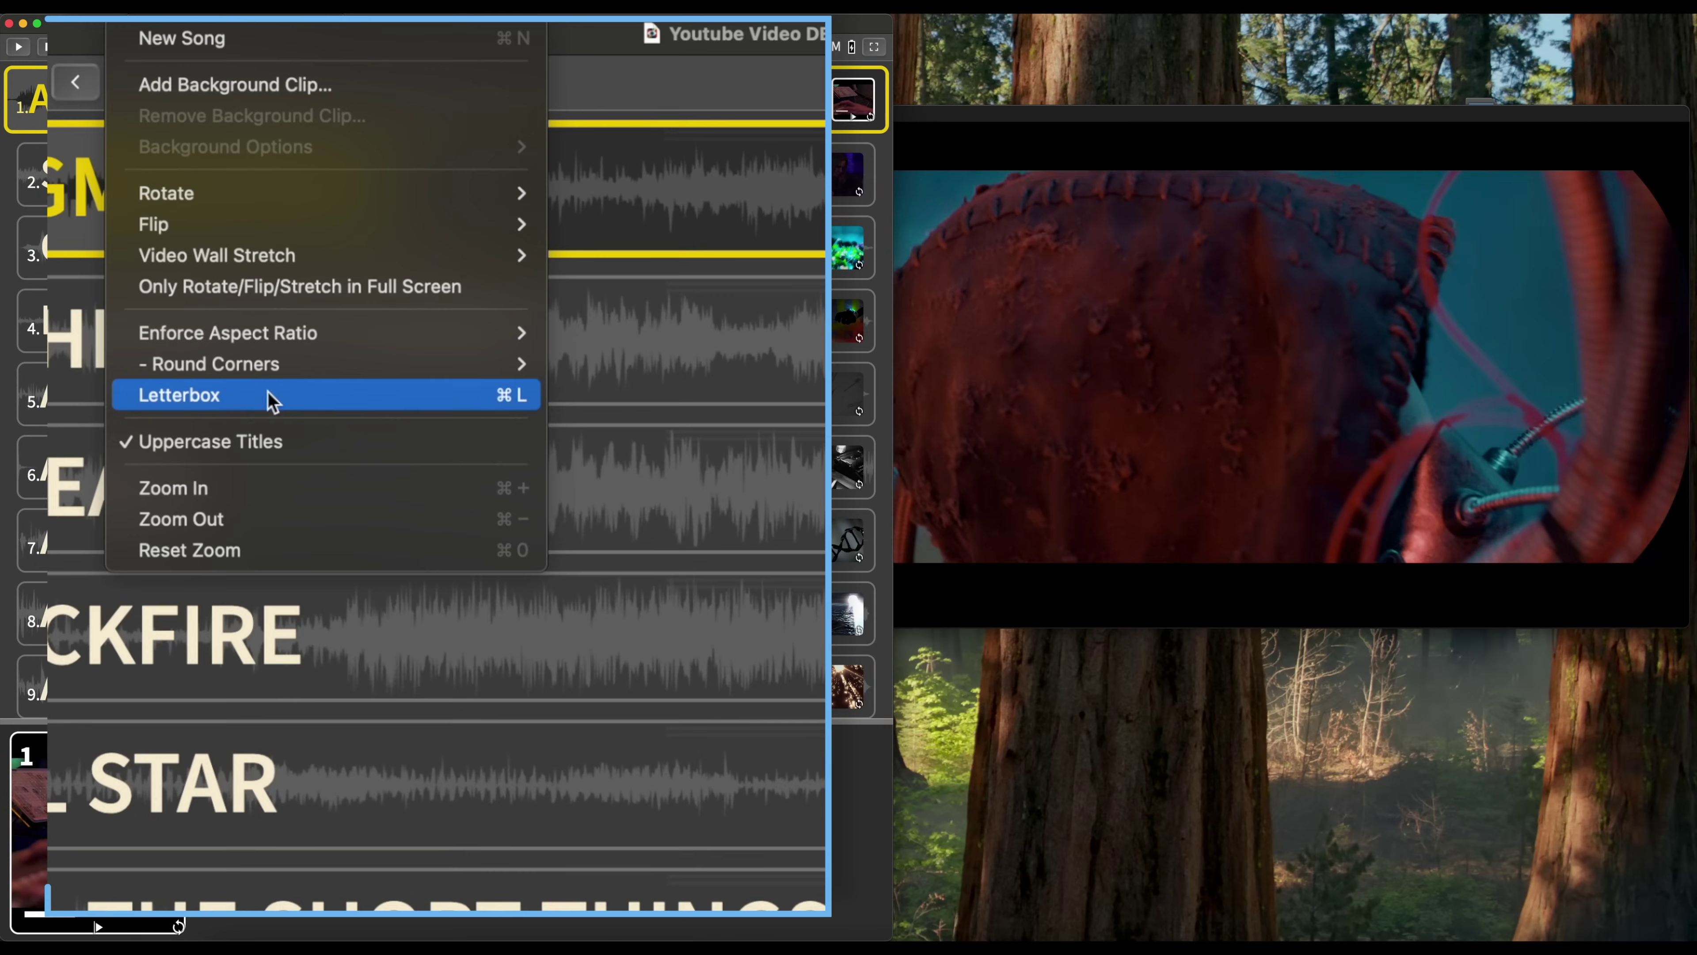
Change the Round Corners setting of the video output.
mouse_move(274, 367)
click(599, 551)
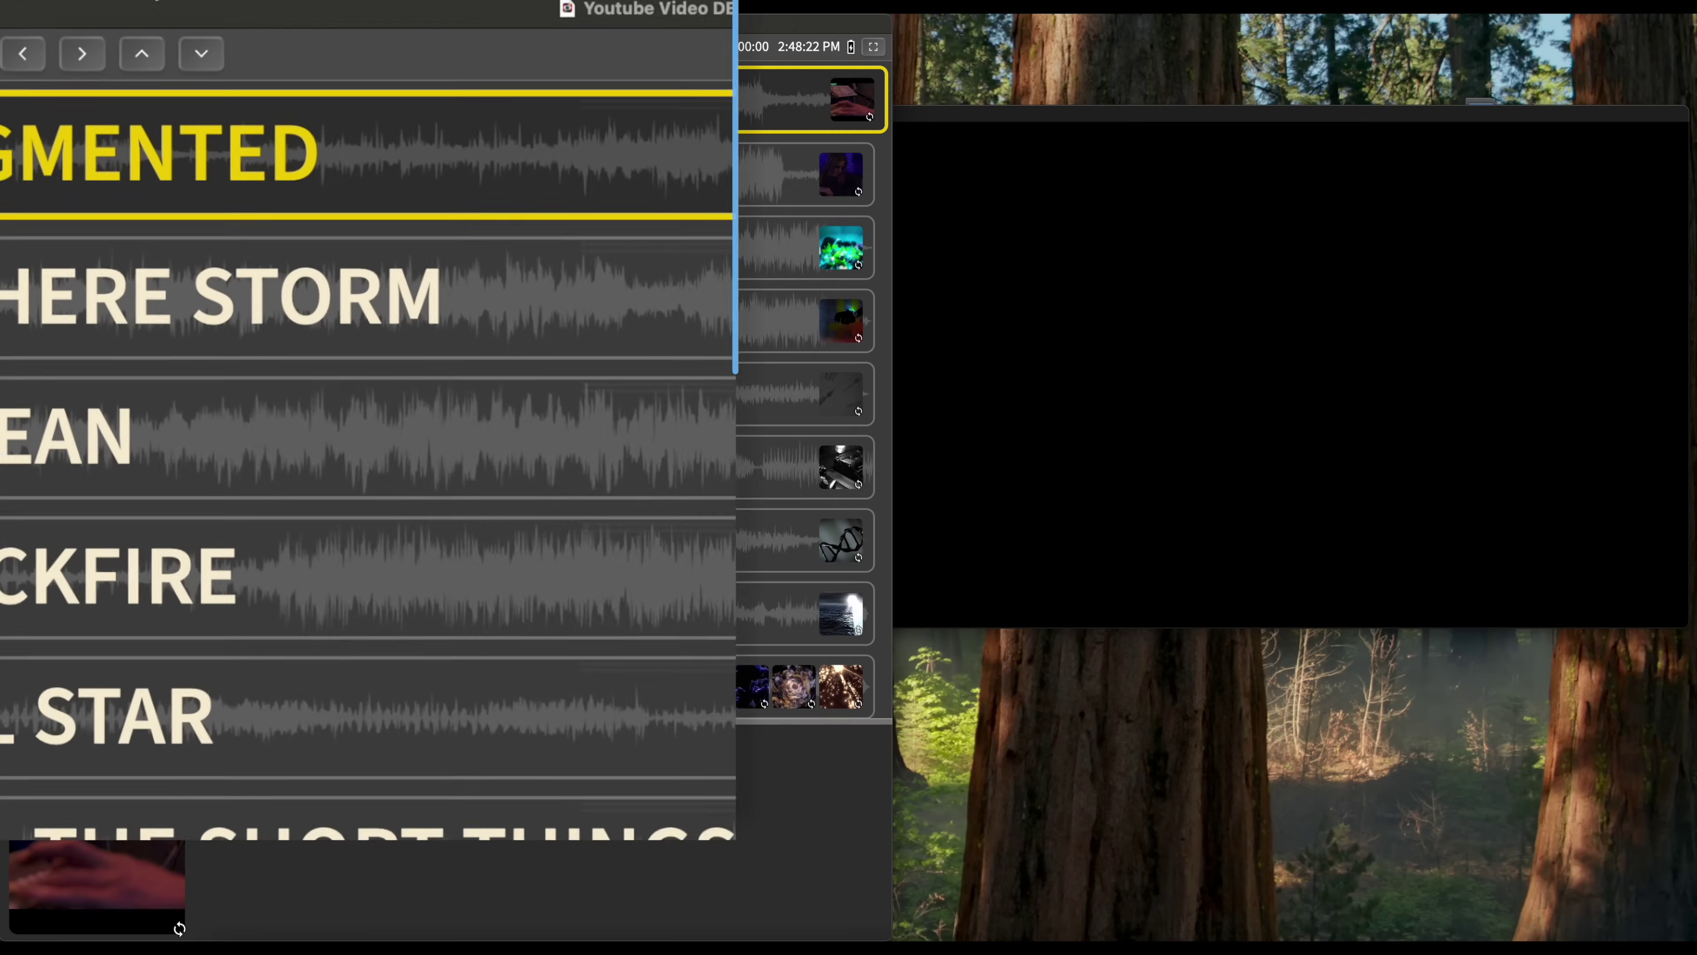
Enlarge the set list's song titles by zooming in several levels, and try zooming back out.
click(133, 5)
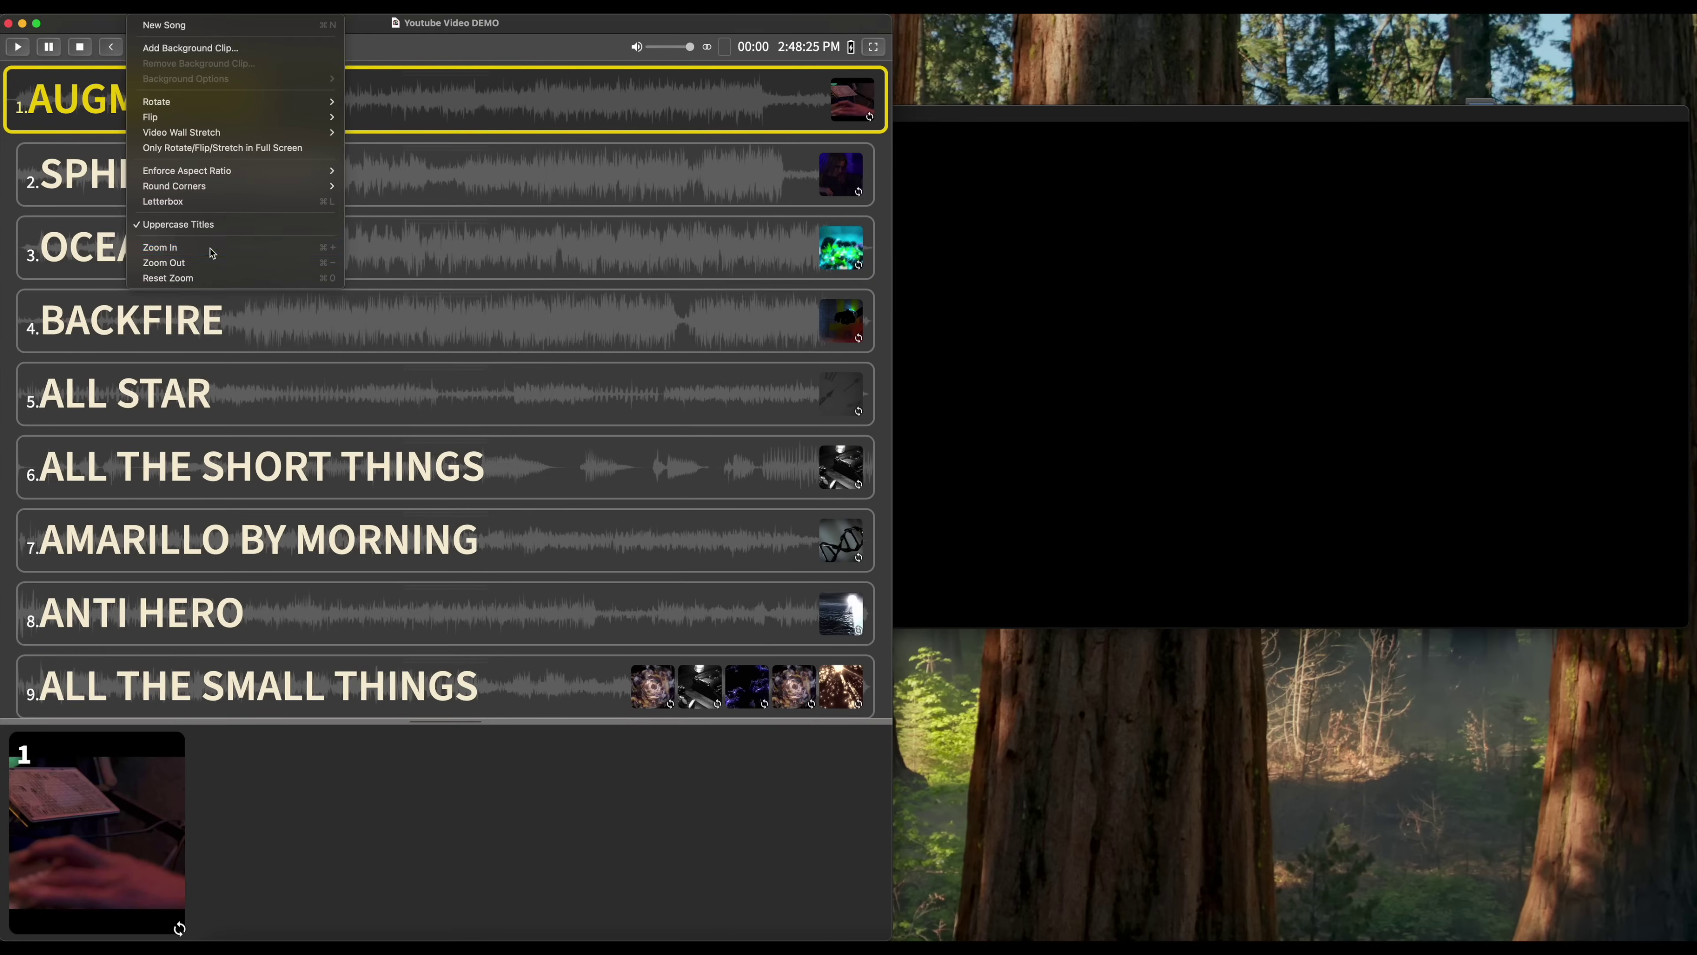
click(211, 248)
key(super+equal)
key(super+equal)
key(super+equal)
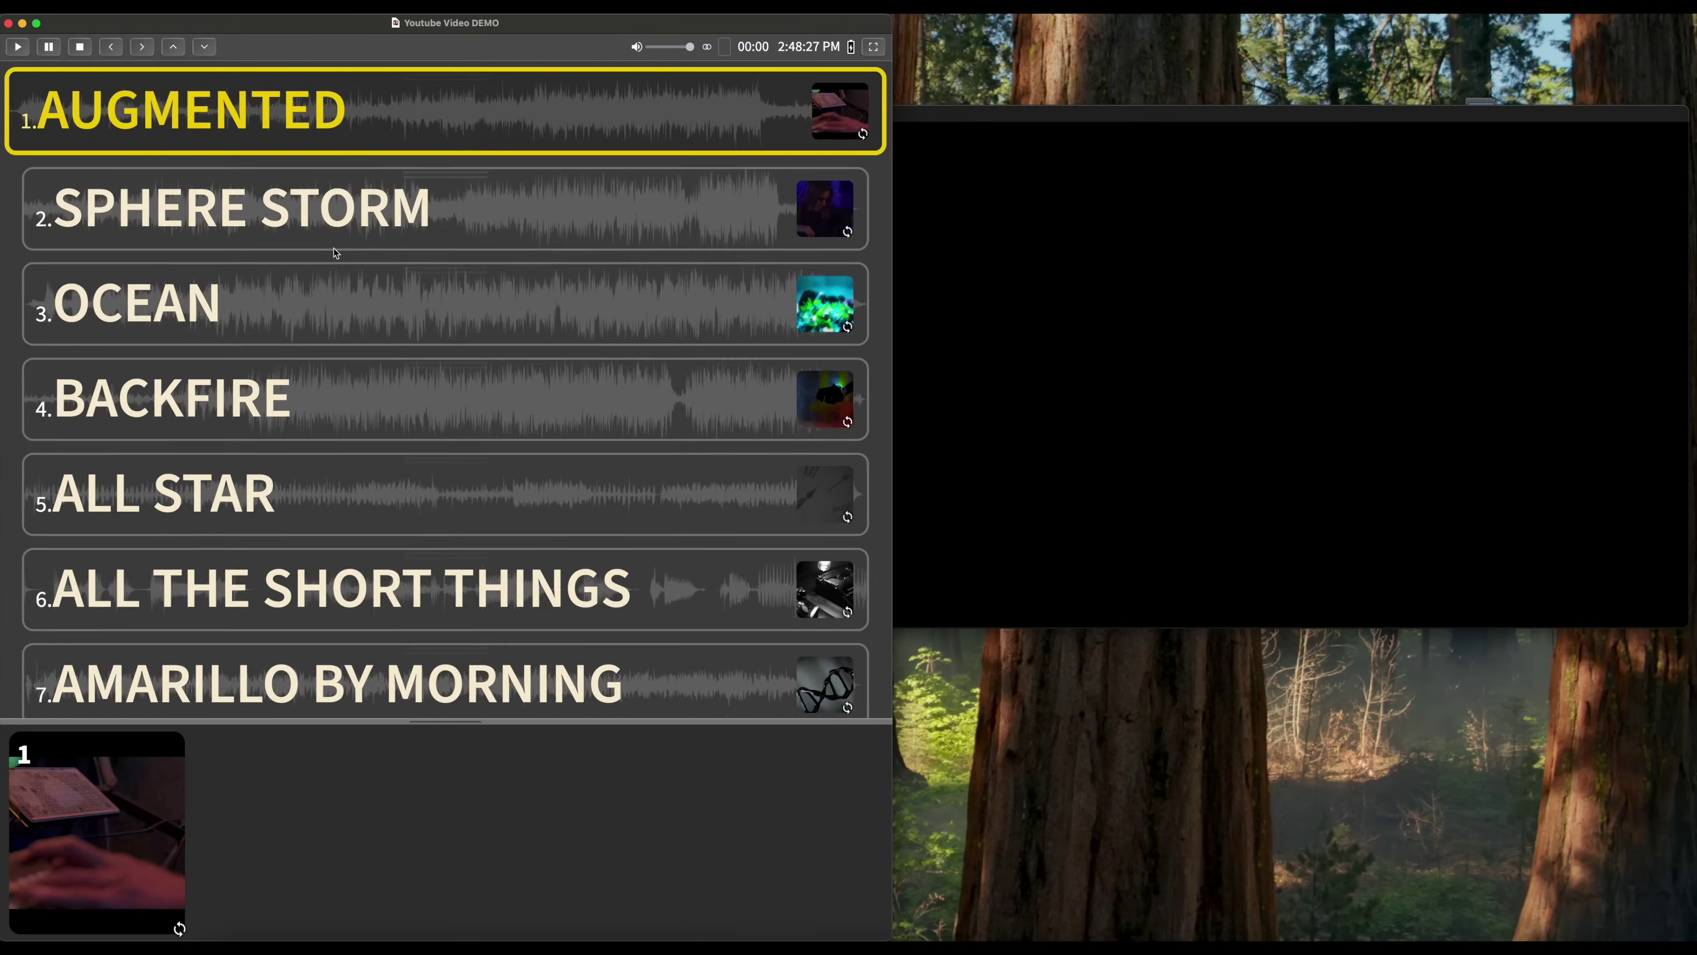
key(super+minus)
key(super+minus)
key(super+minus)
key(super+minus)
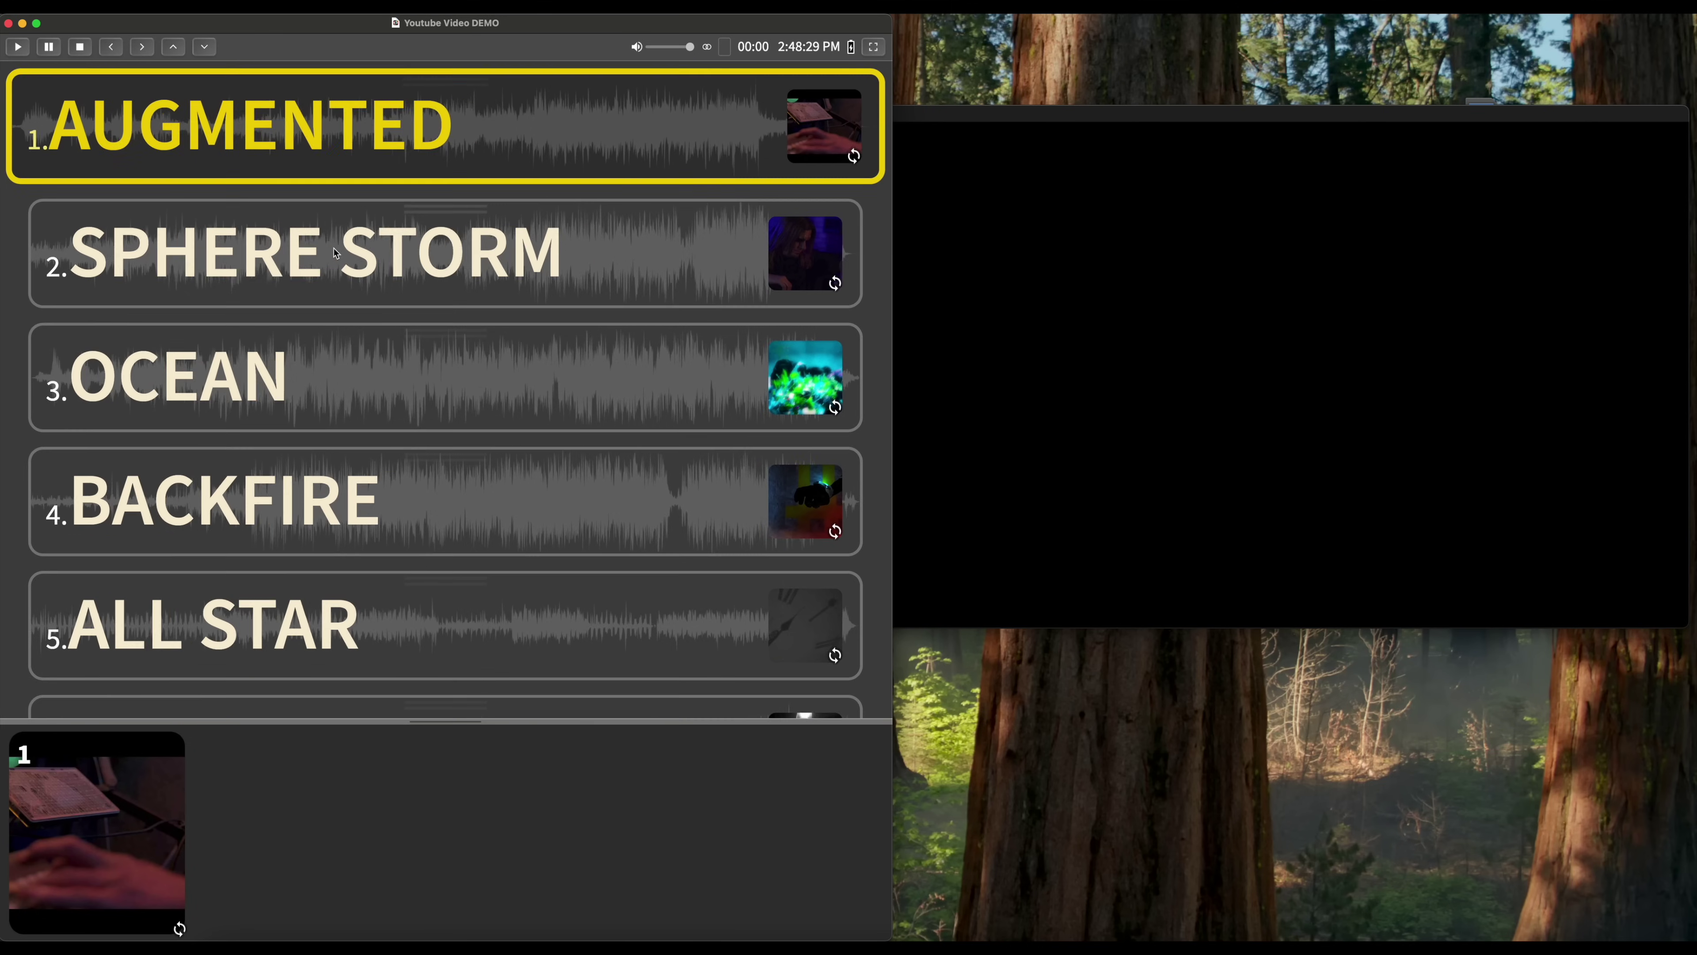
Readjust the set list's zoom level and move the song AMARILLO BY MORNING up one position.
key(super+equal)
key(super+equal)
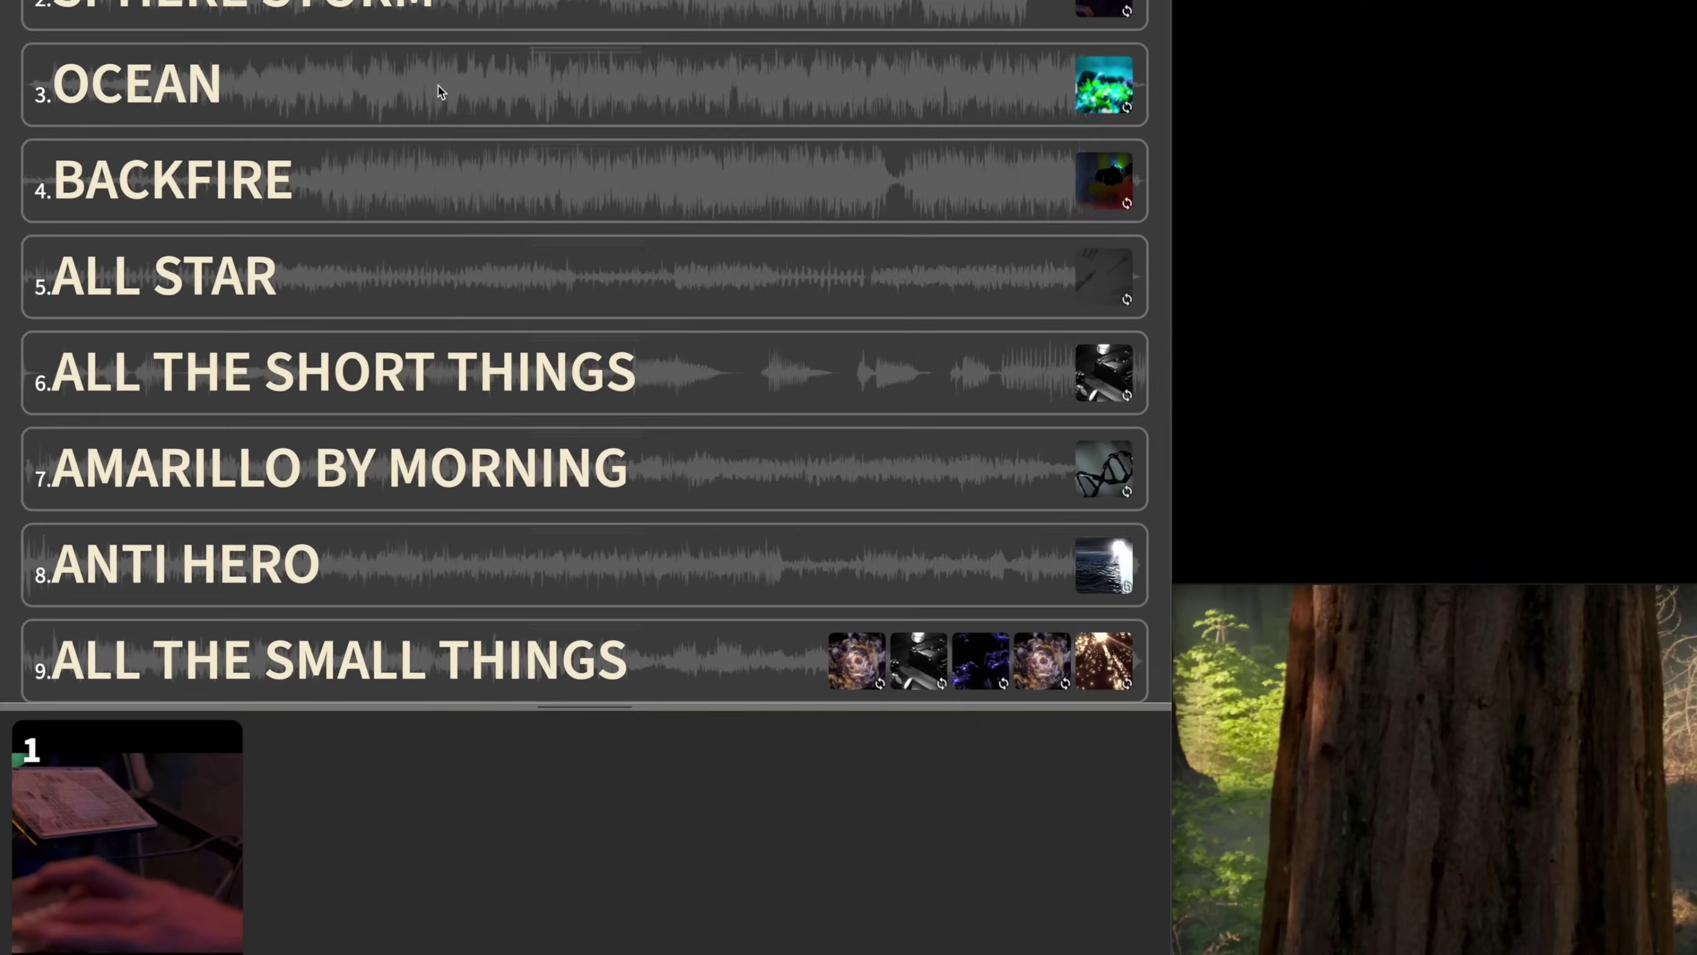
click(189, 543)
right_click(190, 542)
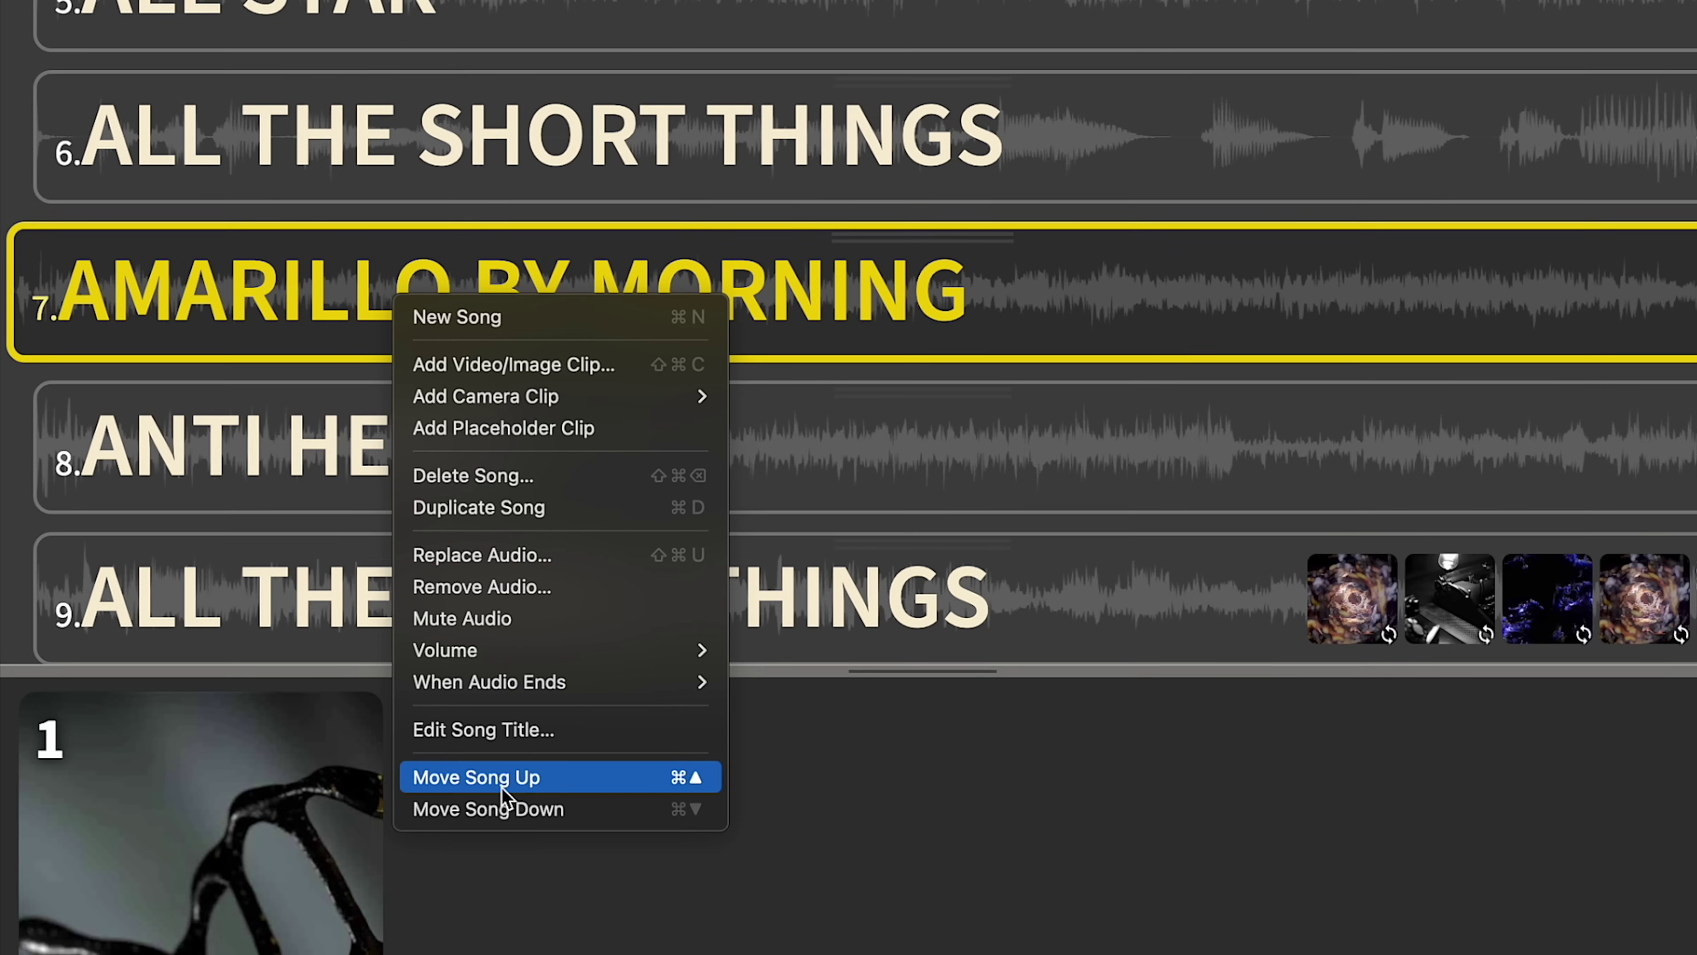
click(523, 786)
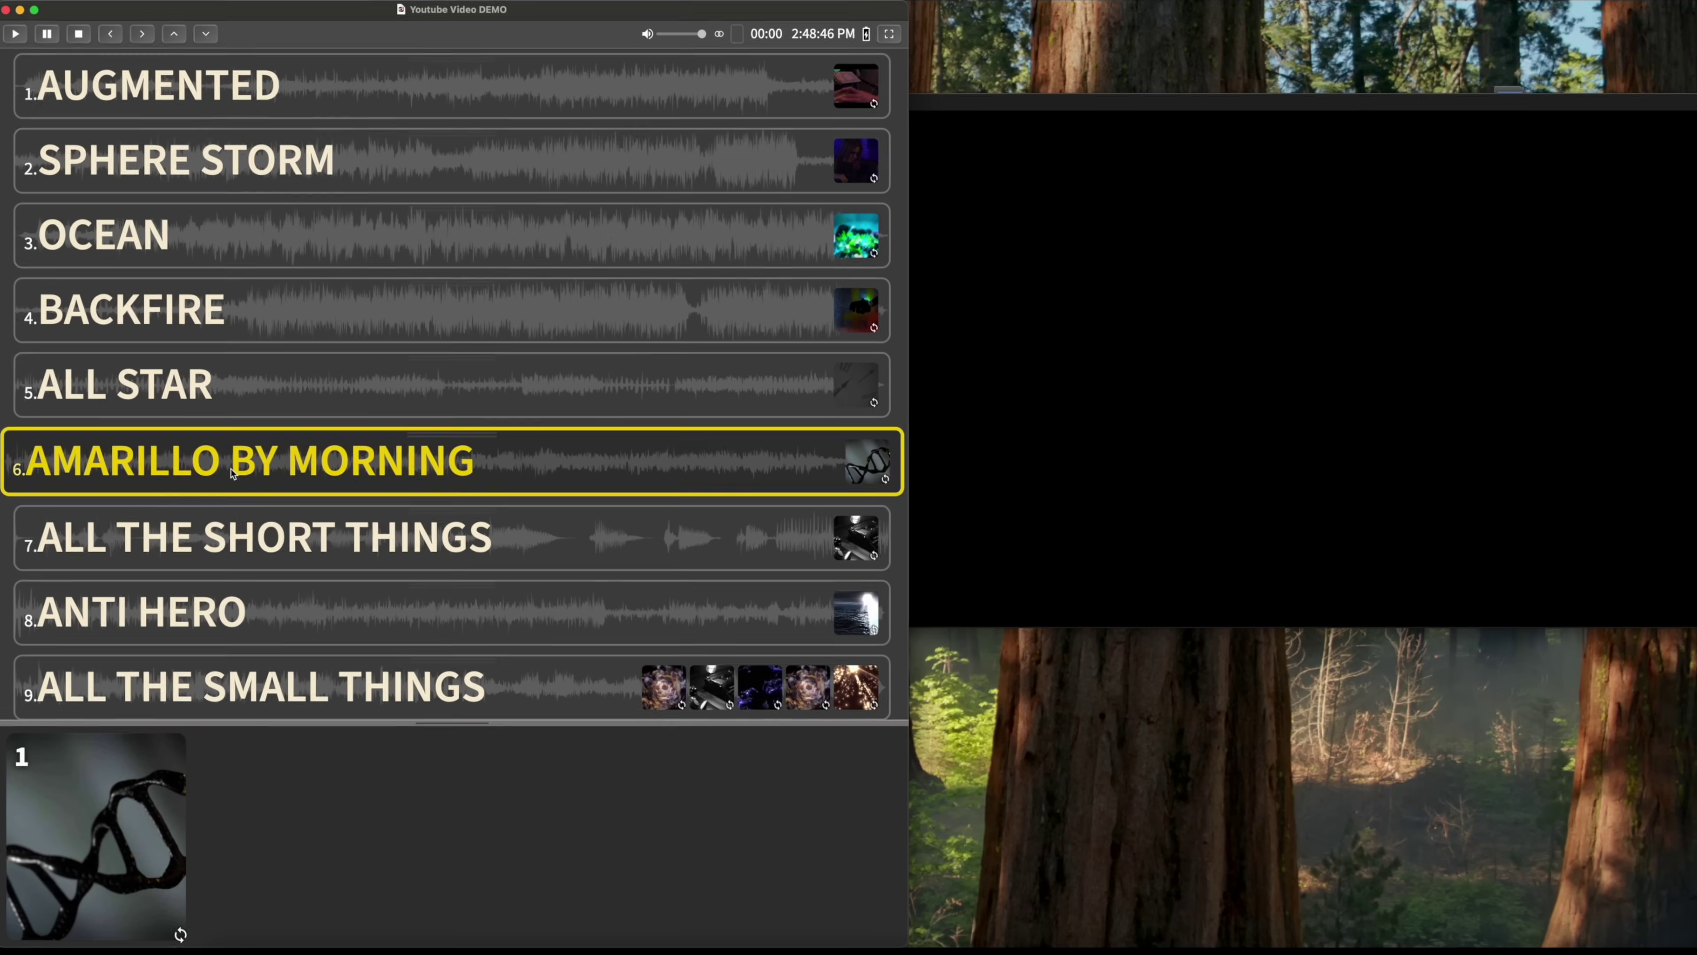
Set the audio volume of the song ALL STAR to 13.
click(298, 388)
right_click(306, 387)
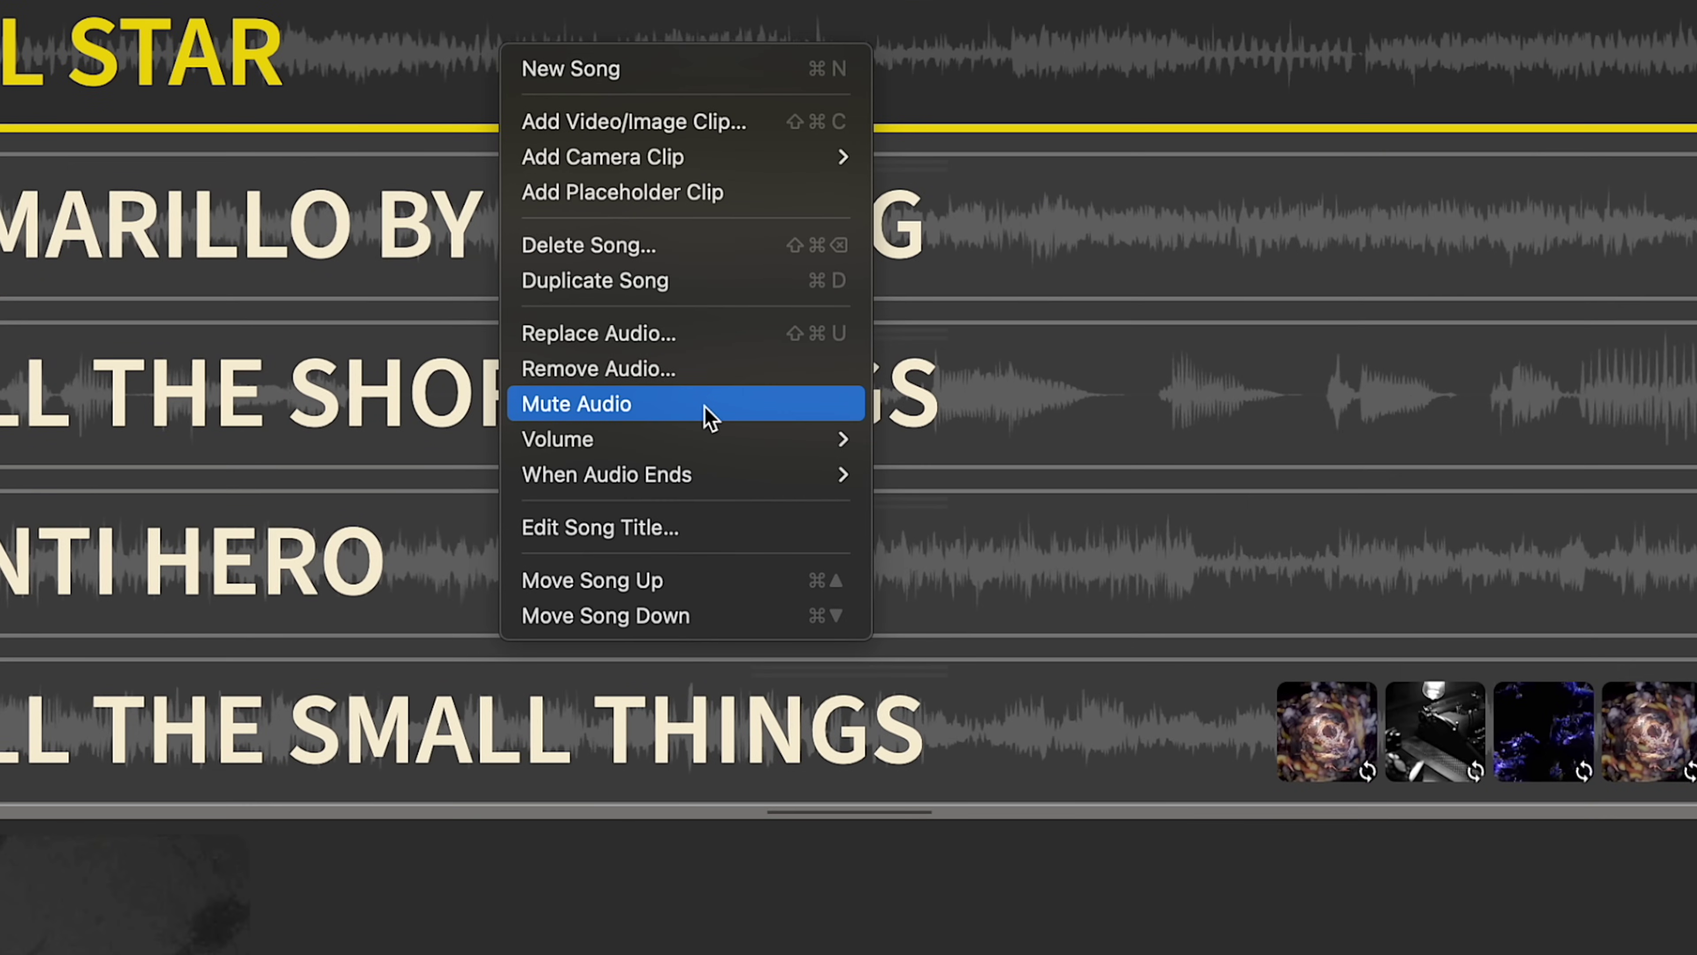
mouse_move(690, 428)
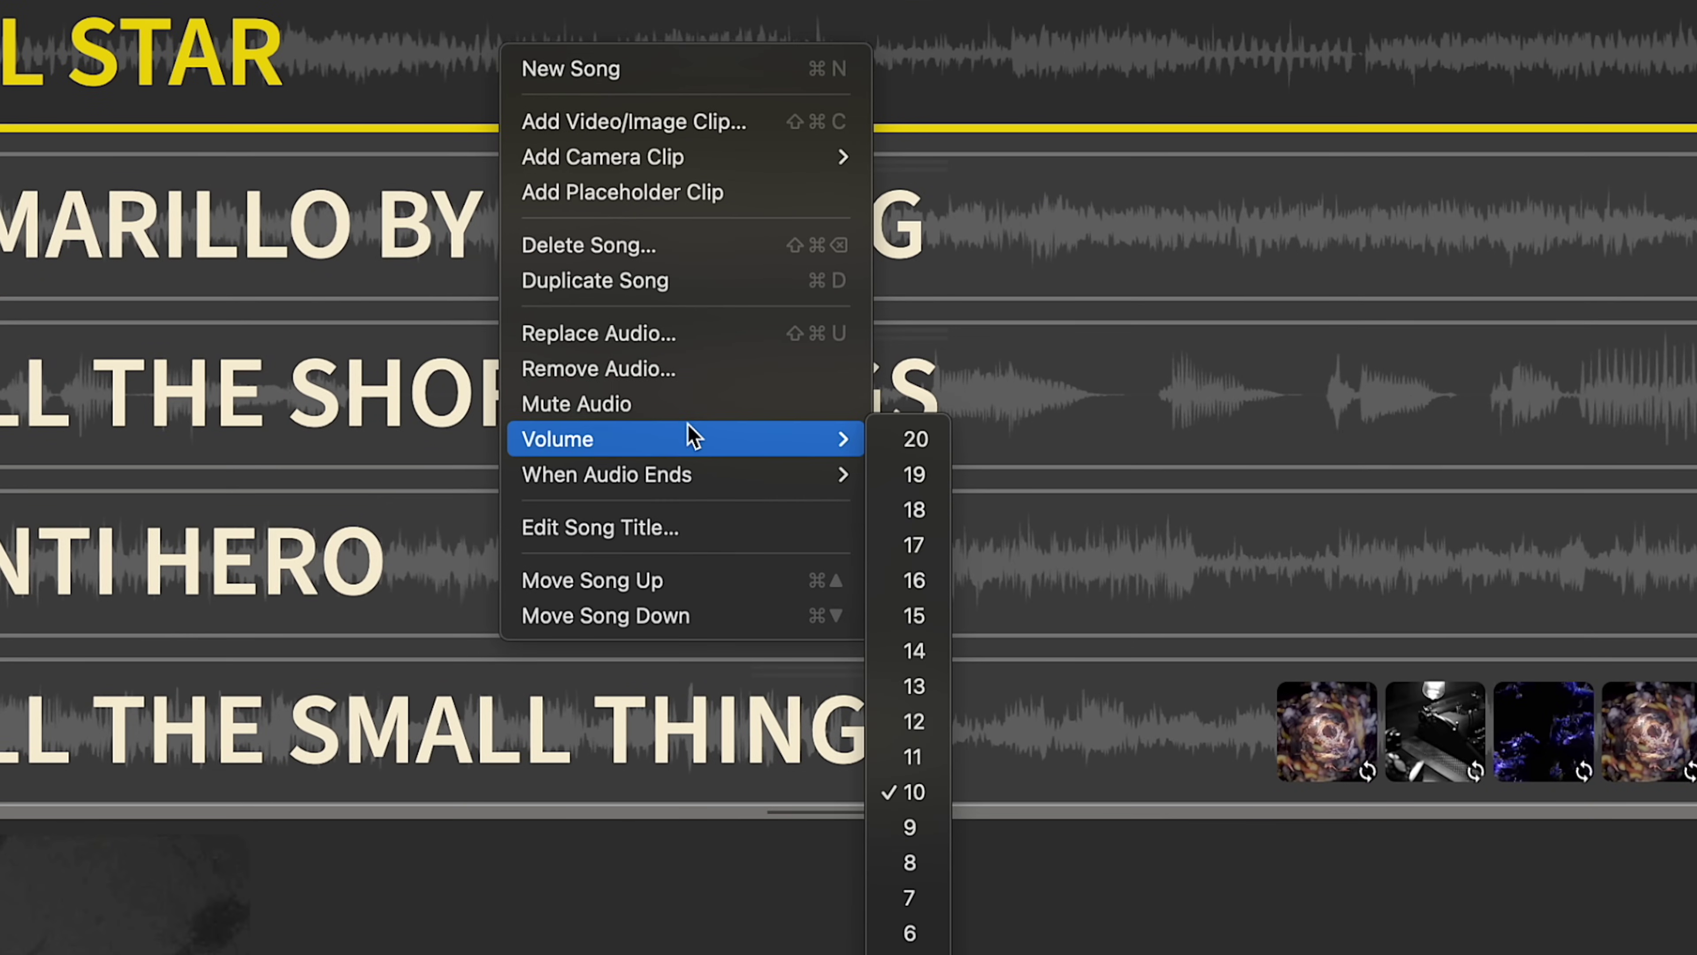
click(918, 688)
Mute the first clip of ALL THE SMALL THINGS and set it to Resume From Last Point when resuming.
right_click(1337, 722)
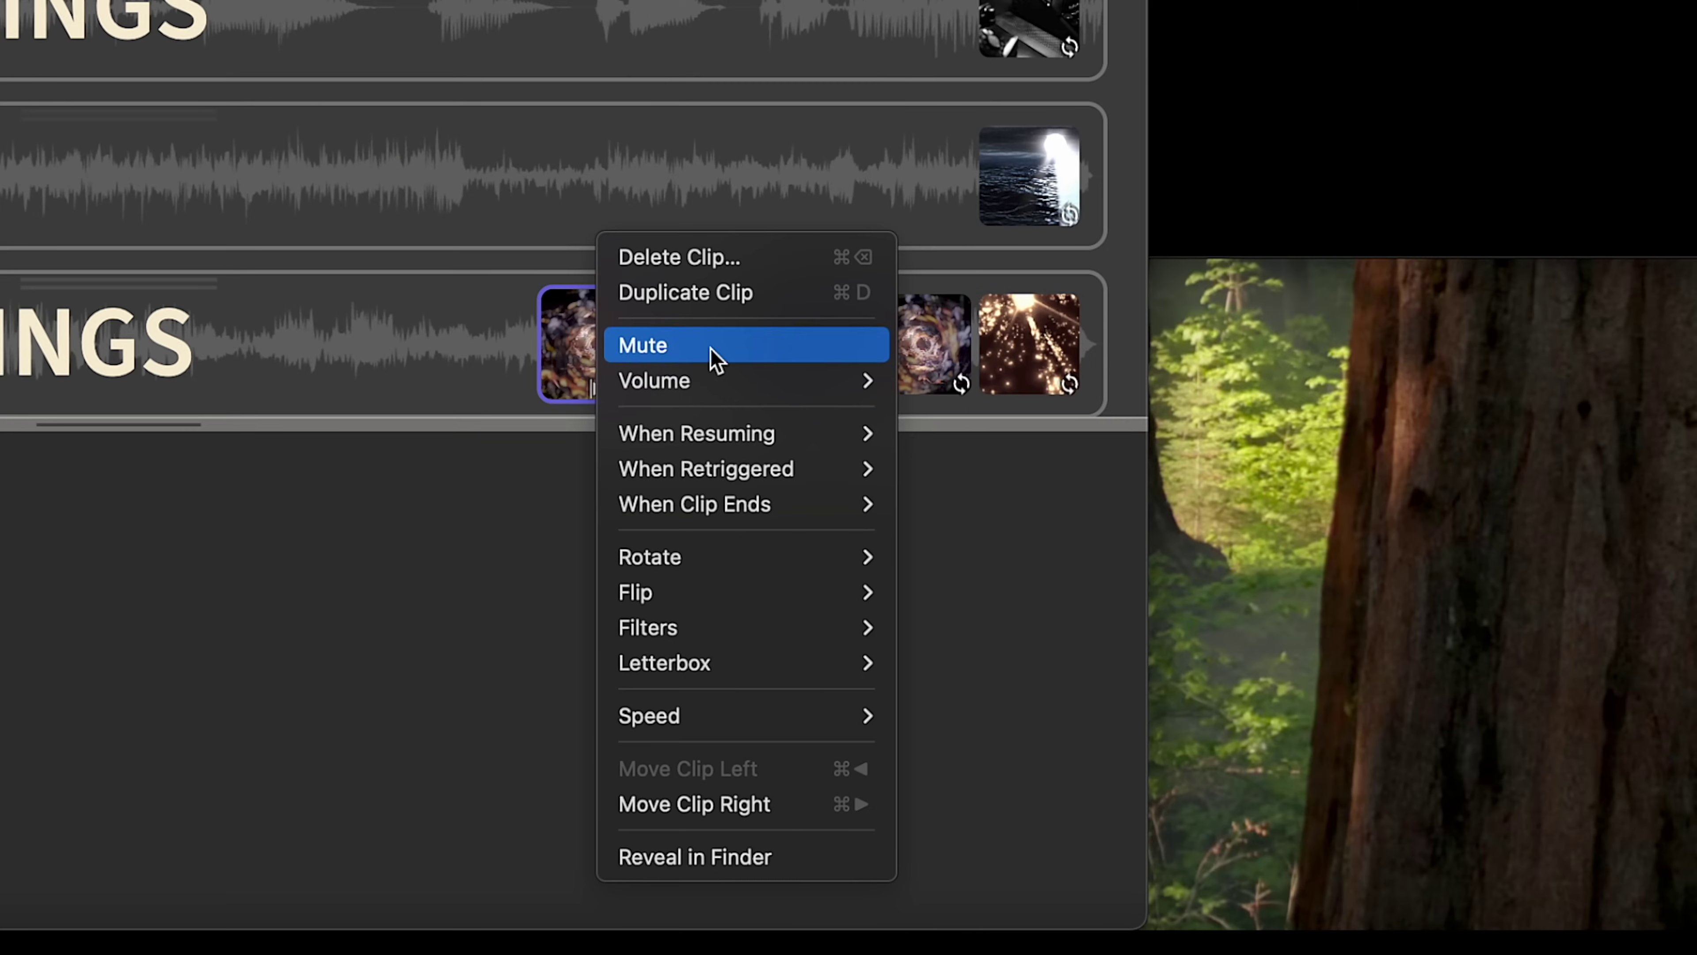
click(715, 358)
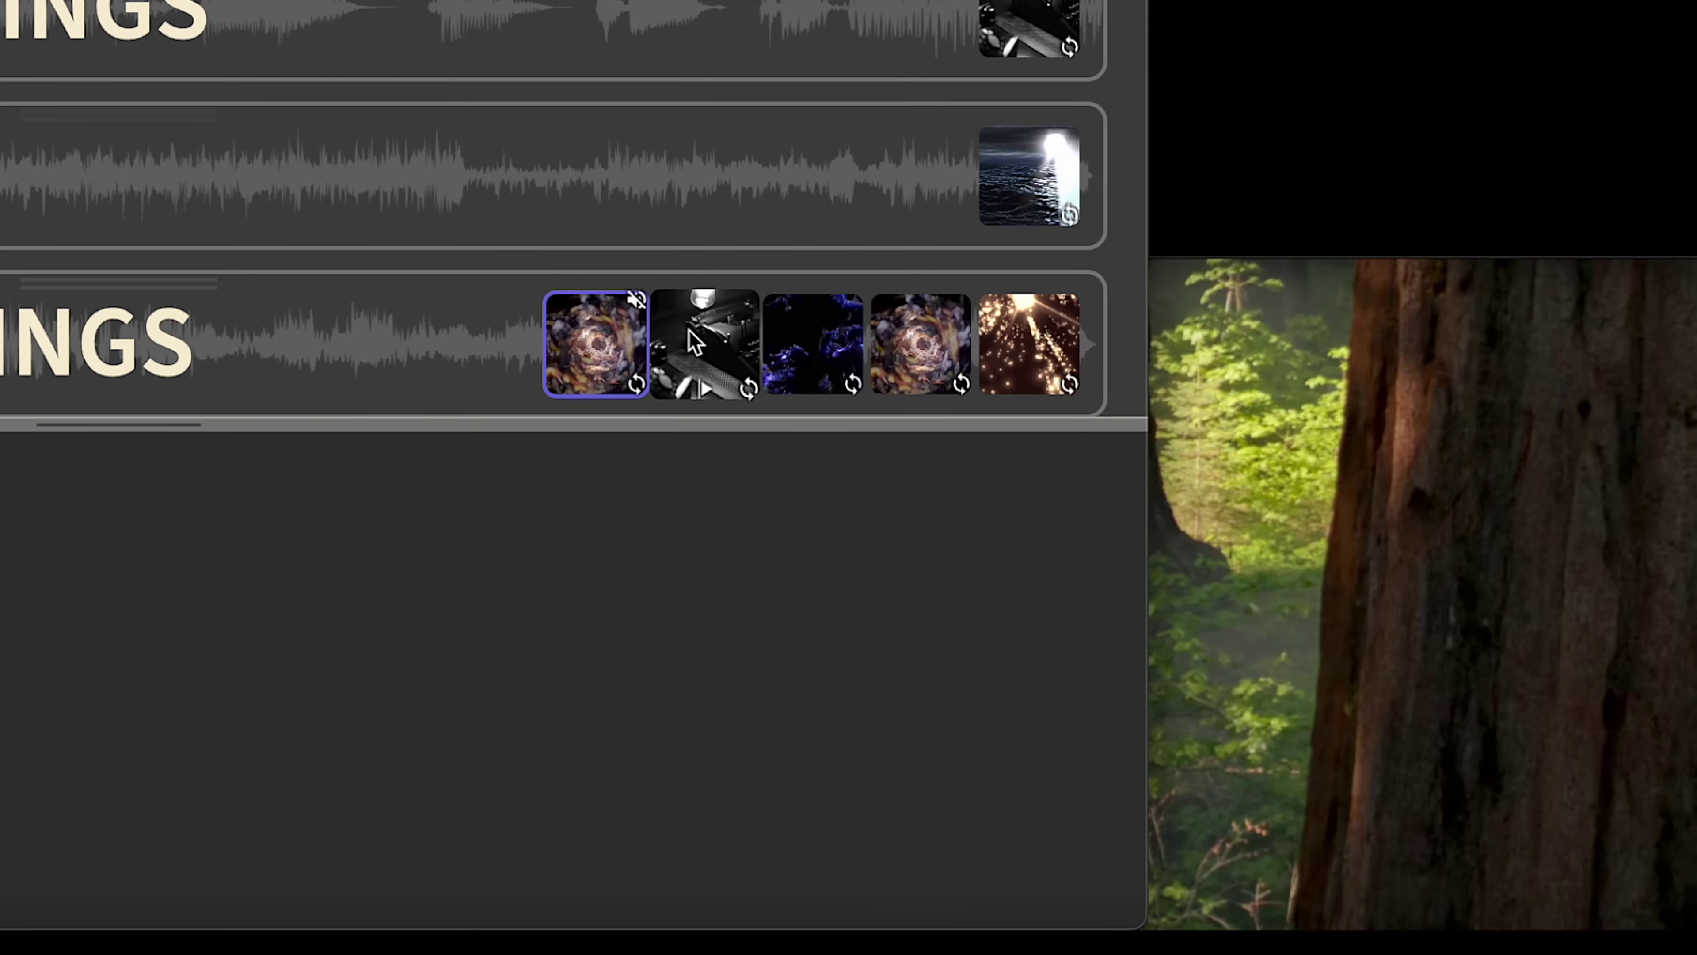
right_click(605, 346)
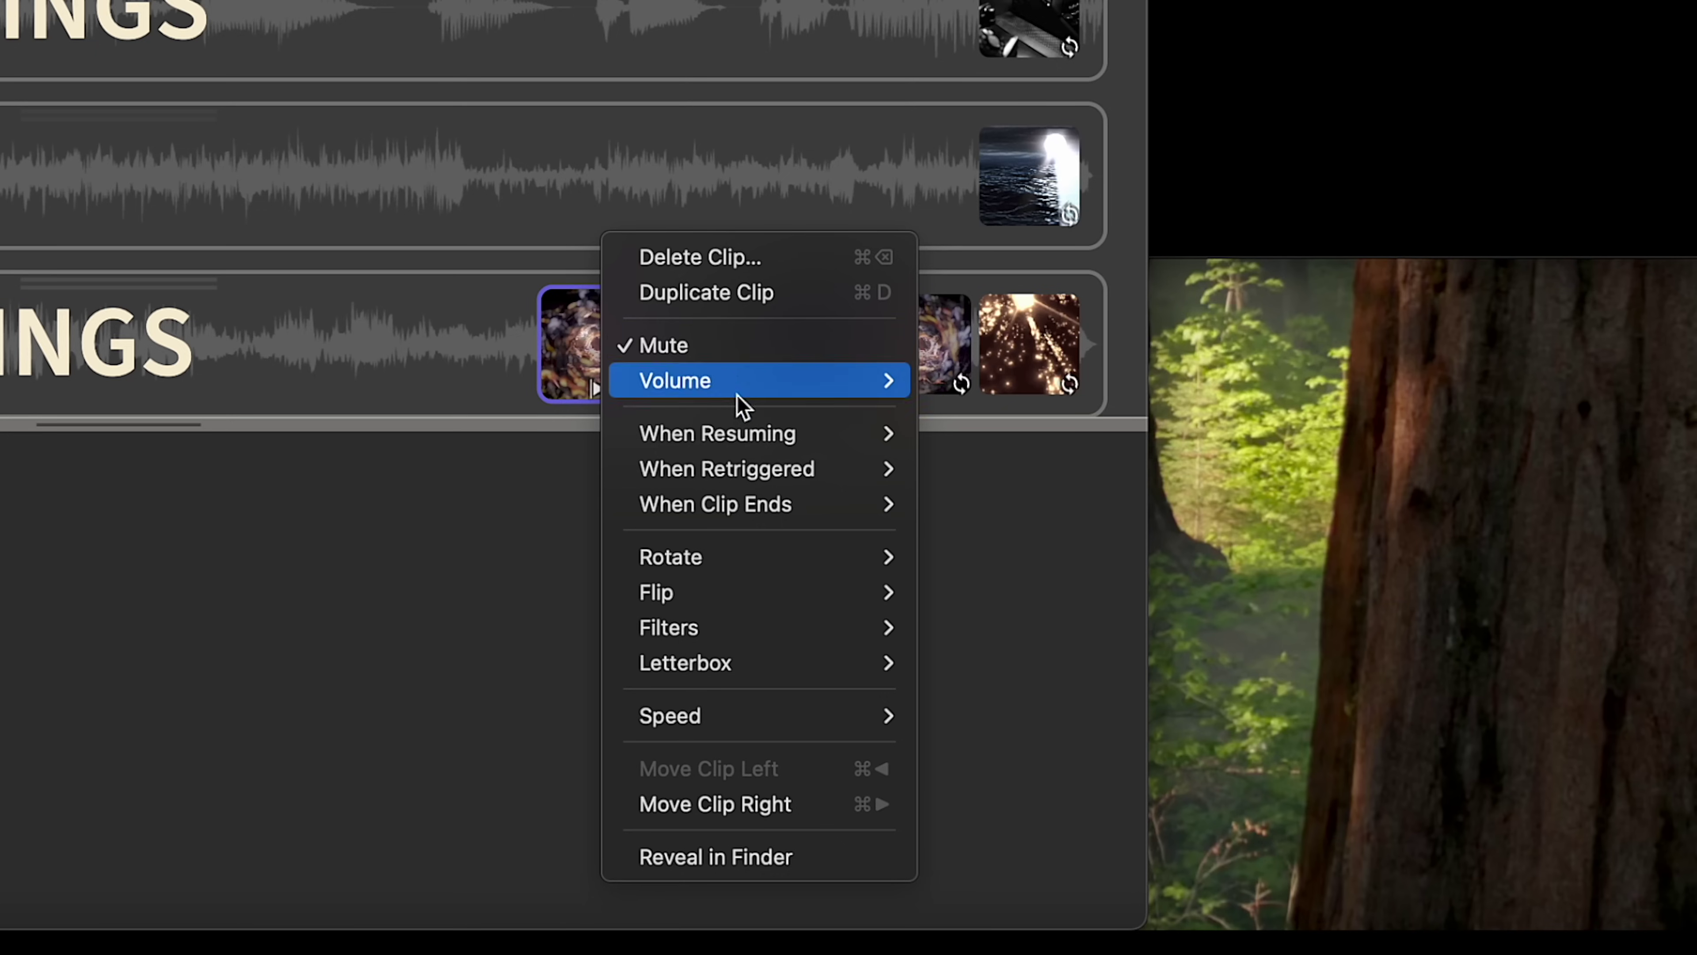
mouse_move(770, 436)
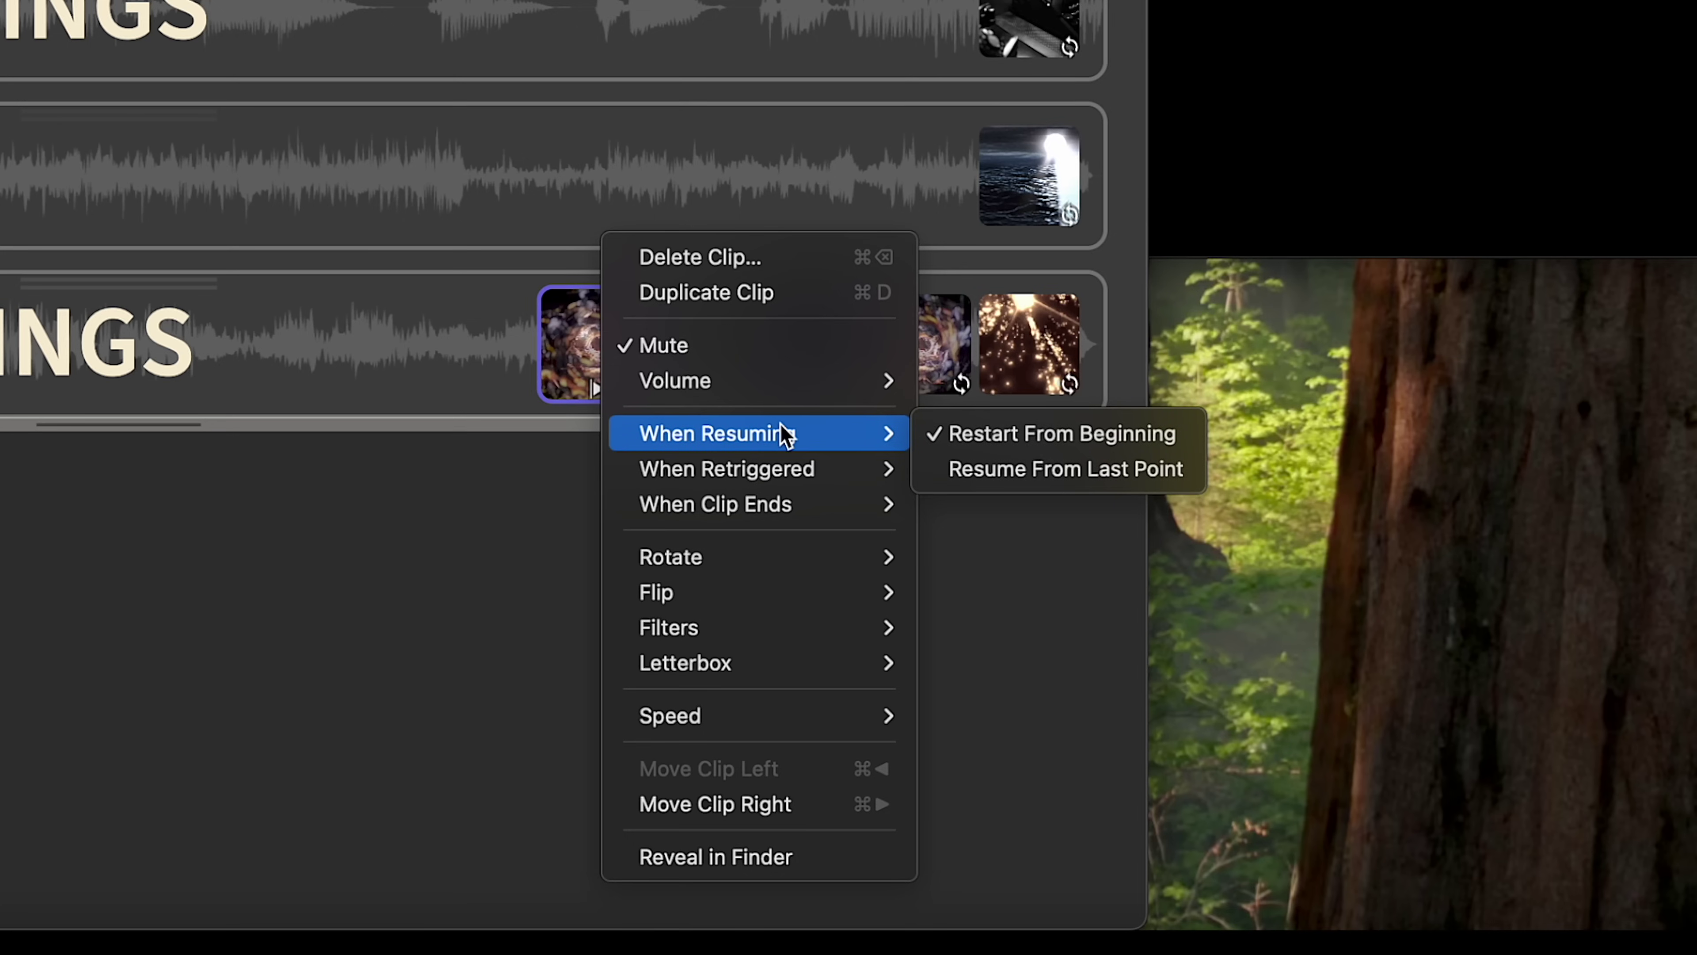
click(1062, 470)
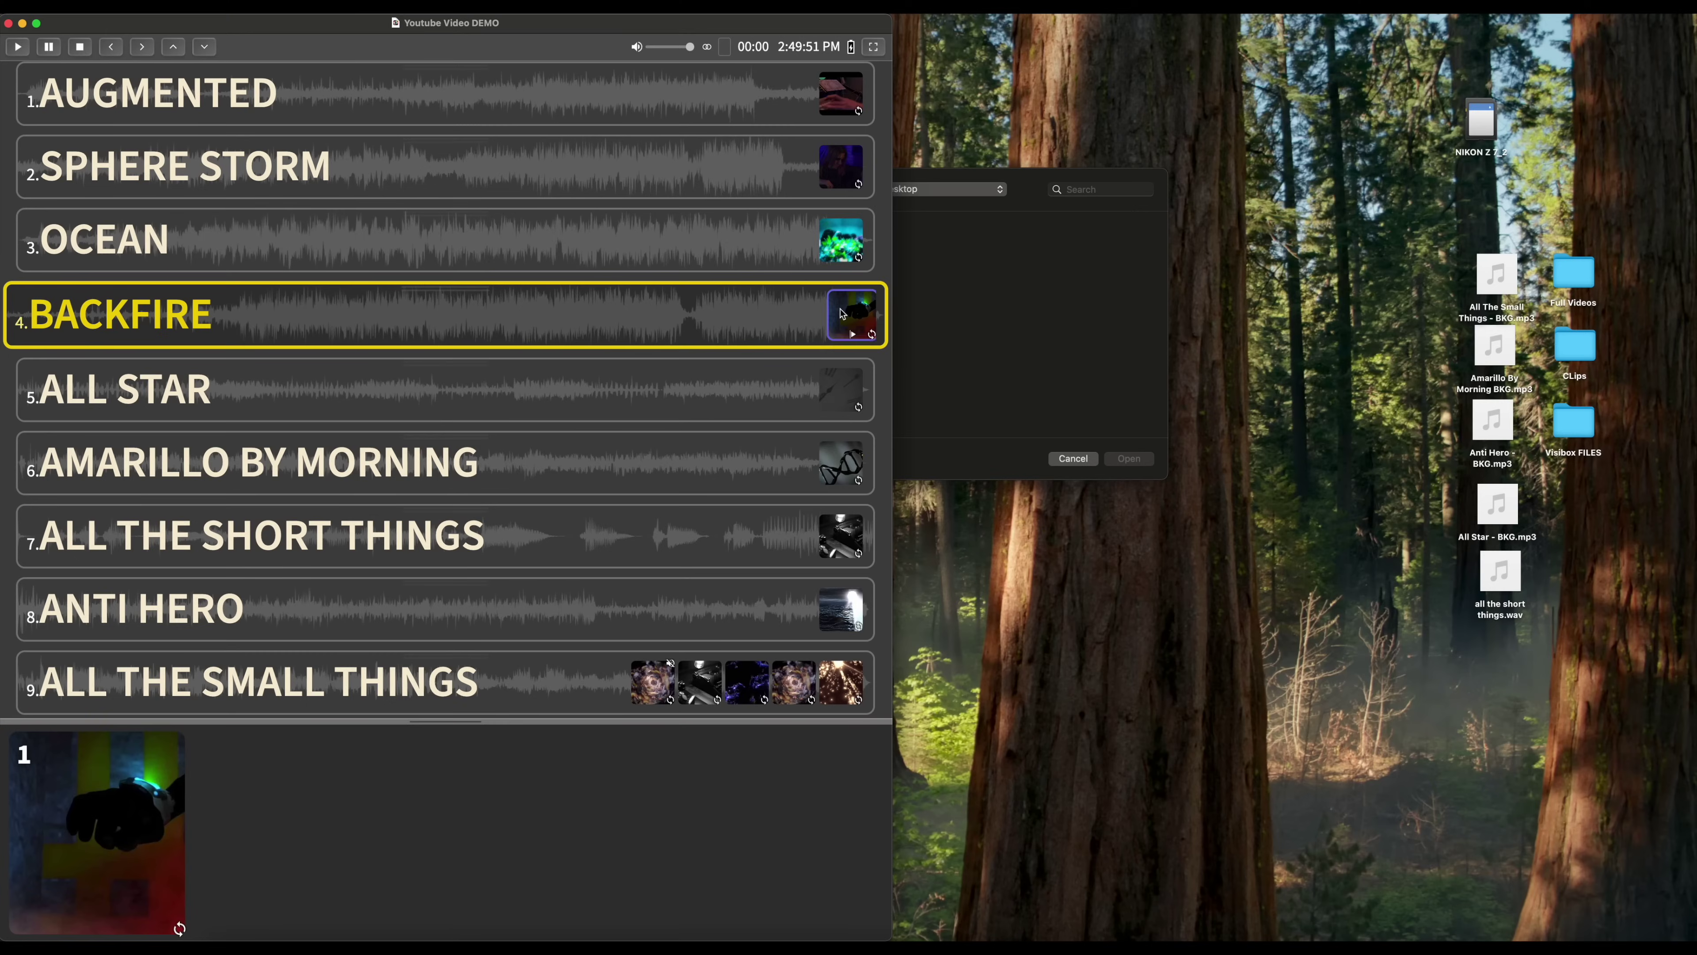
Set the BACKFIRE clip to Resume From Last Point when resuming, and preview the song's output.
right_click(842, 314)
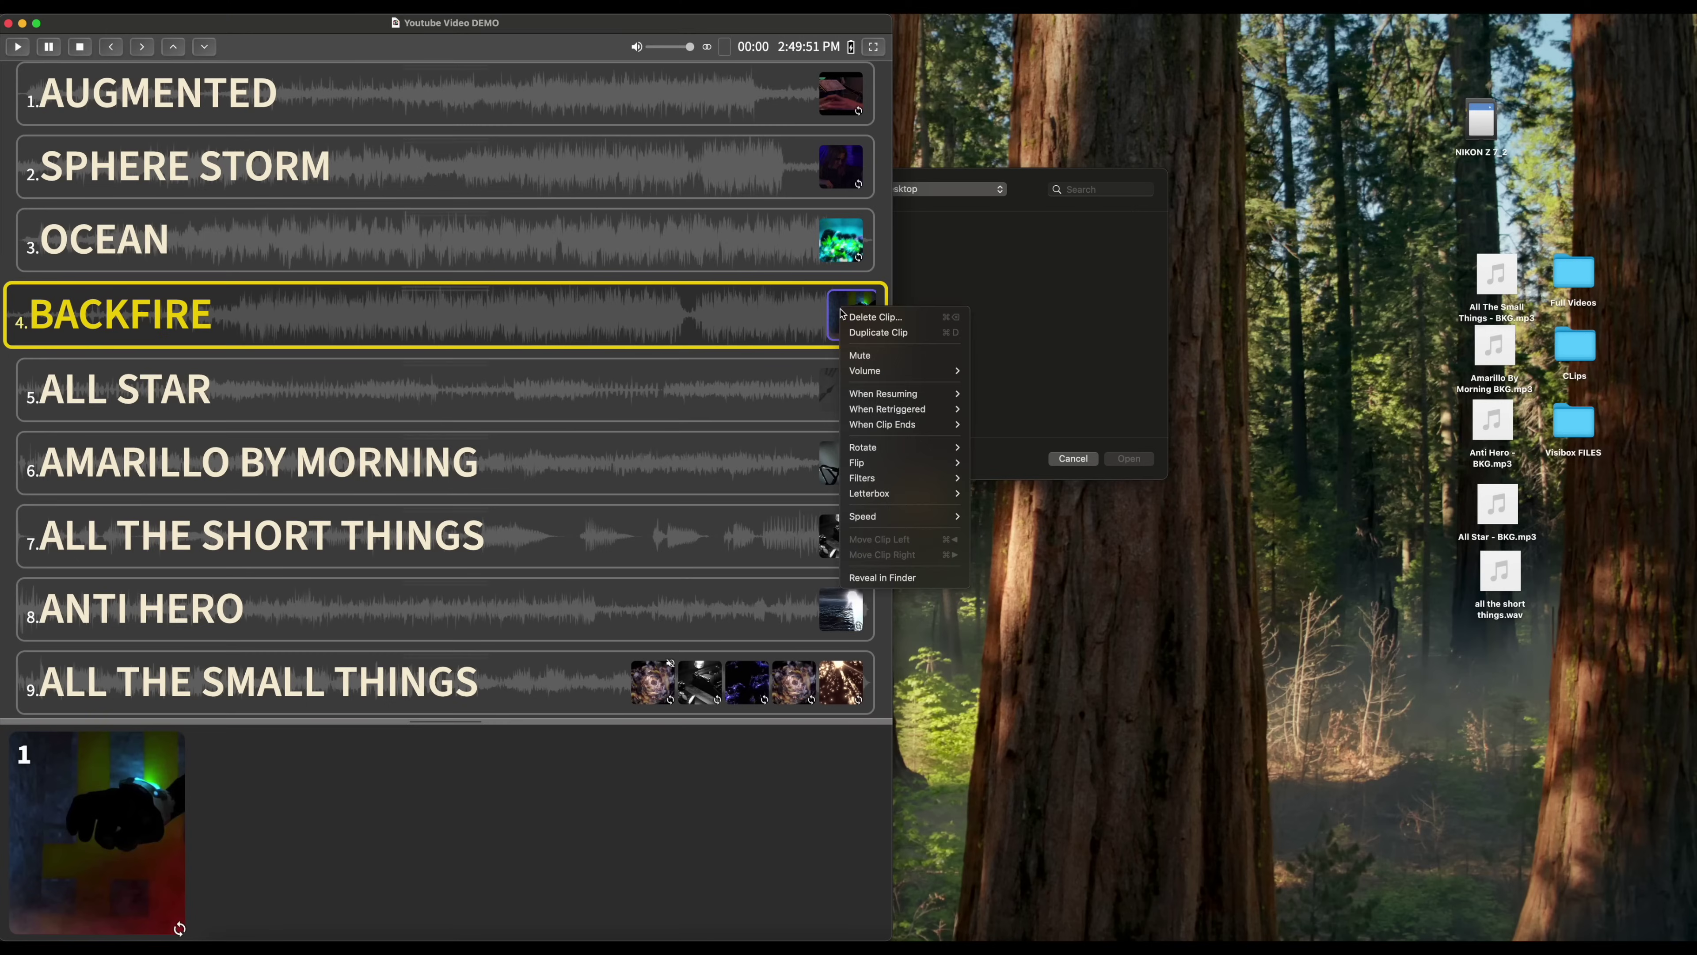
mouse_move(910, 394)
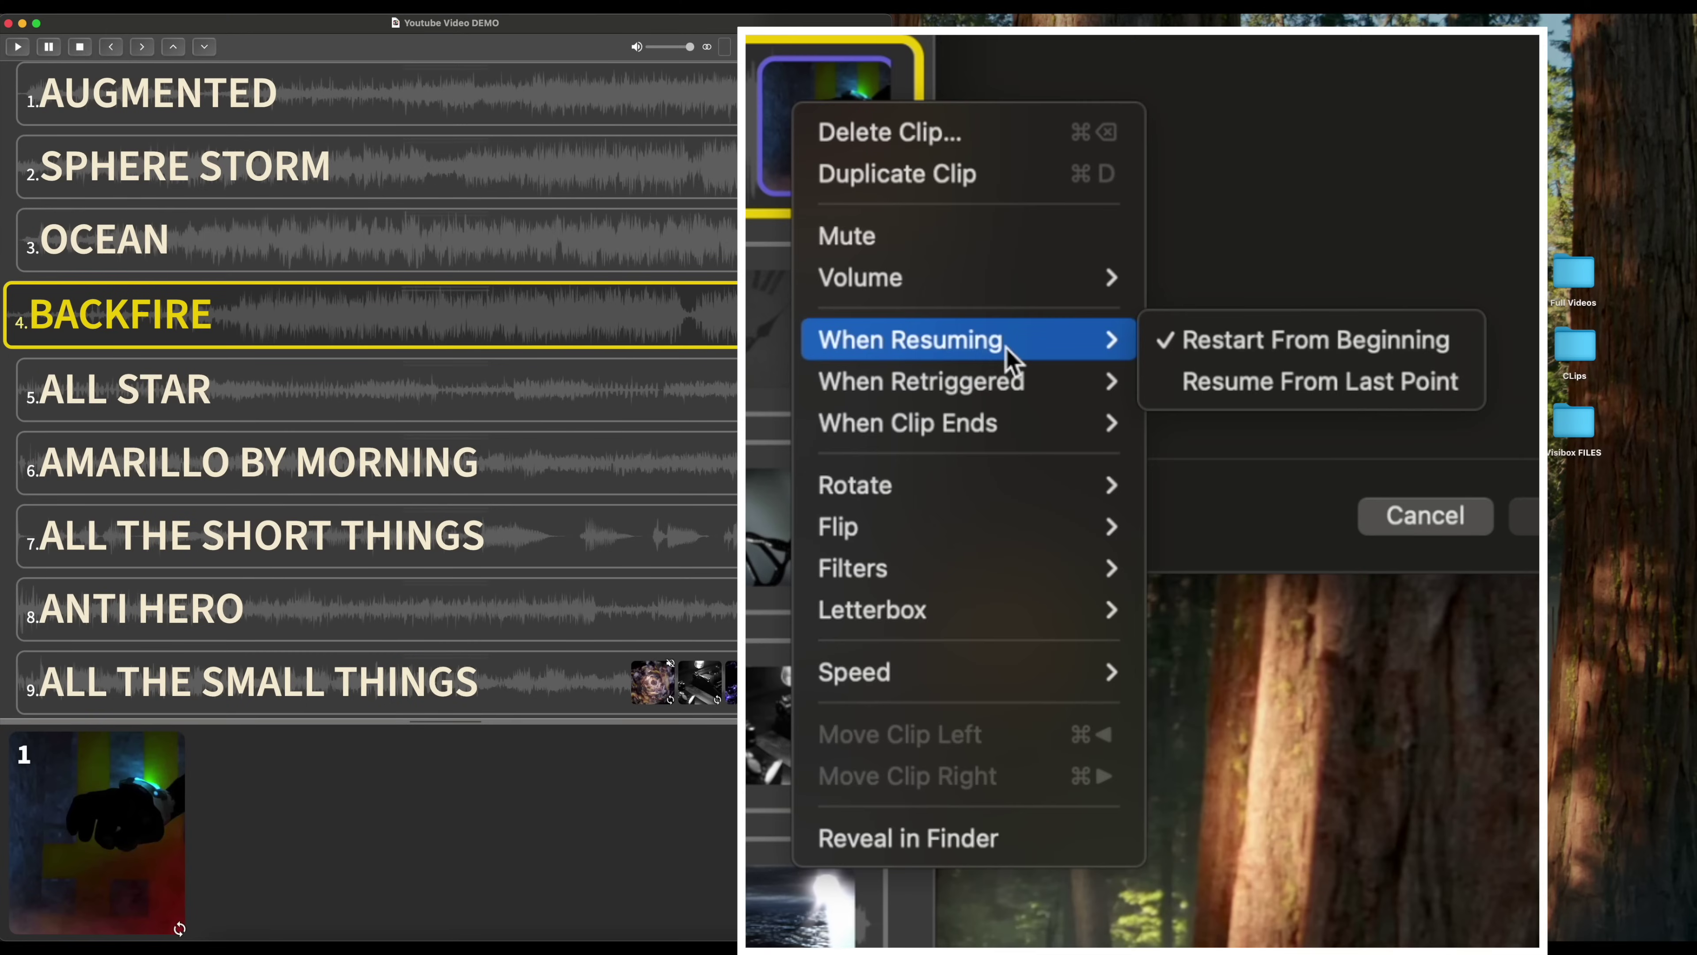
click(1313, 383)
click(452, 343)
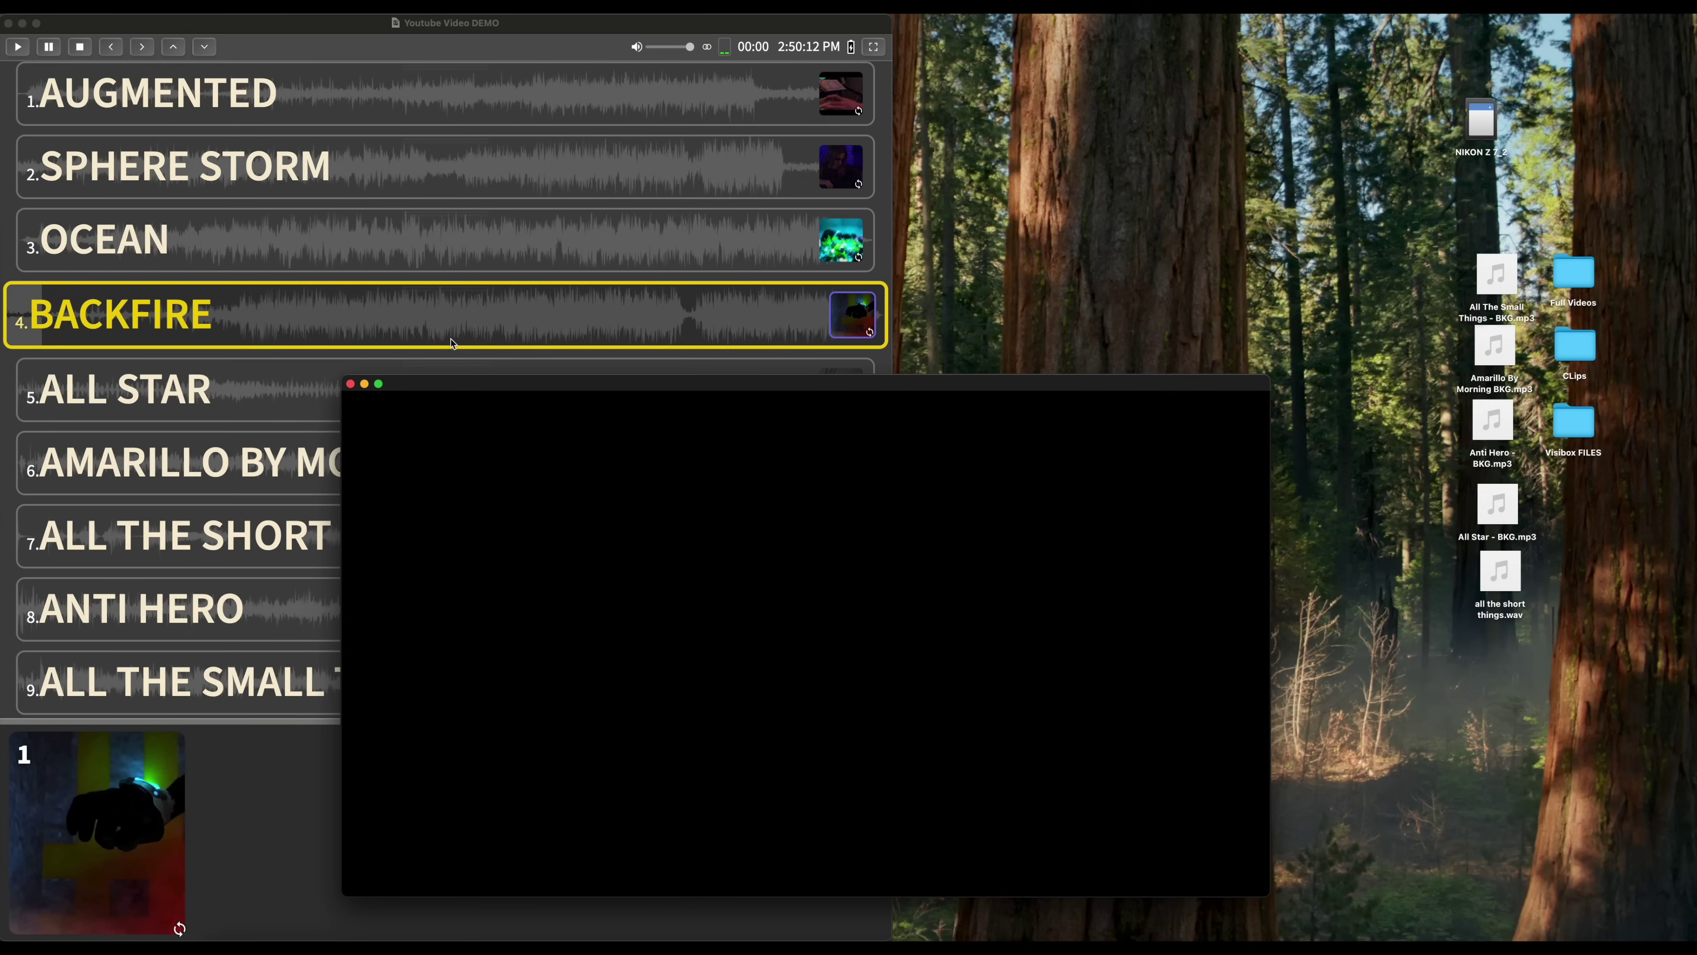
click(451, 343)
Look at the BACKFIRE clip's When Retriggered options, and retrigger the playing ALL STAR clip to test its behaviour.
right_click(847, 325)
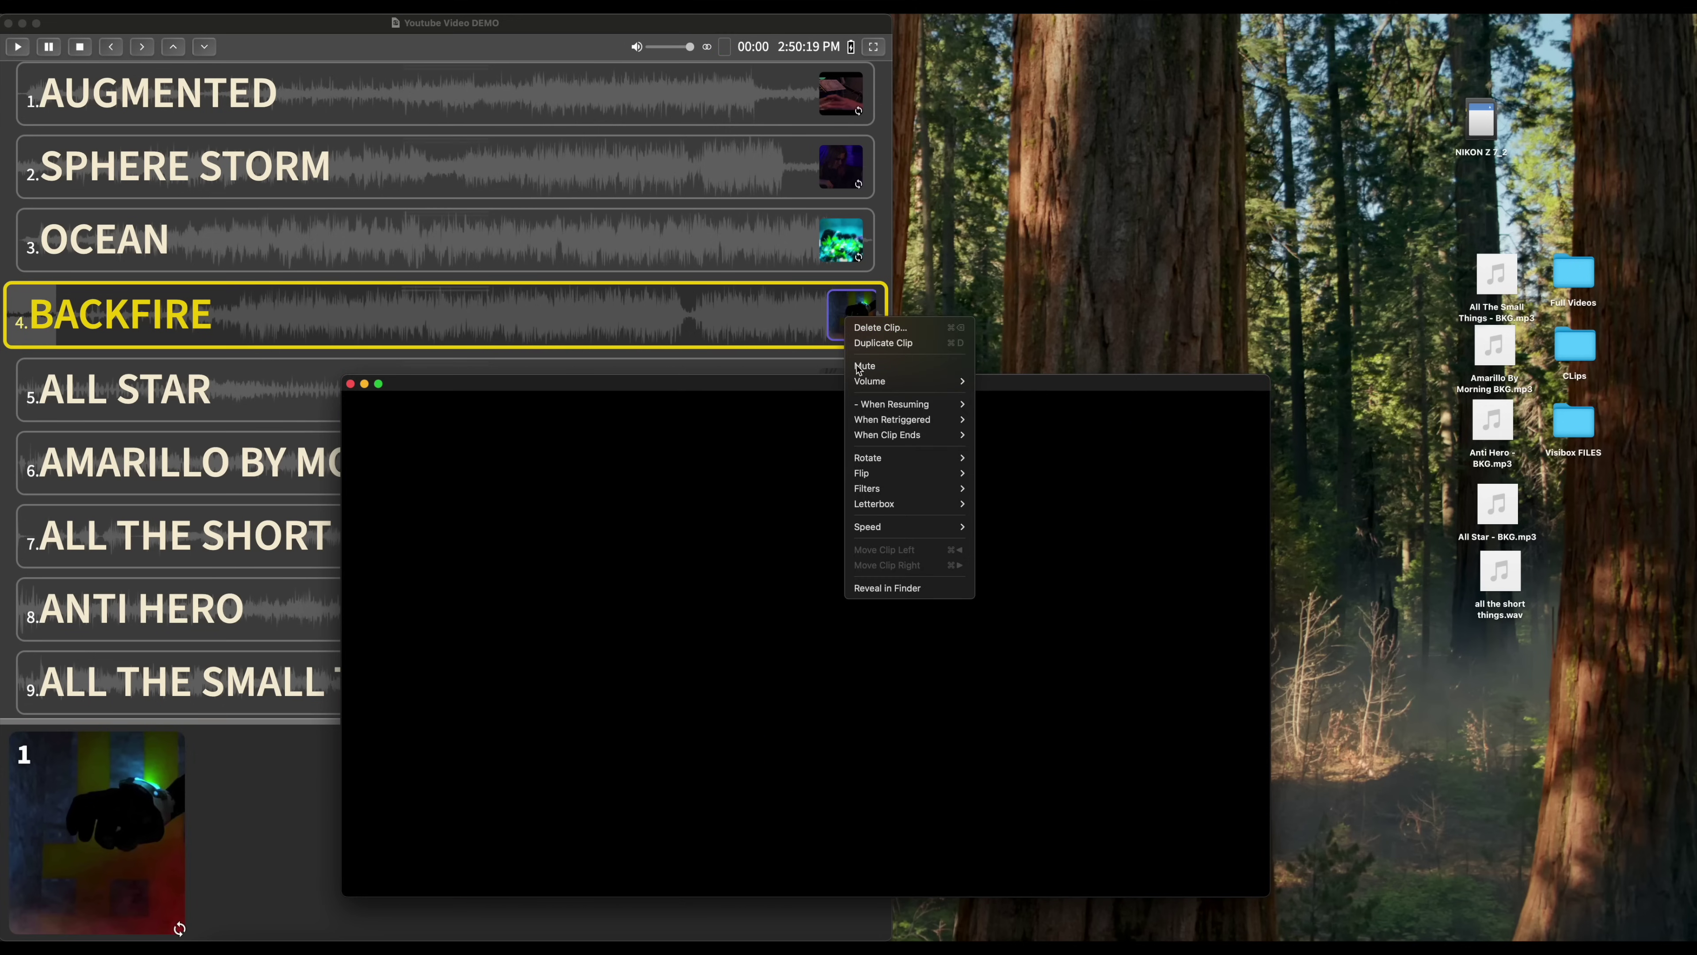
mouse_move(877, 416)
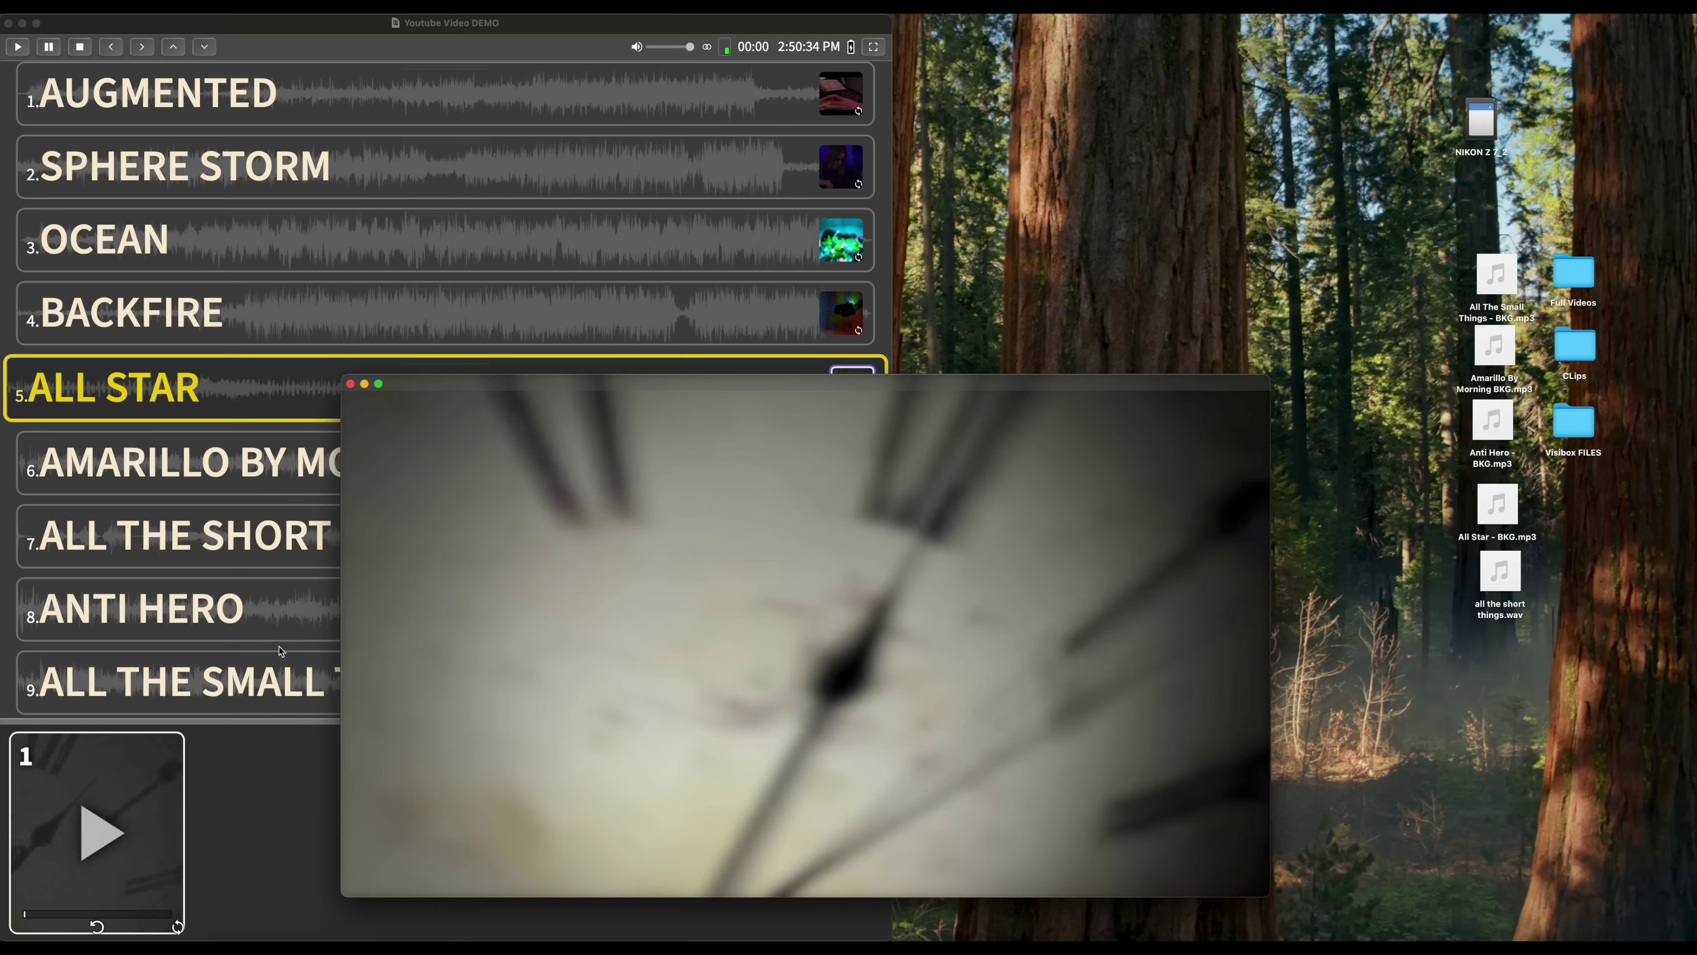
click(85, 844)
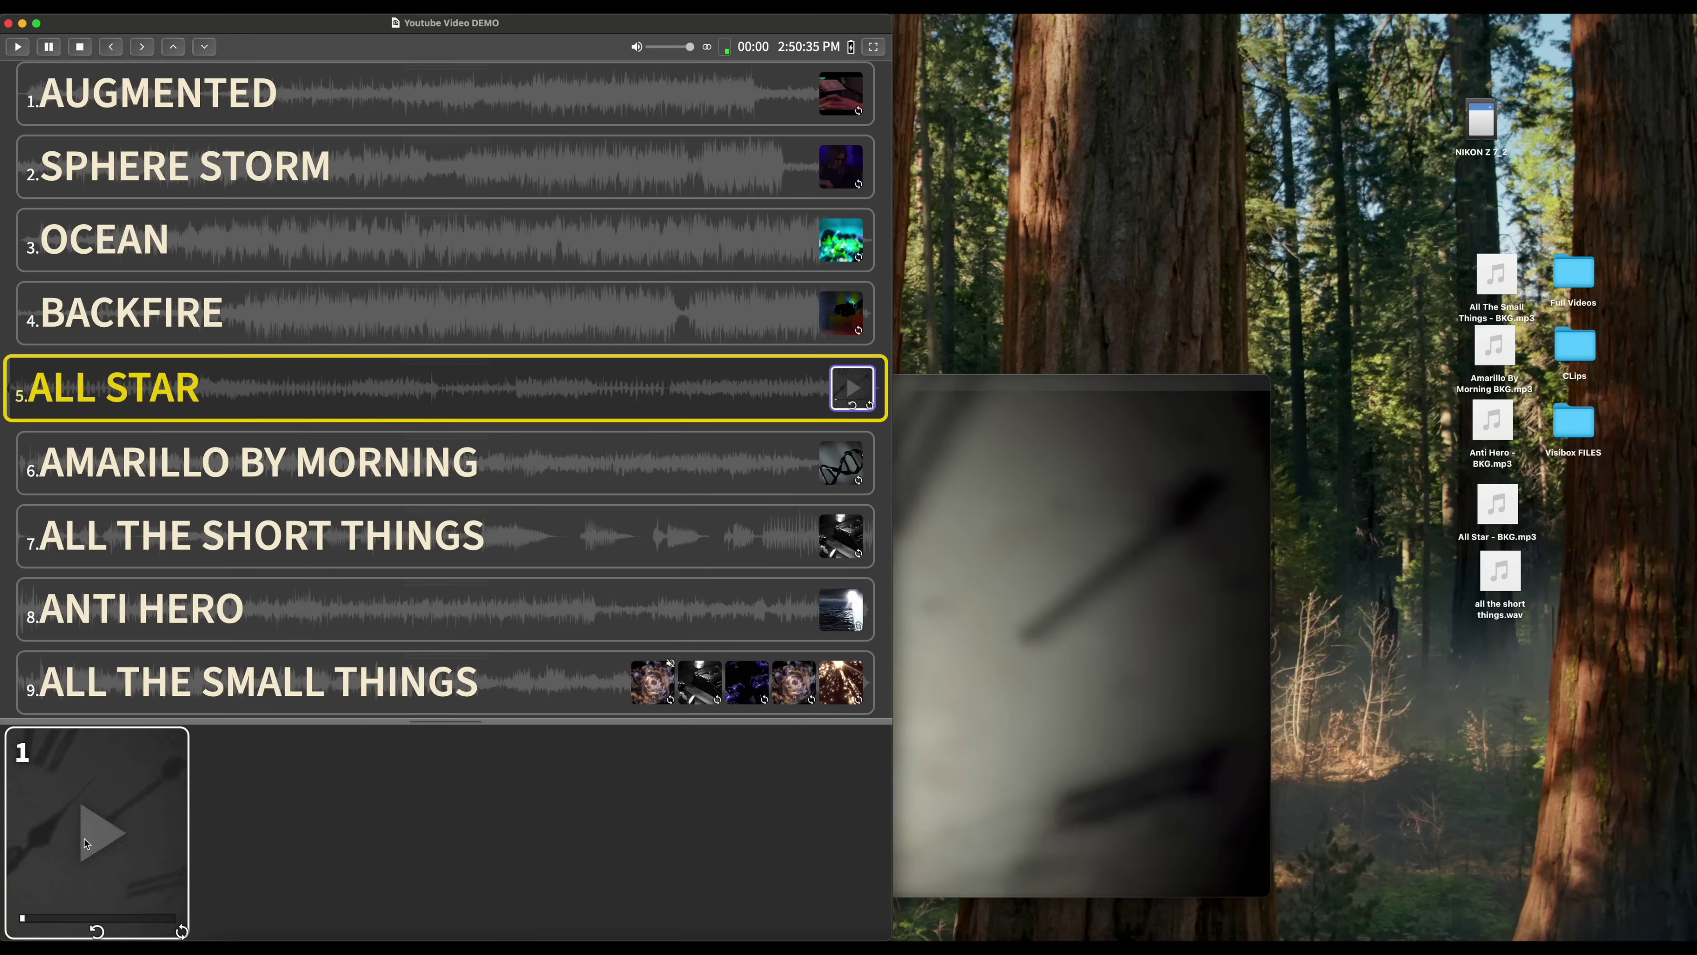
click(936, 402)
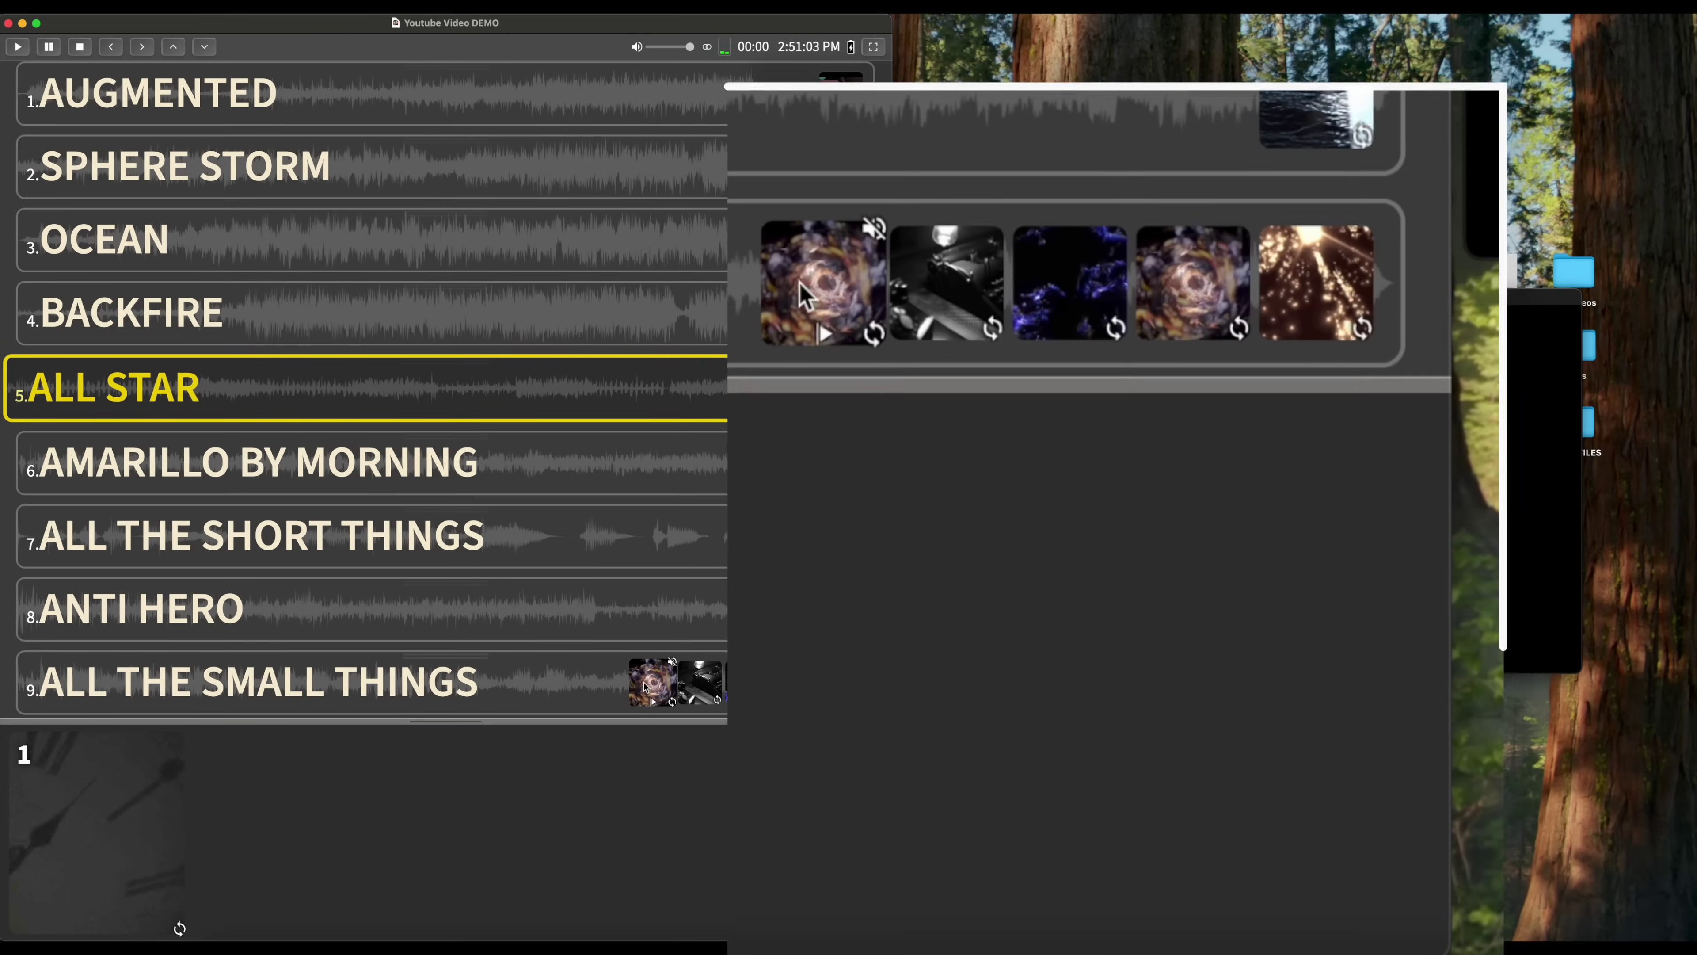
Set the first clip of ALL THE SMALL THINGS to Start Next Clip when it ends.
right_click(640, 683)
mouse_move(706, 725)
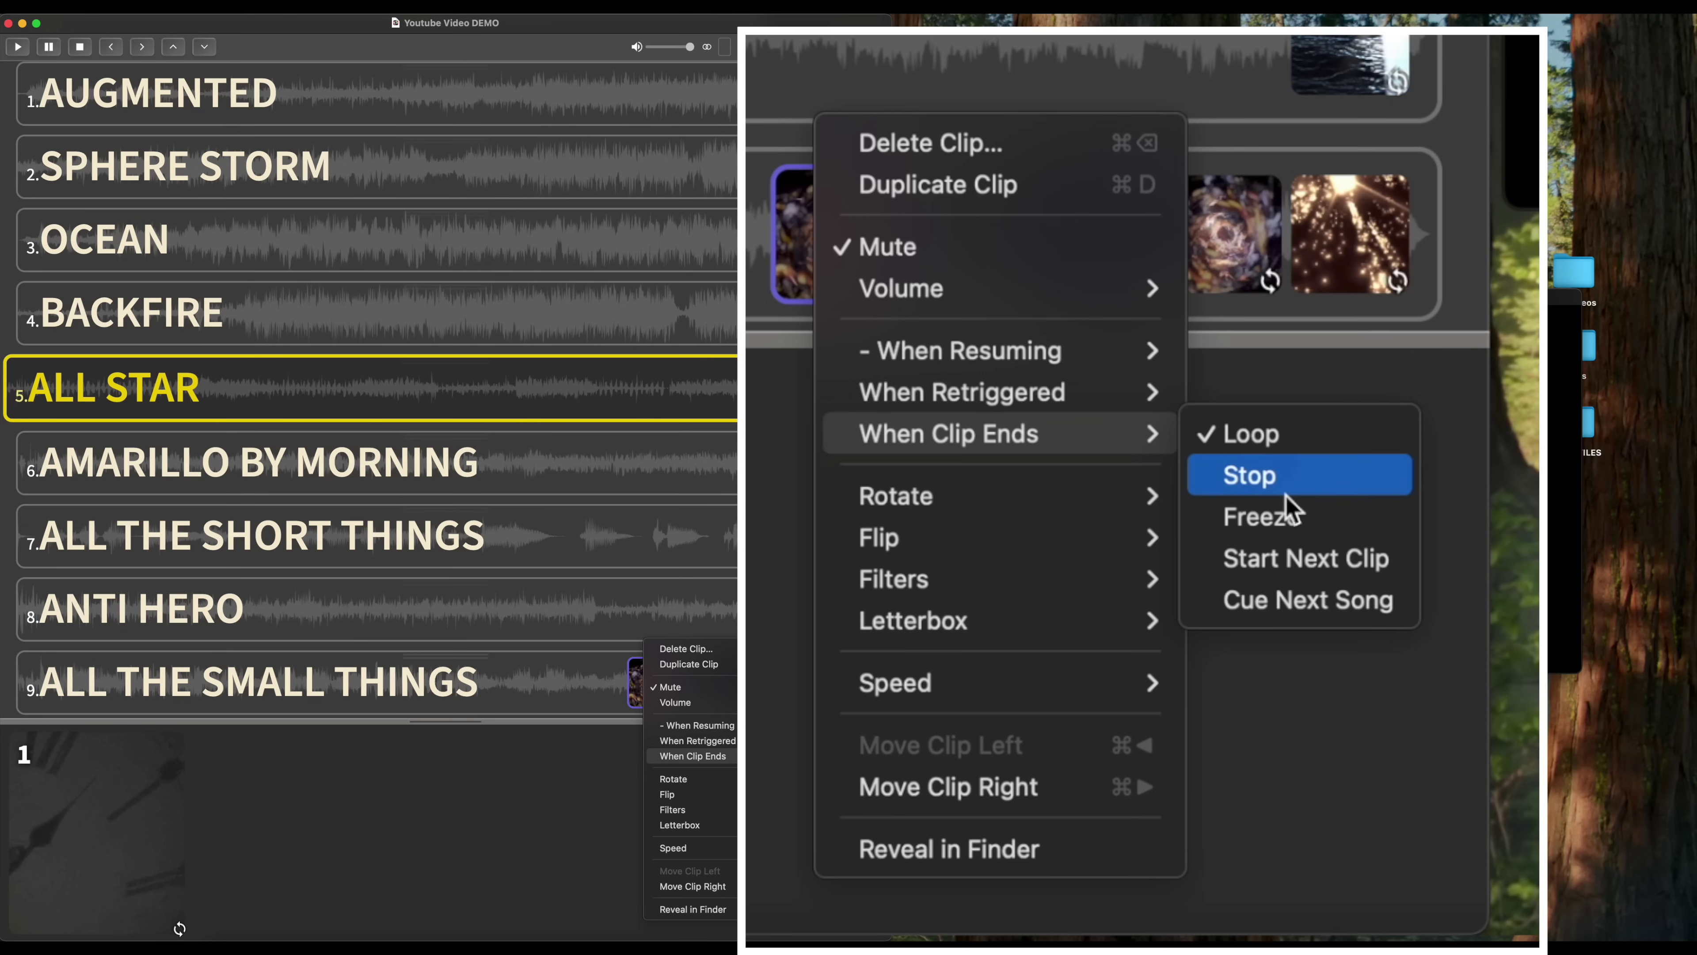
click(819, 802)
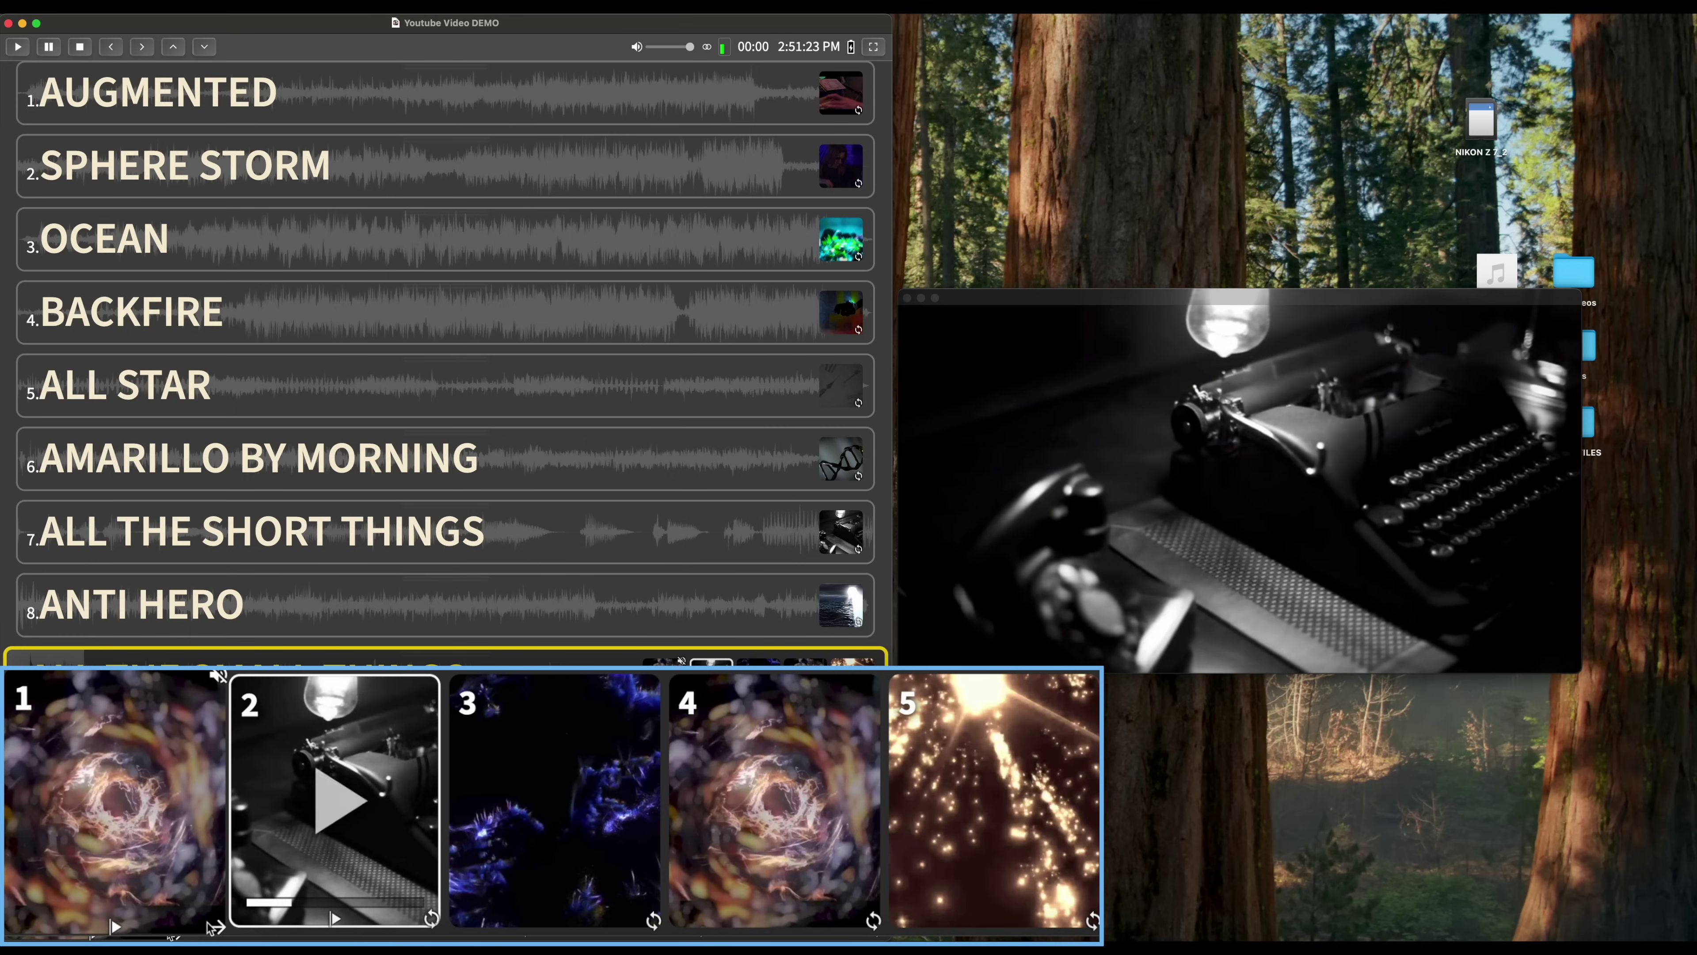
Try the Blur filter on the second clip of ALL THE SMALL THINGS.
right_click(714, 671)
mouse_move(791, 779)
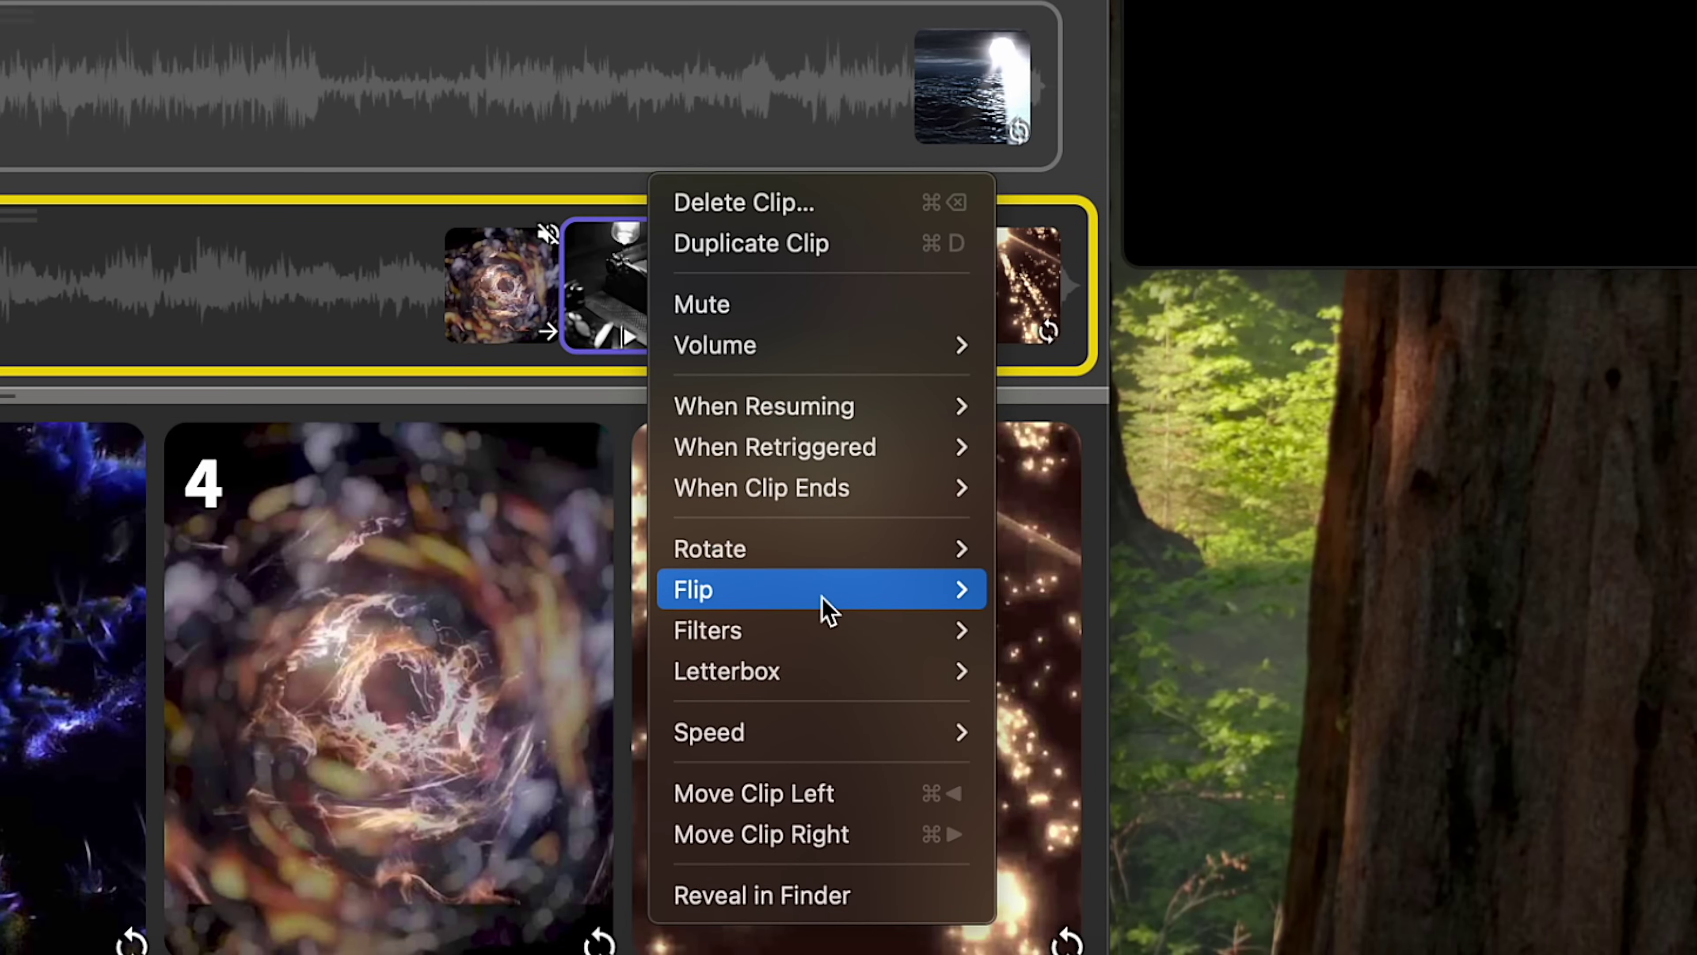
mouse_move(819, 627)
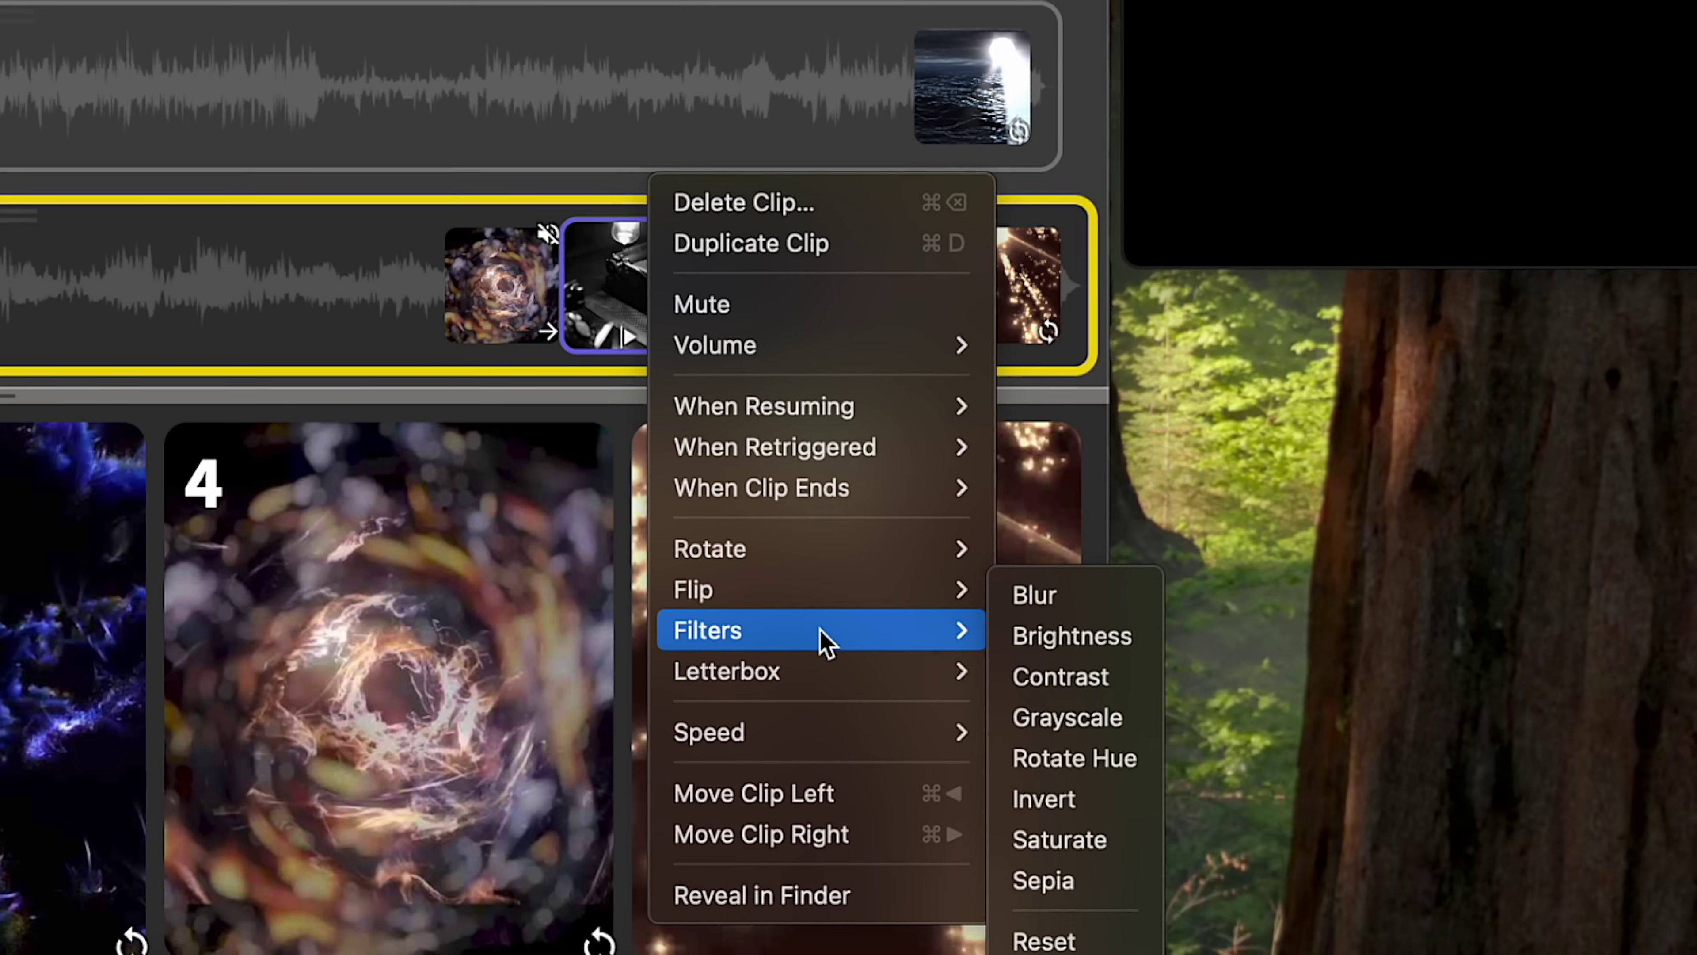
click(1056, 594)
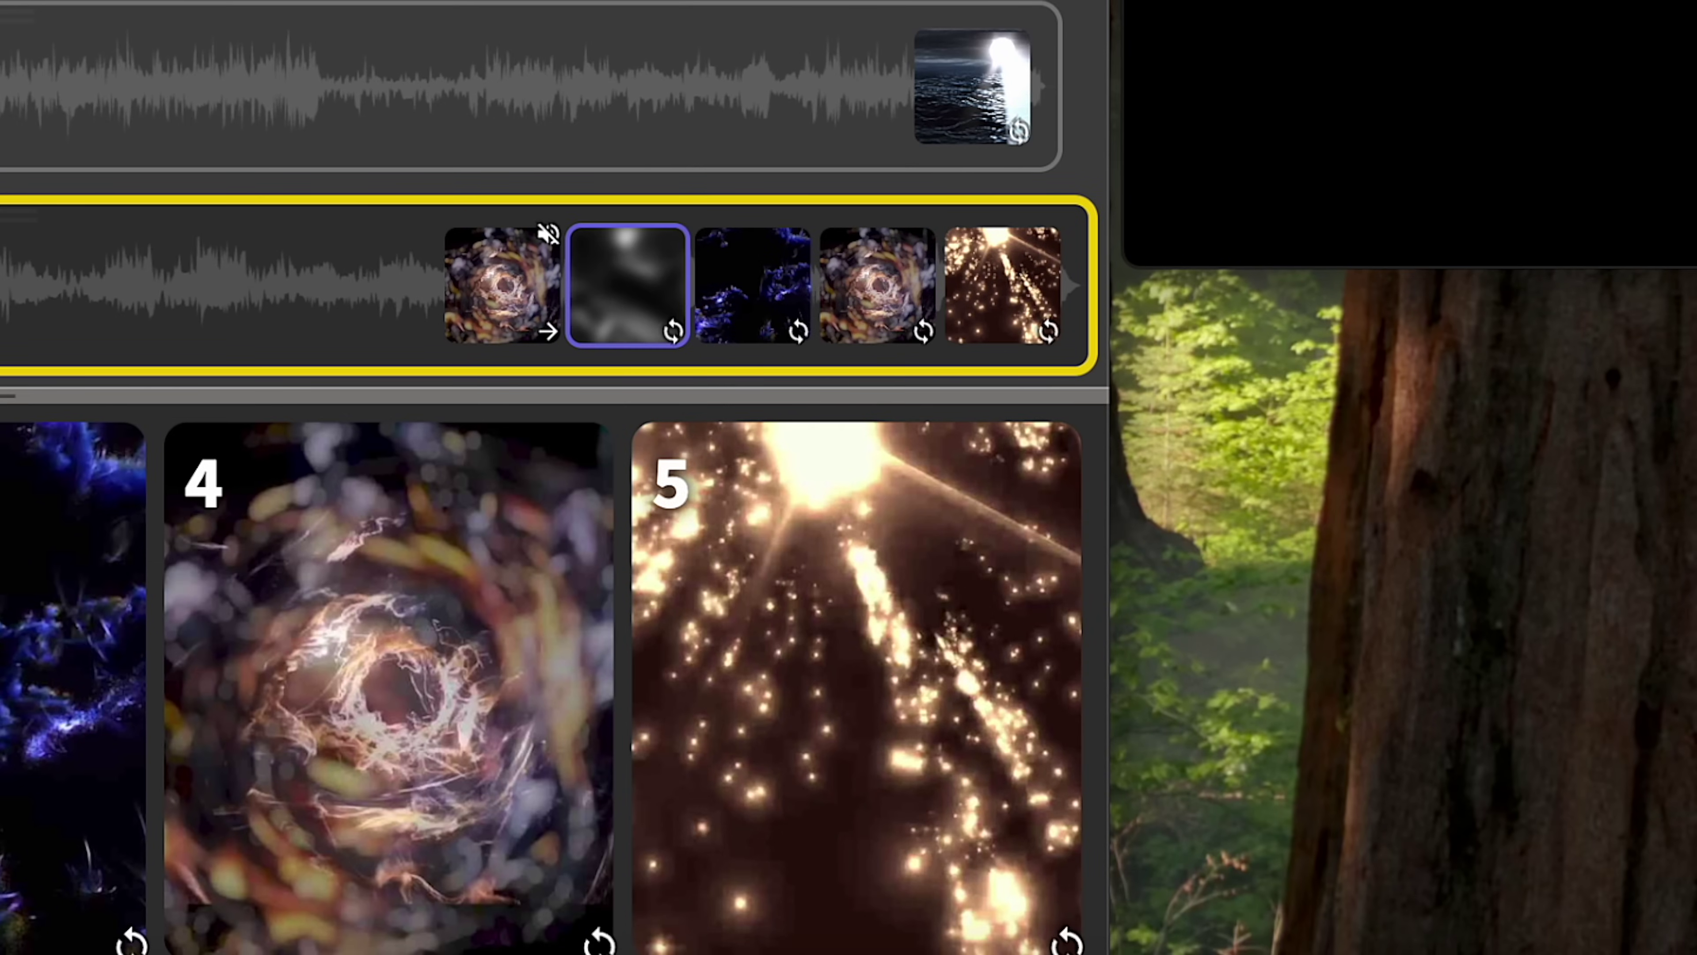
Slow the first clip of ALL THE SMALL THINGS to 0.25 speed and trigger it as a preview.
right_click(550, 261)
mouse_move(673, 471)
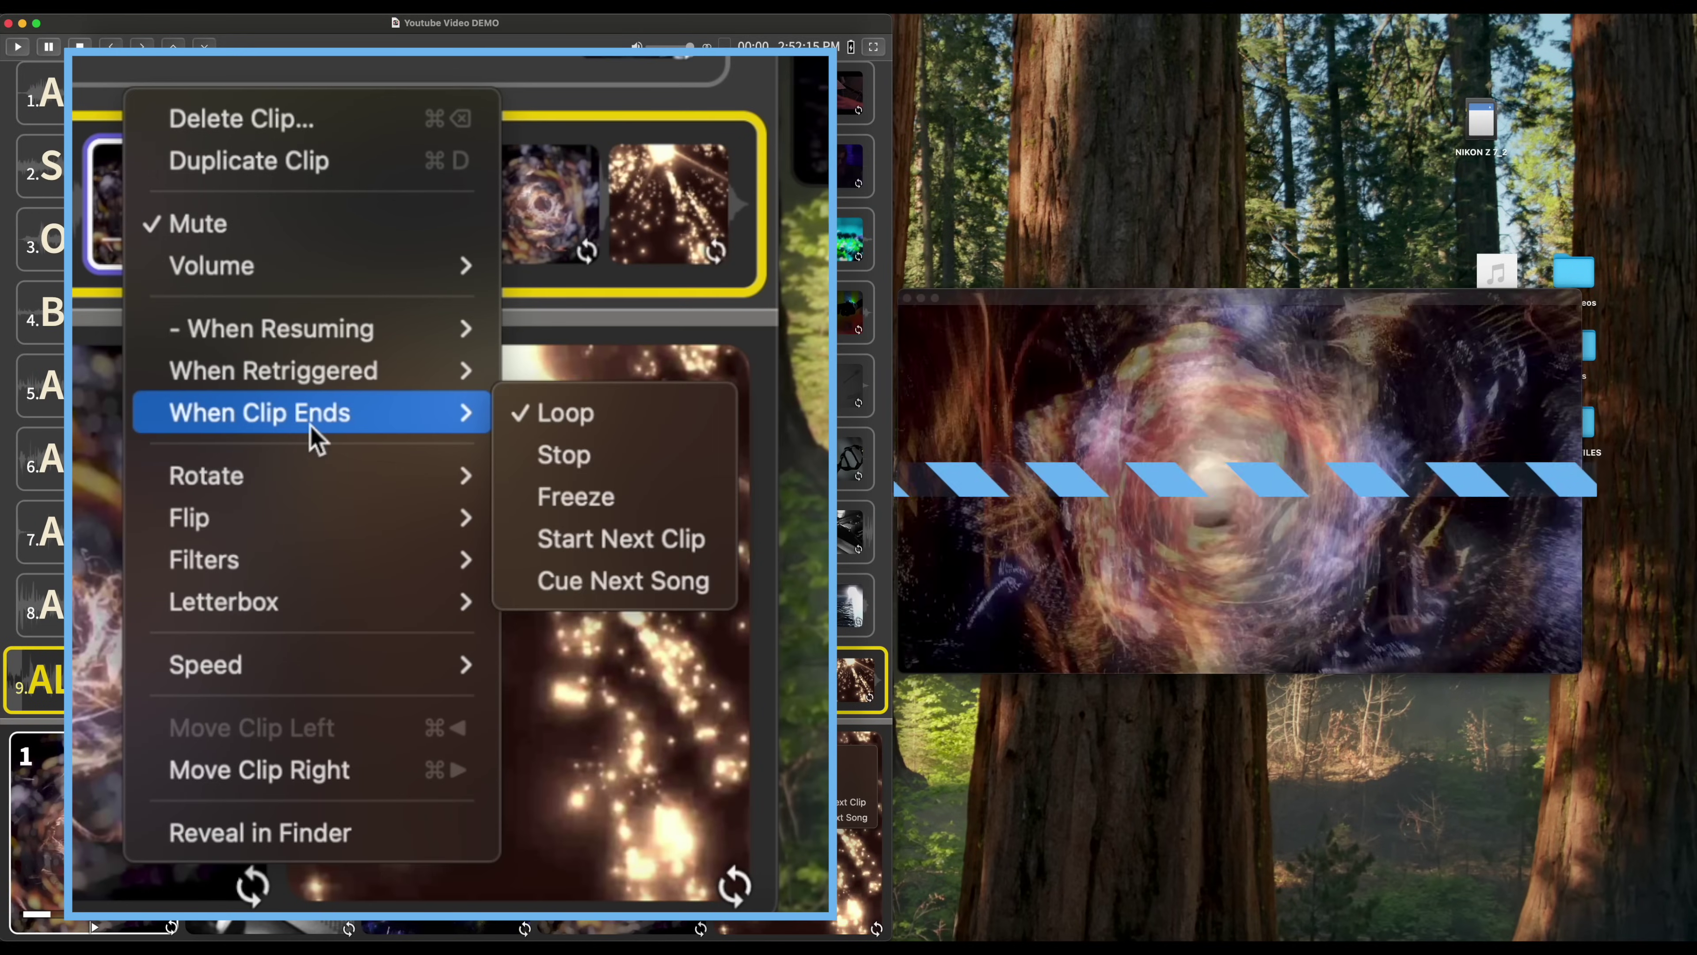
mouse_move(379, 663)
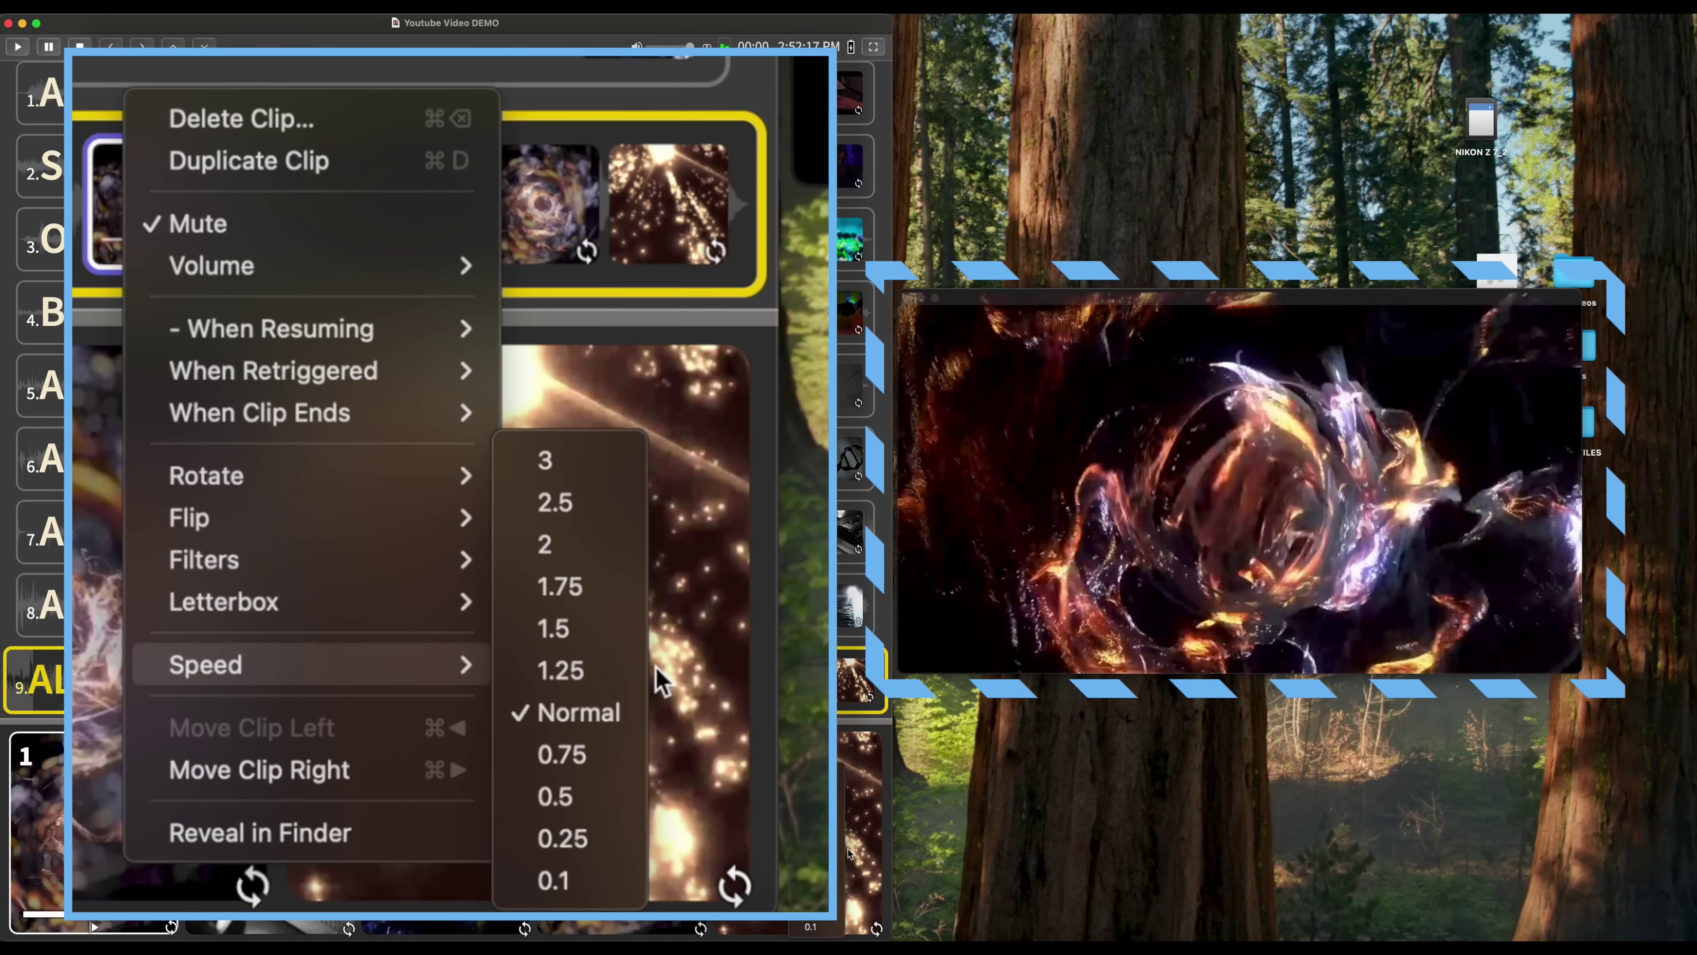
click(595, 840)
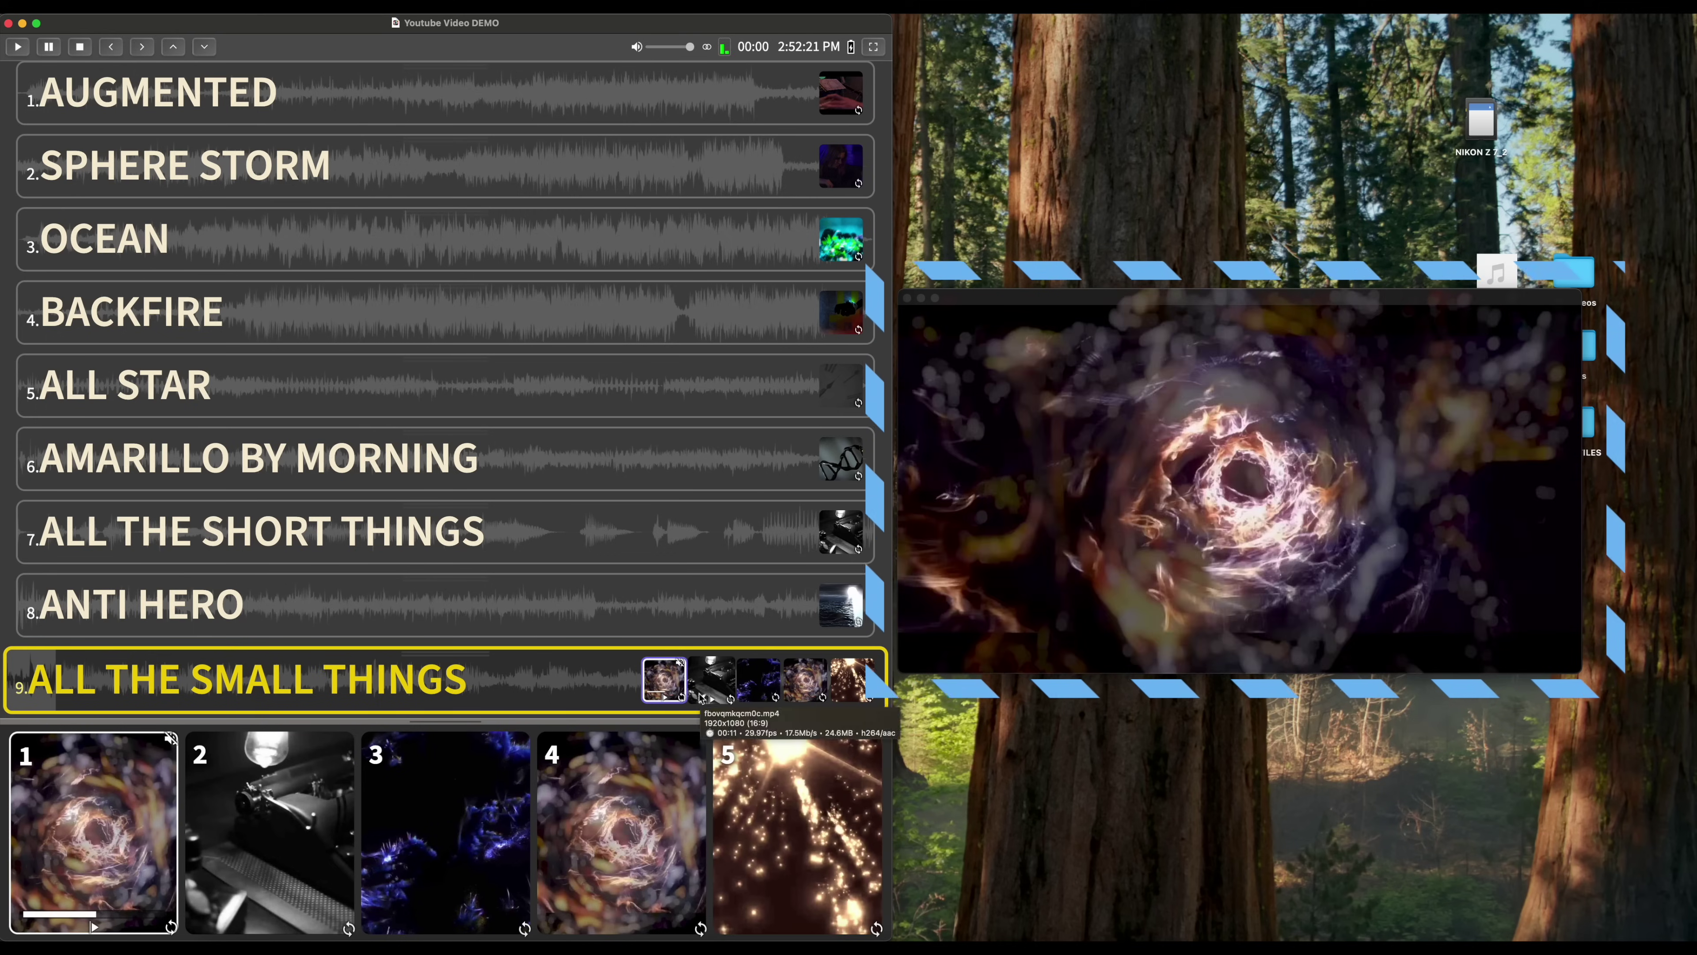
click(669, 695)
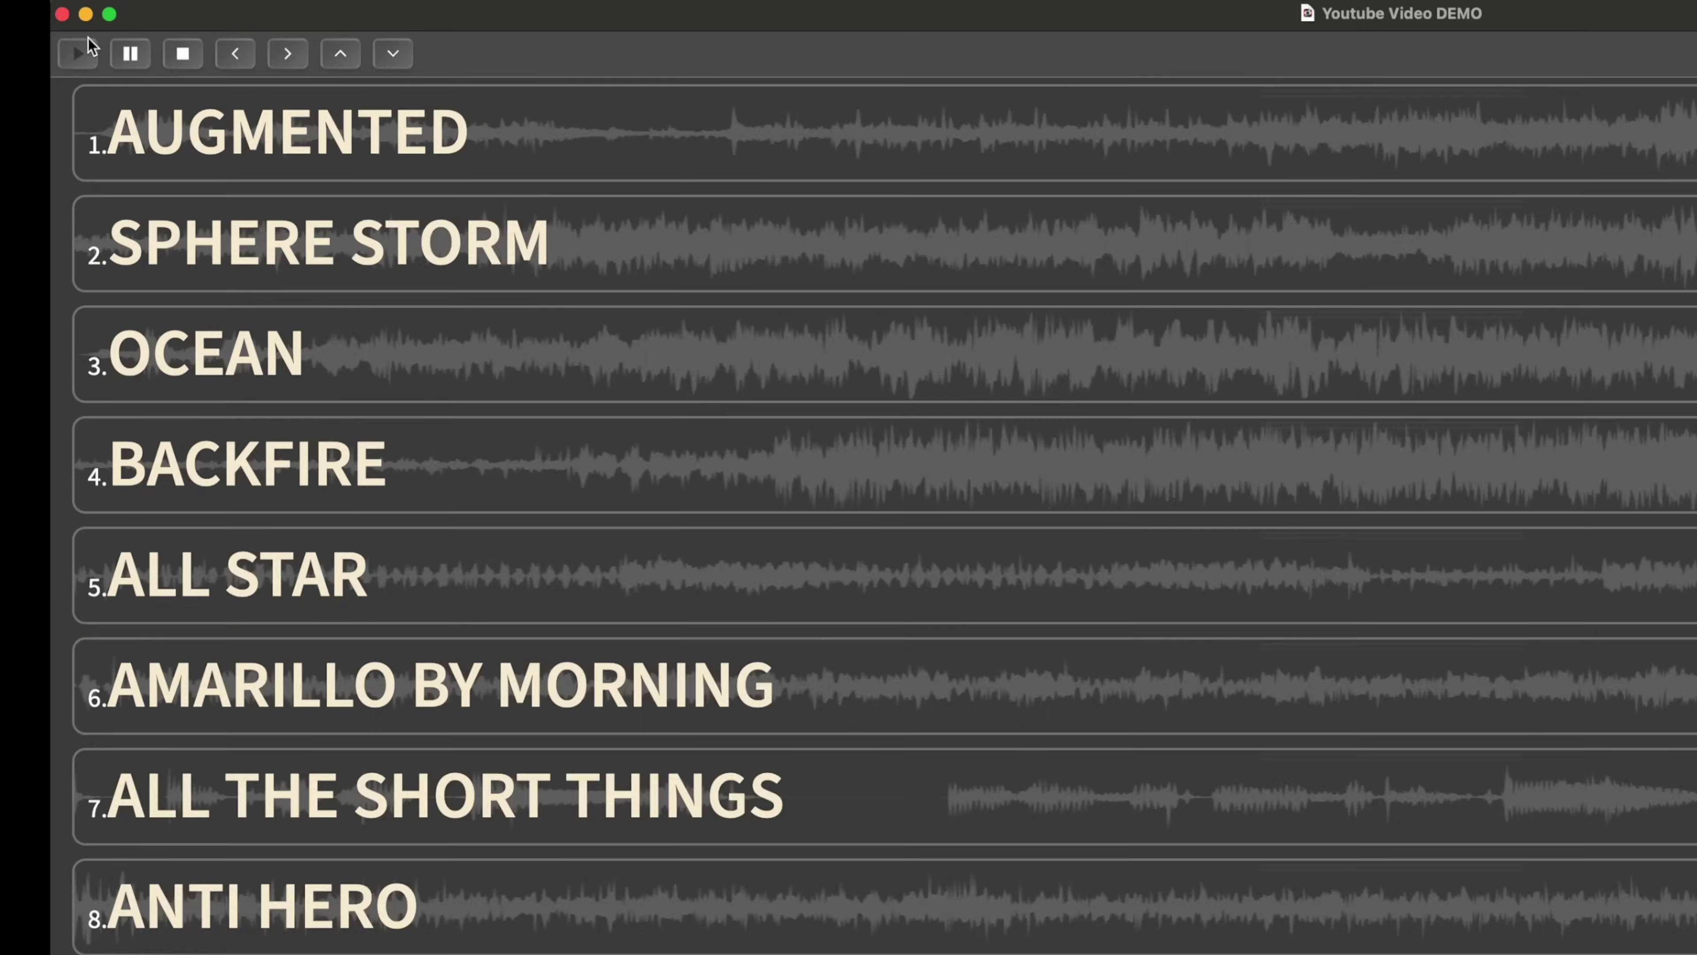
Open the application's settings options.
click(51, 1)
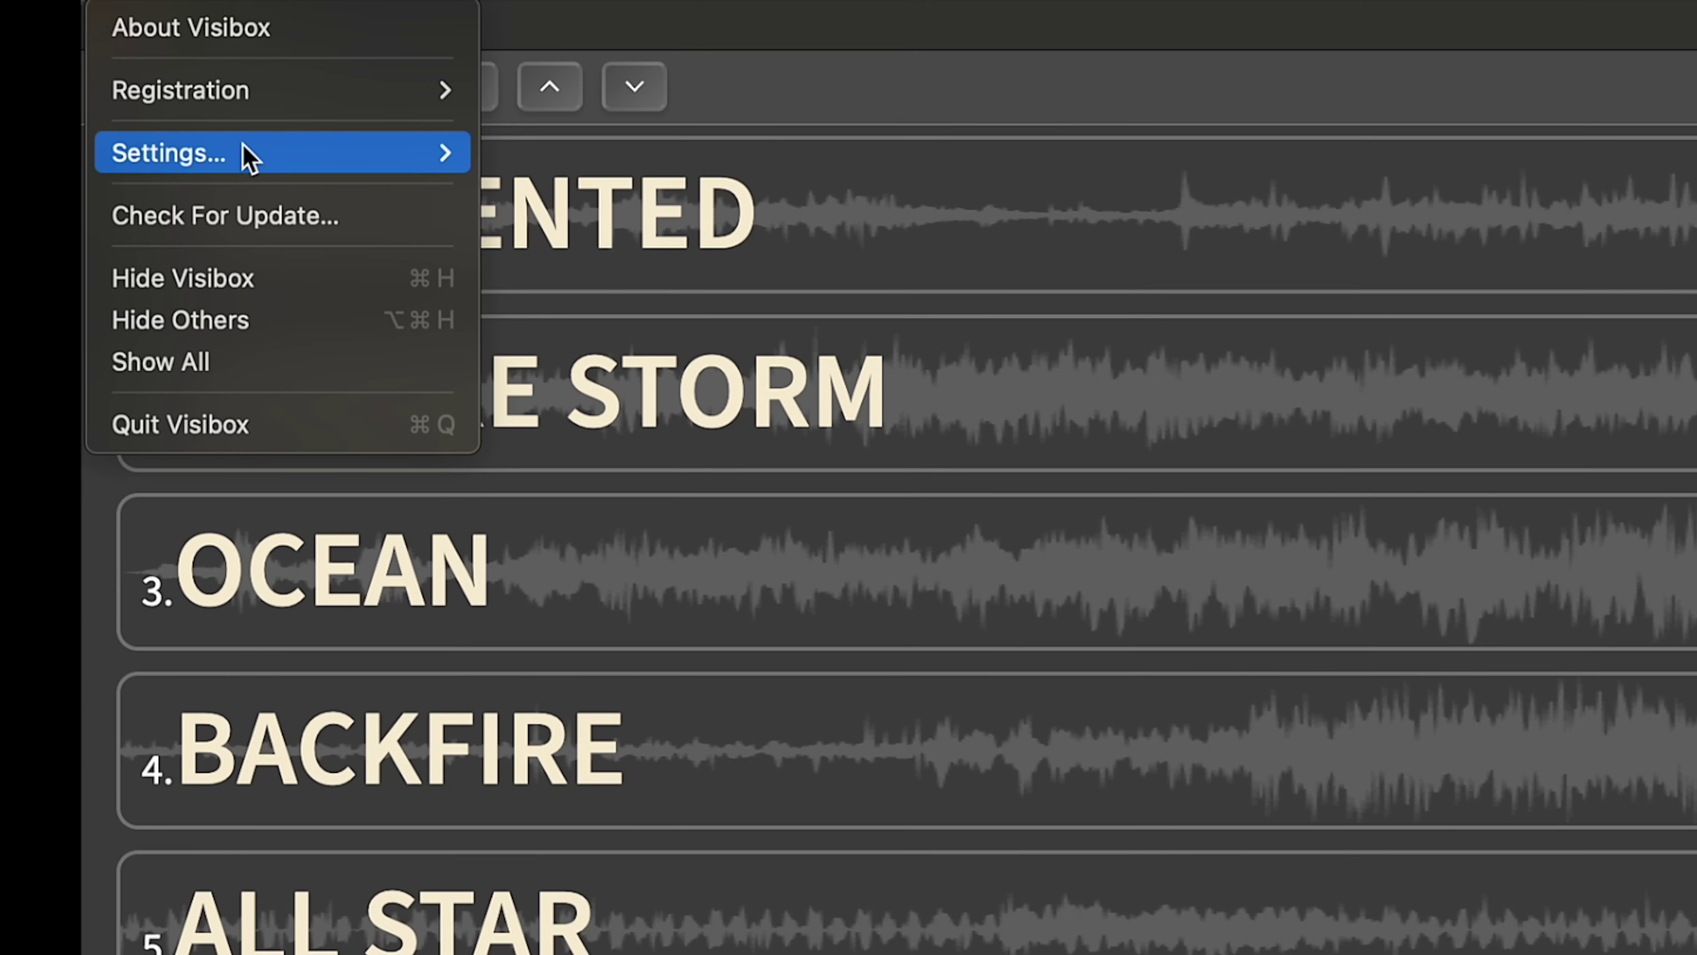
mouse_move(249, 158)
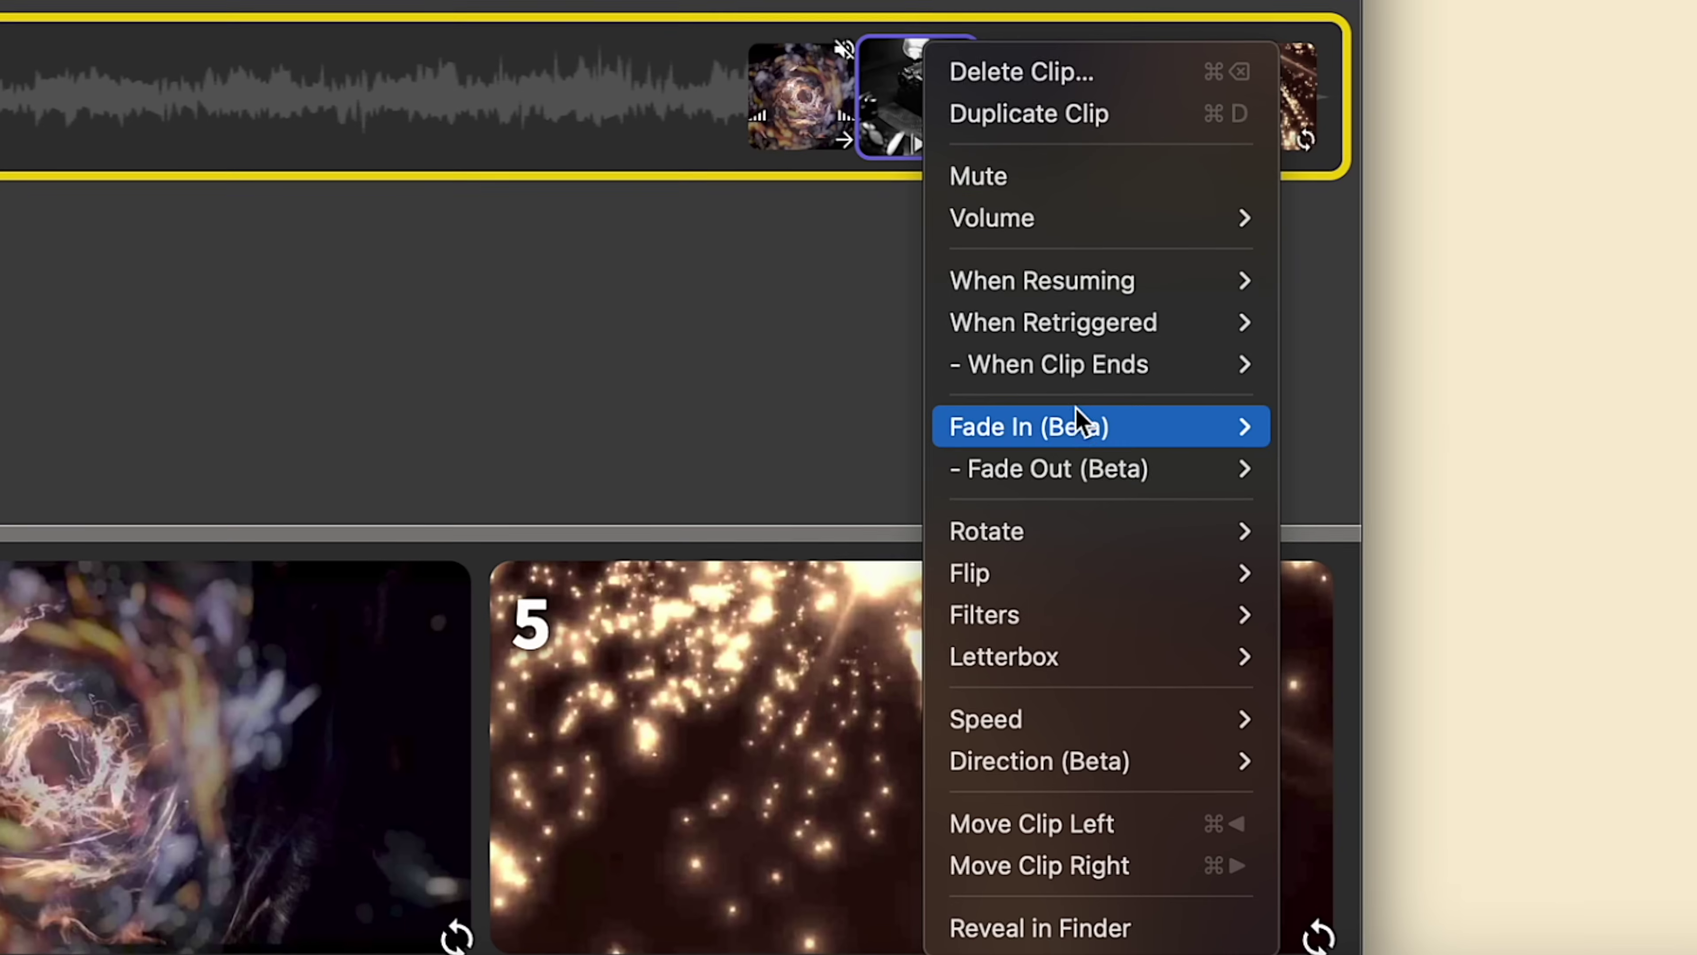
Give the second clip of ALL THE SMALL THINGS a 2s Fade In, and set its Fade Out duration.
mouse_move(1077, 423)
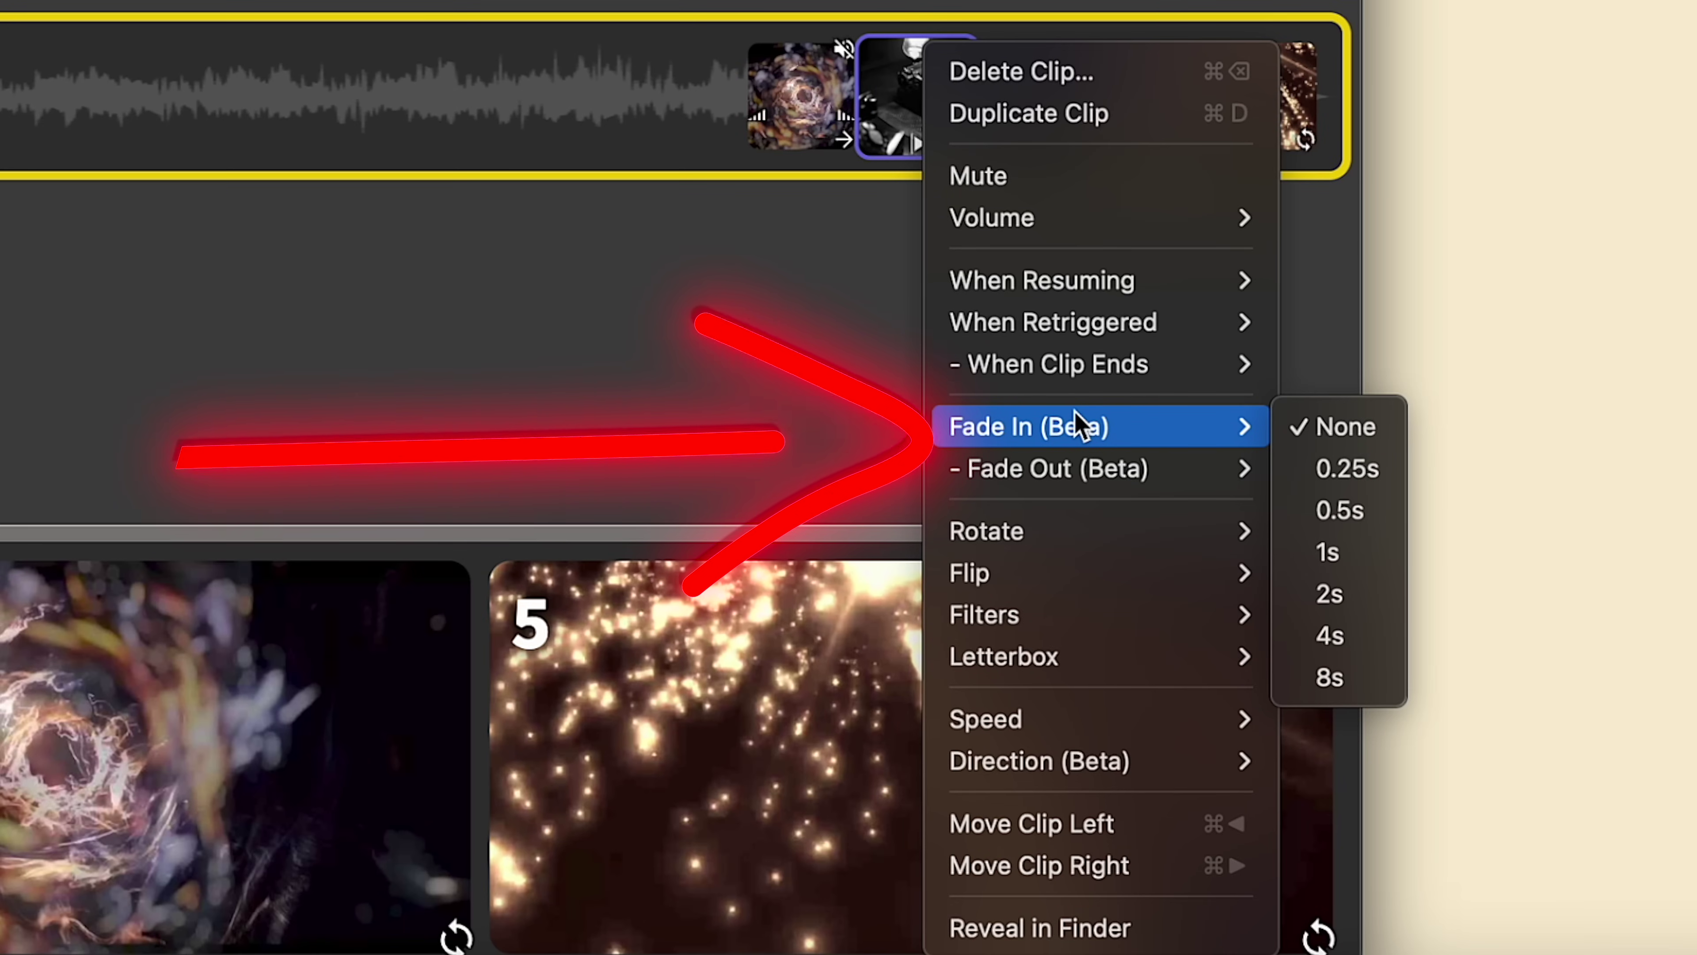
click(1369, 591)
right_click(920, 42)
mouse_move(1069, 468)
click(1356, 632)
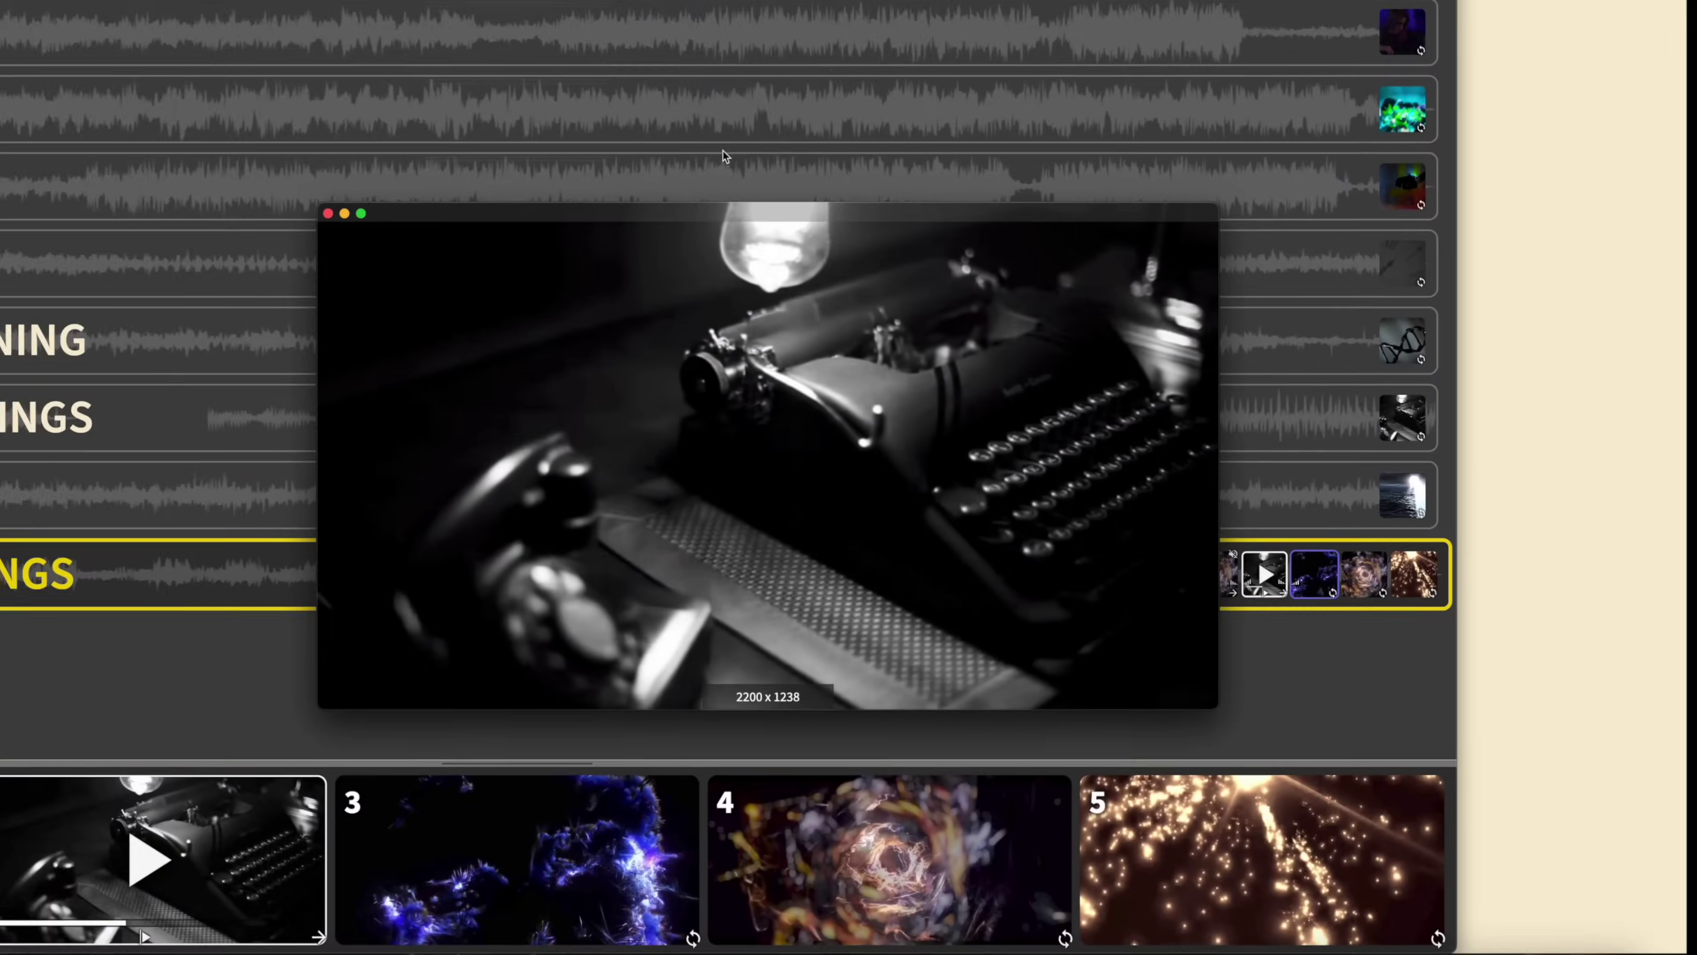